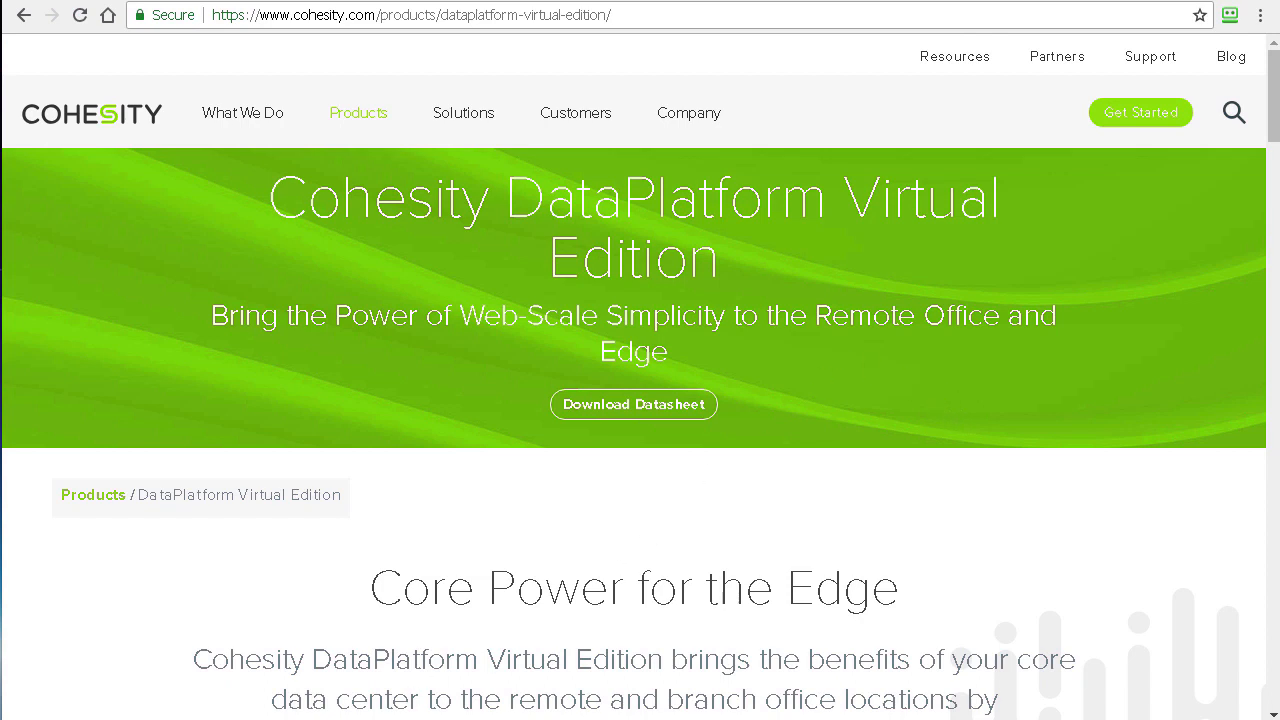
Step: Bring up the Cohesity Setup Guide PDF and scroll to its Contents page
mouse_move(342, 719)
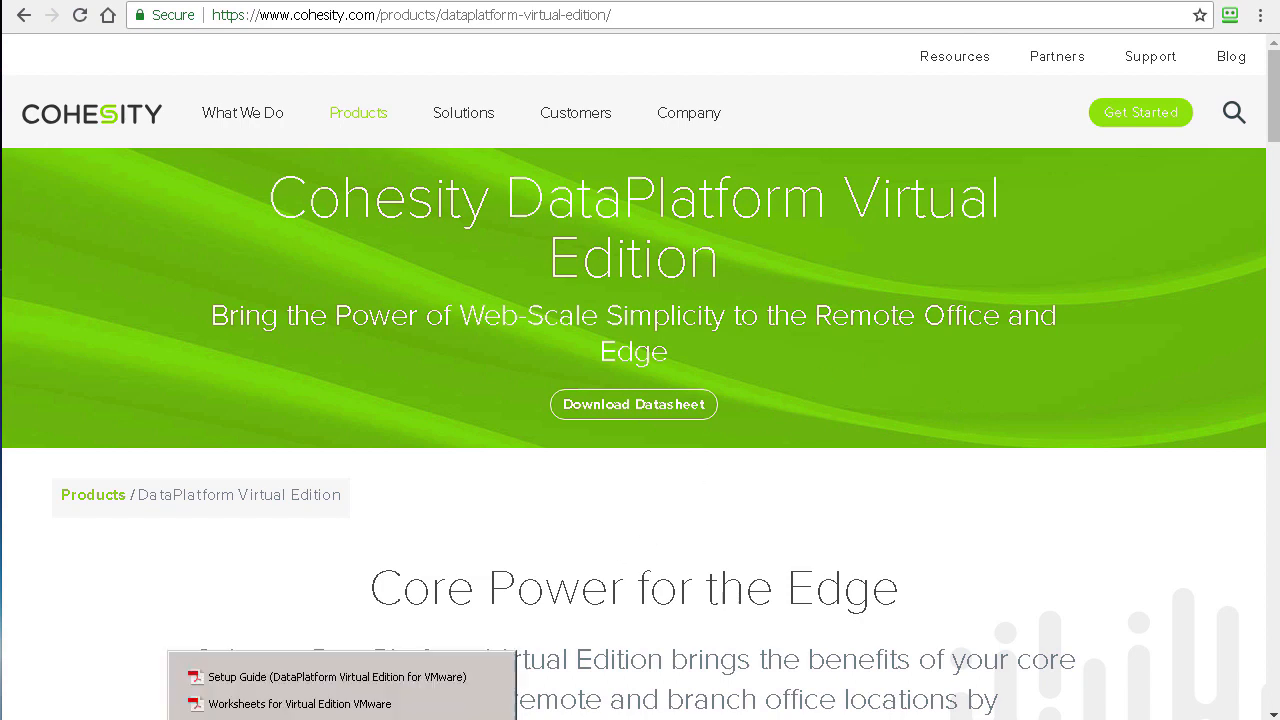
left_click(320, 677)
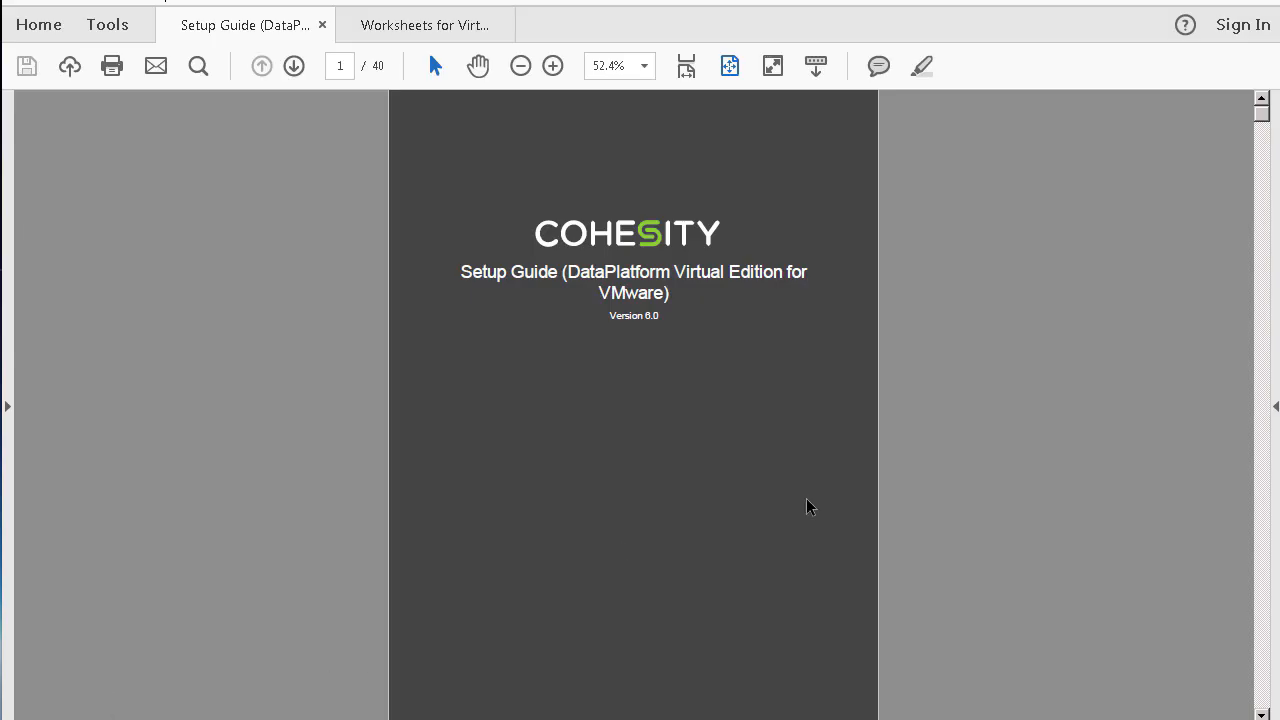
scroll(808, 507, "down", 3)
scroll(808, 507, "down", 3)
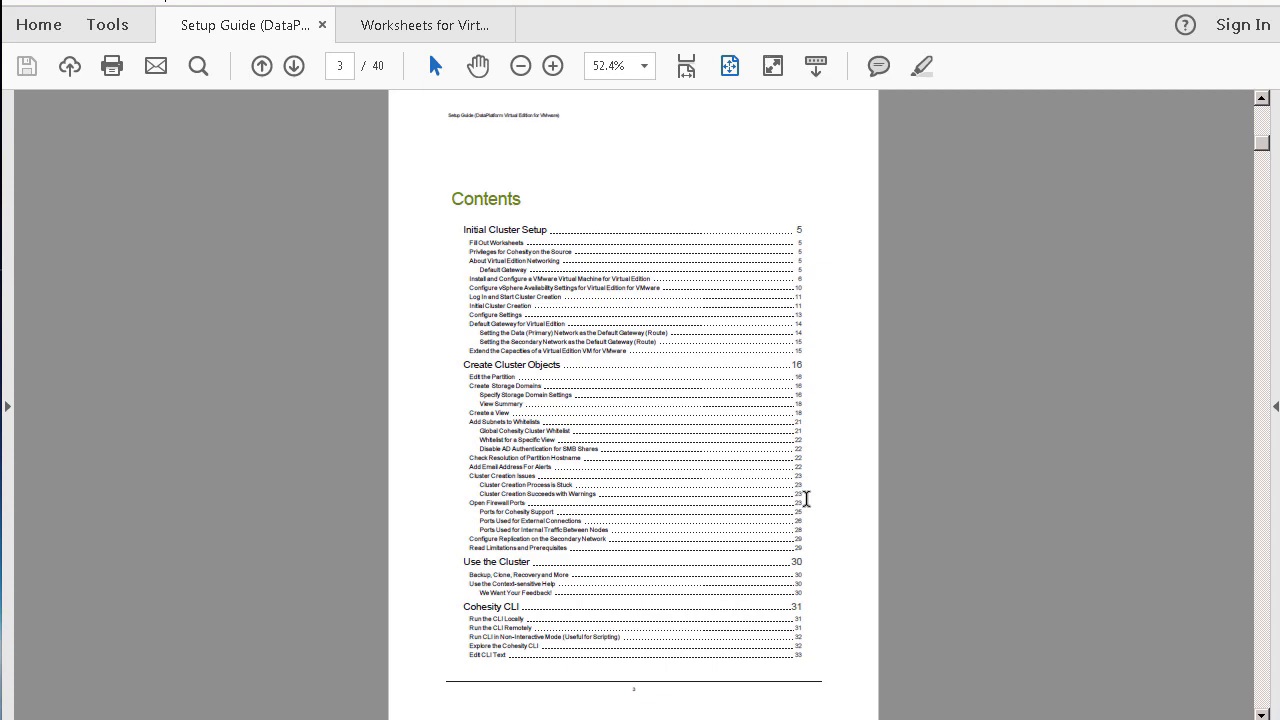
Step: Fit the page to window width and read through the table of contents
left_click(686, 67)
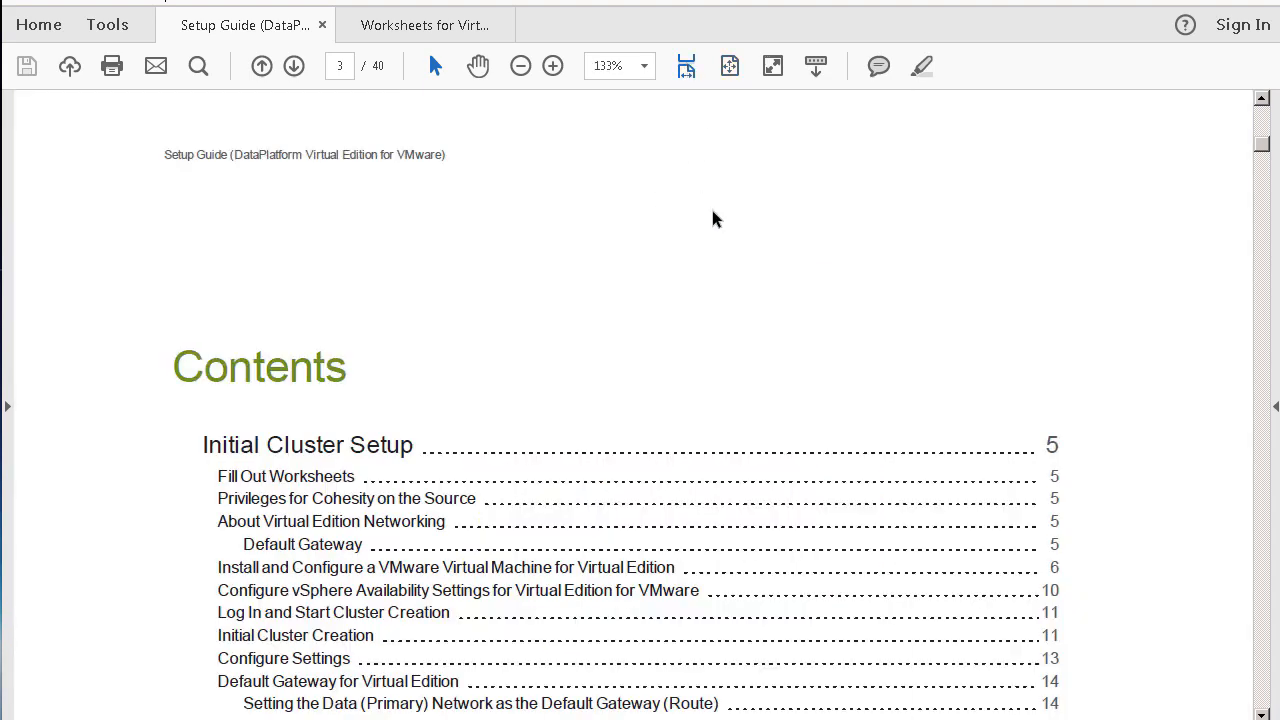
scroll(736, 249, "down", 1)
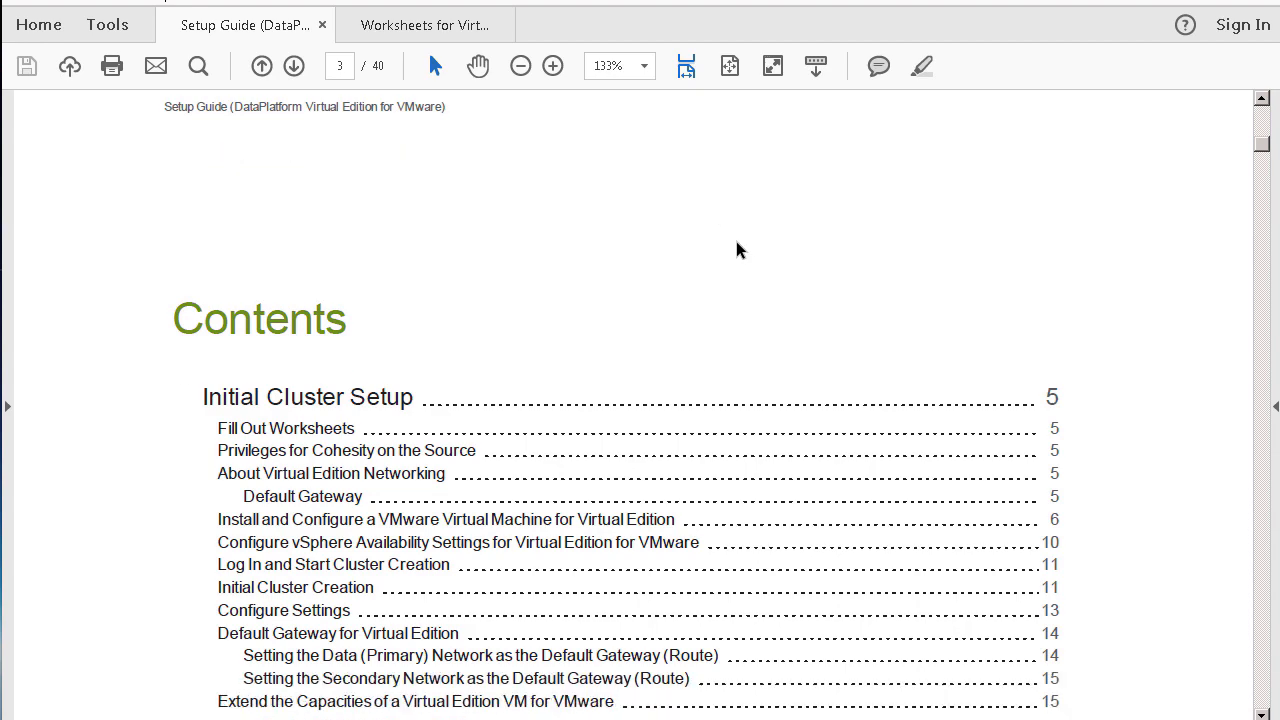
scroll(736, 249, "down", 2)
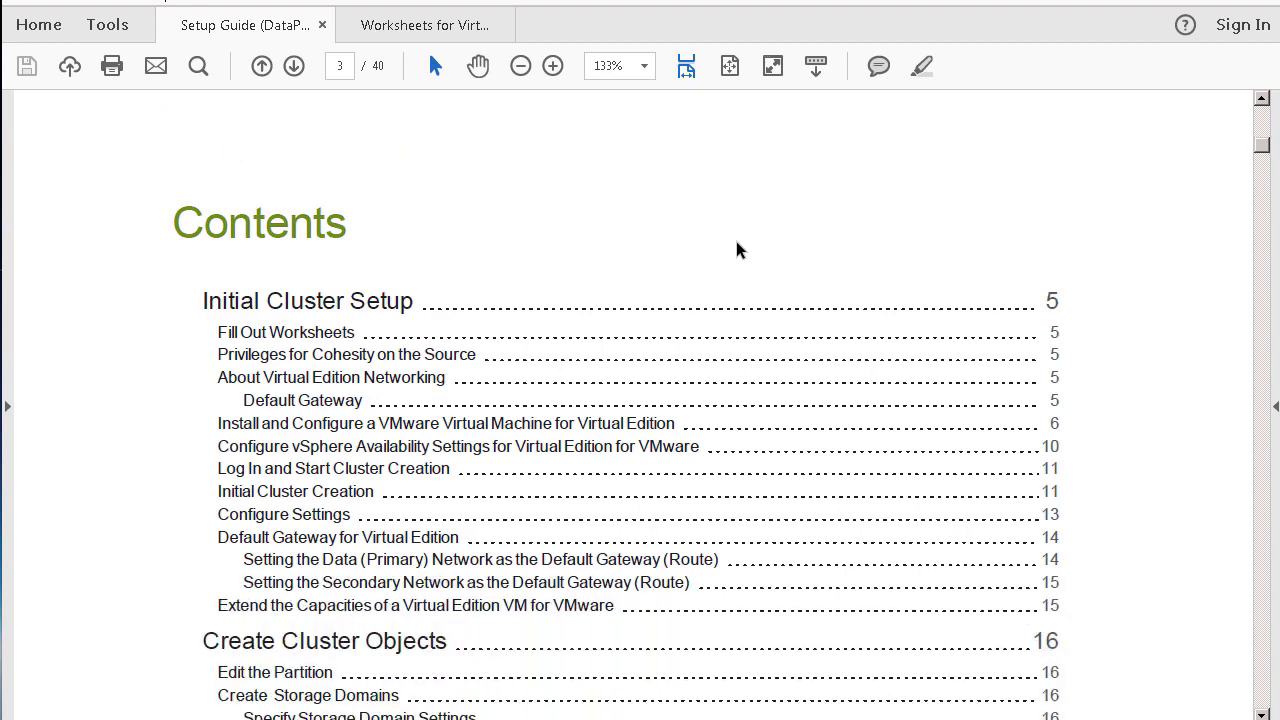
scroll(736, 249, "down", 9)
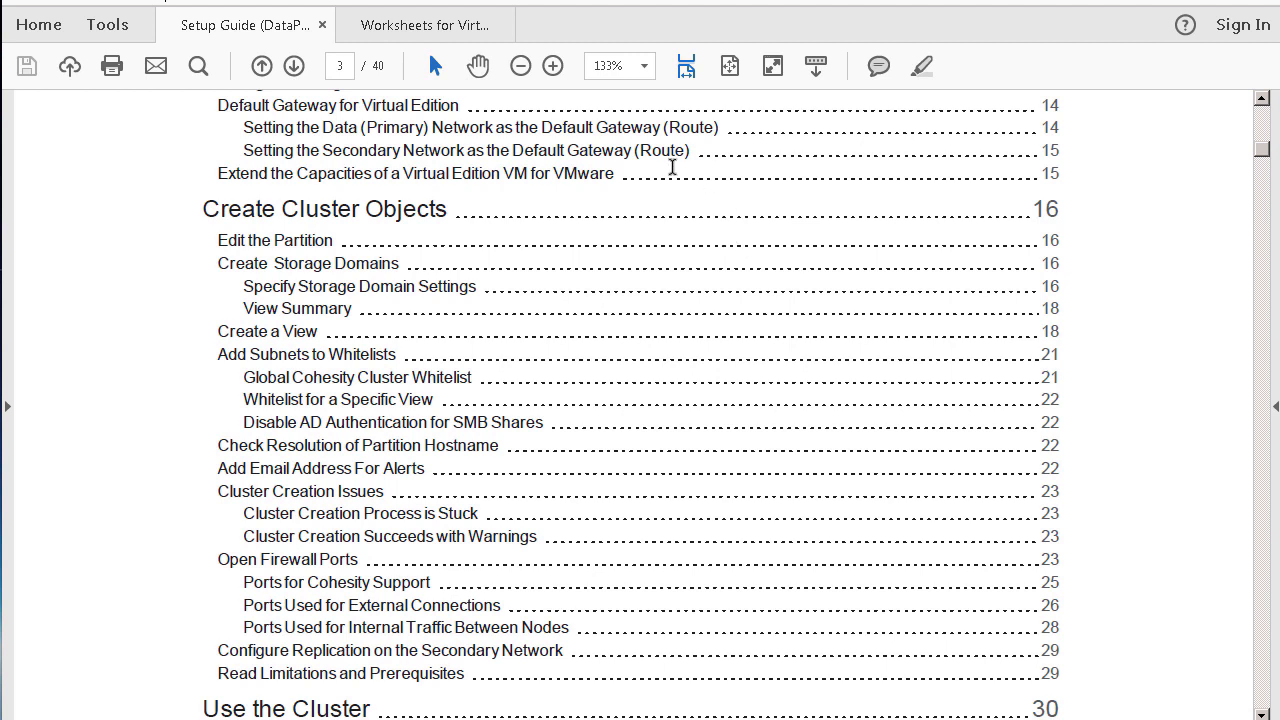
Step: Review the Worksheets PDF at fit width, scrolling through the VM, network, vCenter and cluster tables
left_click(415, 32)
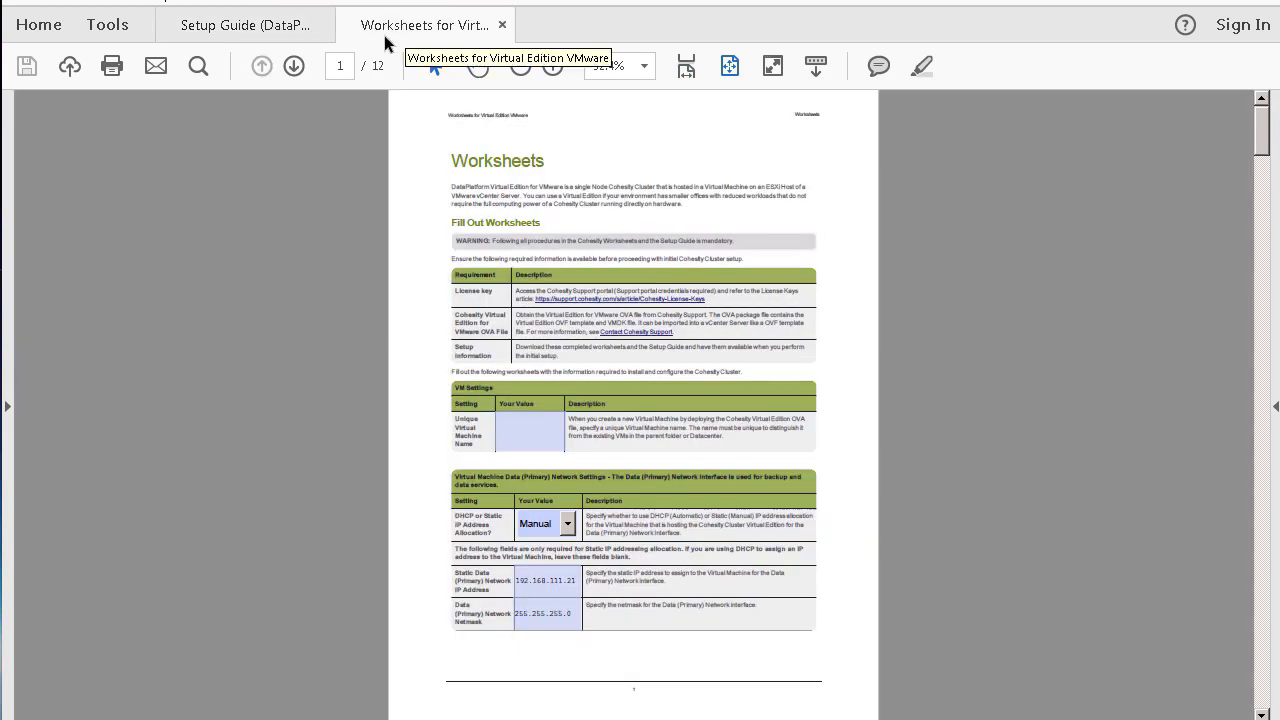
left_click(686, 68)
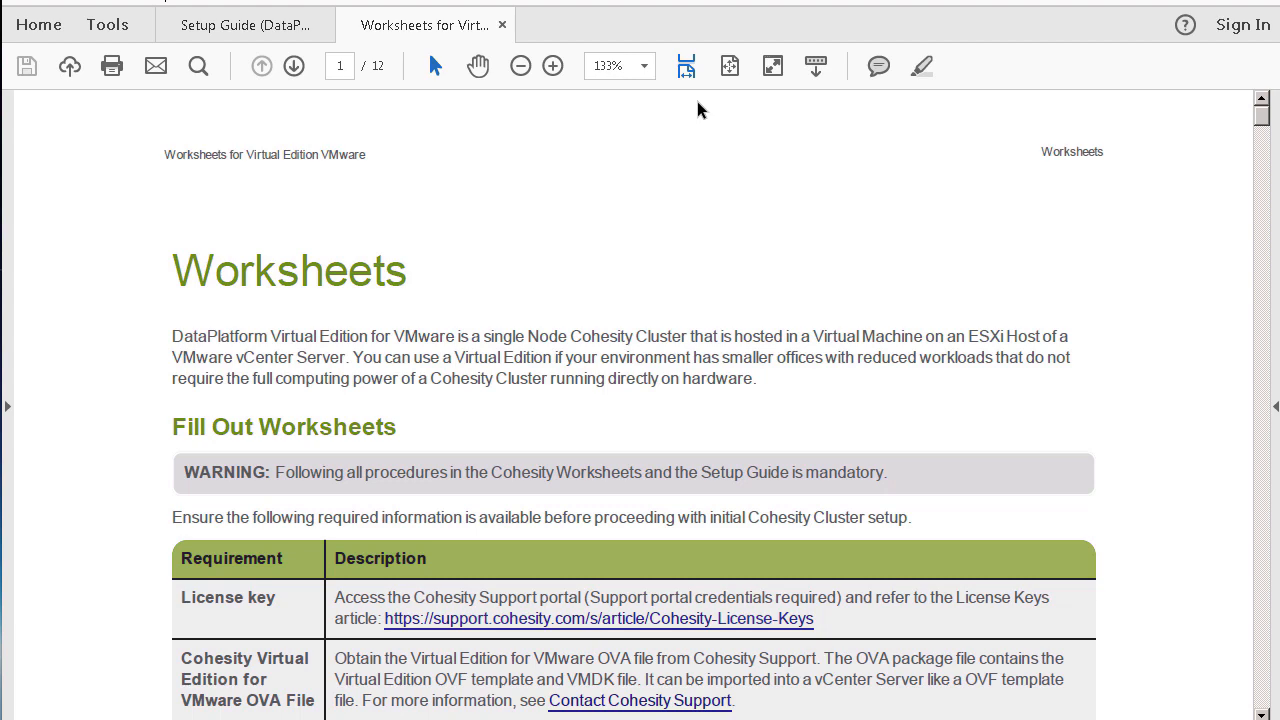
scroll(697, 101, "down", 5)
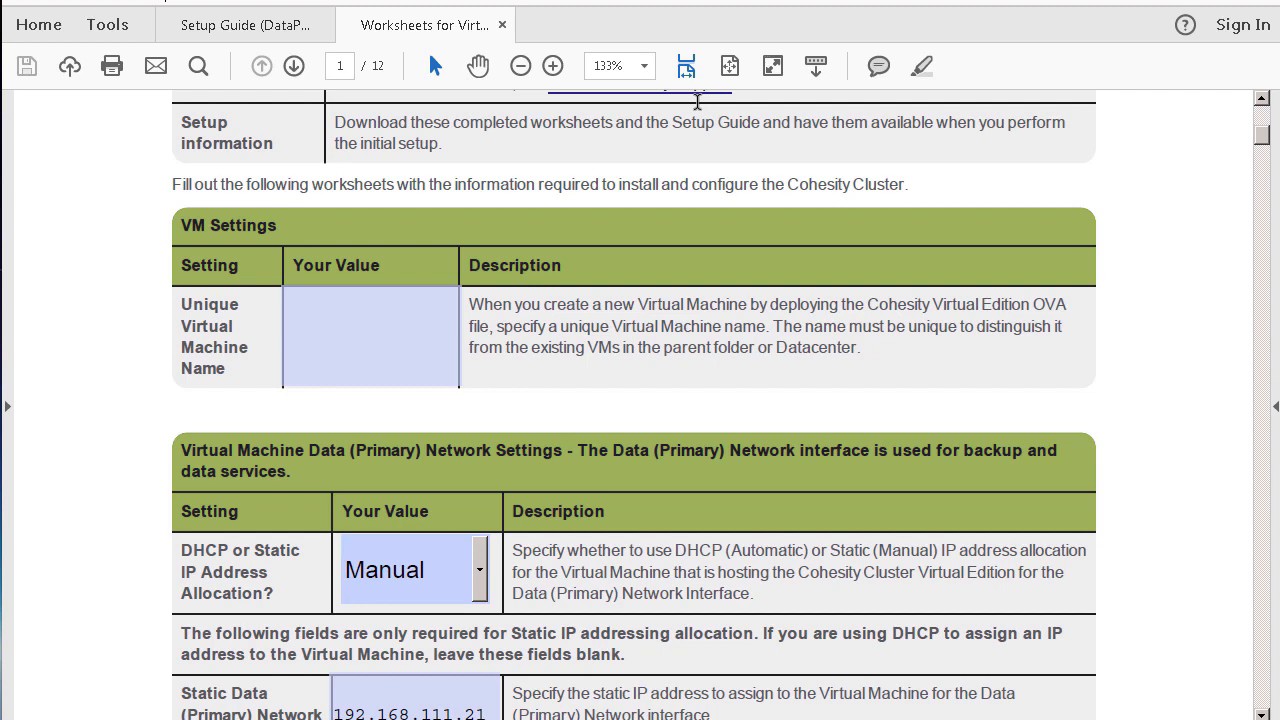
scroll(697, 101, "down", 5)
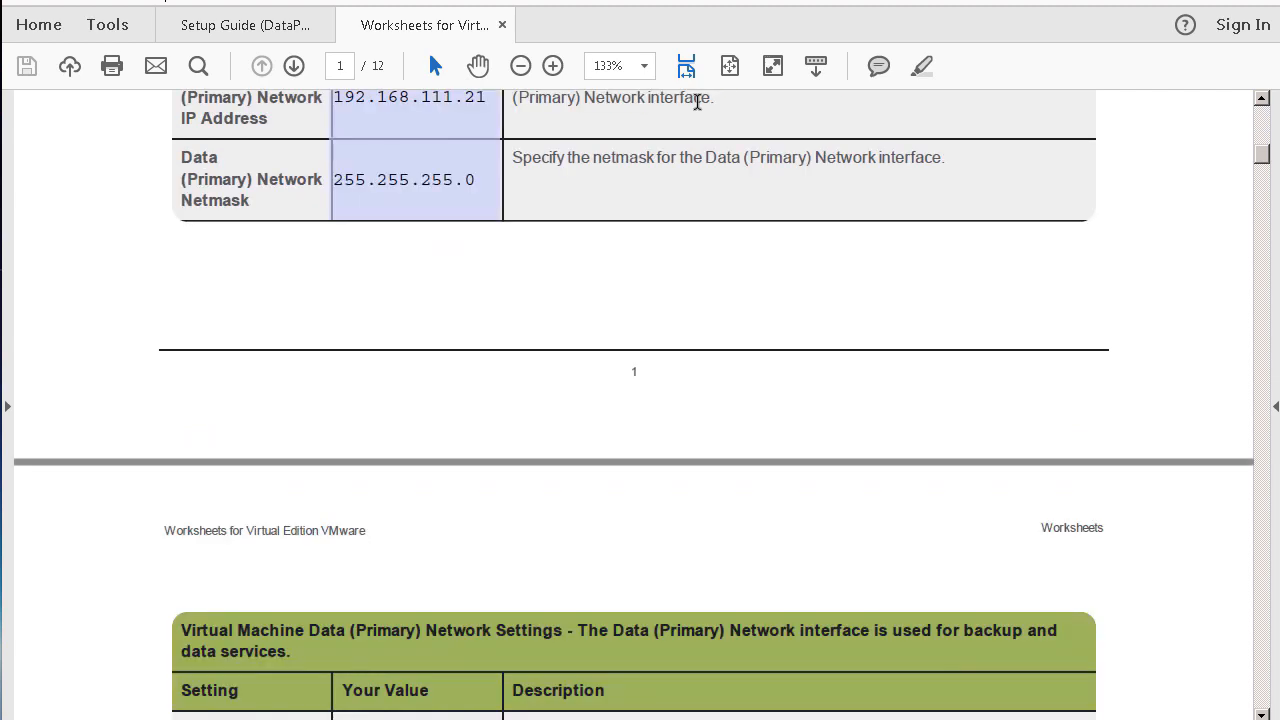
scroll(697, 101, "down", 13)
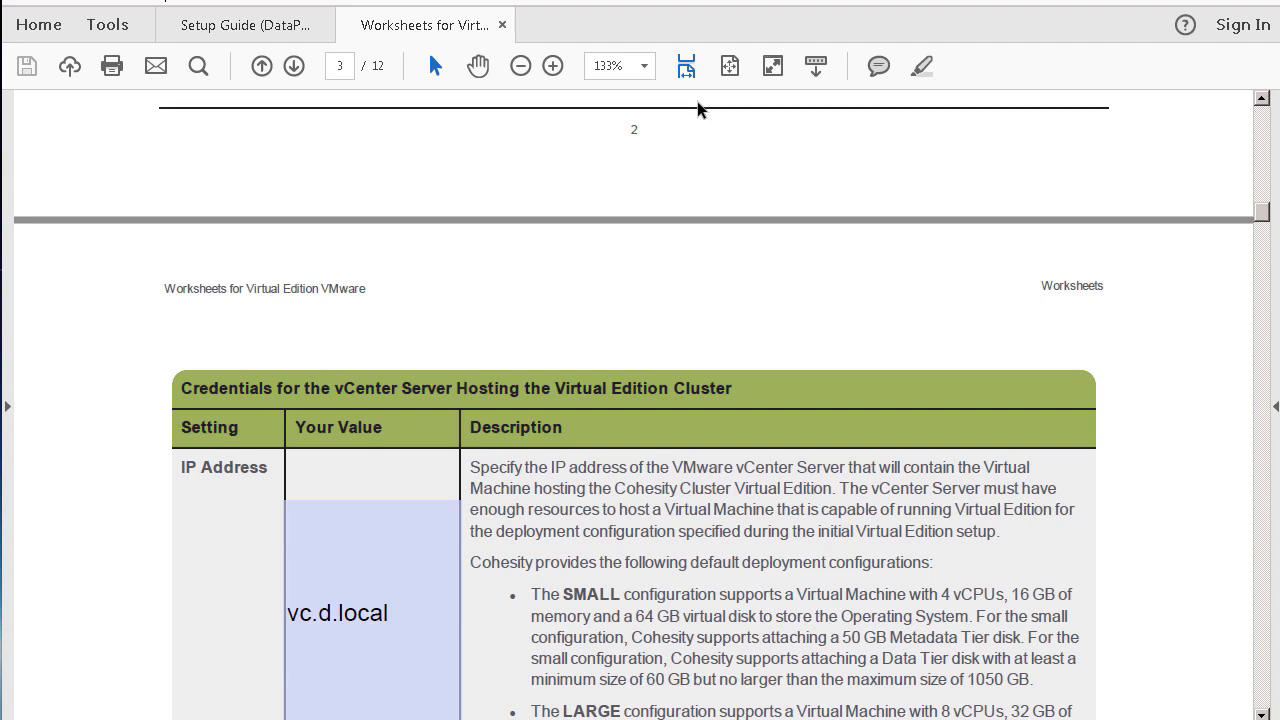
scroll(697, 108, "down", 5)
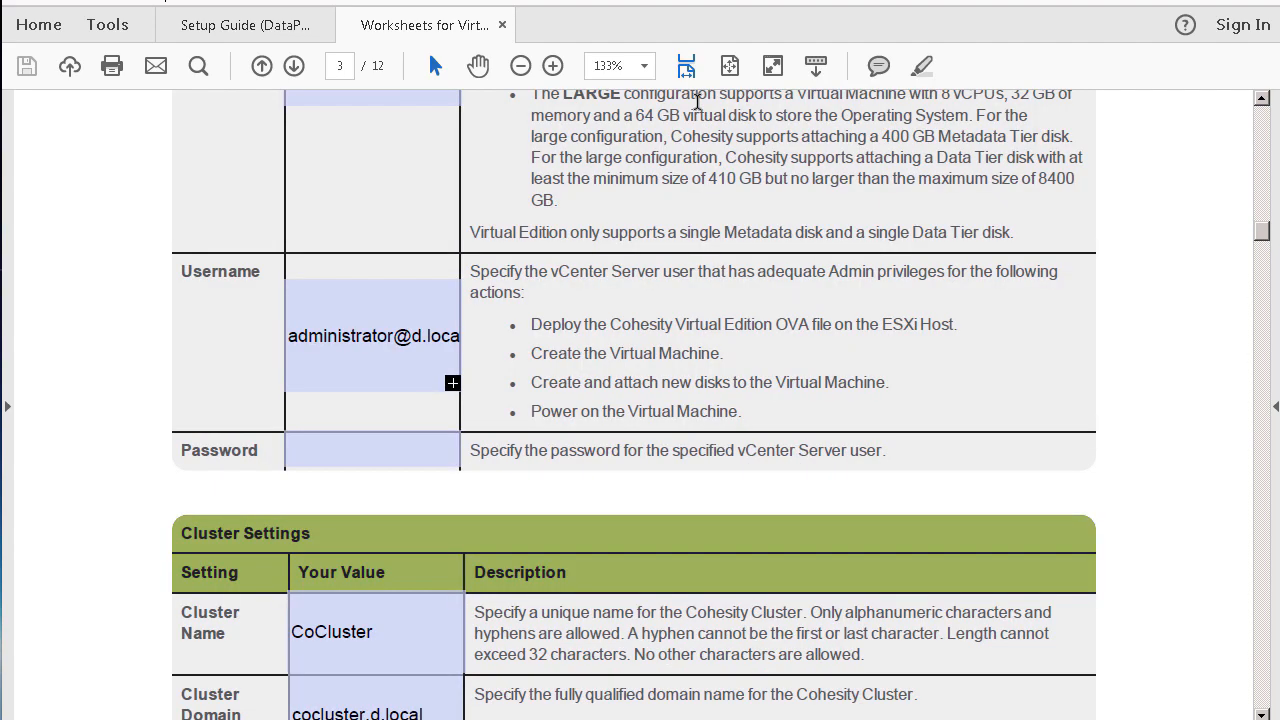
scroll(697, 101, "down", 5)
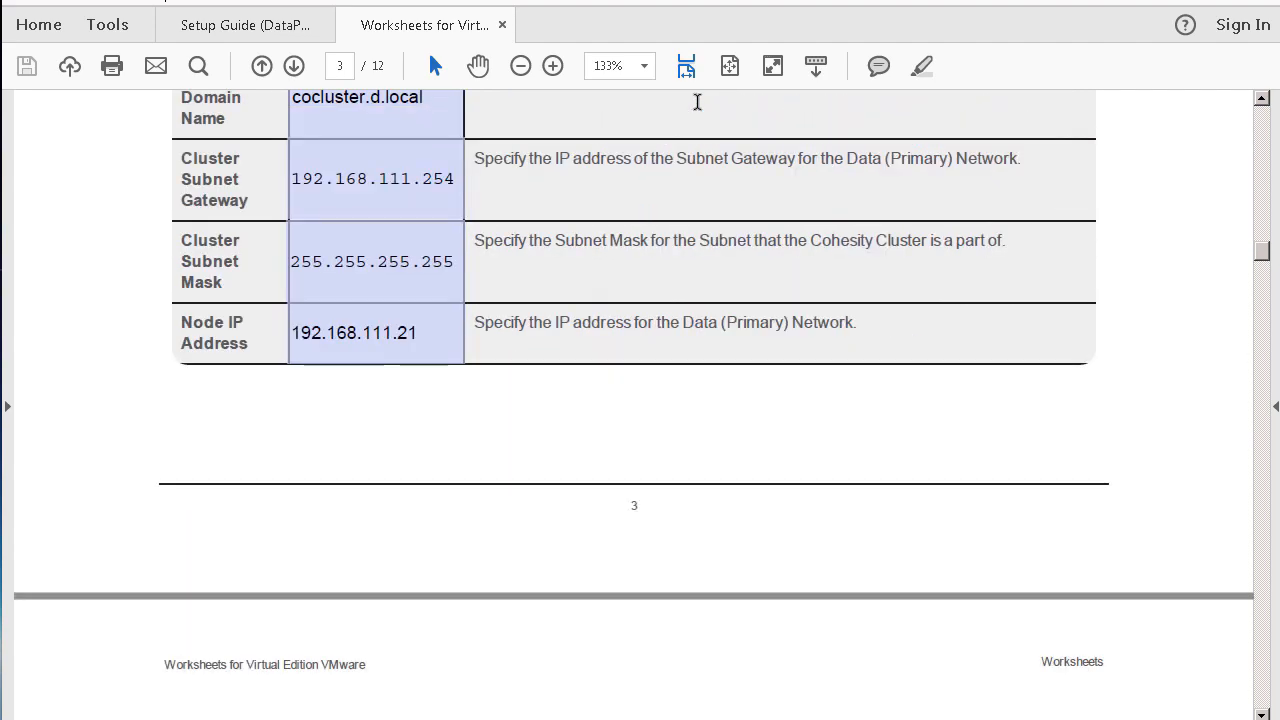
scroll(697, 104, "up", 10)
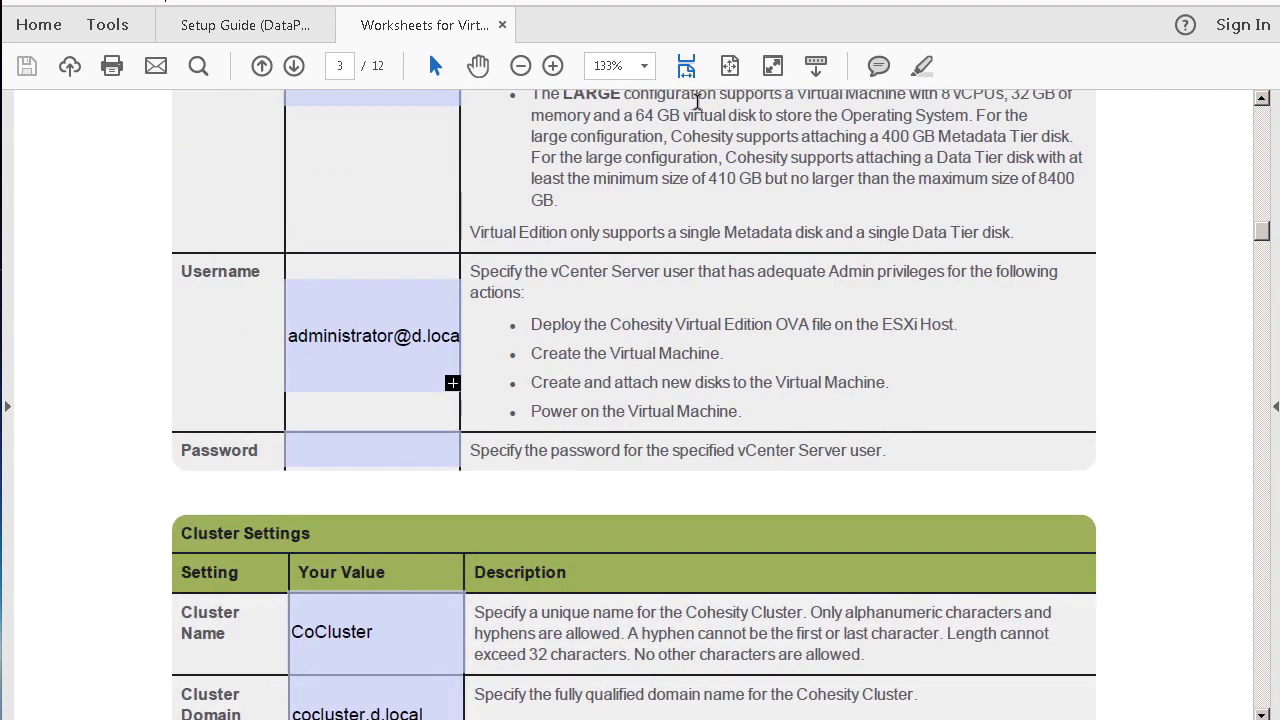
scroll(697, 108, "up", 5)
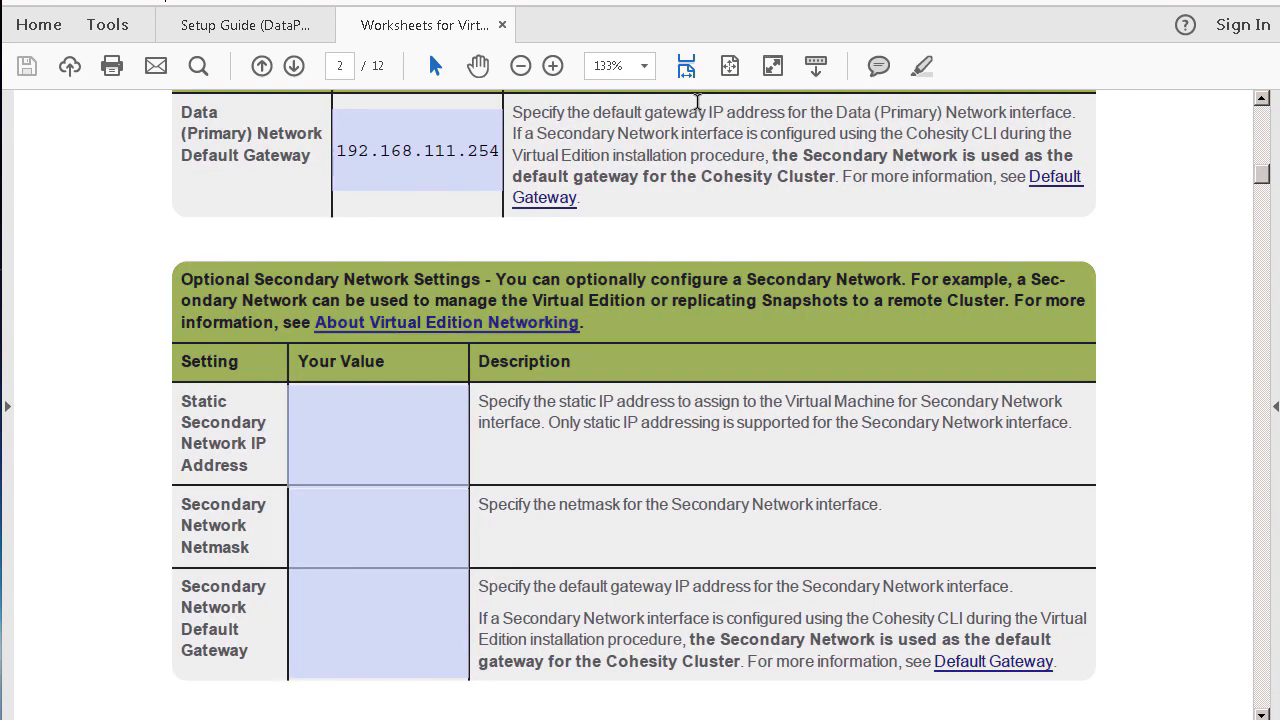
scroll(697, 105, "up", 5)
scroll(697, 101, "up", 5)
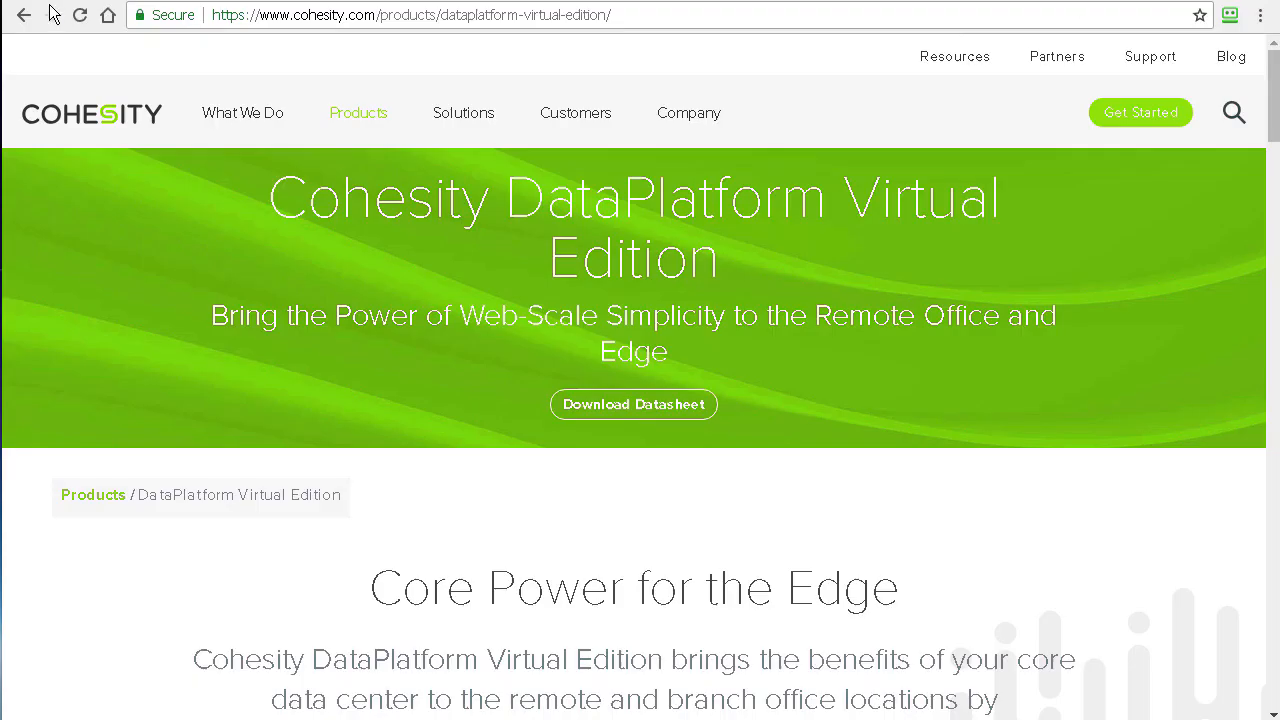
Step: Return to vSphere, show the Tauranga datacenter's datastores, and put away the Temp folder window
left_click(52, 14)
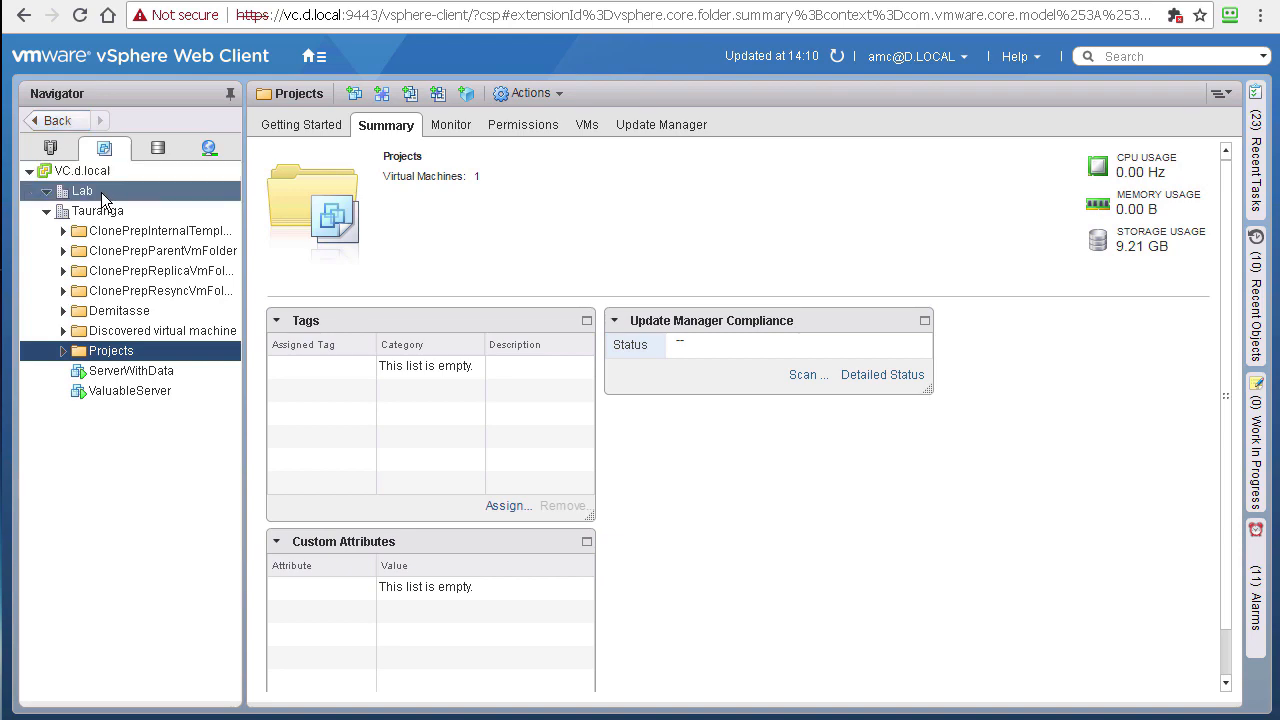
right_click(125, 214)
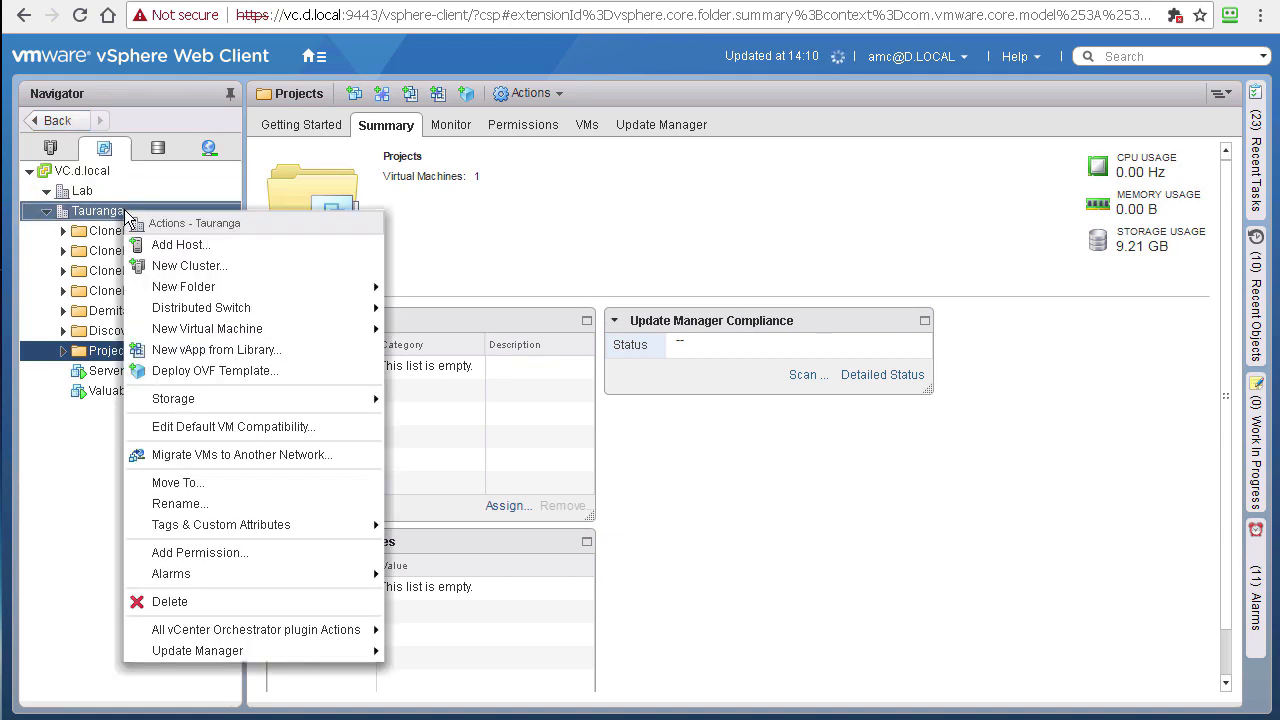
left_click(73, 215)
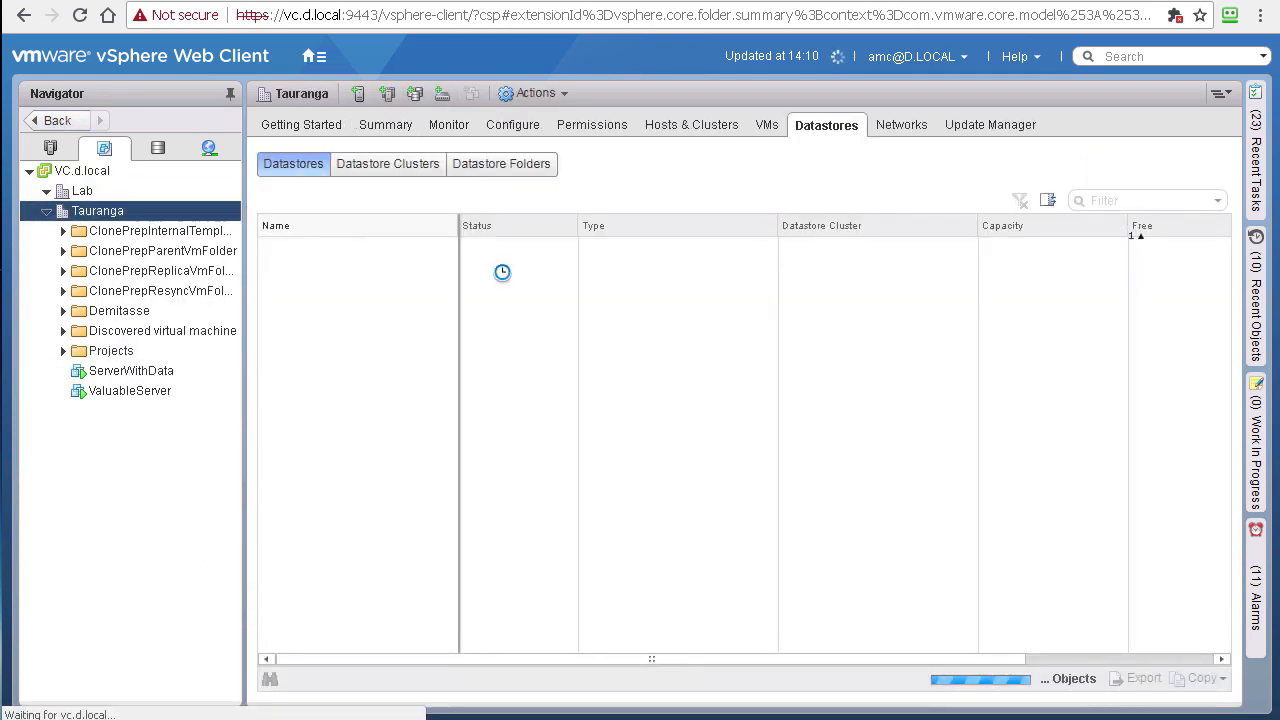
key("alt+Tab")
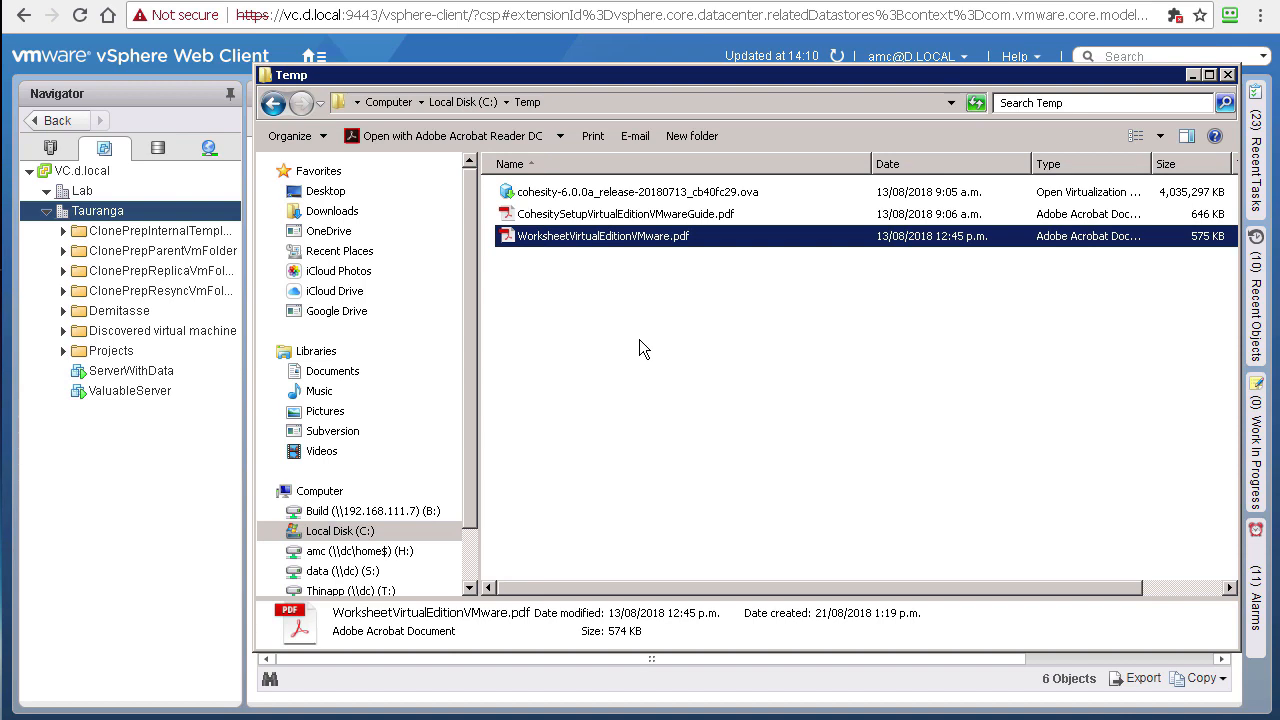
left_click(97, 212)
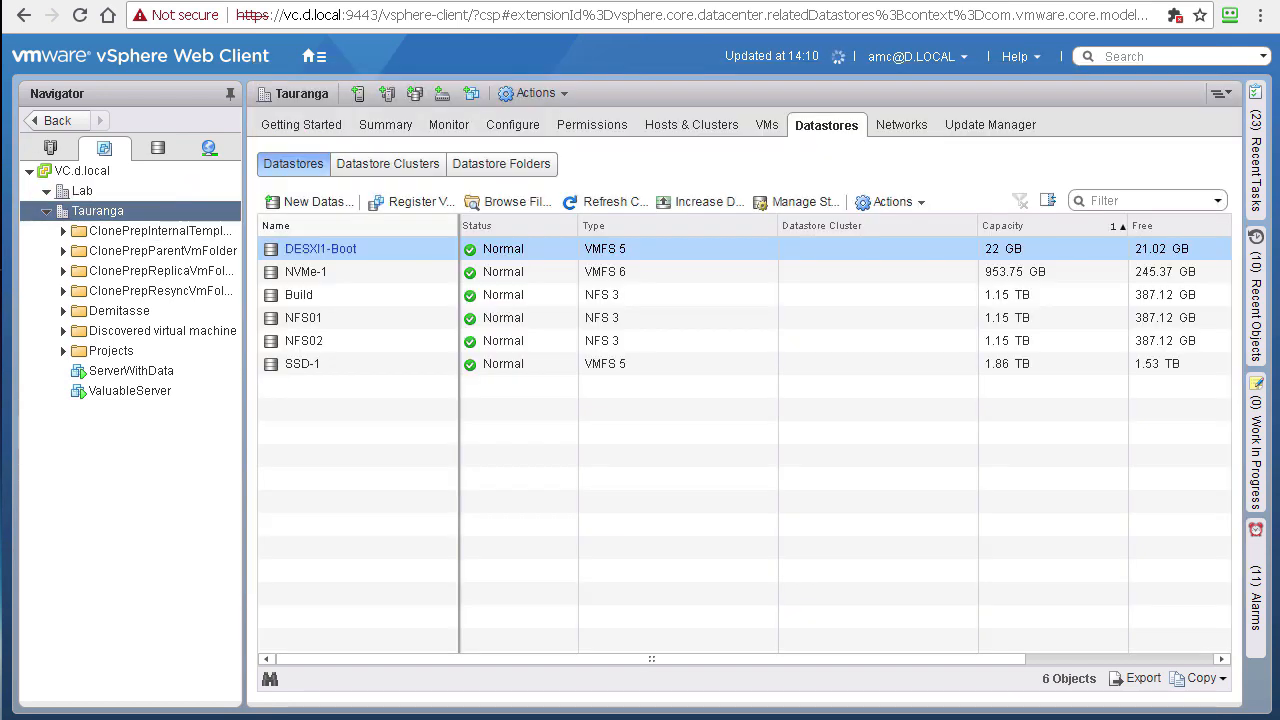
Step: Start an OVF template deployment on Tauranga using the local cohesity 6.0.0a .ova file
right_click(97, 212)
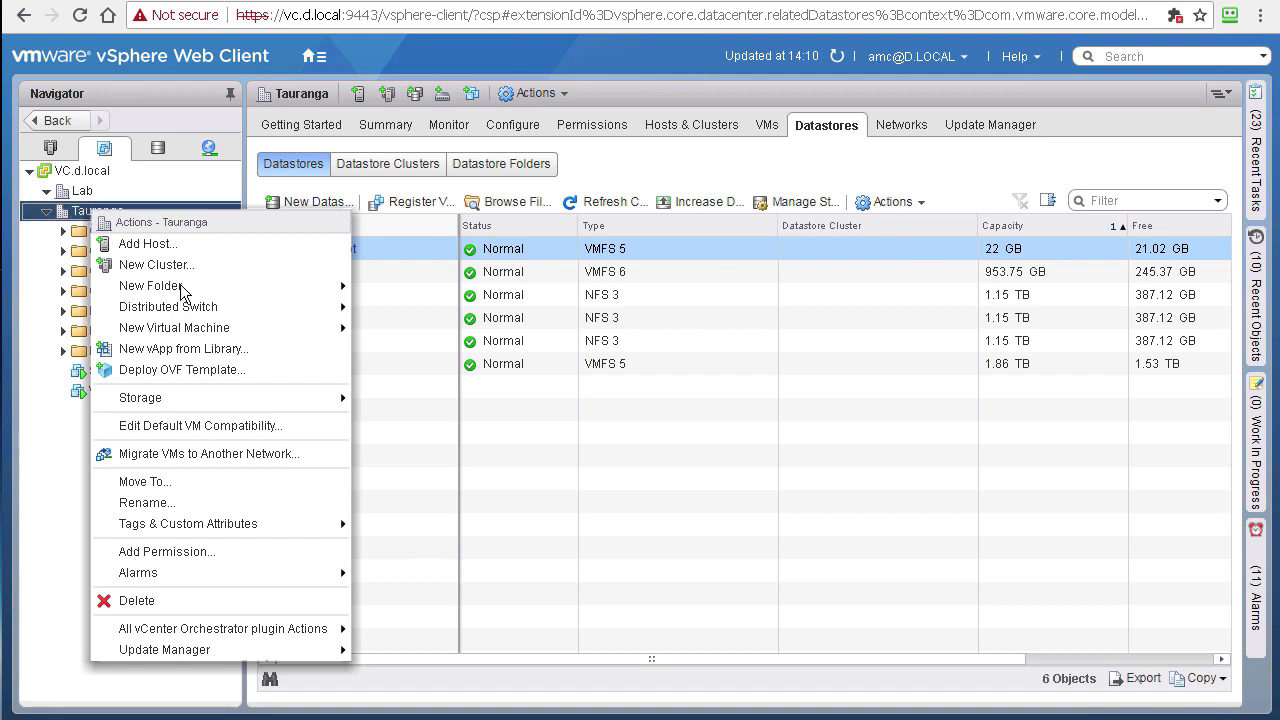
left_click(174, 369)
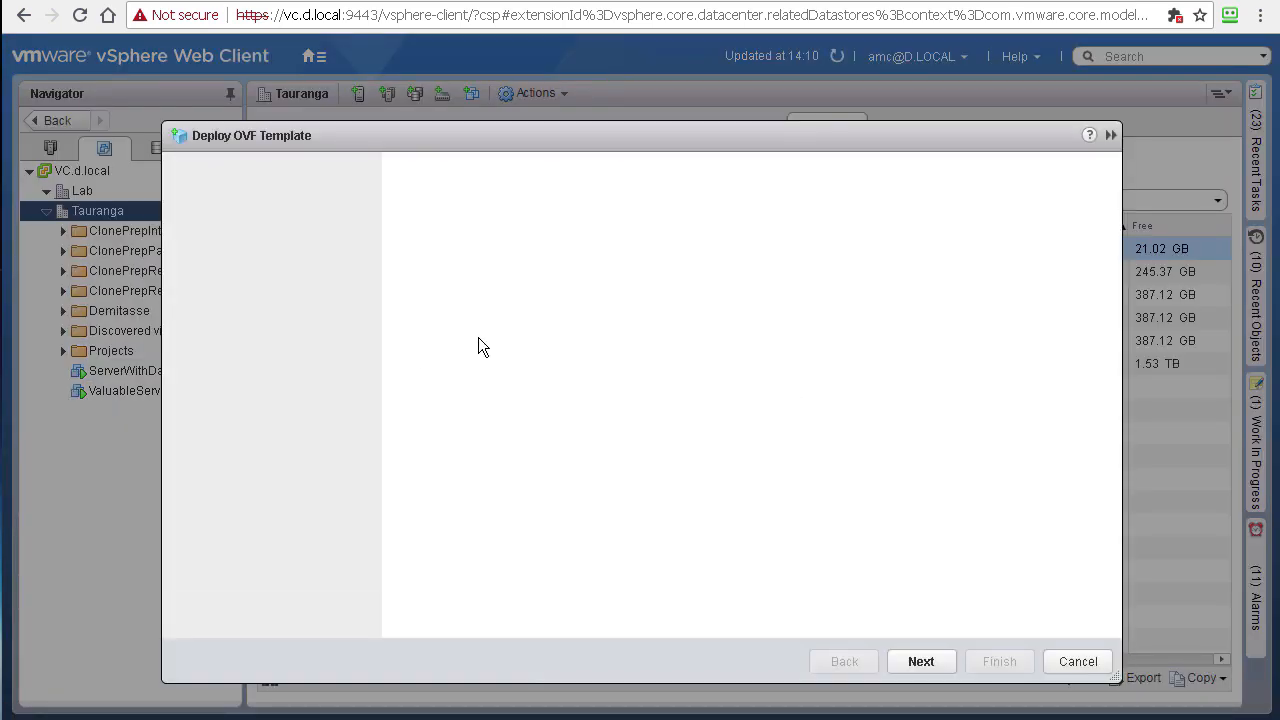
left_click(447, 349)
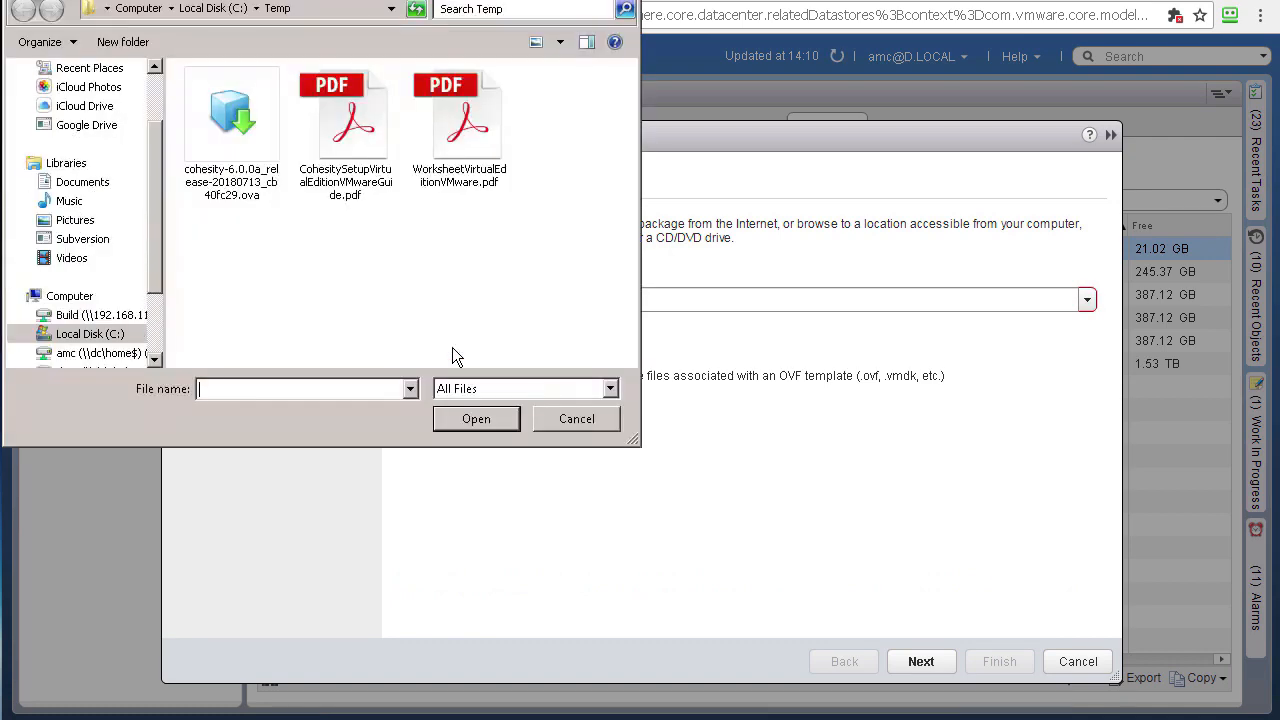
left_click(250, 118)
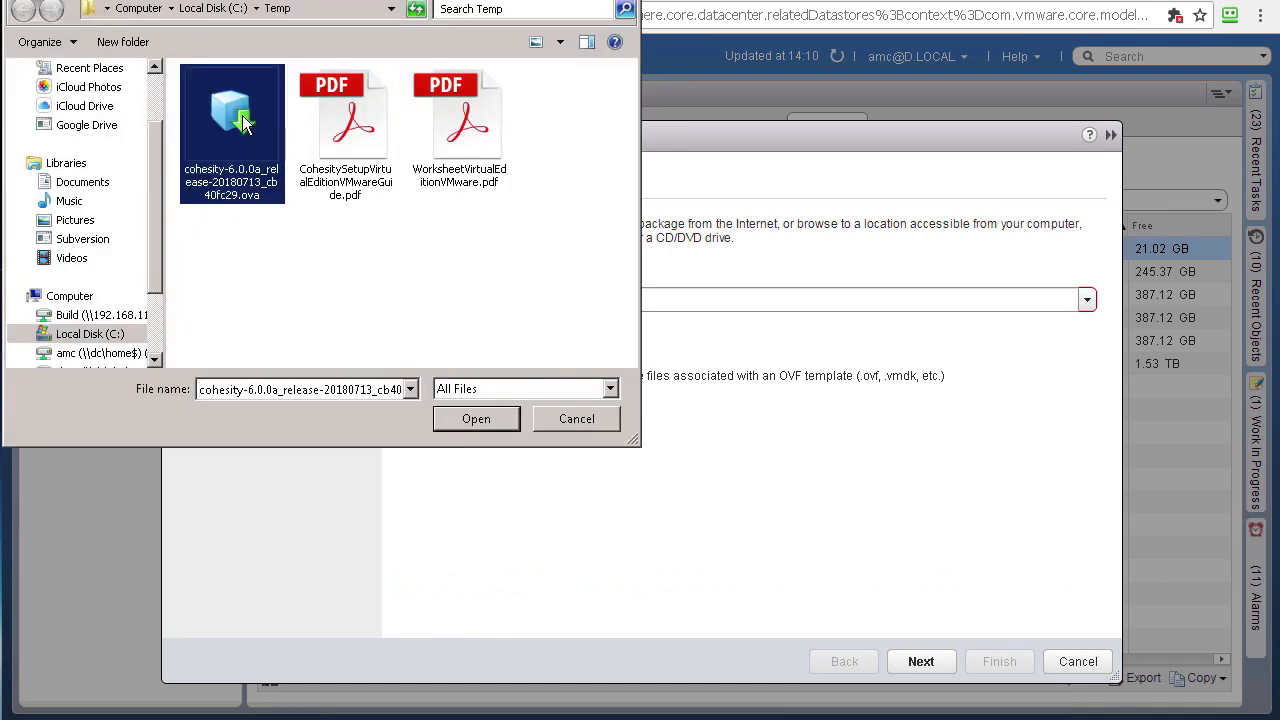
left_click(477, 419)
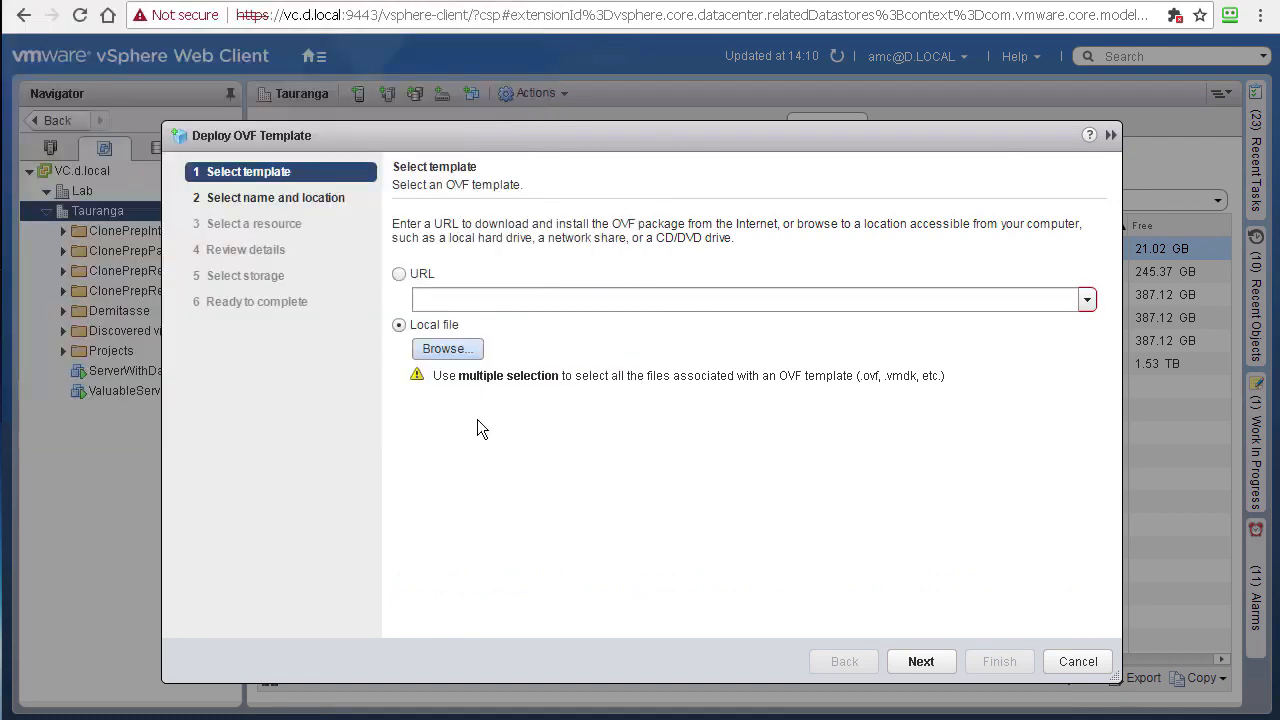
left_click(924, 662)
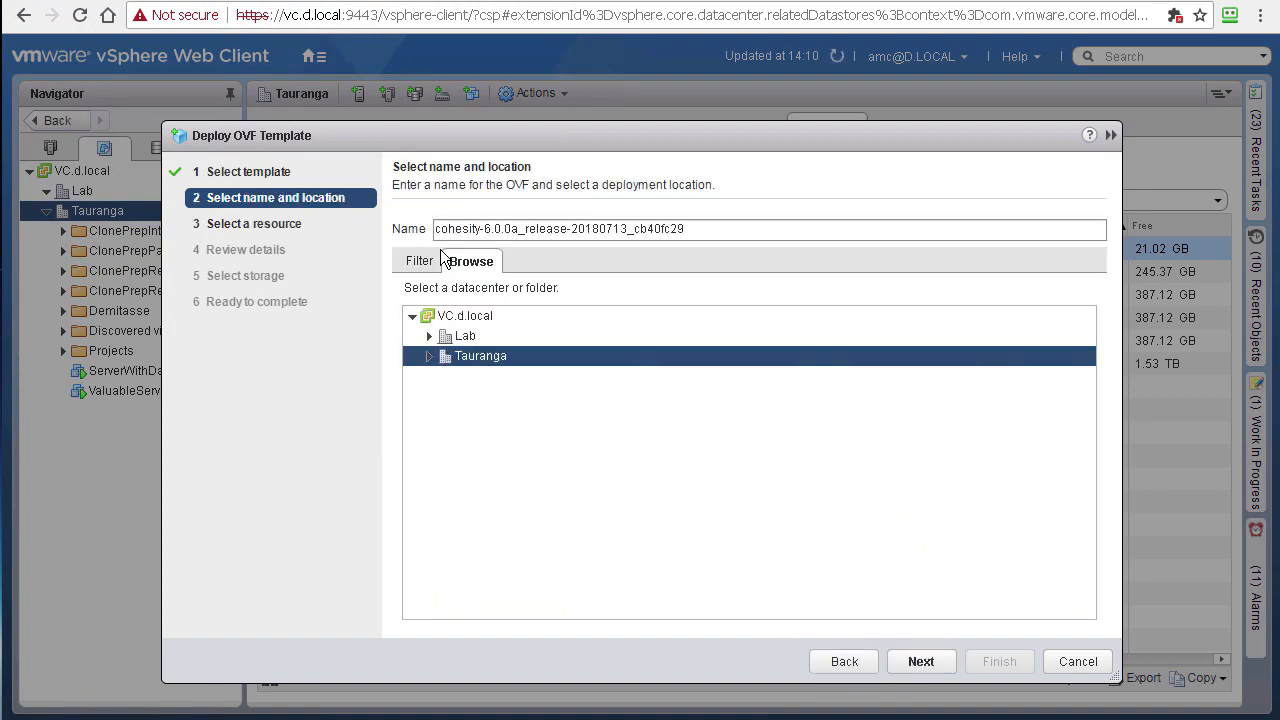
Step: Rename the new VM to 'Cohesity' by capitalizing the C and removing the version suffix
left_click(439, 229)
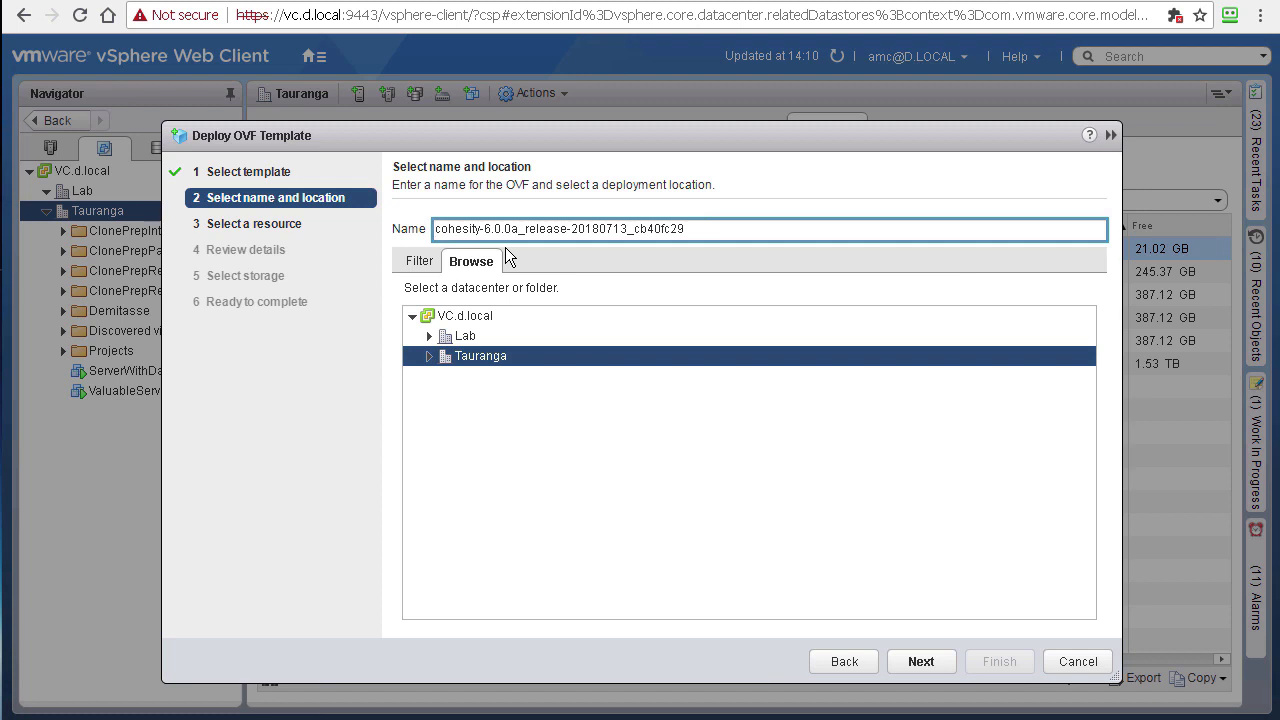
key("Delete")
type("C")
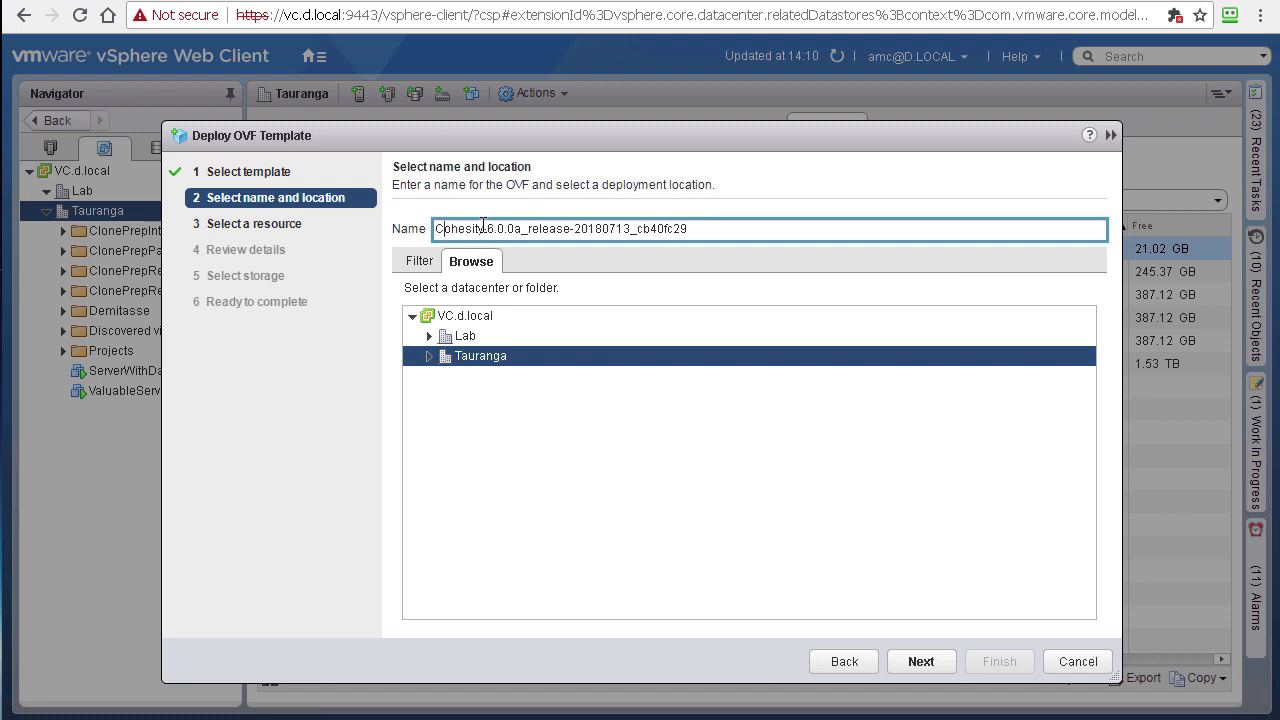
left_click_drag(483, 228, 742, 226)
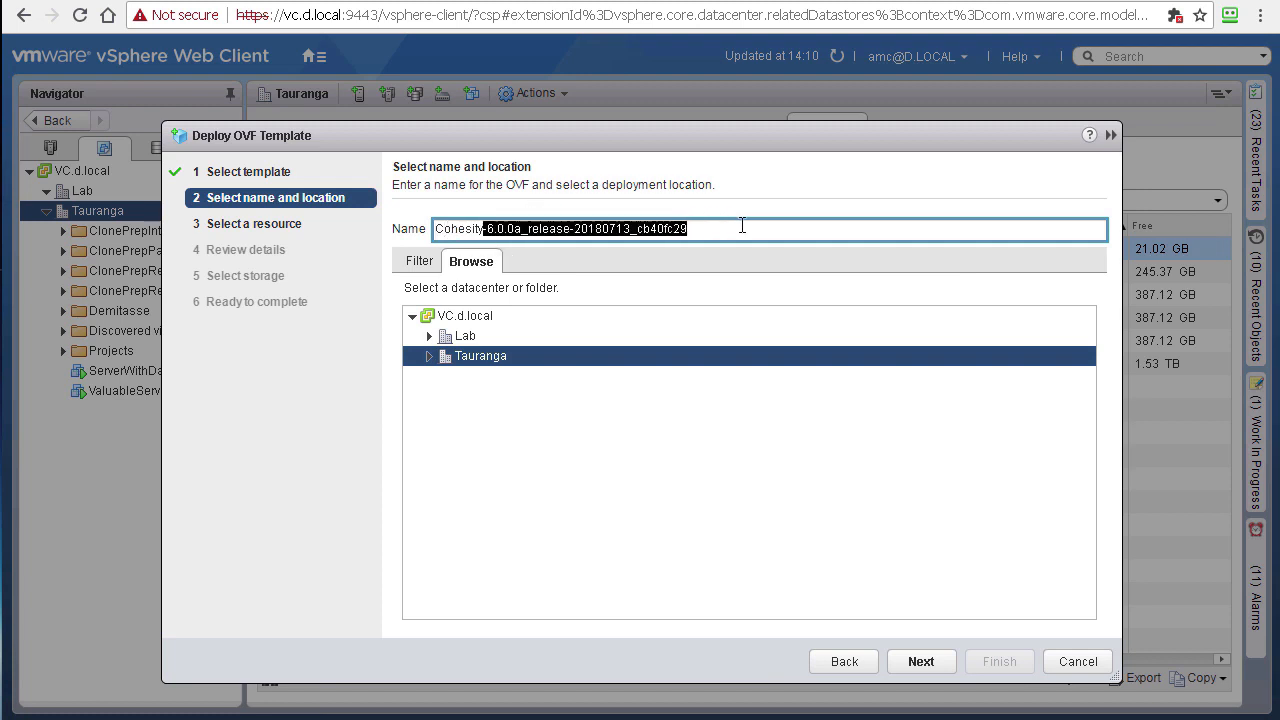
key("Delete")
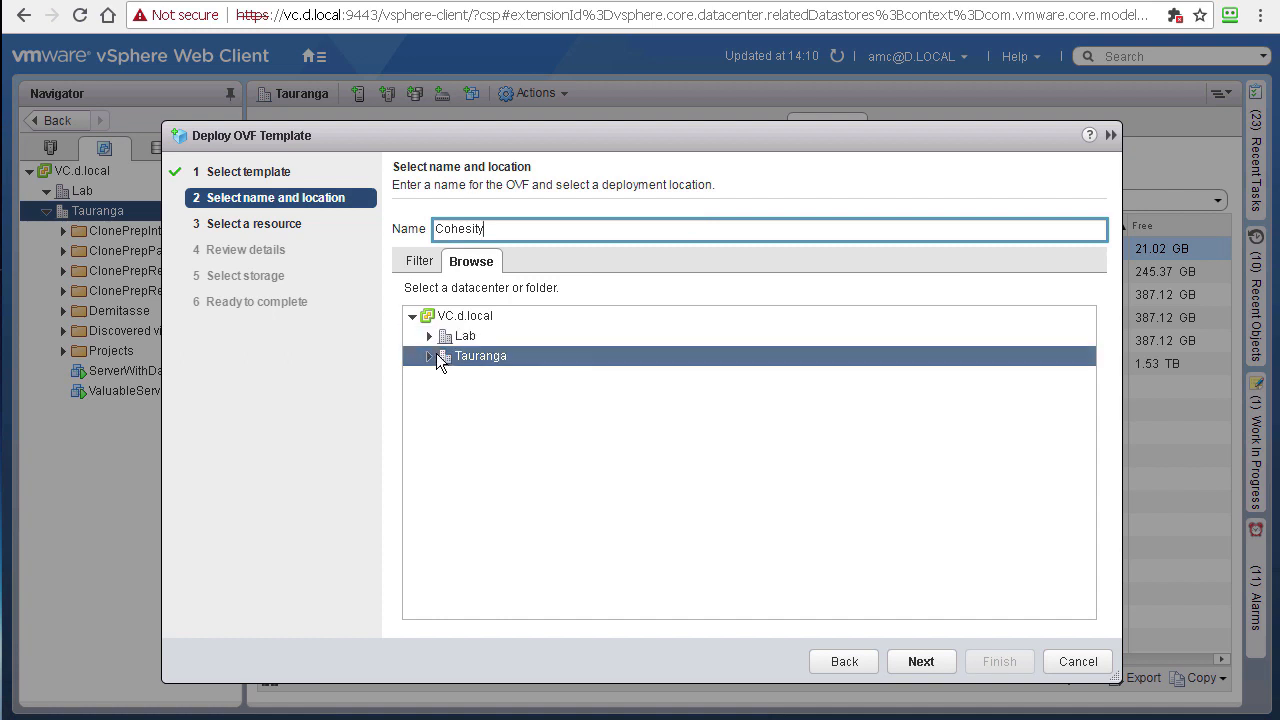
left_click(917, 663)
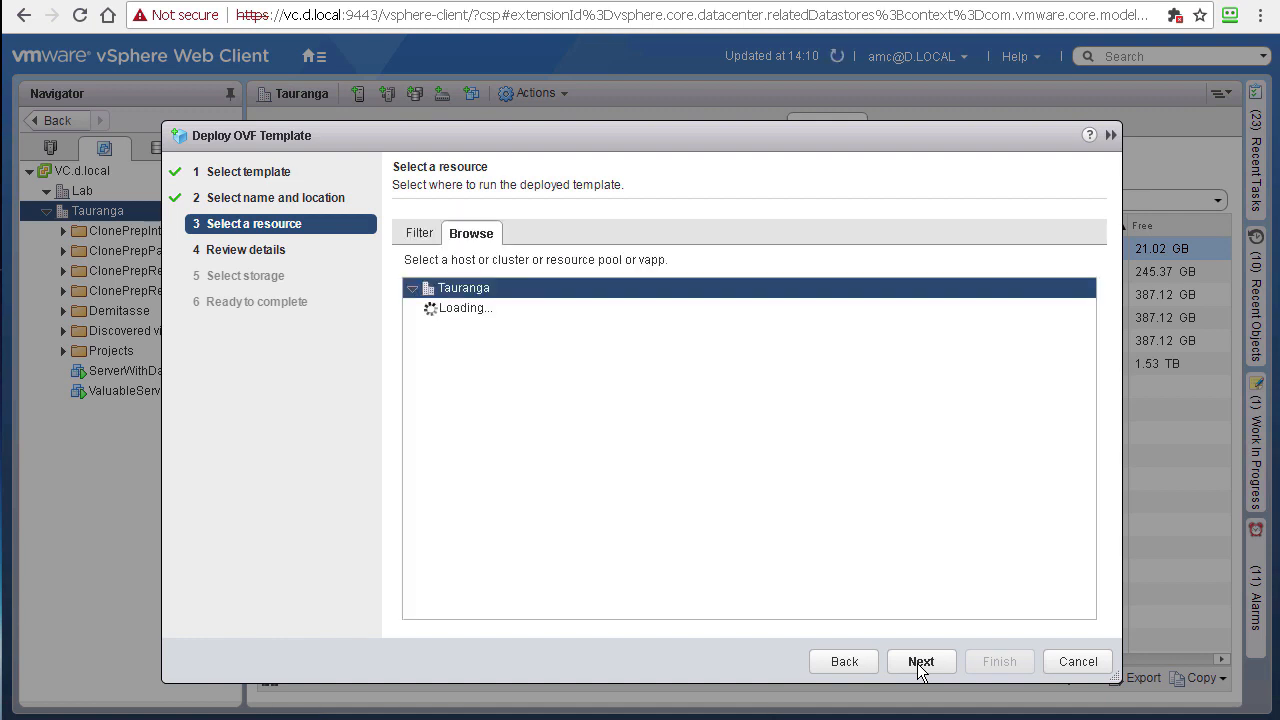
Step: Place the VM on host desxi1.d.local, pass the template review, and accept the SMALL configuration
left_click(487, 310)
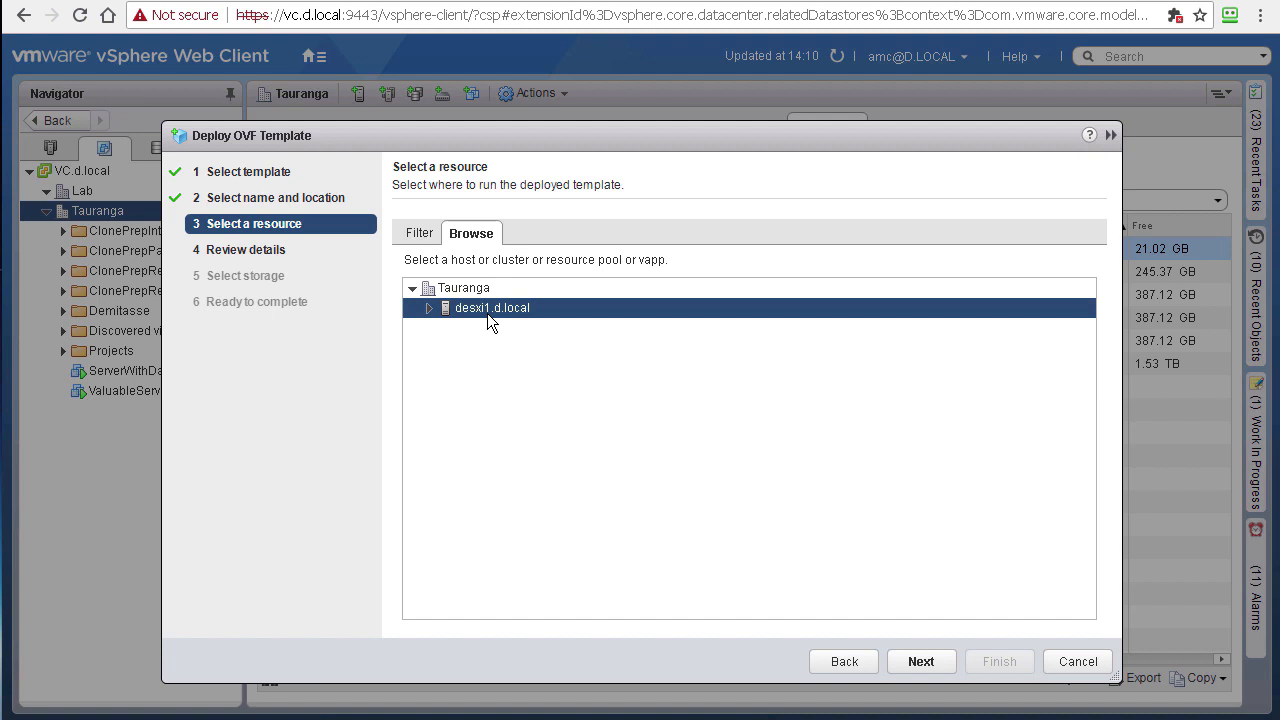
left_click(921, 662)
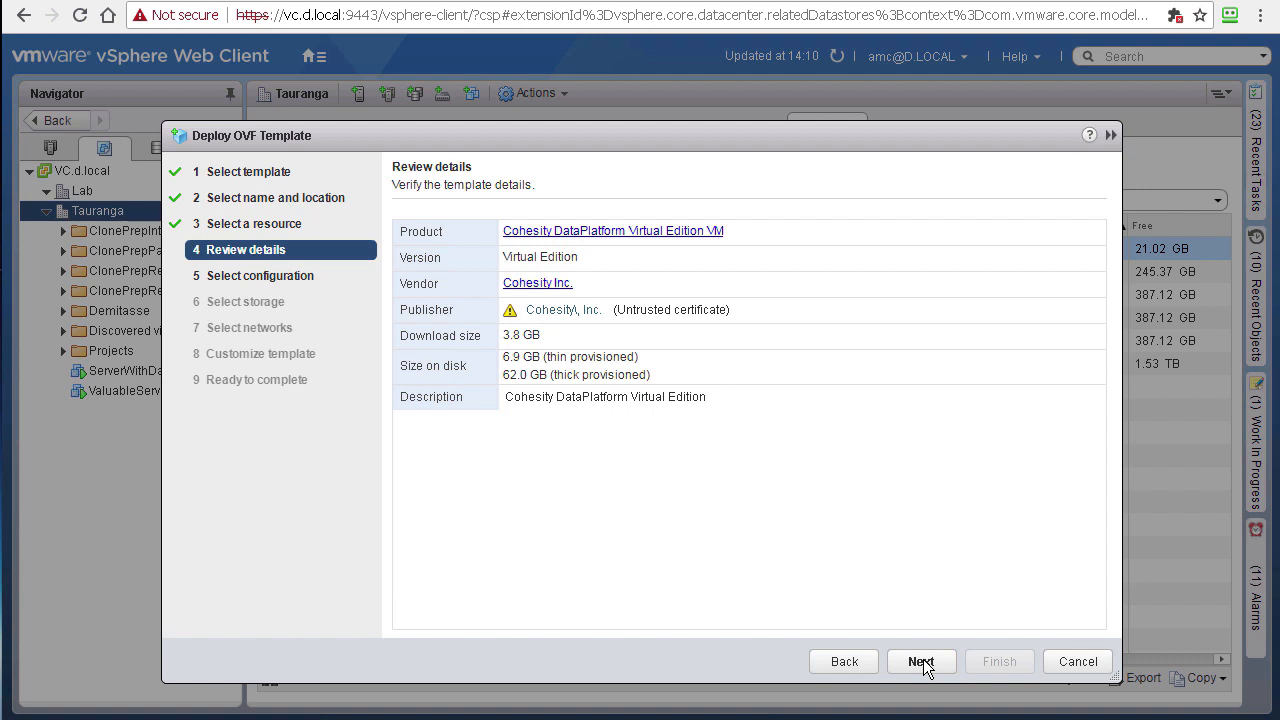
left_click(921, 661)
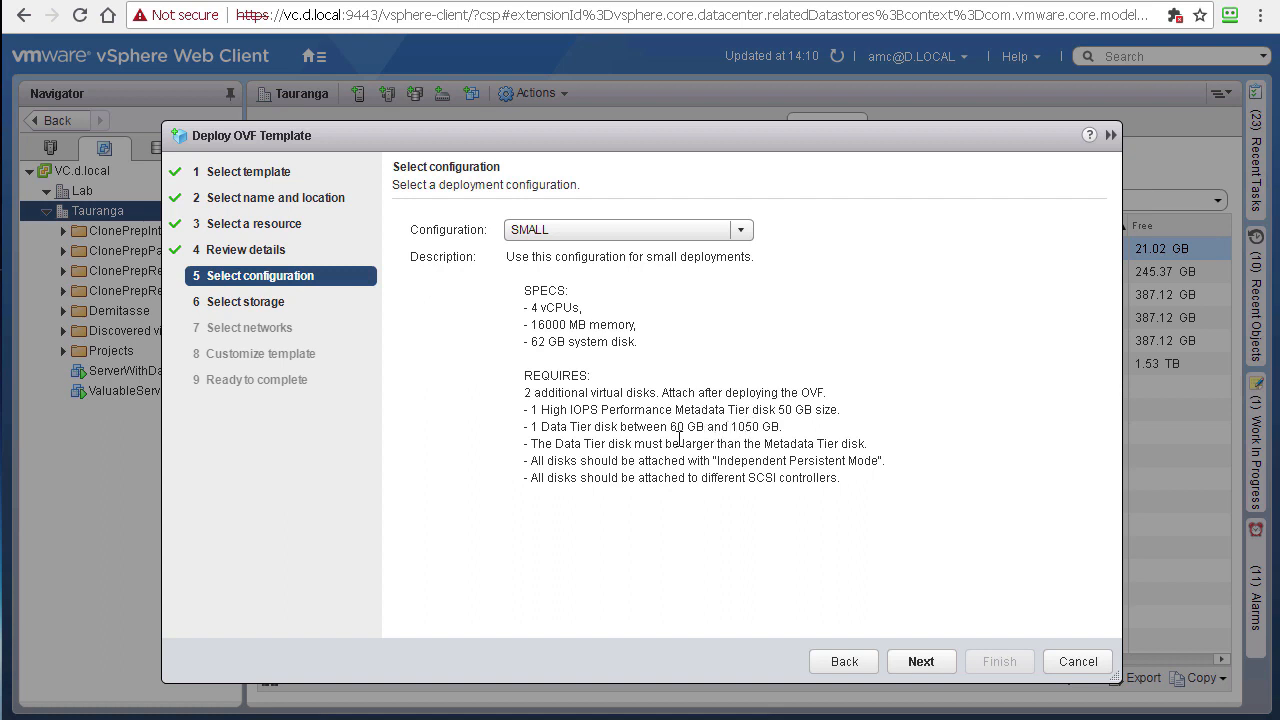
left_click(921, 662)
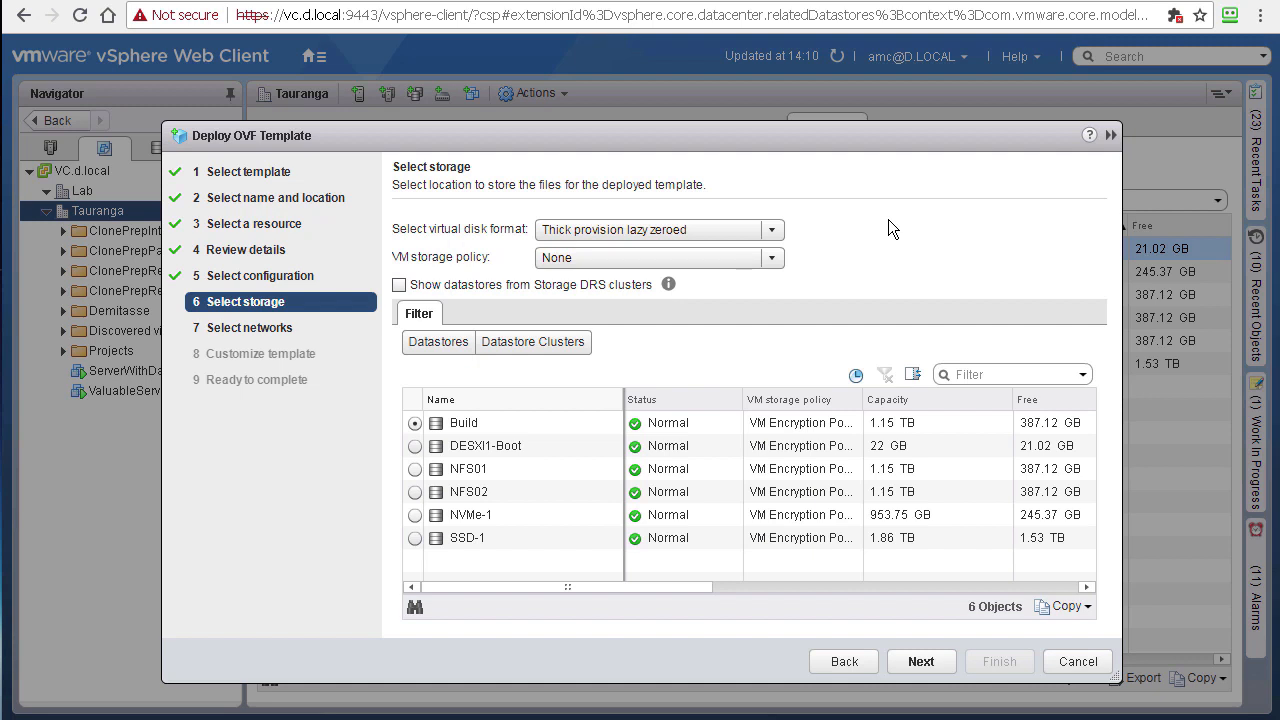
Step: Choose datastore SSD-1, map DataNetwork and SecondaryNetwork to Demitasse, and select Static - Manual IP allocation
left_click(414, 538)
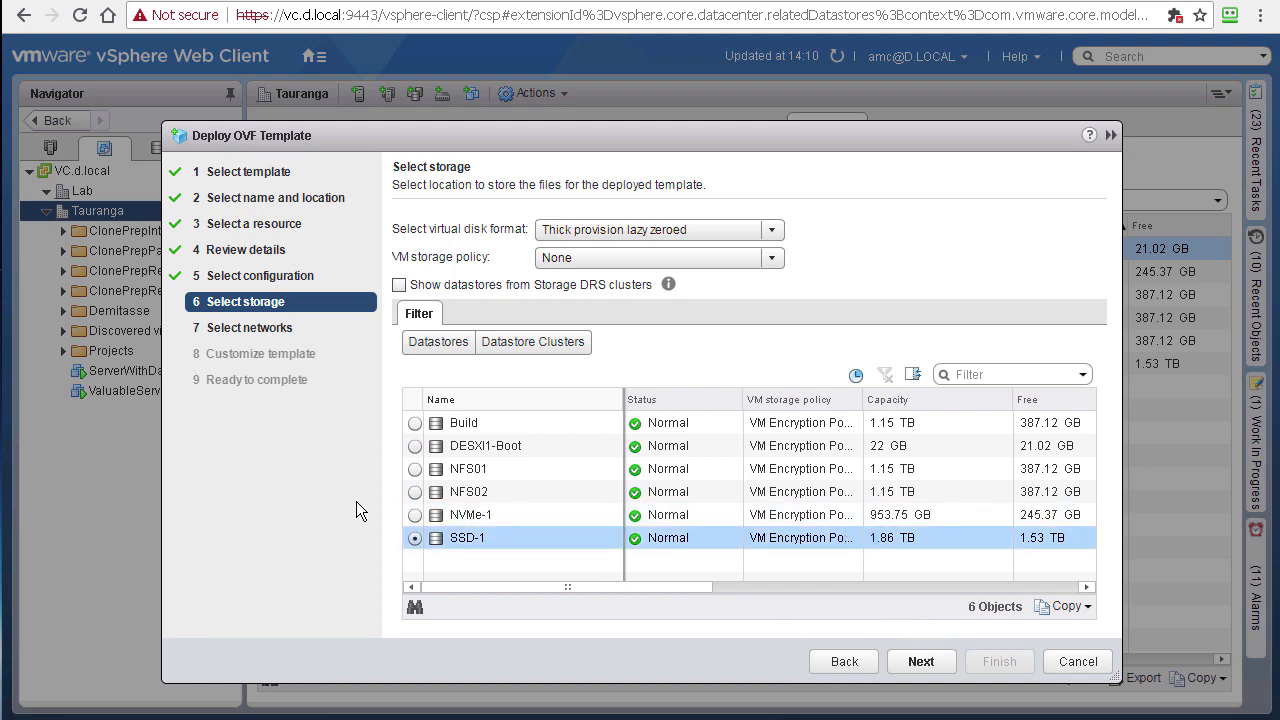
left_click(916, 660)
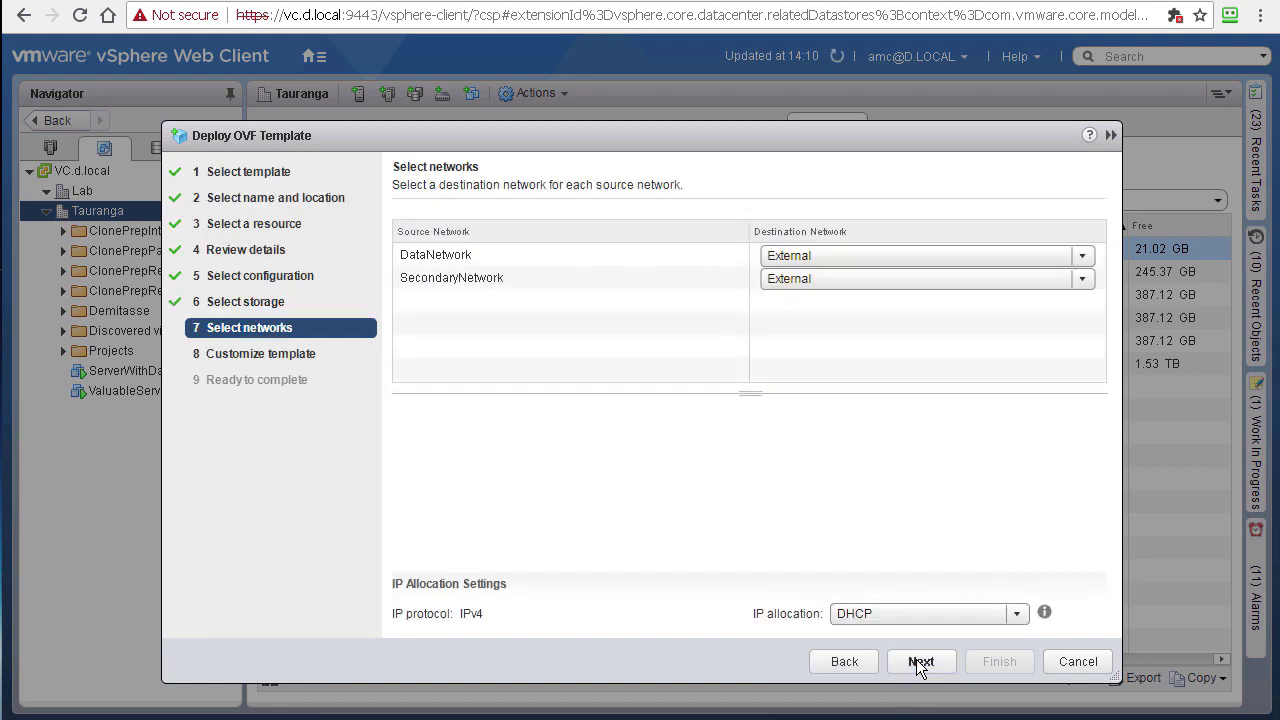
left_click(816, 258)
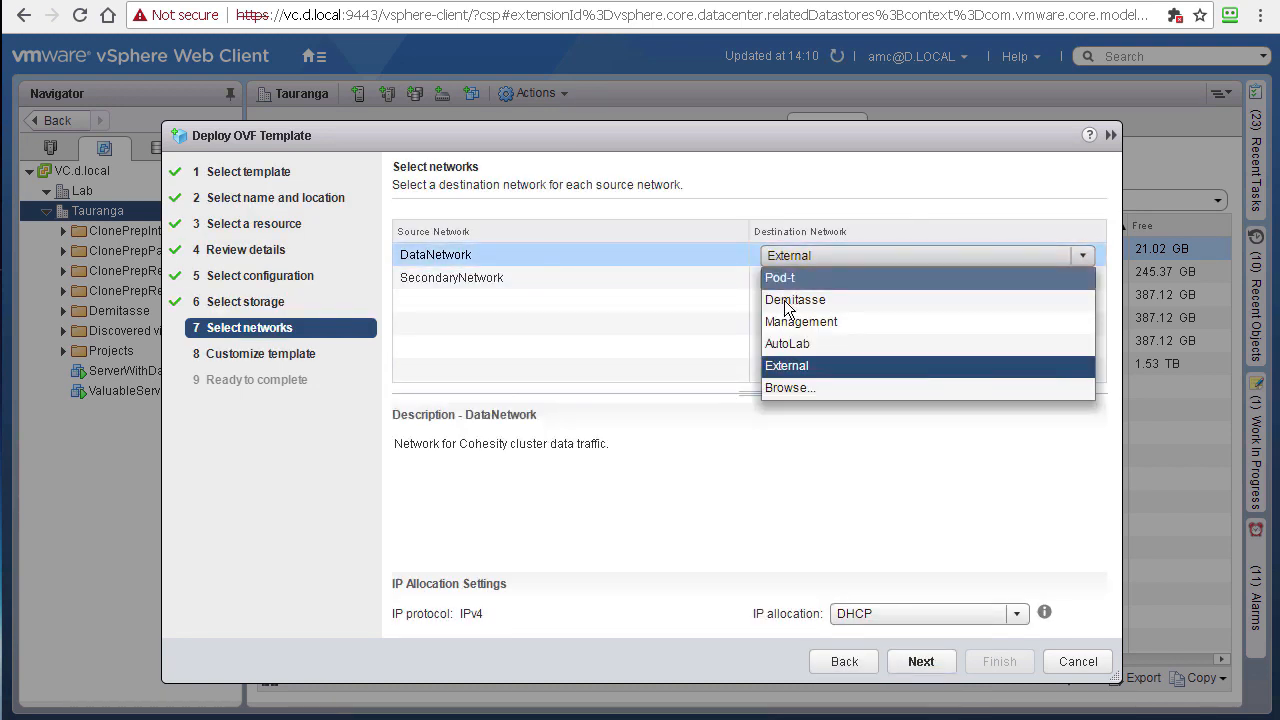
left_click(786, 299)
left_click(787, 280)
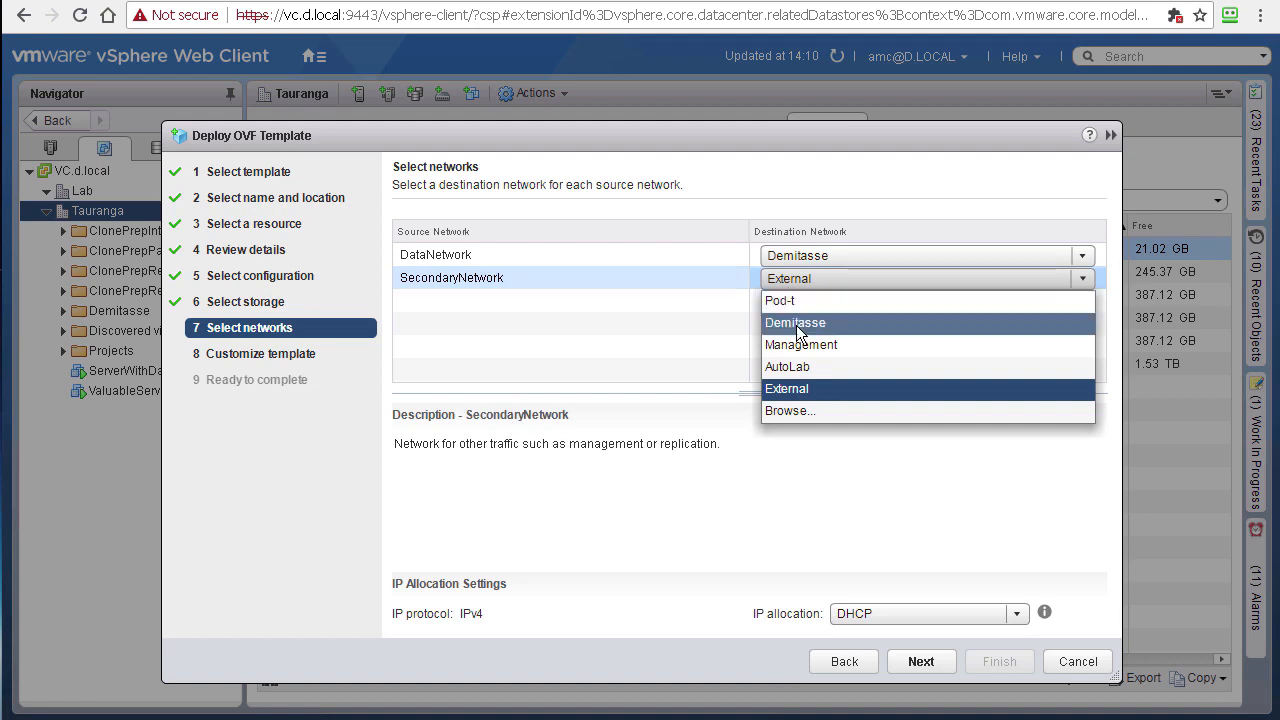
left_click(796, 322)
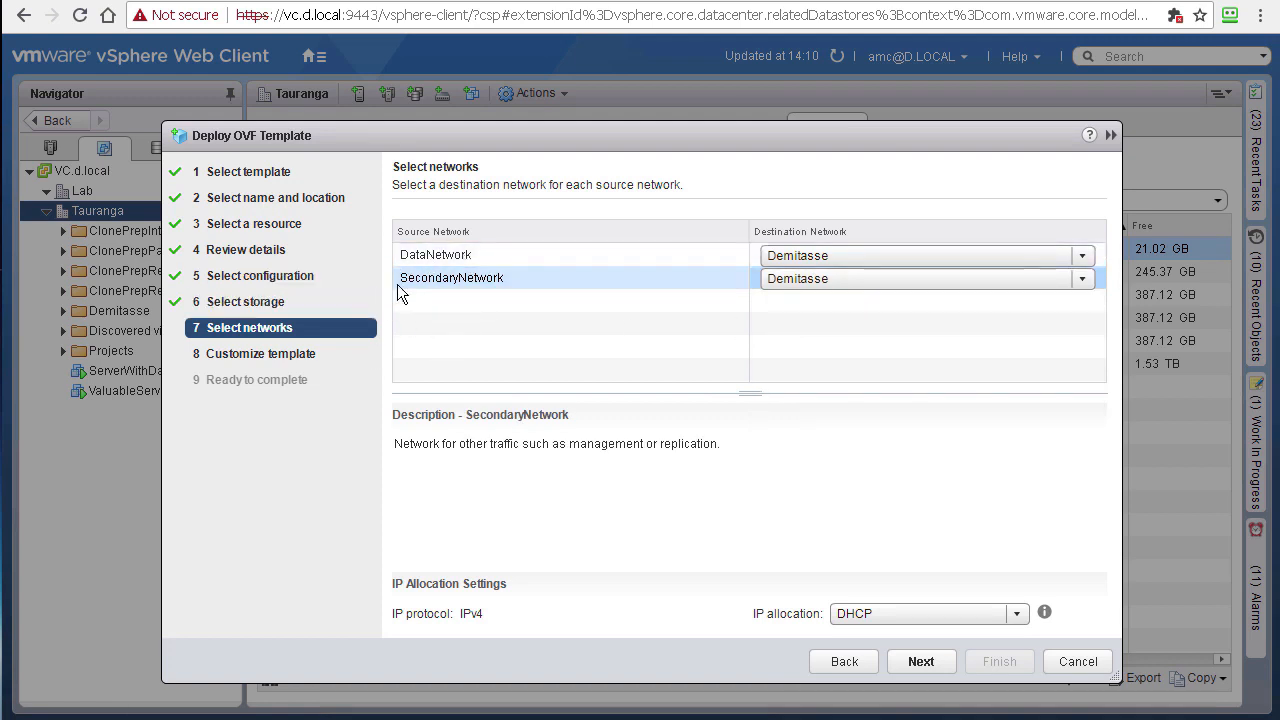
left_click(1020, 613)
left_click(880, 657)
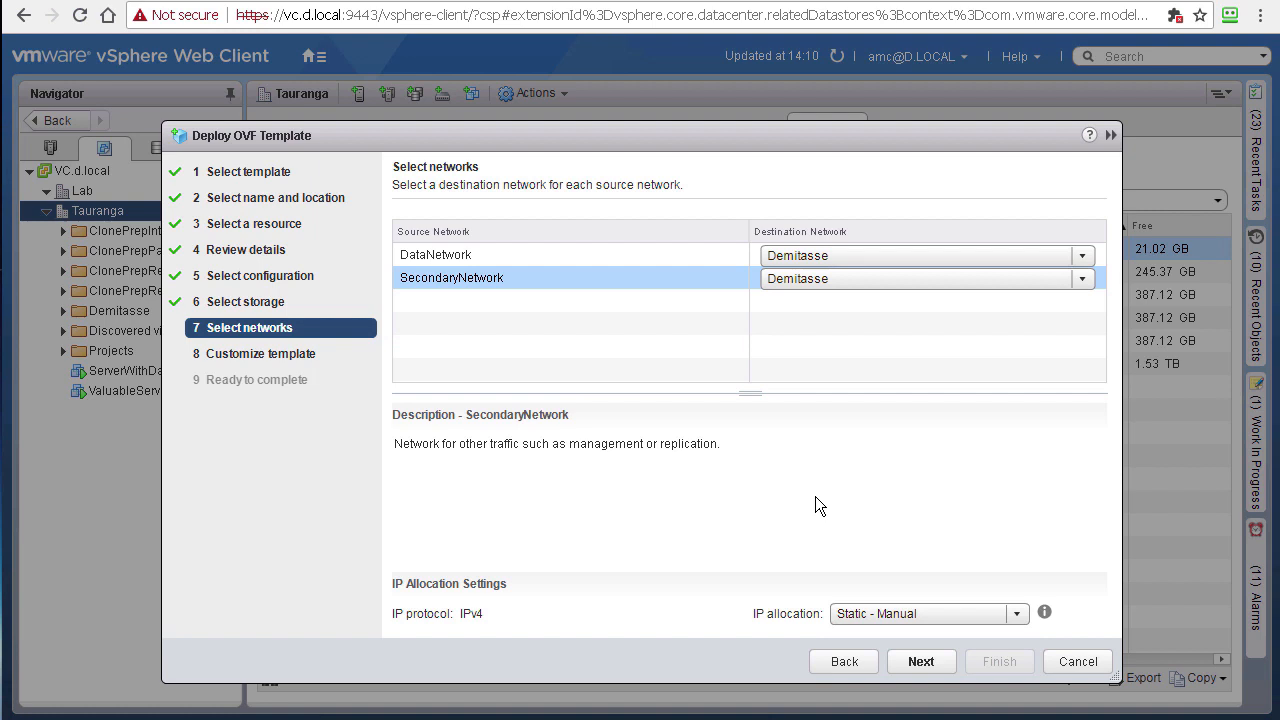
Step: Advance to Customize template and bring up the Worksheets PDF for the Data network values
left_click(921, 661)
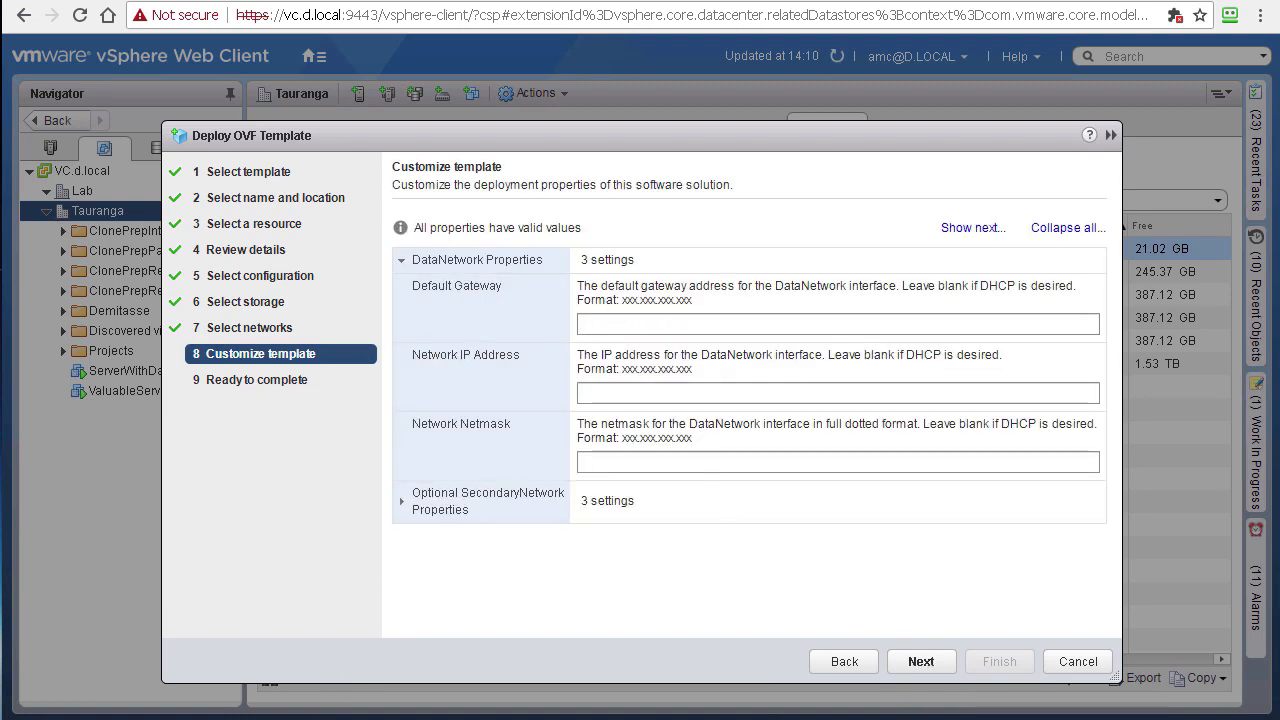
left_click(290, 696)
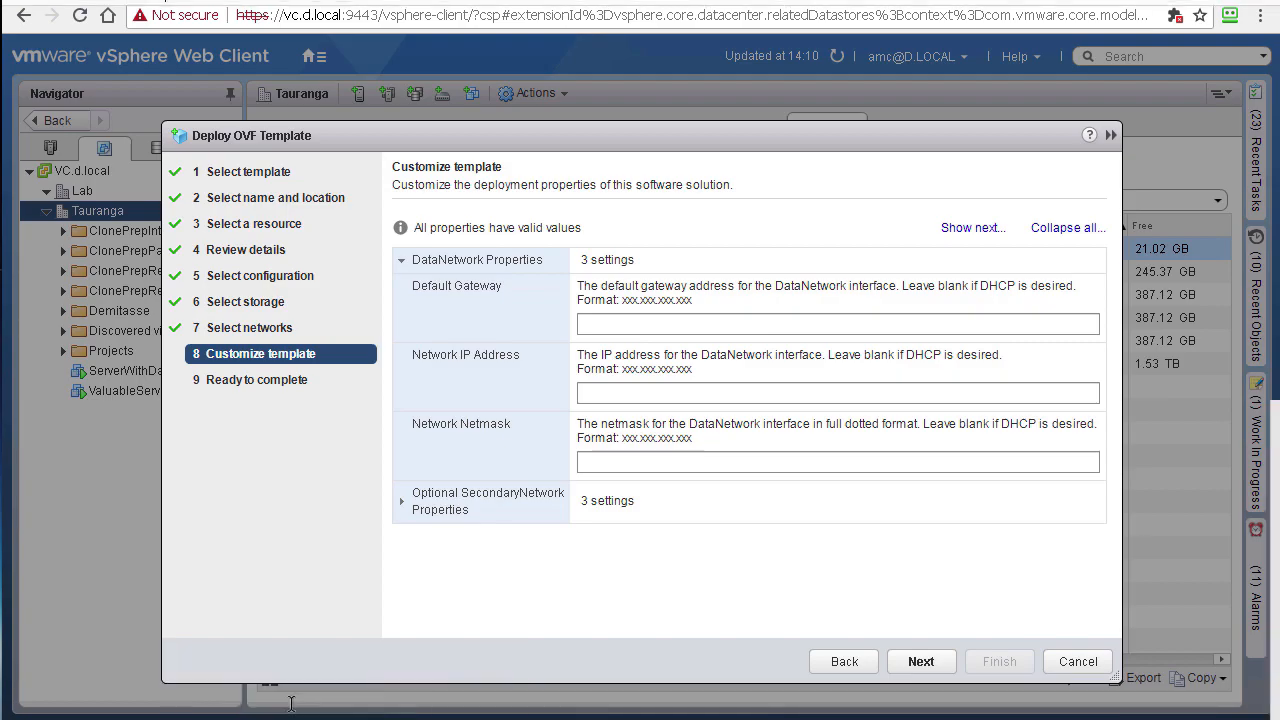
scroll(490, 380, "down", 4)
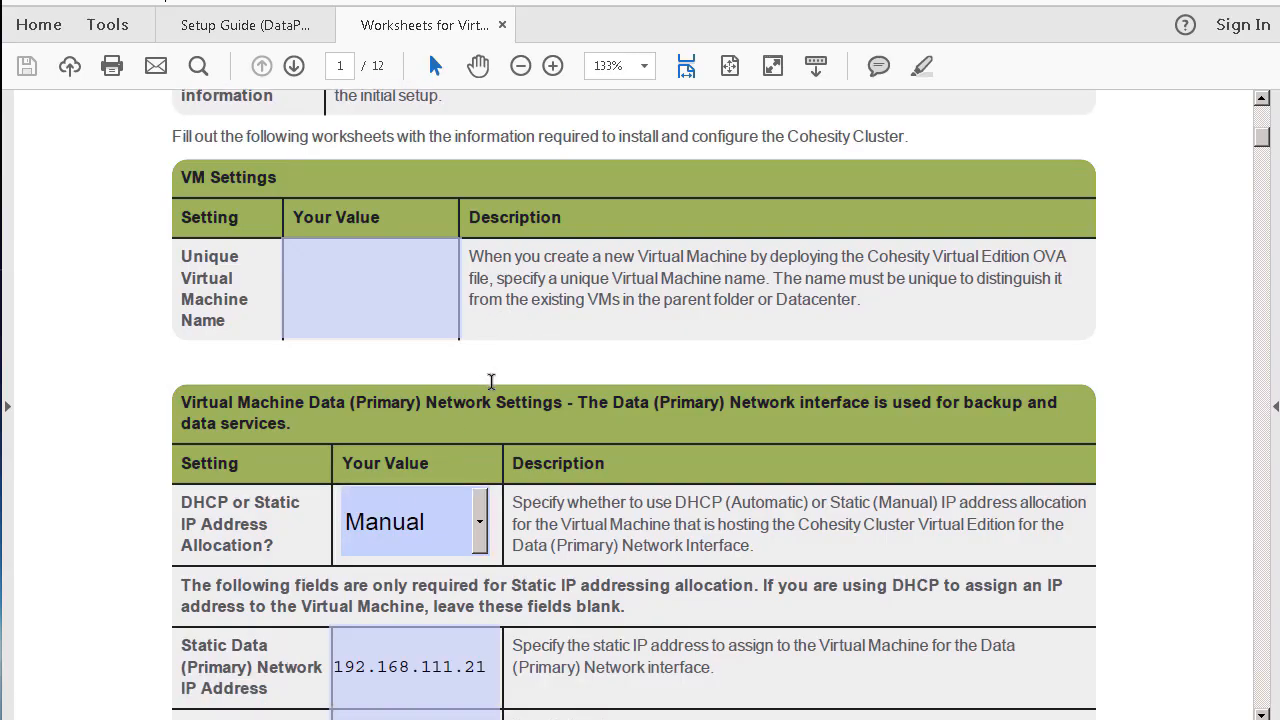
scroll(490, 380, "down", 1)
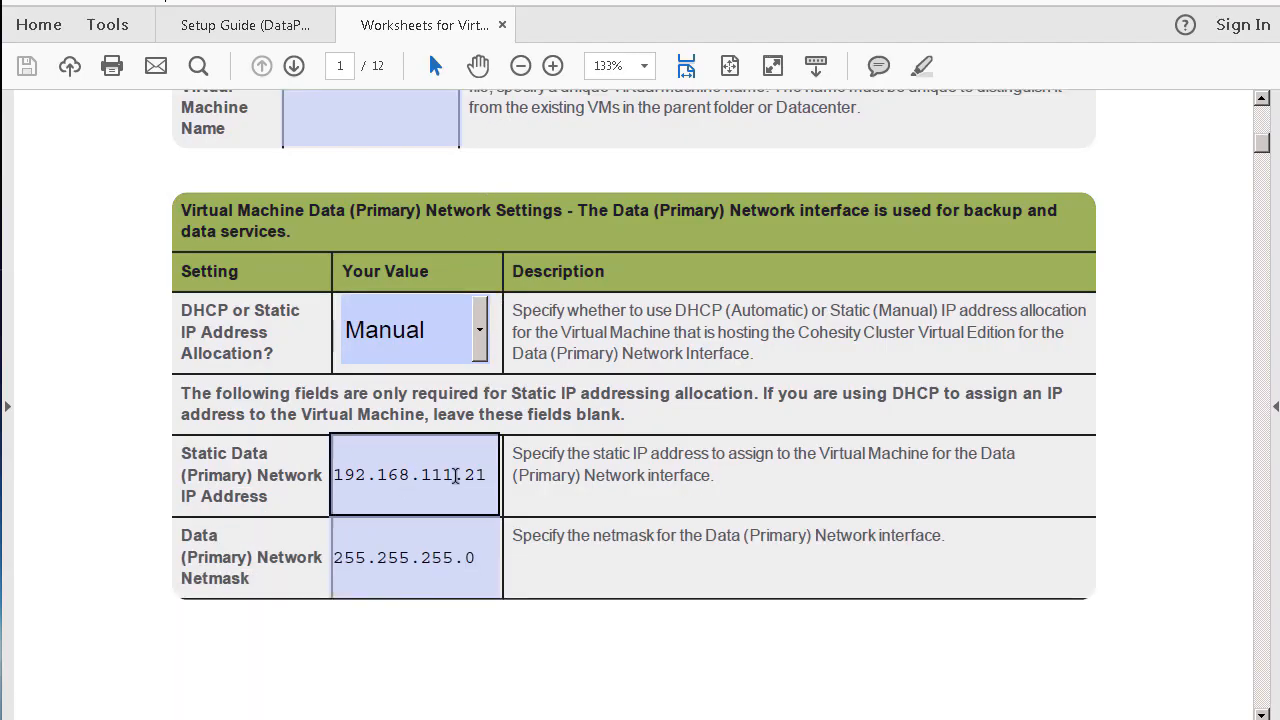
Step: Scroll the worksheet to the Data network IP, netmask and gateway tables on page 2
scroll(537, 459, "down", 2)
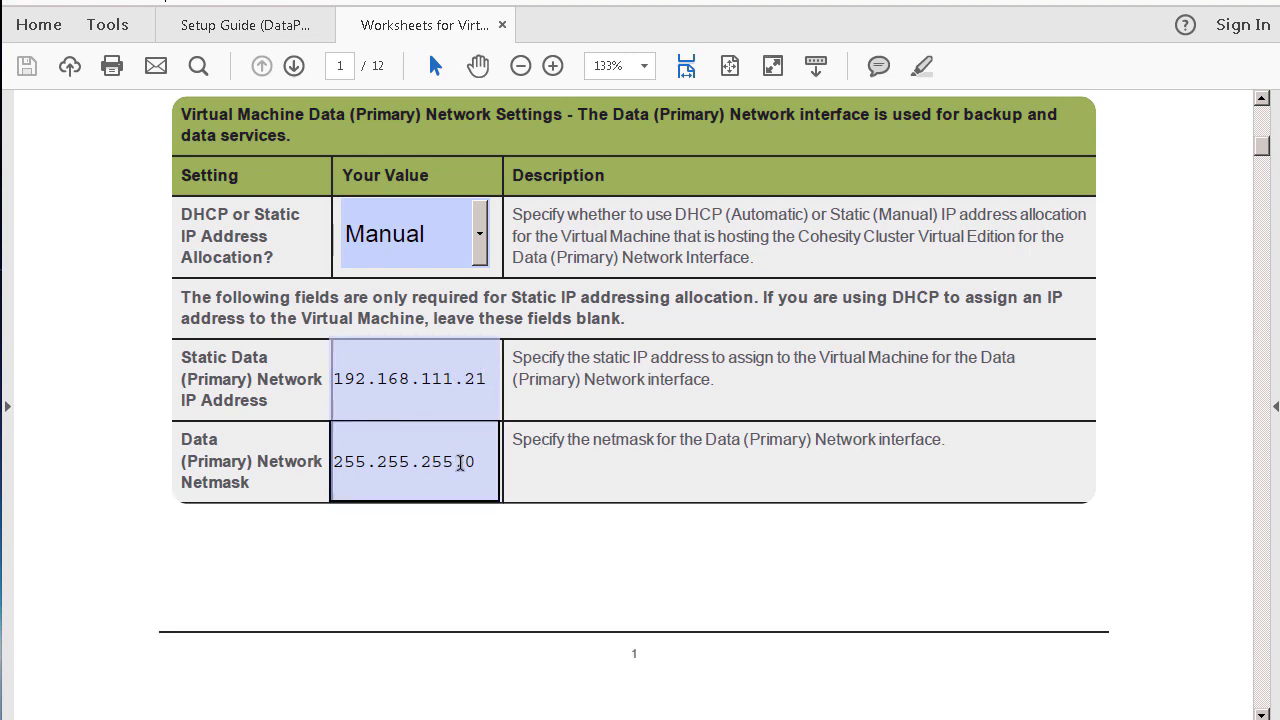
scroll(460, 465, "down", 1)
scroll(460, 470, "down", 2)
scroll(462, 462, "down", 3)
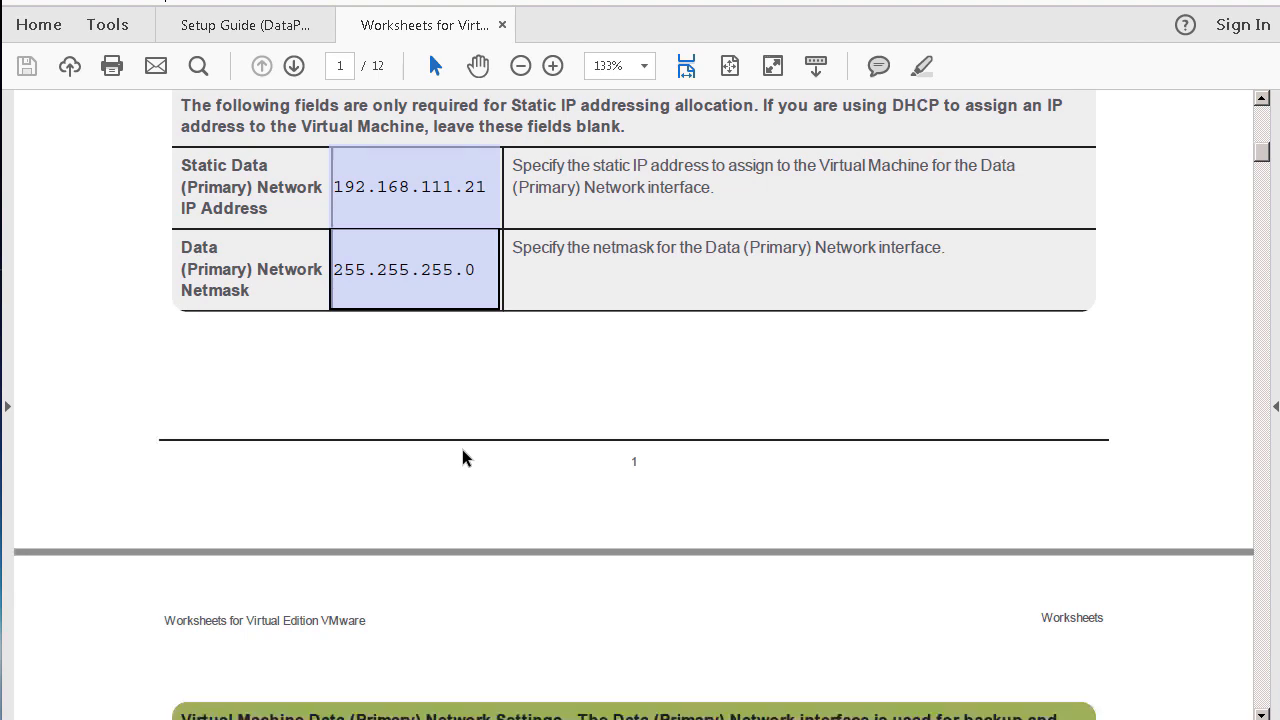
scroll(467, 455, "down", 10)
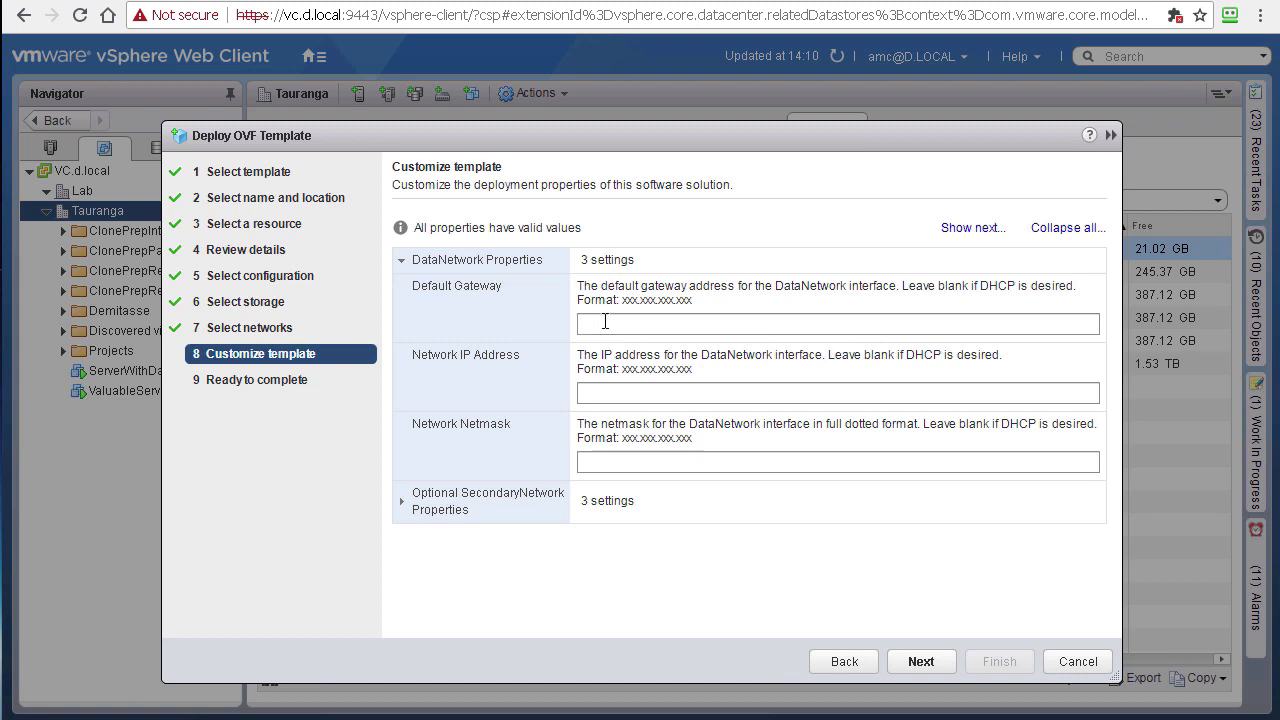
Step: Enter DataNetwork gateway 192.168.111.254, IP 192.168.111.21 and netmask 255.255.255.0
left_click(605, 322)
type("19")
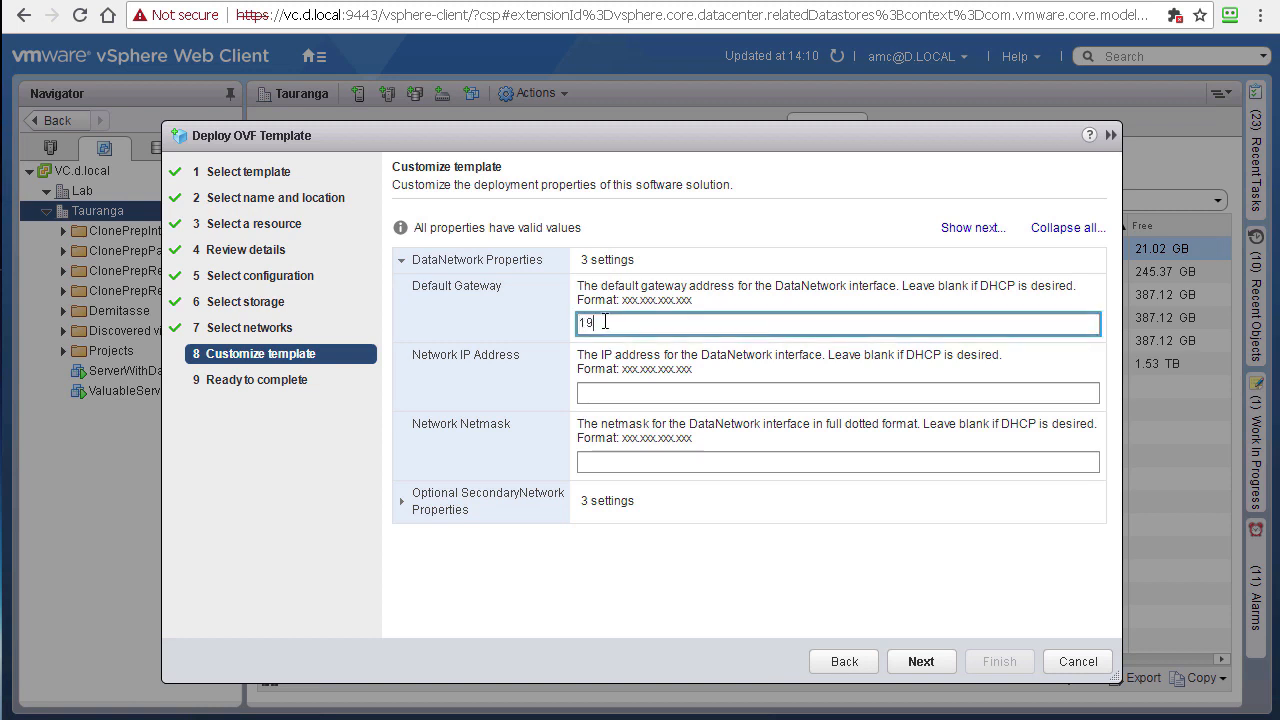
type("2.168.111.254")
key("Tab")
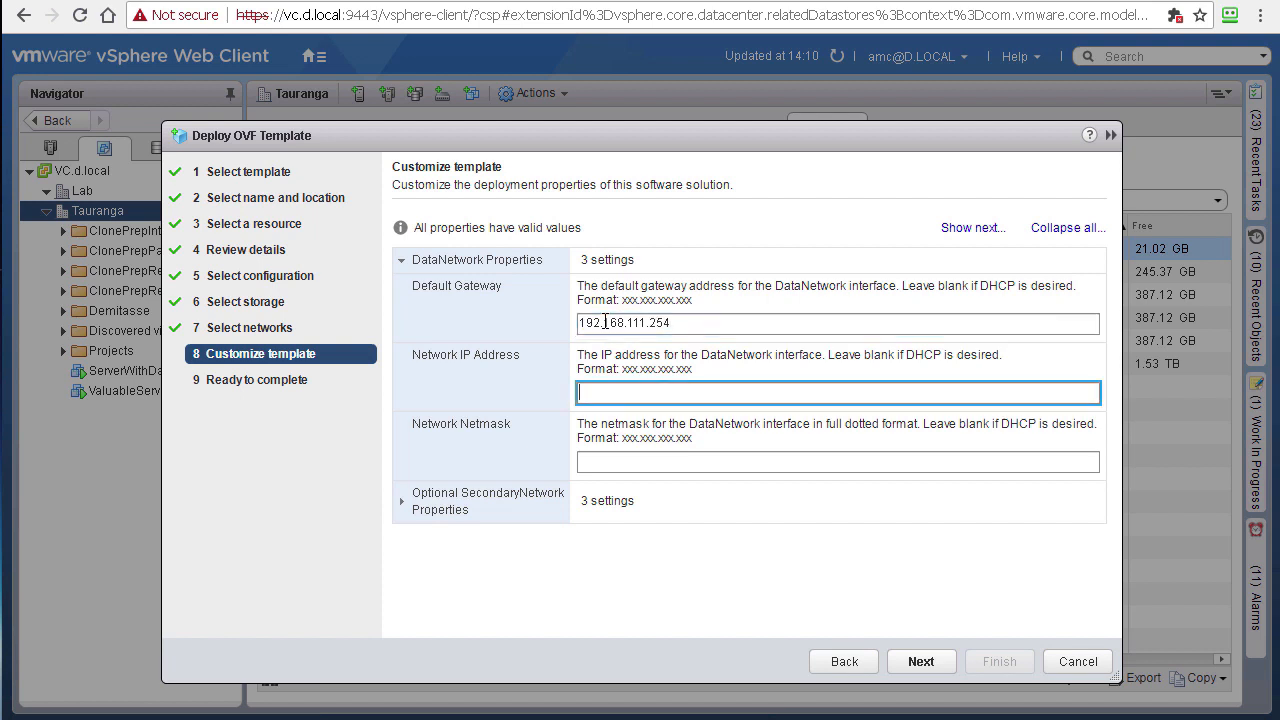
type("192.168.111.21")
key("Tab")
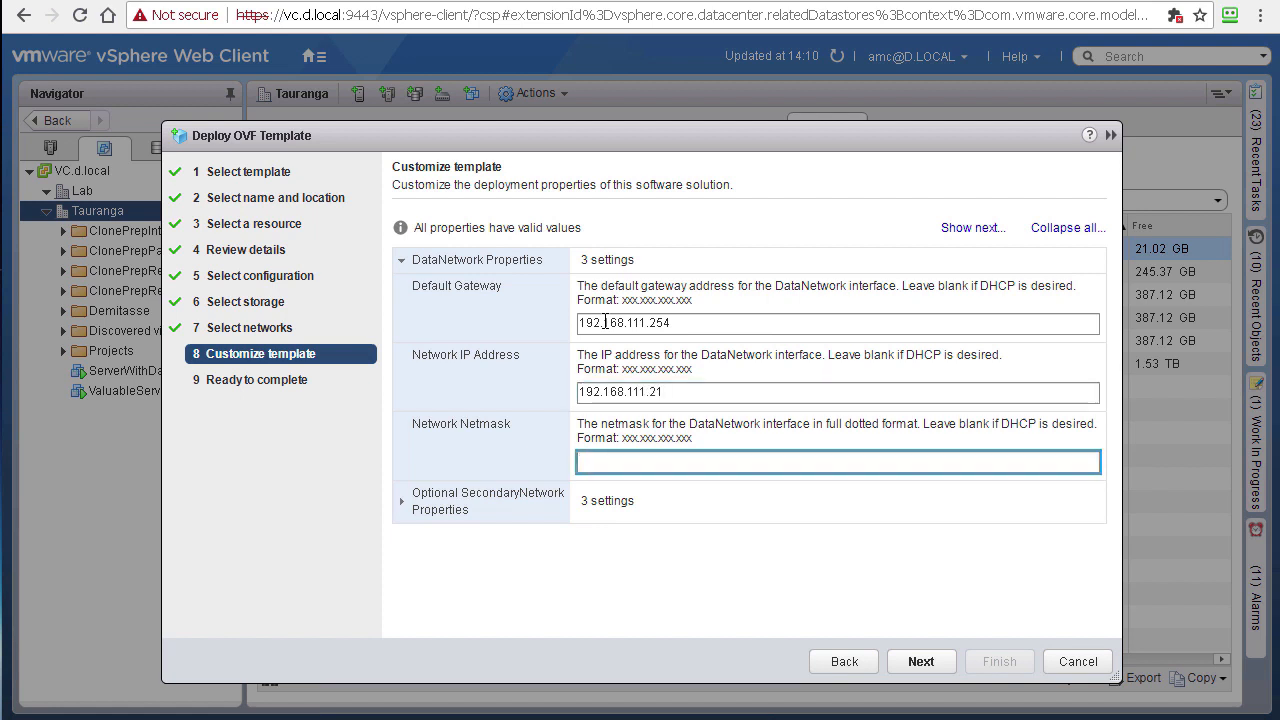
type("255")
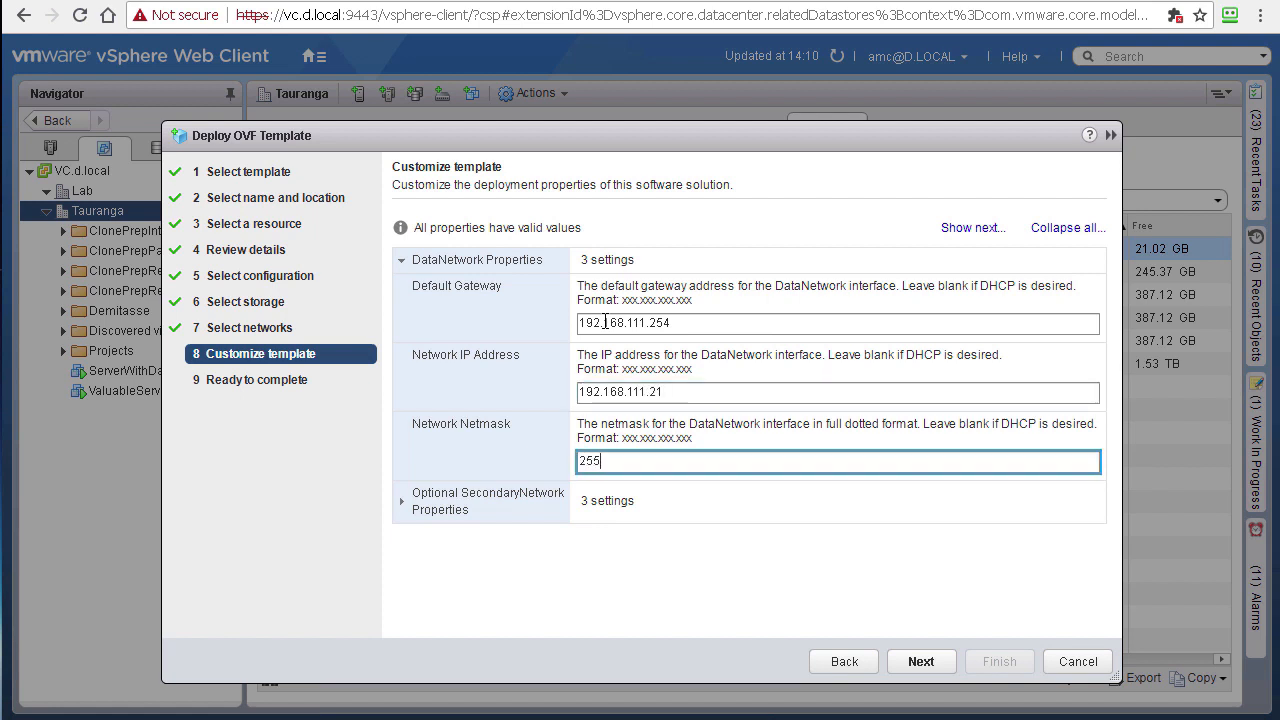
type(".255.255.0")
Step: Expand the SecondaryNetwork properties, review the settings, and finish the Cohesity VM deployment
left_click(404, 508)
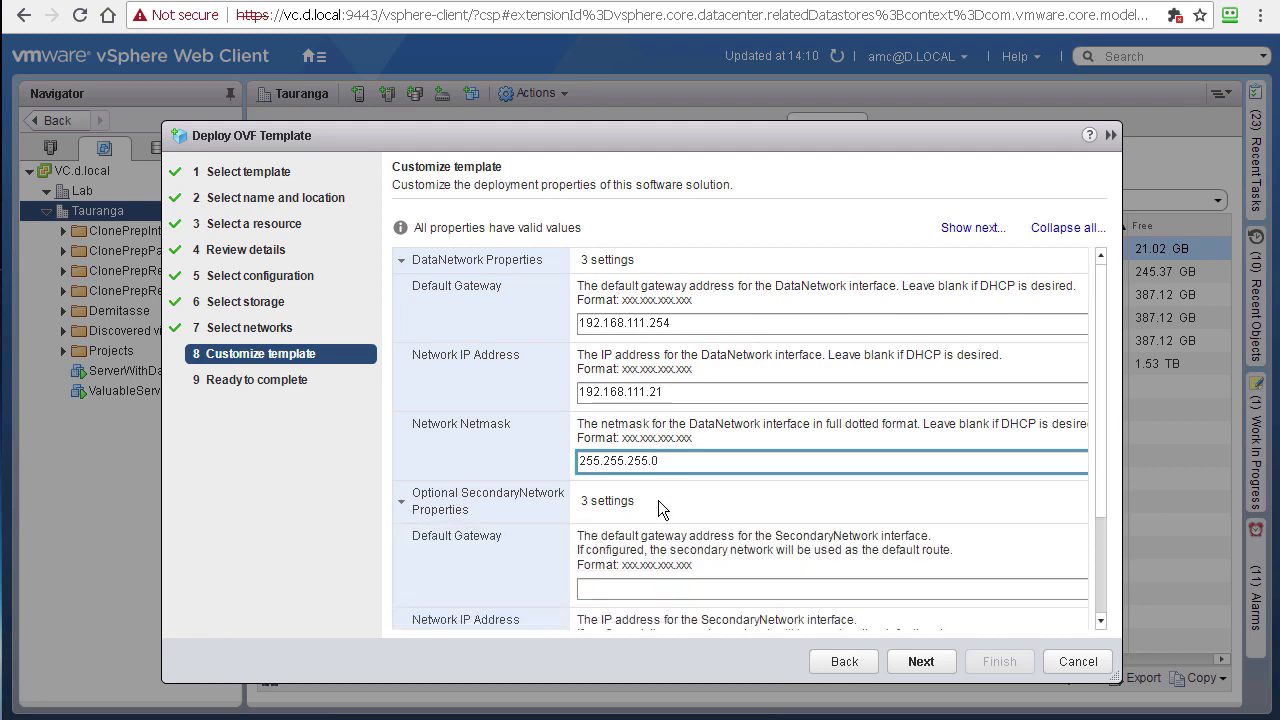
left_click(921, 661)
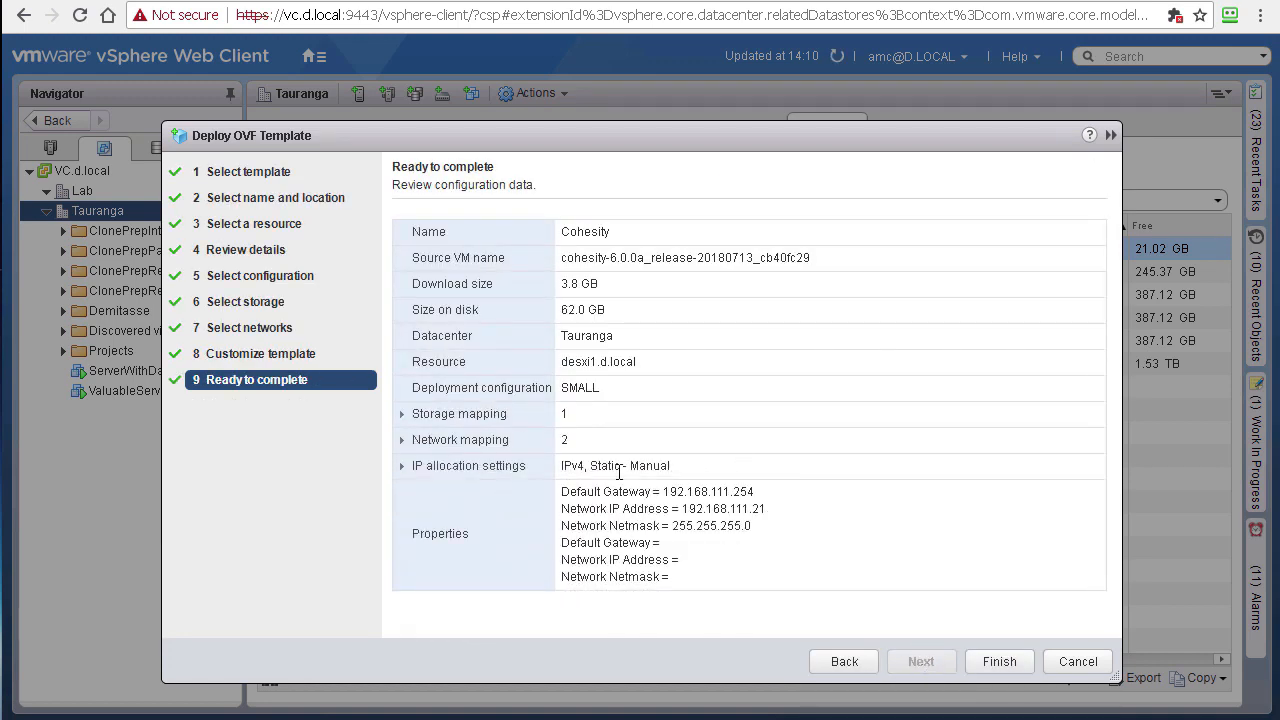
left_click(999, 662)
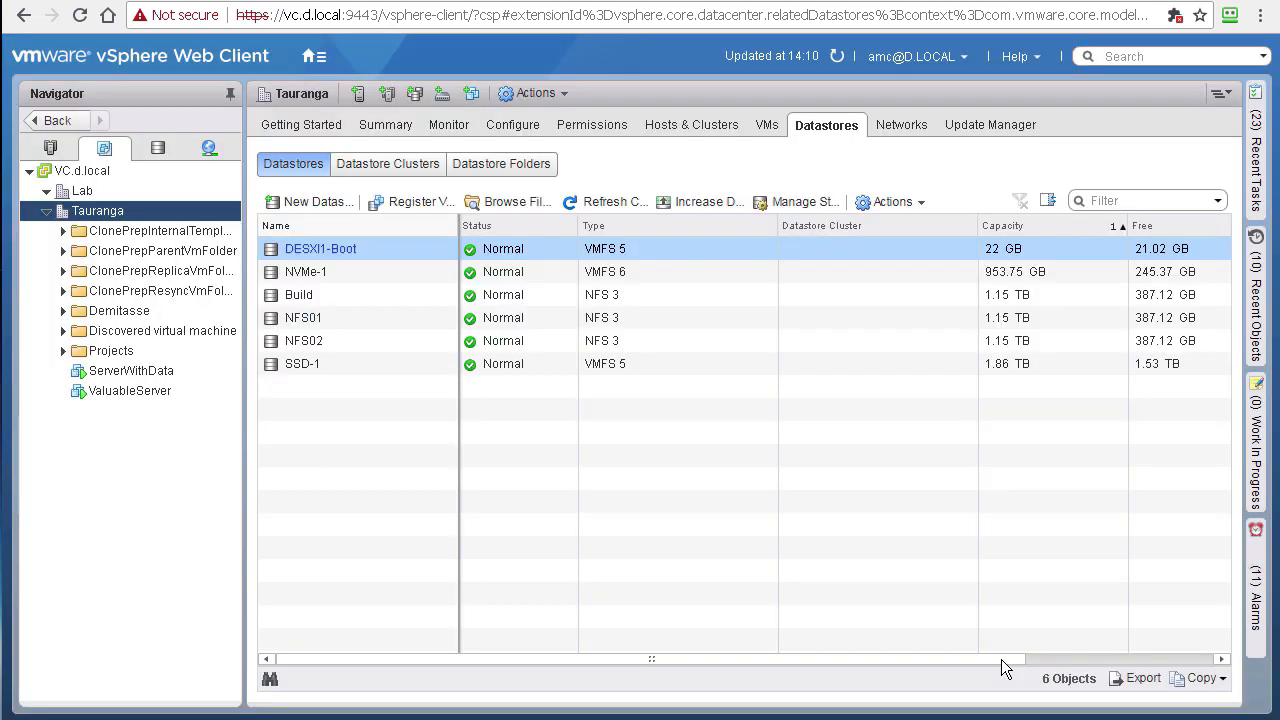
Step: Check Recent Tasks for completed Deploy OVF template and Import OVF package, then bring up Cohesity VM actions
left_click(1257, 309)
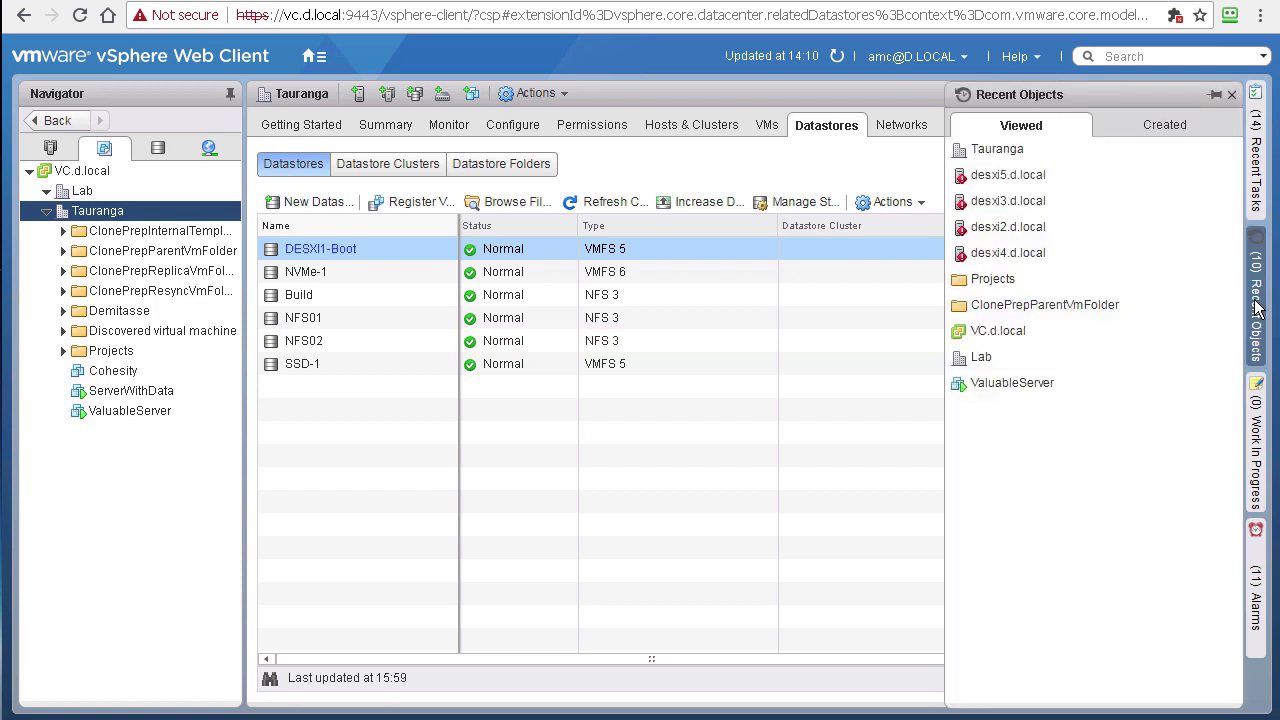
left_click(1257, 136)
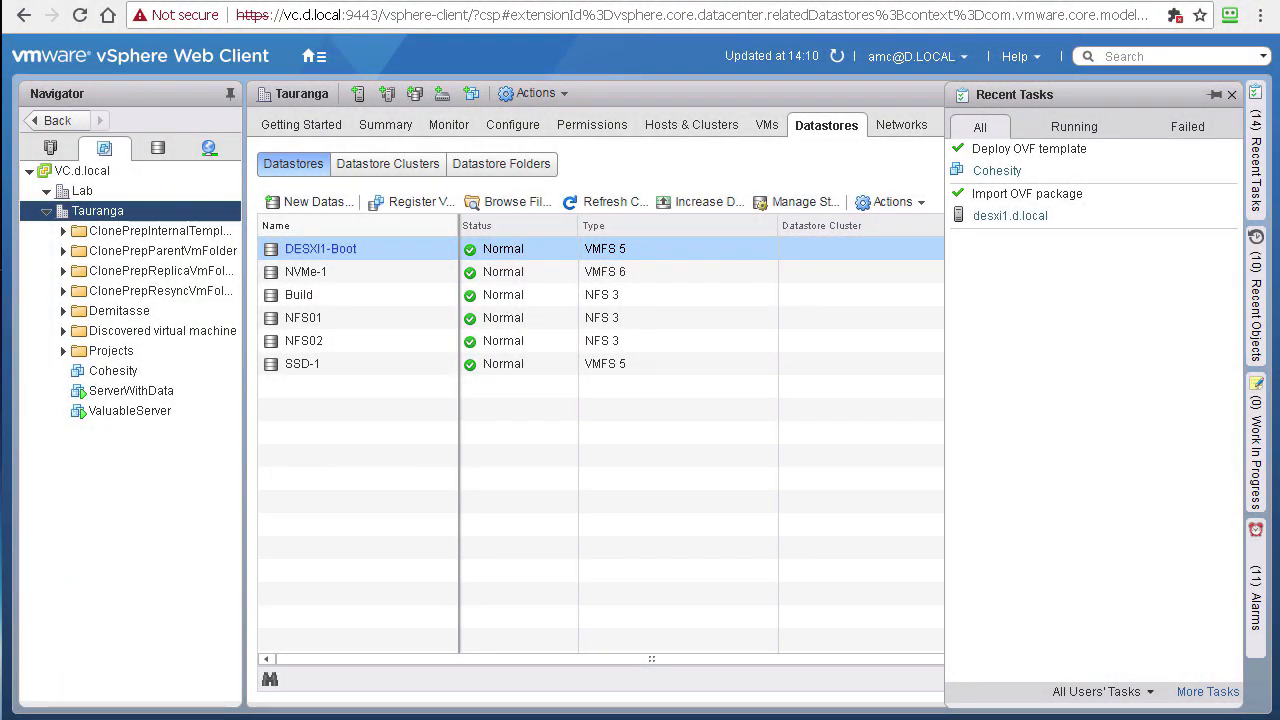
right_click(139, 372)
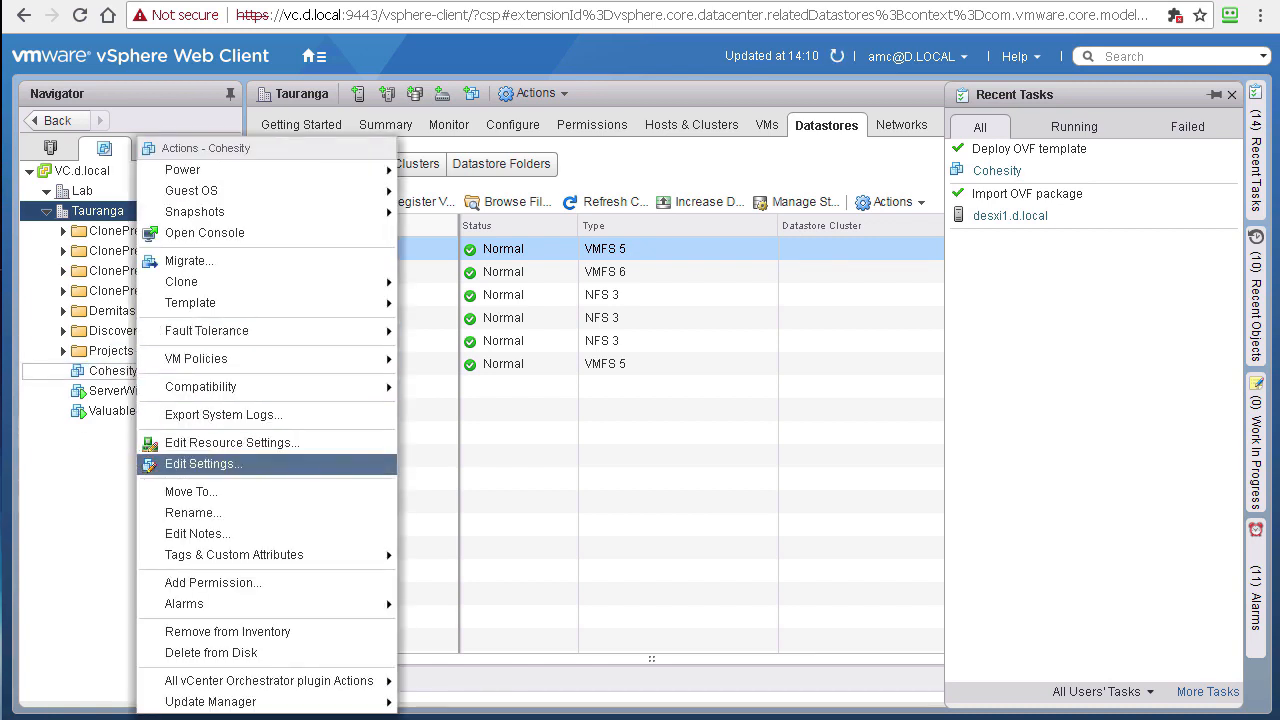
Step: Add two new hard disks to the Cohesity VM, sized 50 GB and 498 GB
left_click(209, 462)
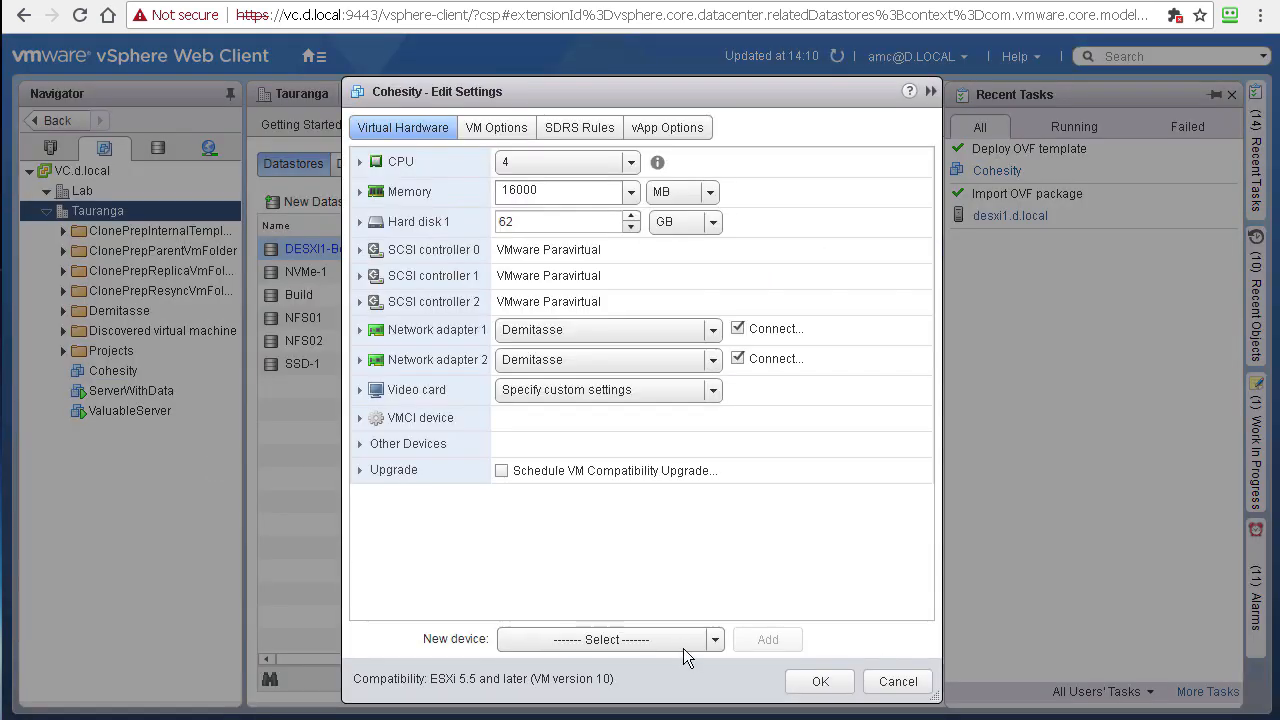
left_click(717, 638)
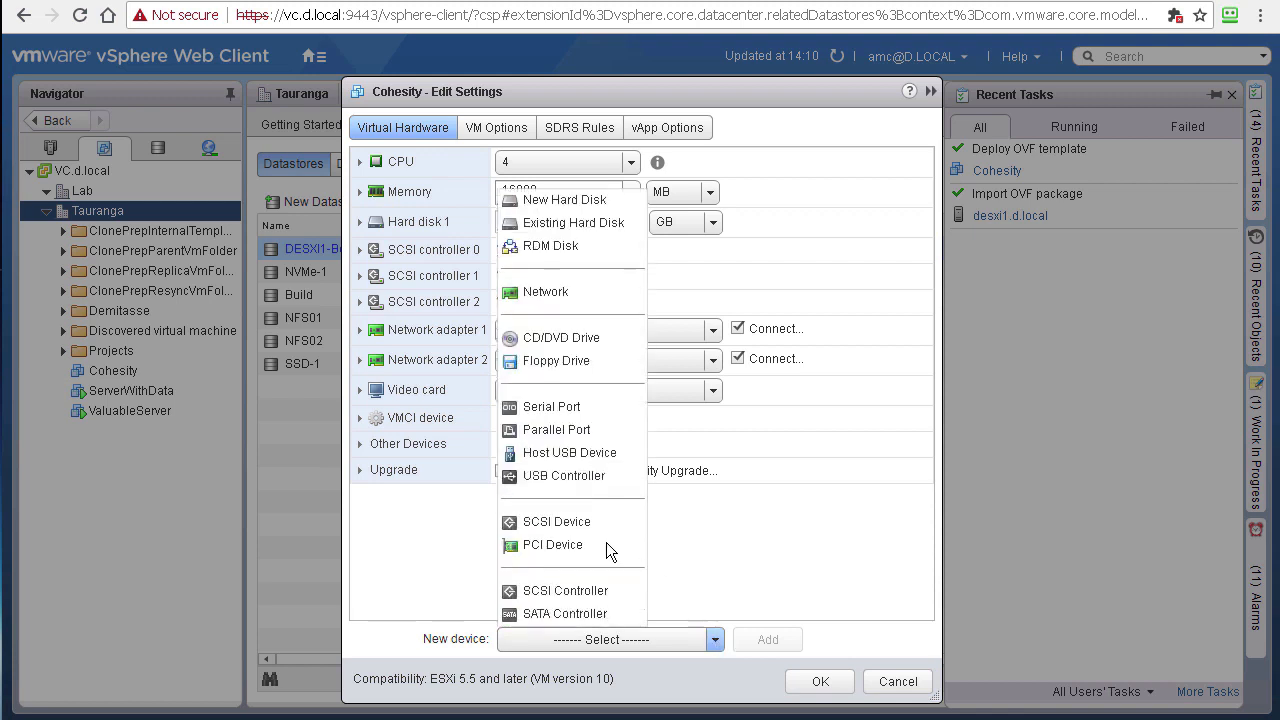
left_click(558, 201)
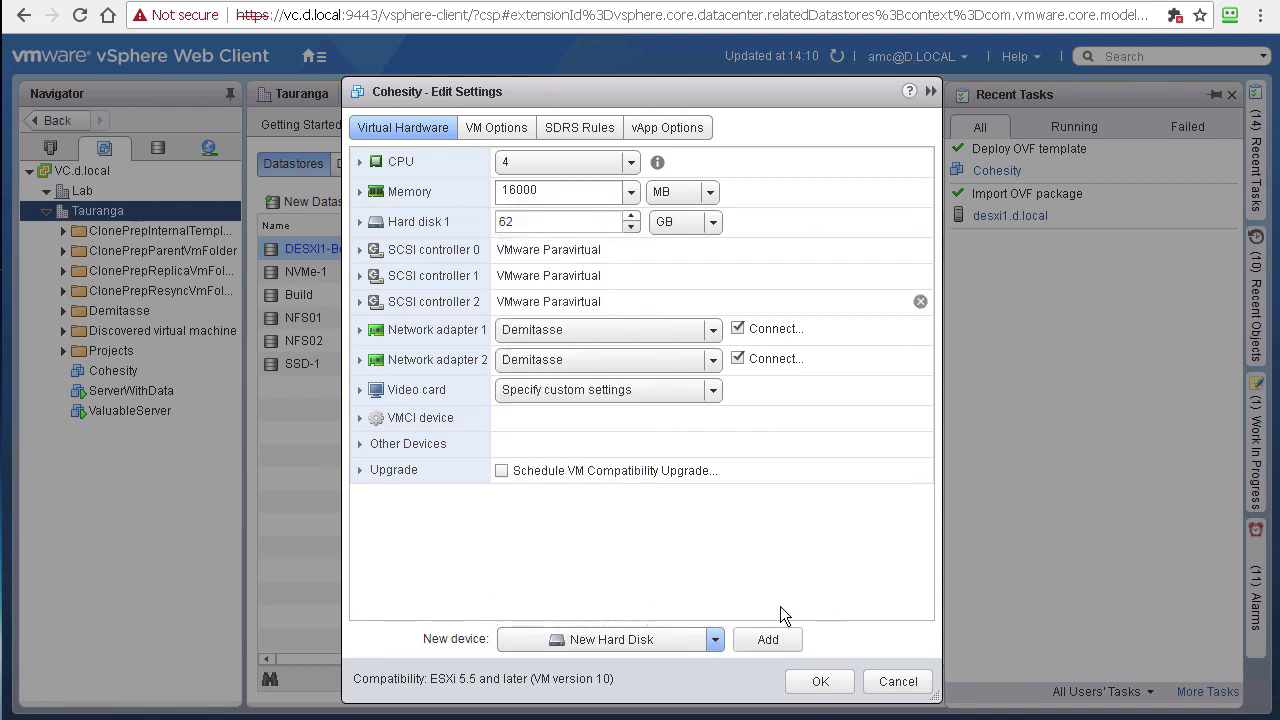
left_click(768, 640)
left_click(768, 640)
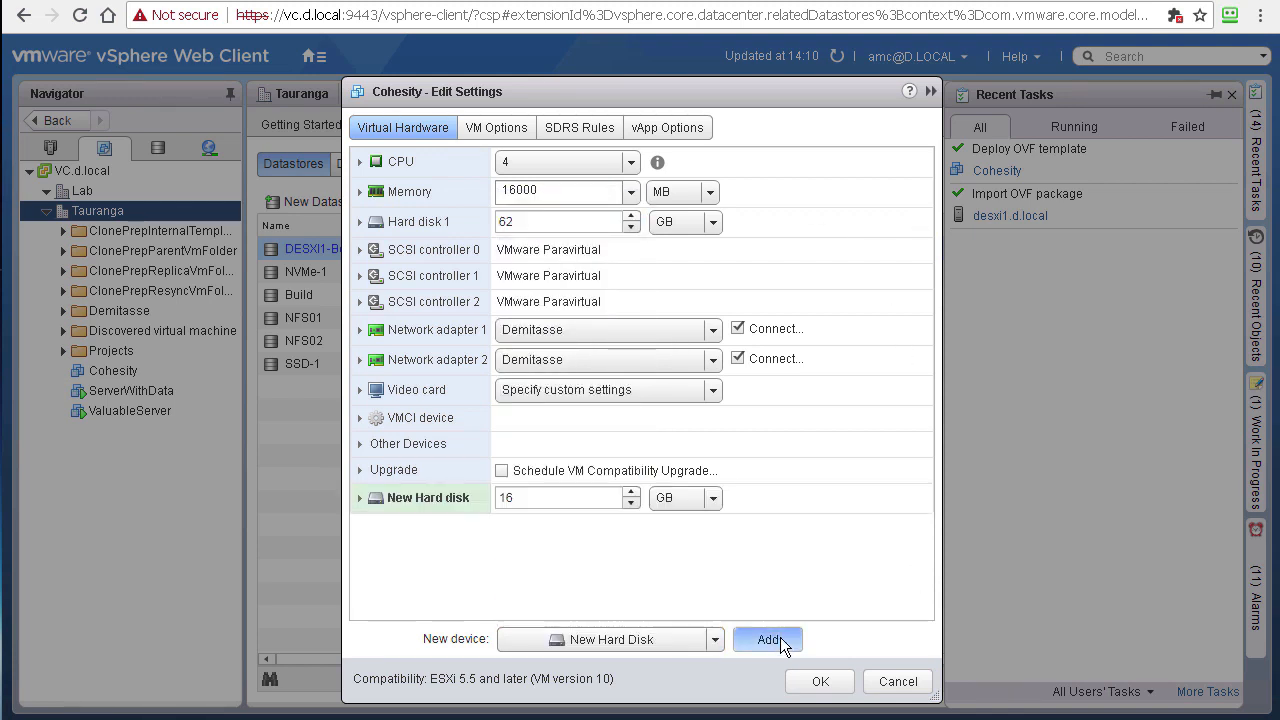
left_click(531, 497)
type("50")
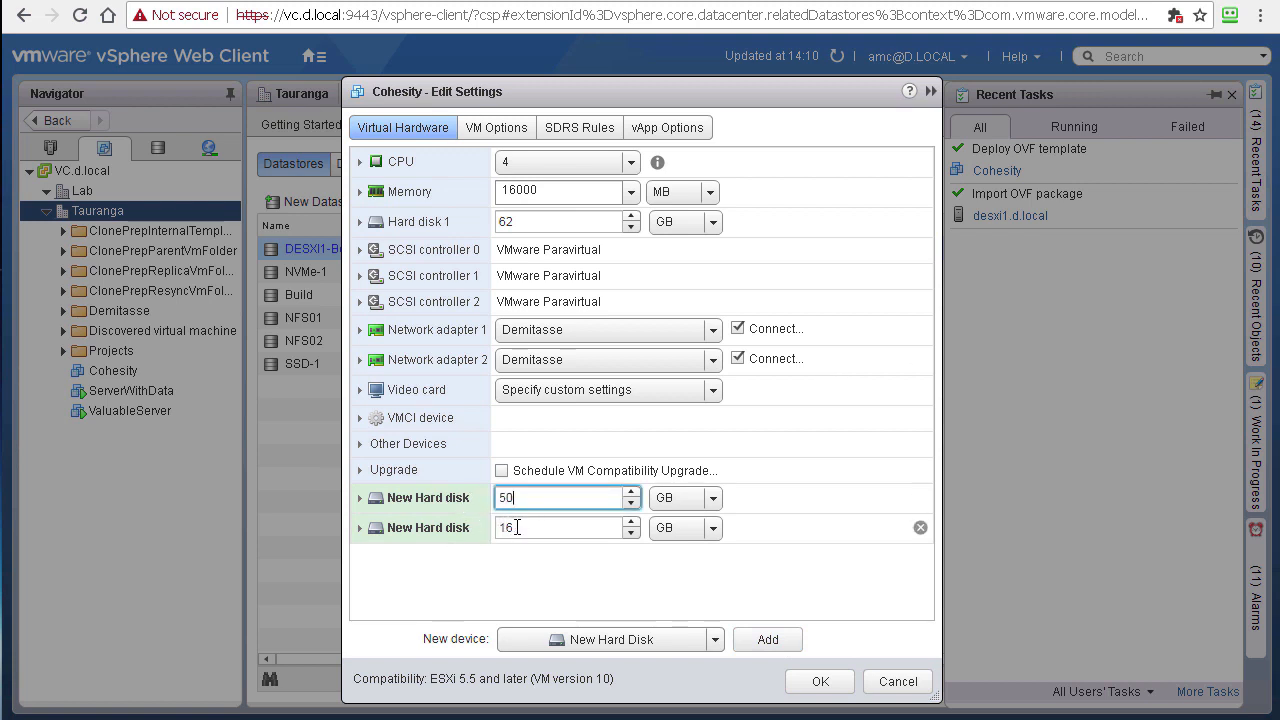
left_click(510, 526)
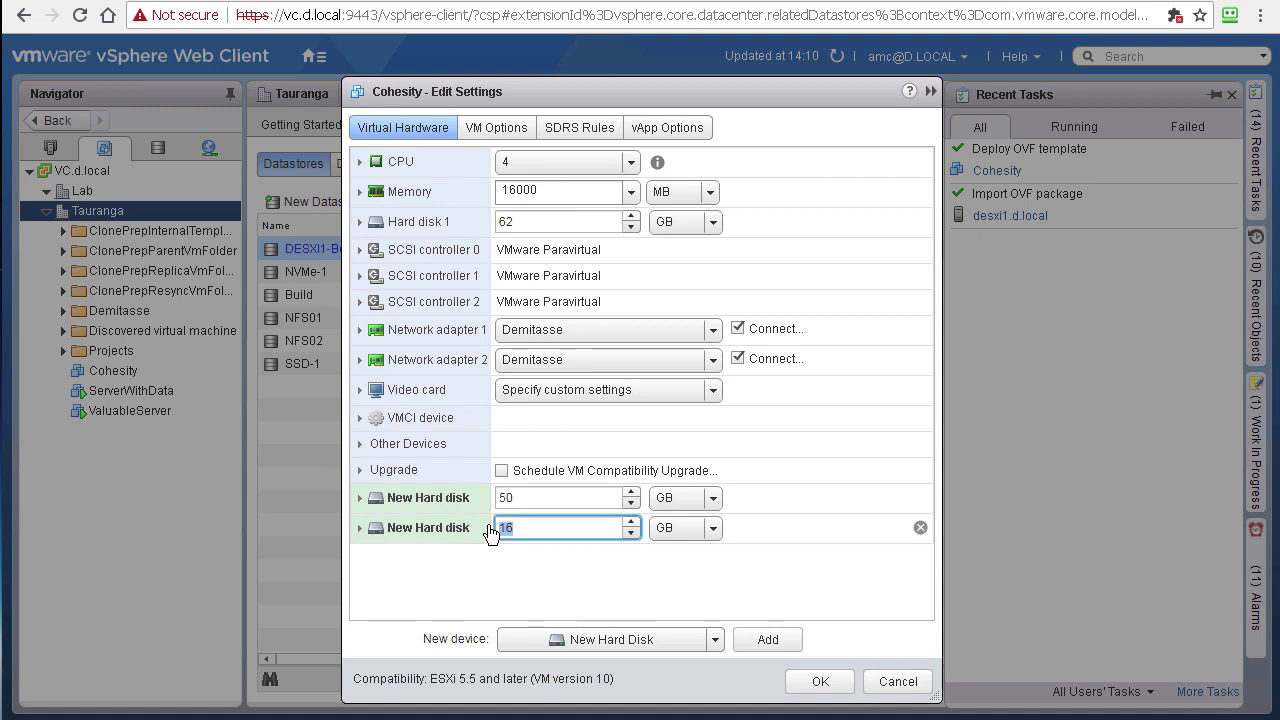
type("500")
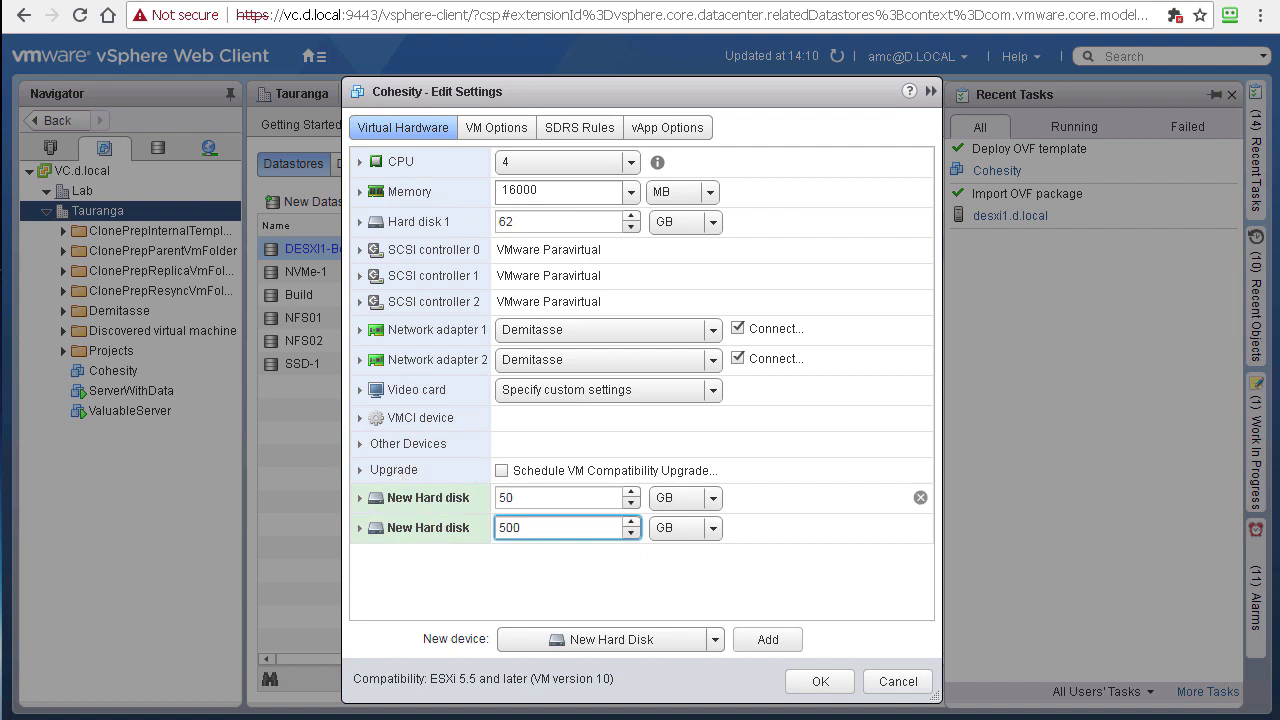
Step: Make the 50 GB disk Independent - Persistent on SCSI controller 1
left_click(455, 497)
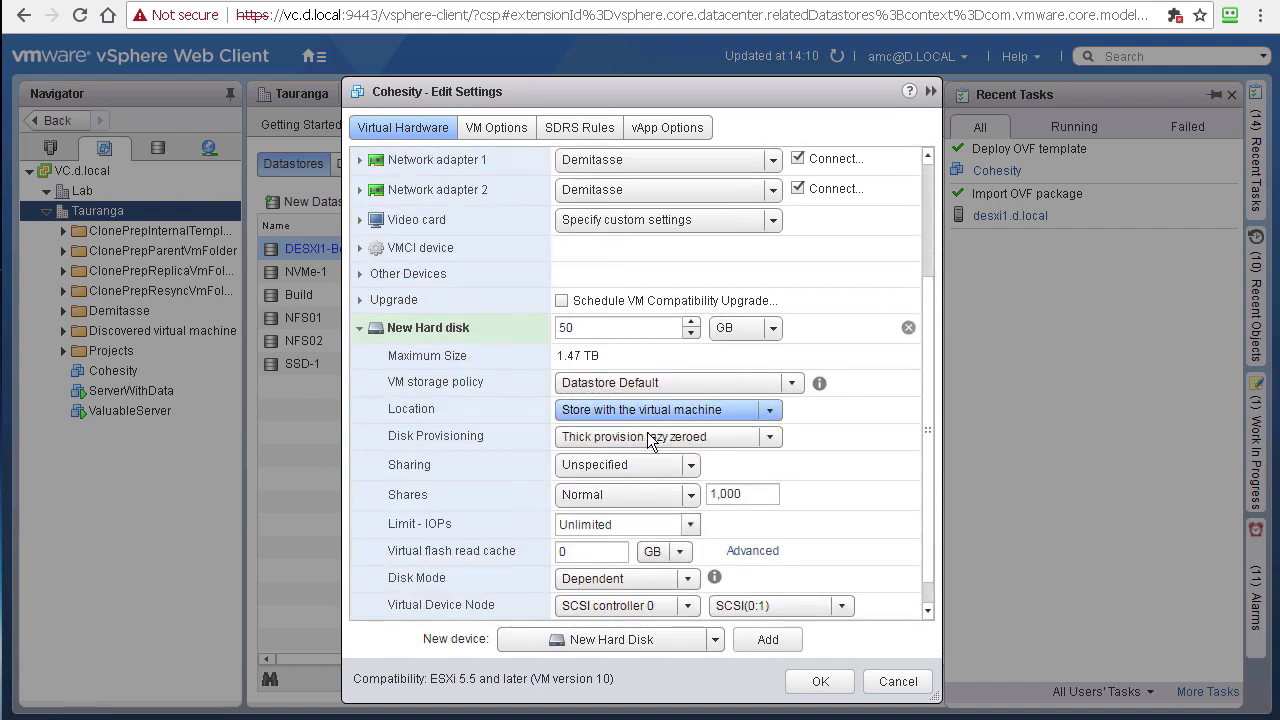
scroll(476, 438, "down", 2)
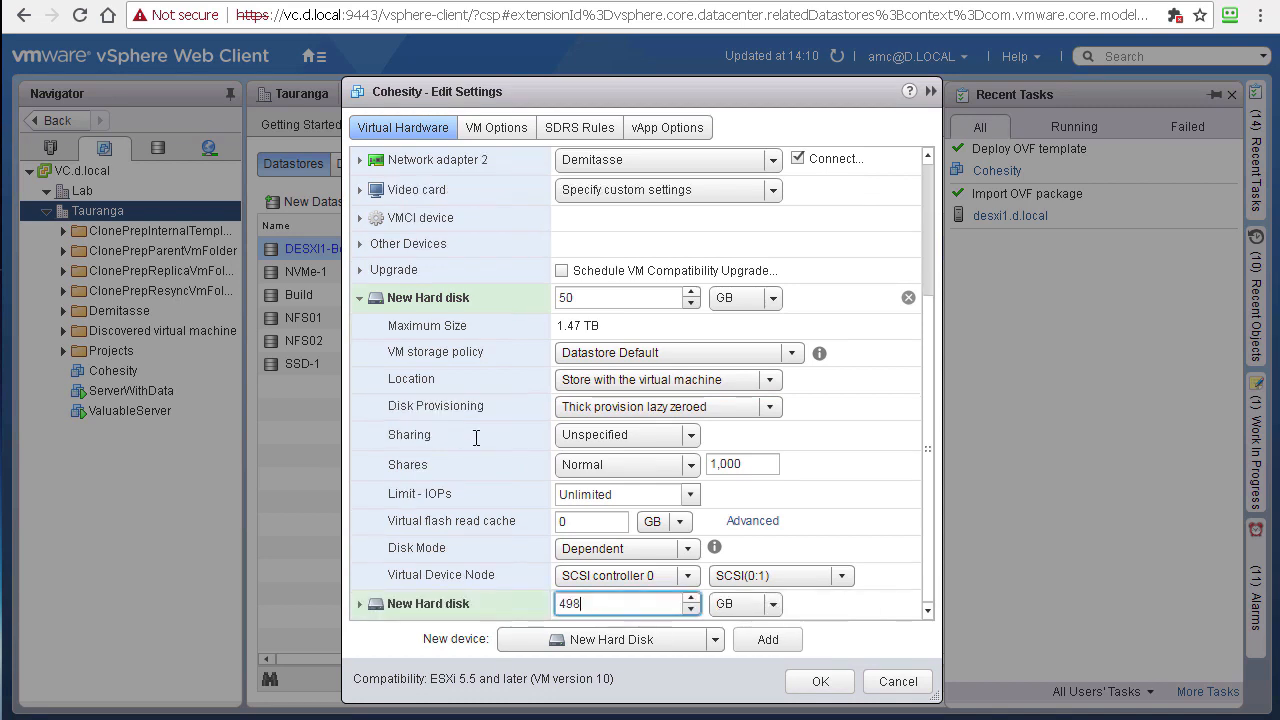
left_click(688, 548)
left_click(640, 590)
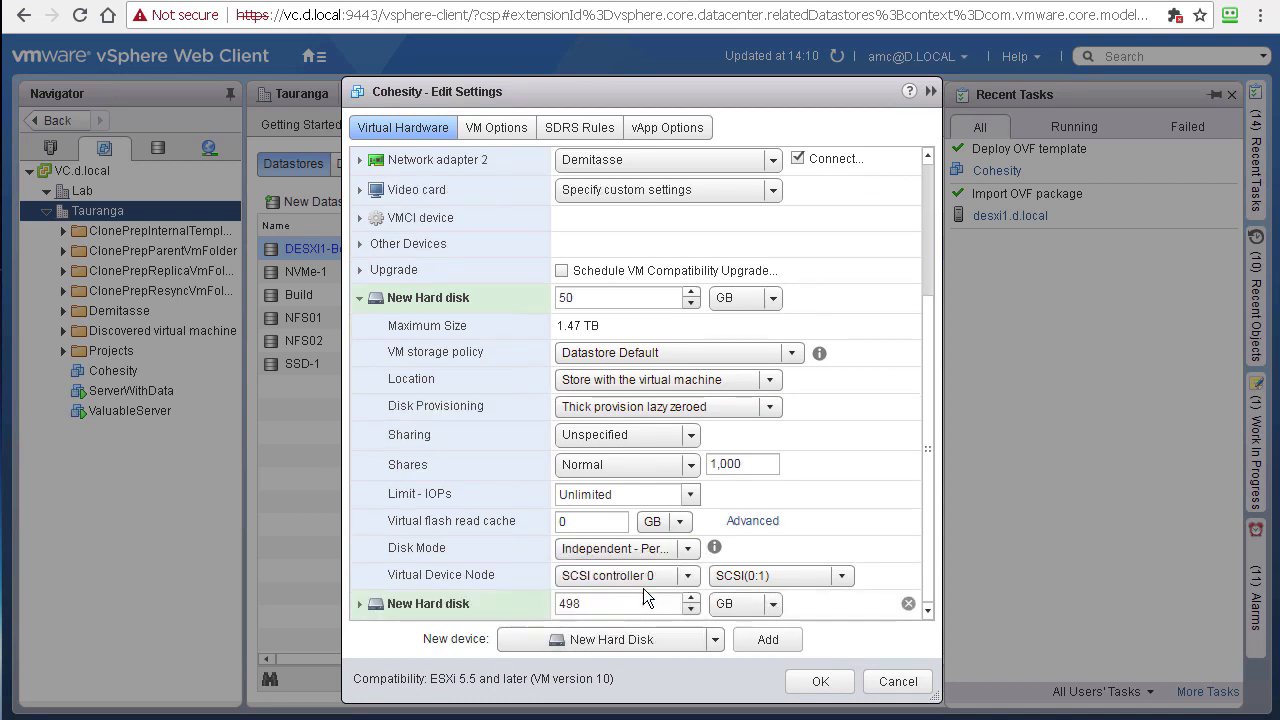
left_click(688, 576)
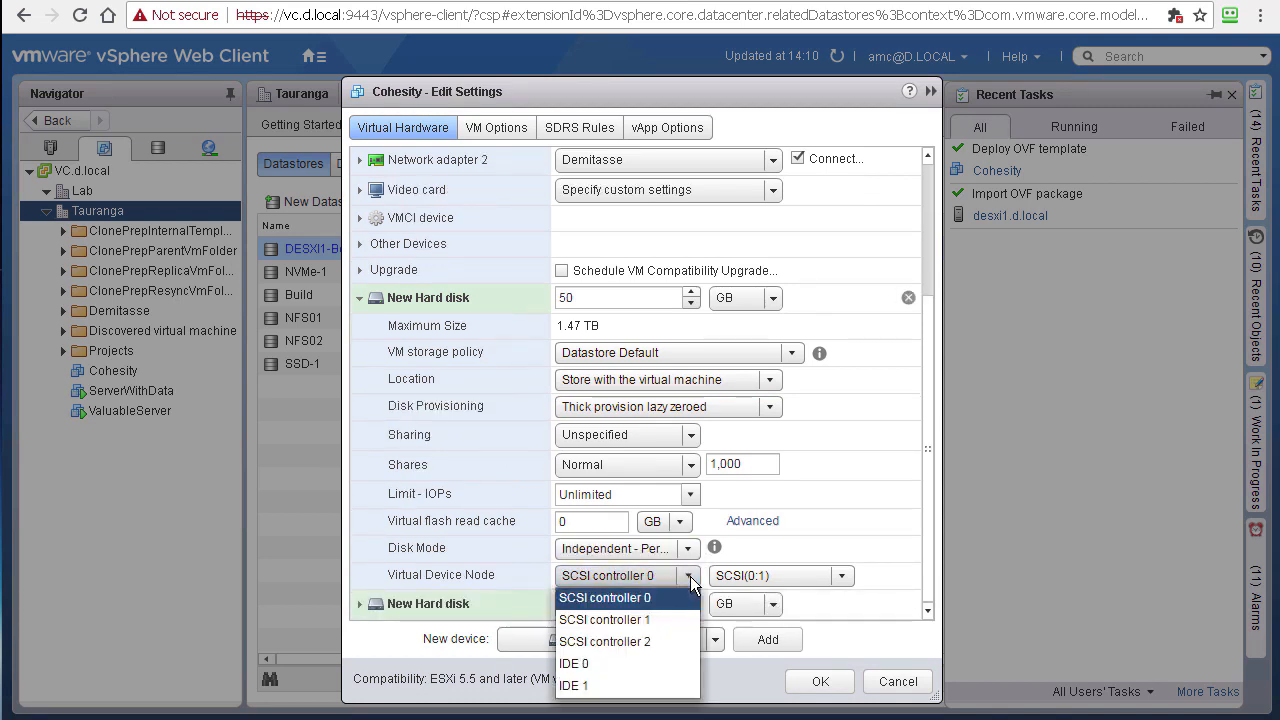
left_click(647, 618)
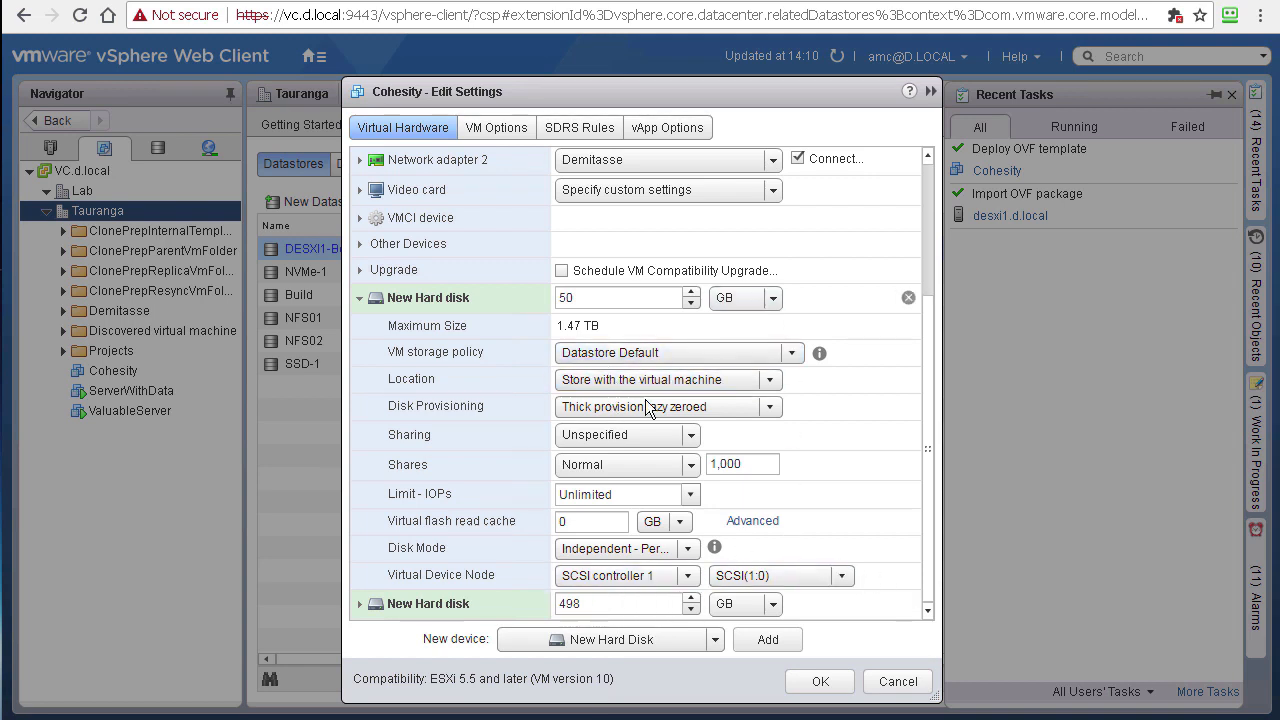
left_click(359, 298)
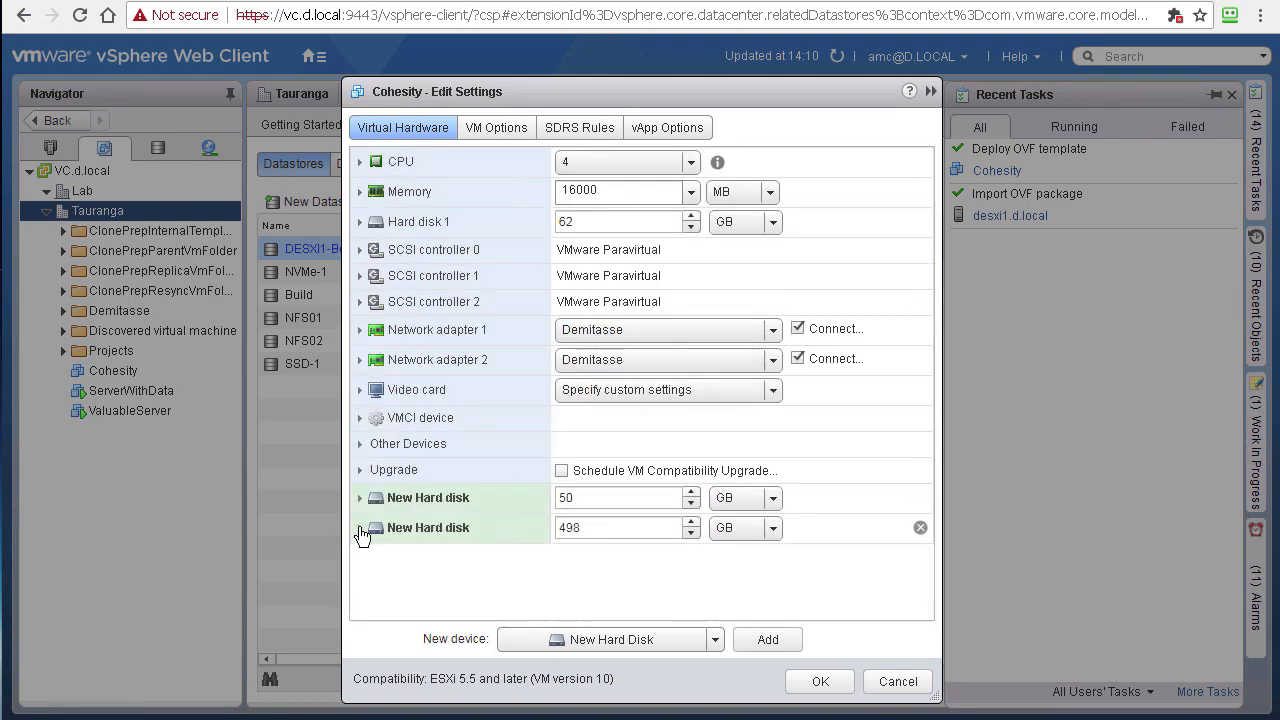
Step: Make the 498 GB disk Independent - Persistent on SCSI controller 2 and apply the changes
left_click(360, 529)
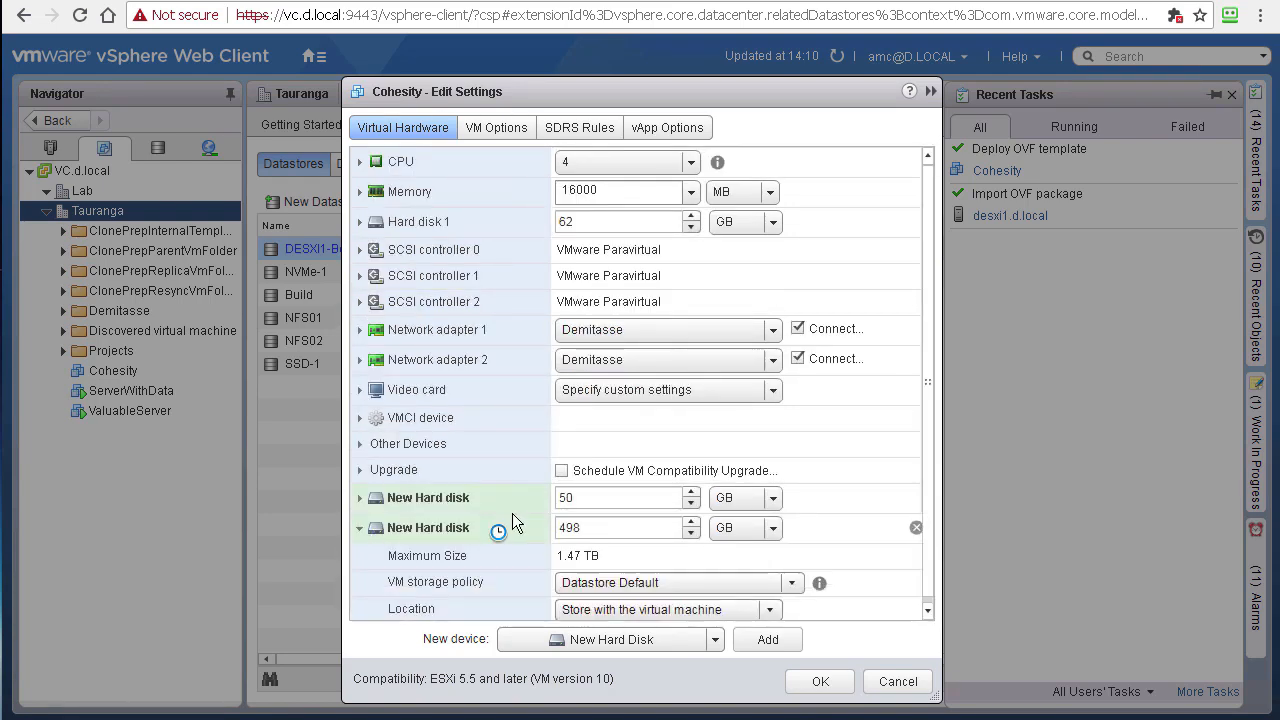
scroll(512, 513, "down", 5)
left_click(636, 578)
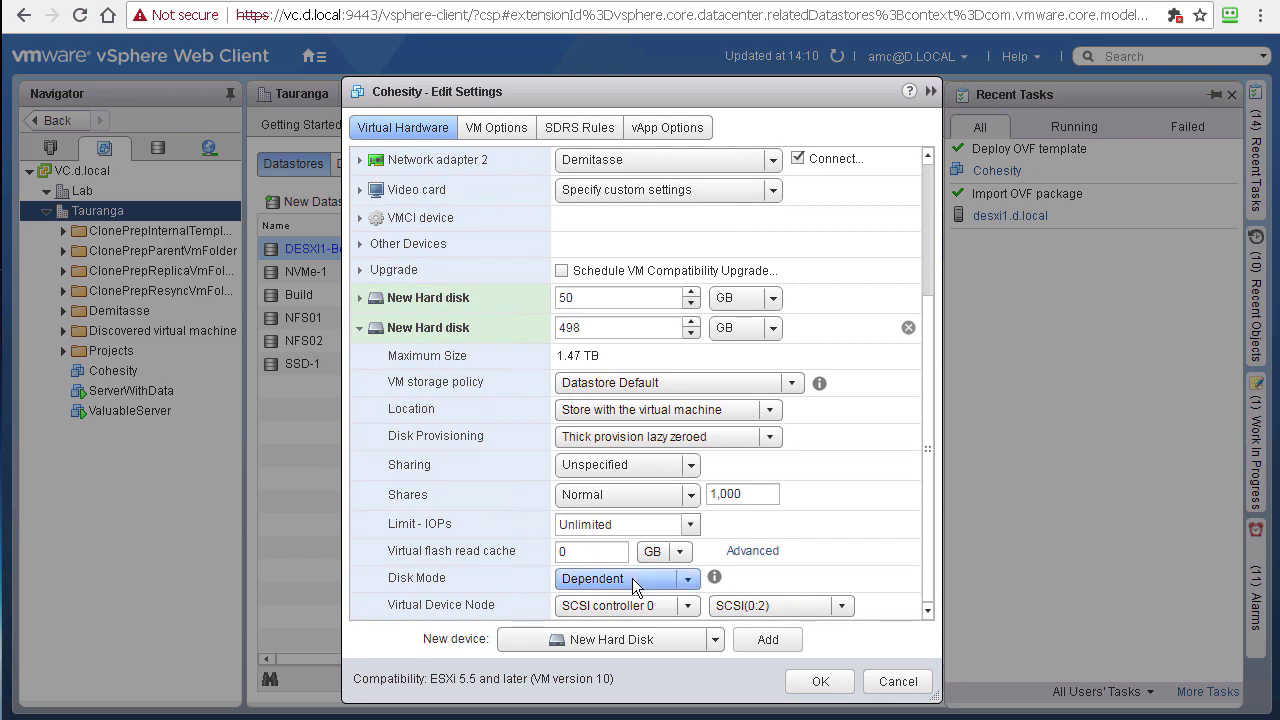
left_click(597, 623)
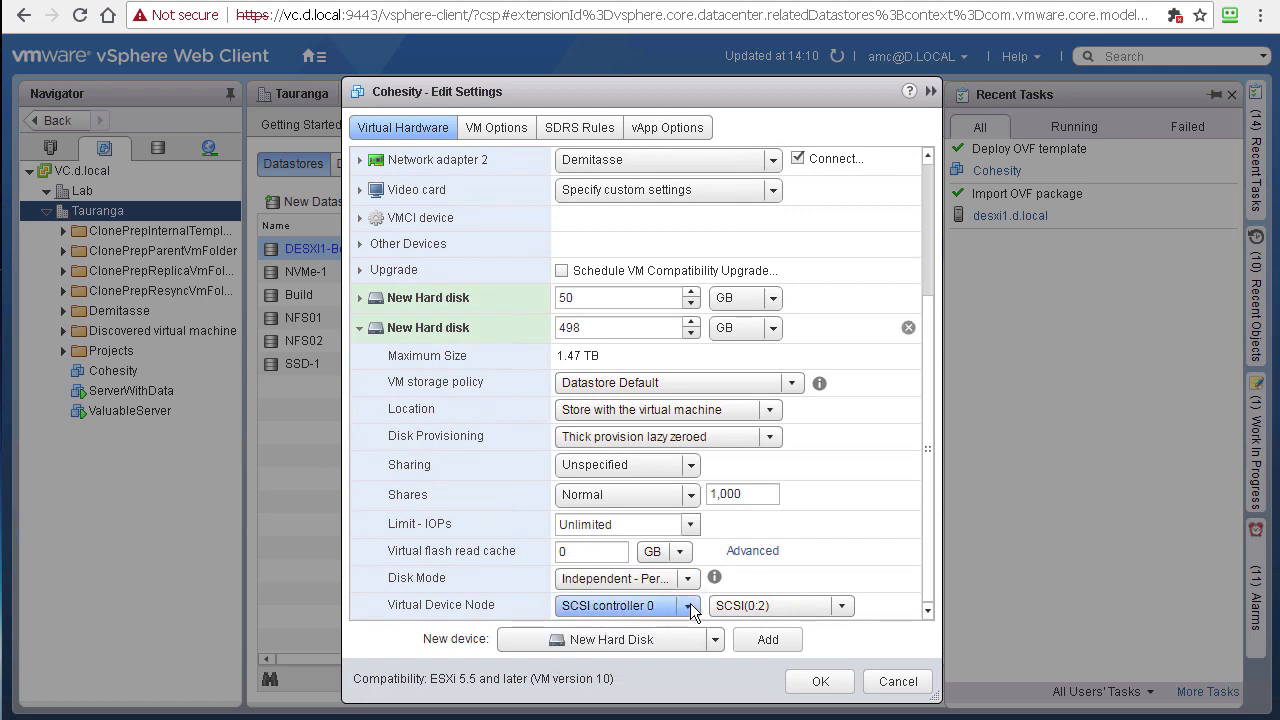
left_click(620, 605)
left_click(599, 538)
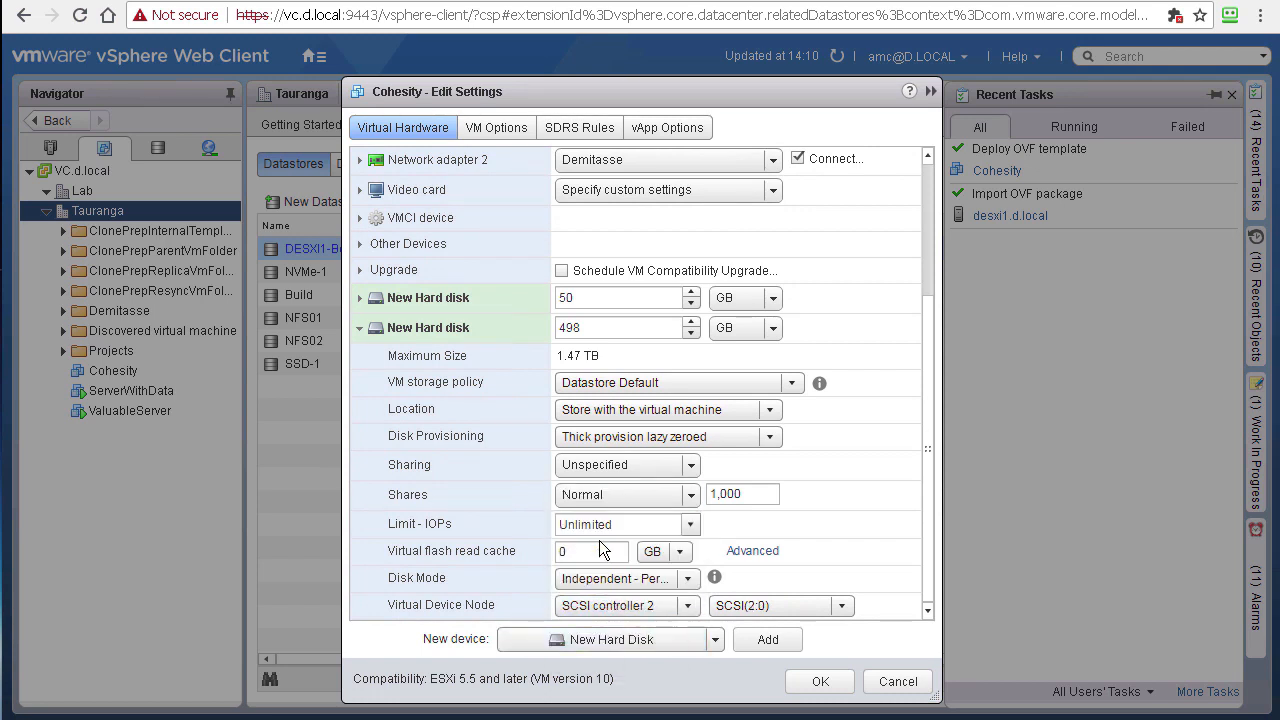
left_click(359, 330)
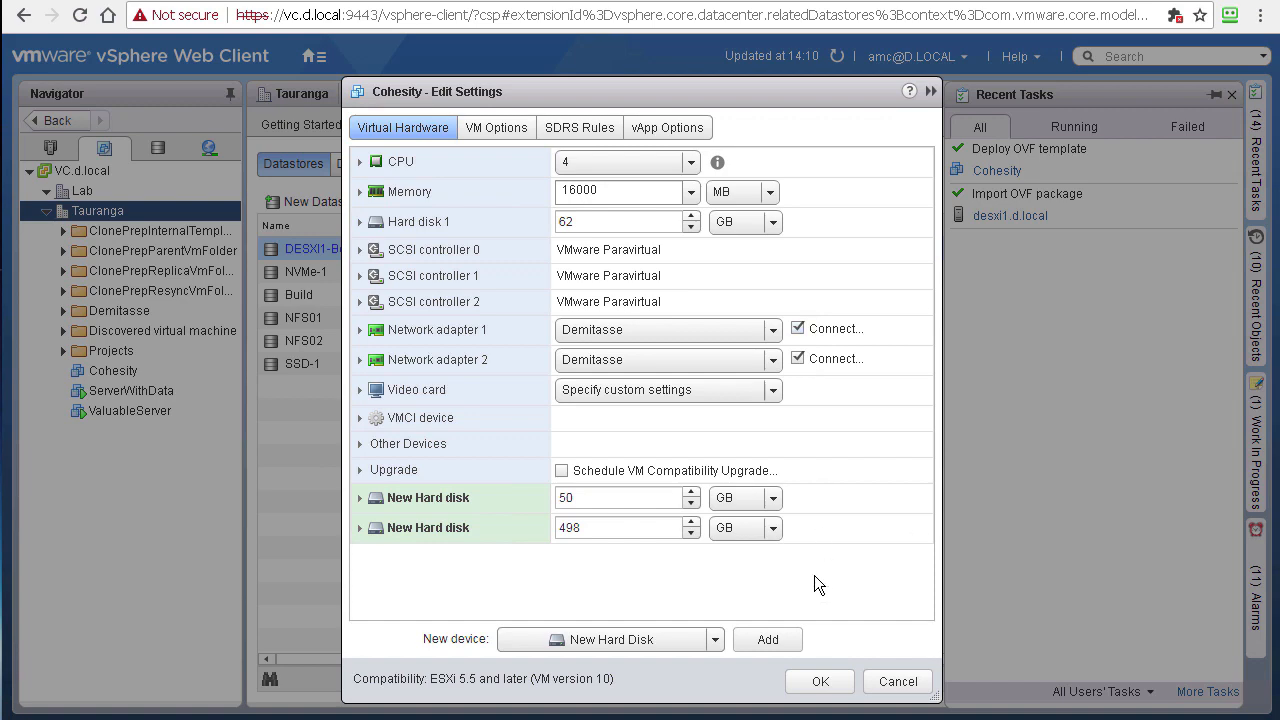
left_click(820, 683)
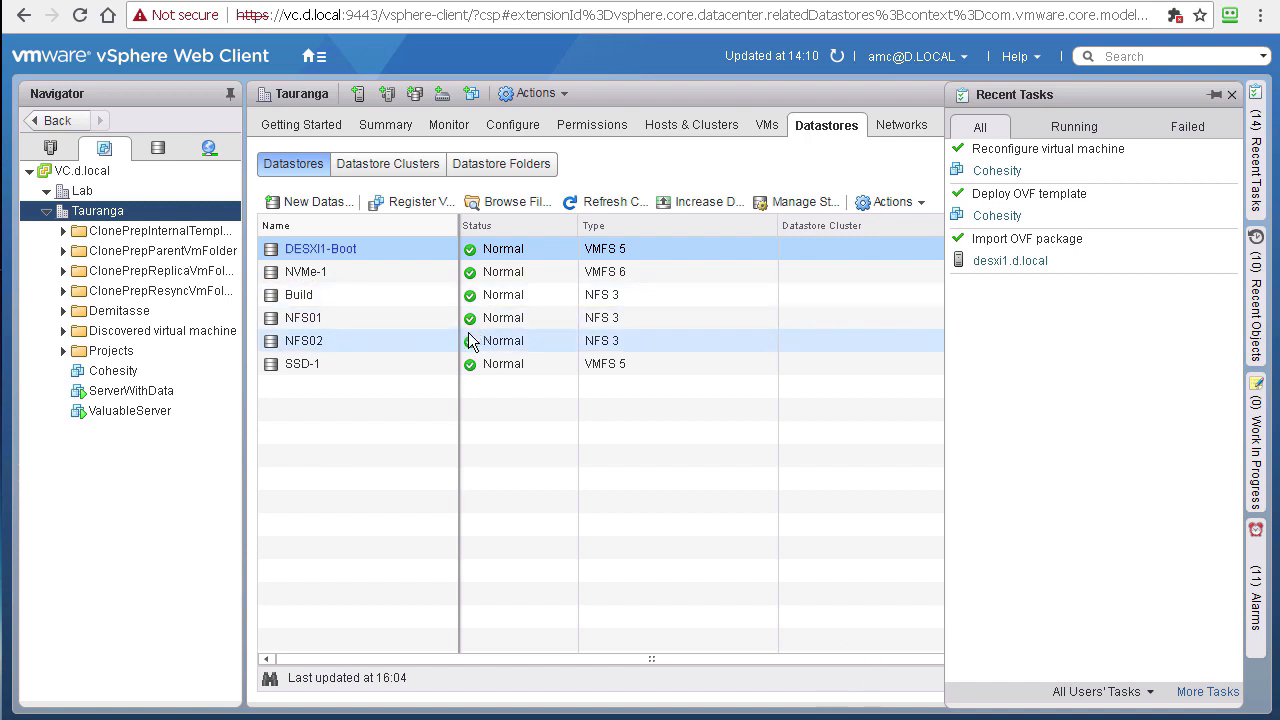
Step: Power on the Cohesity VM and watch it boot in the console
left_click(114, 372)
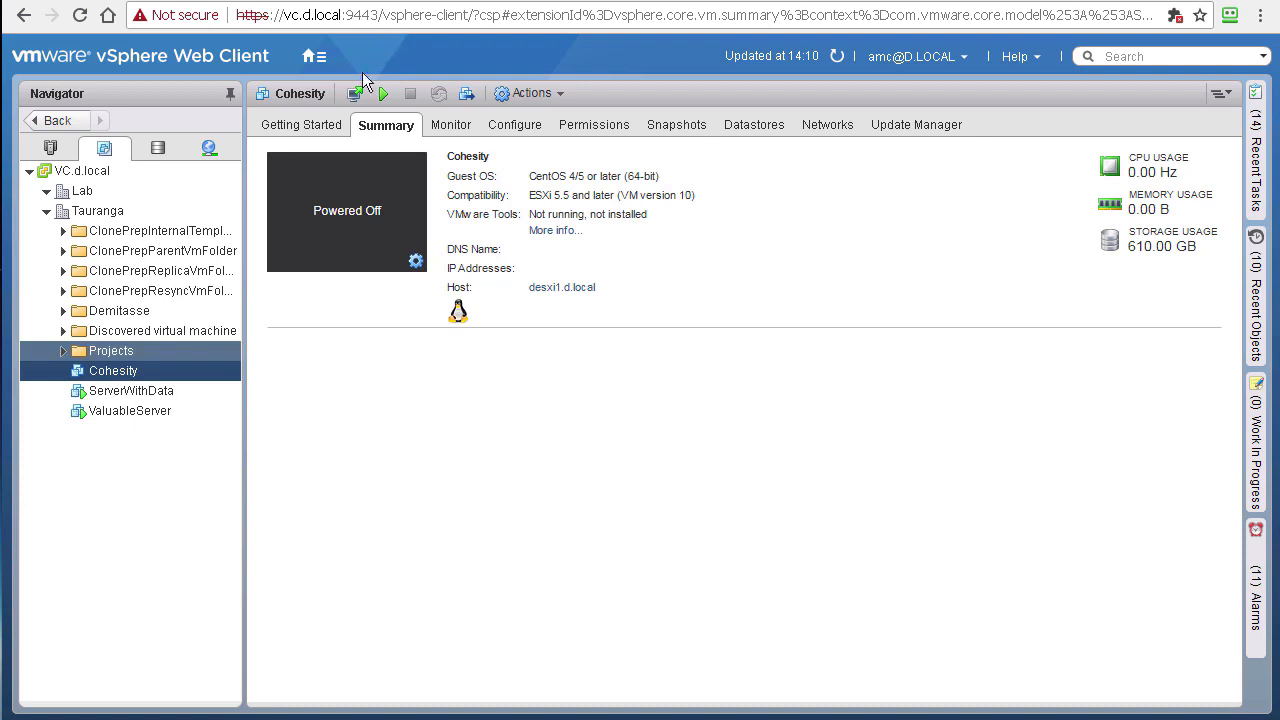
left_click(381, 98)
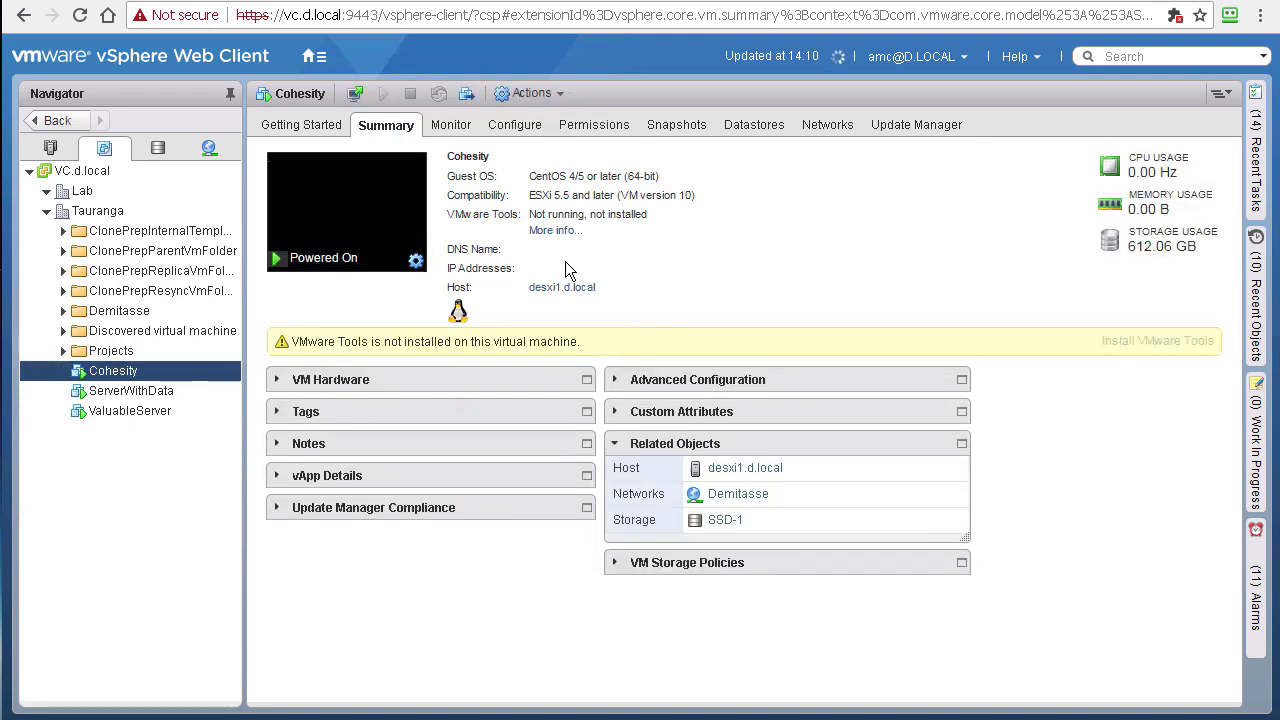
left_click(330, 210)
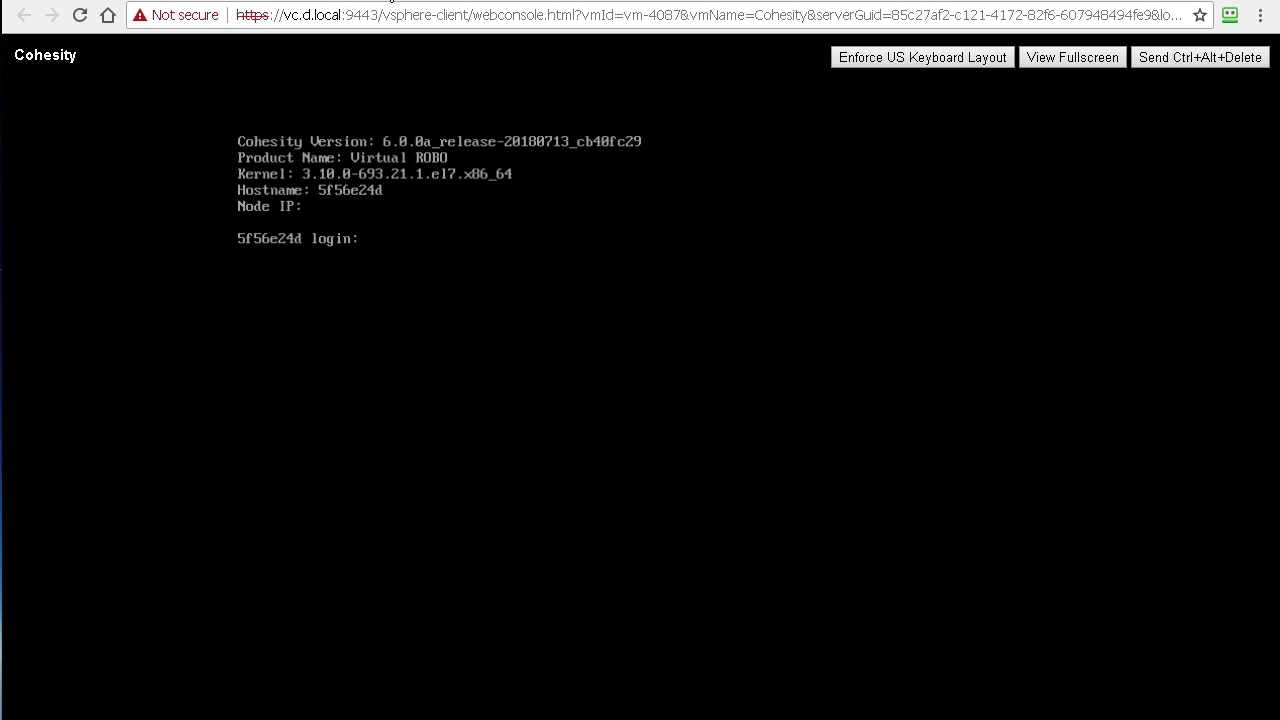
Step: Glance at ServerWithData and the Projects folder, then return to the Cohesity VM summary
left_click(390, 0)
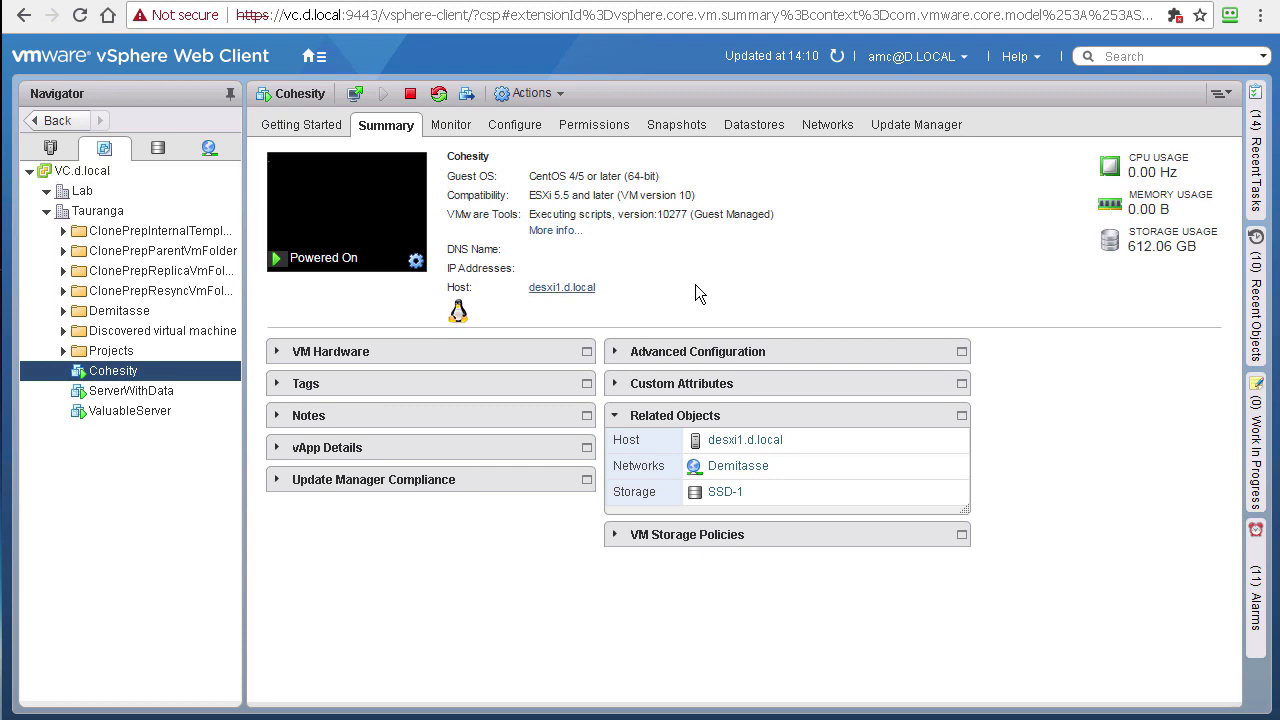
left_click(125, 391)
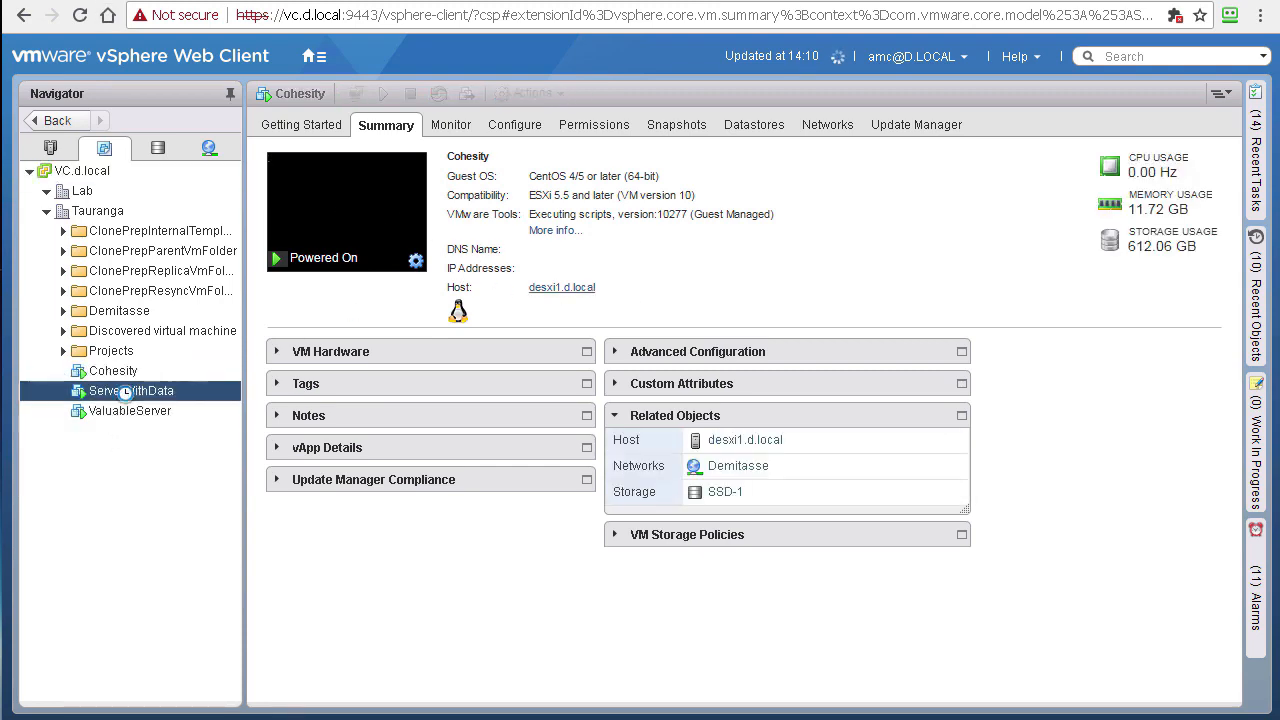
left_click(106, 350)
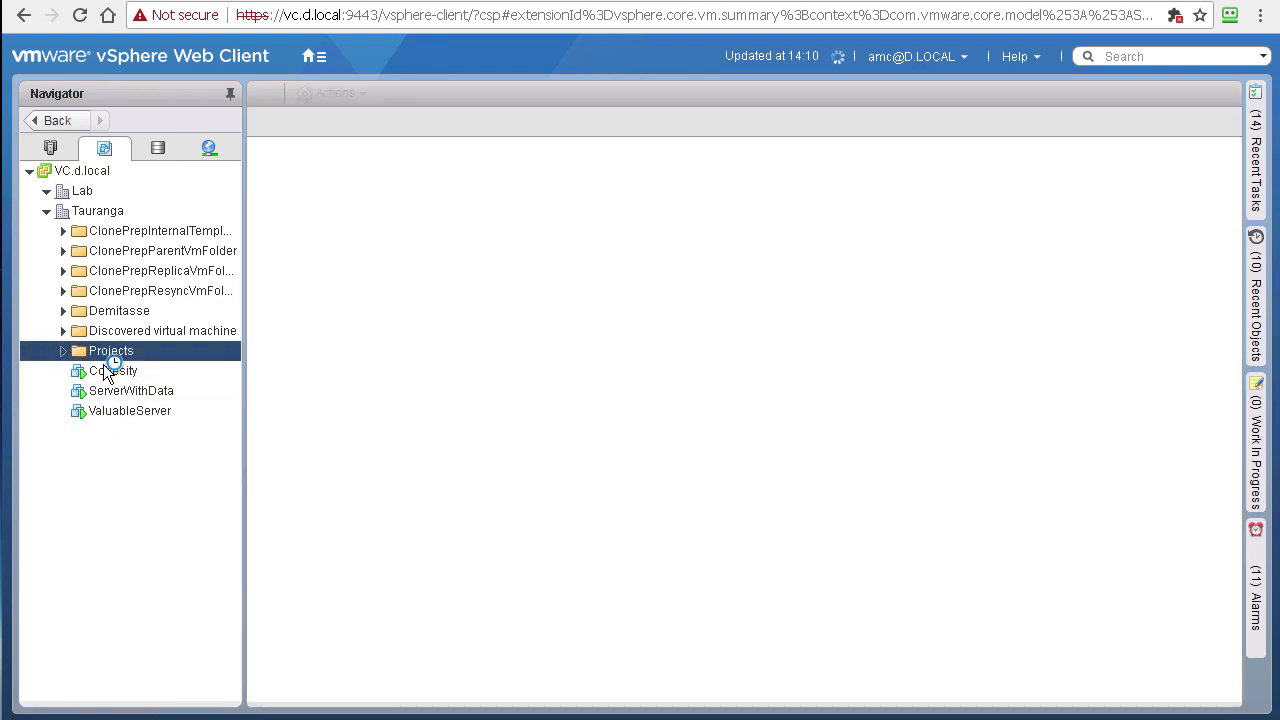
left_click(108, 370)
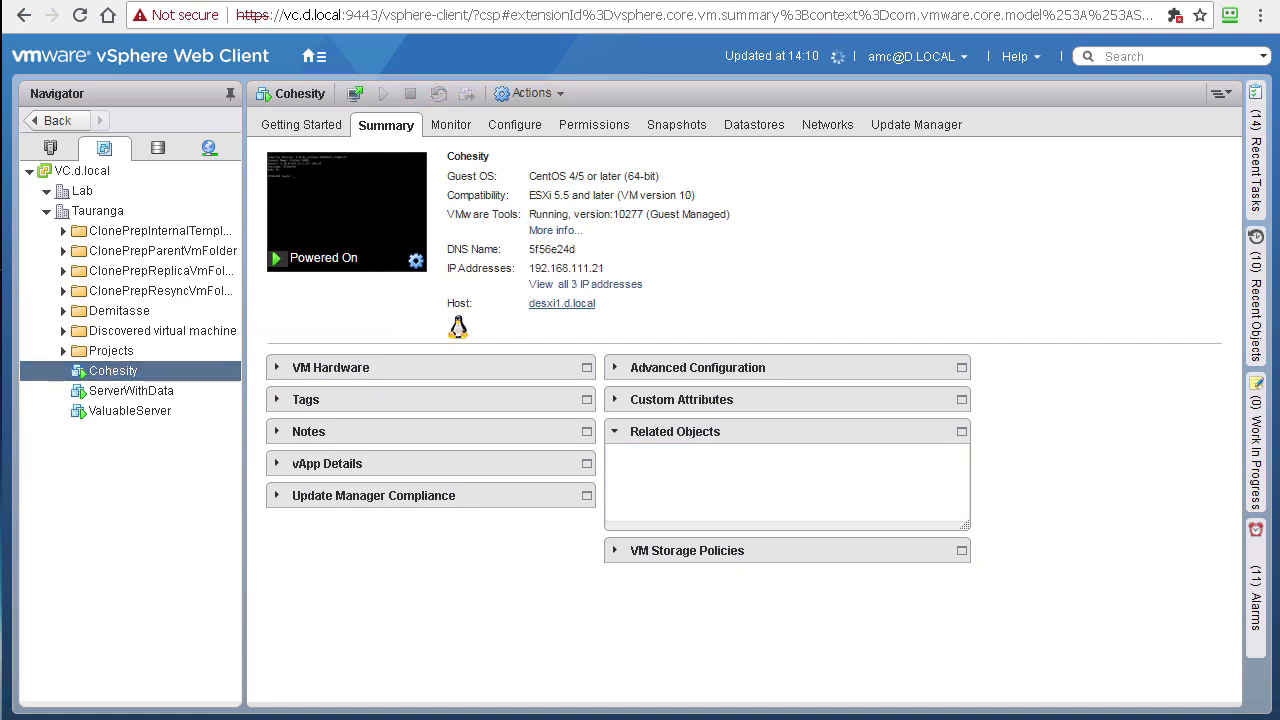
Step: Copy the Cohesity VM's IP 192.168.111.21 and load it in a new browser tab
right_click(96, 374)
left_click(903, 245)
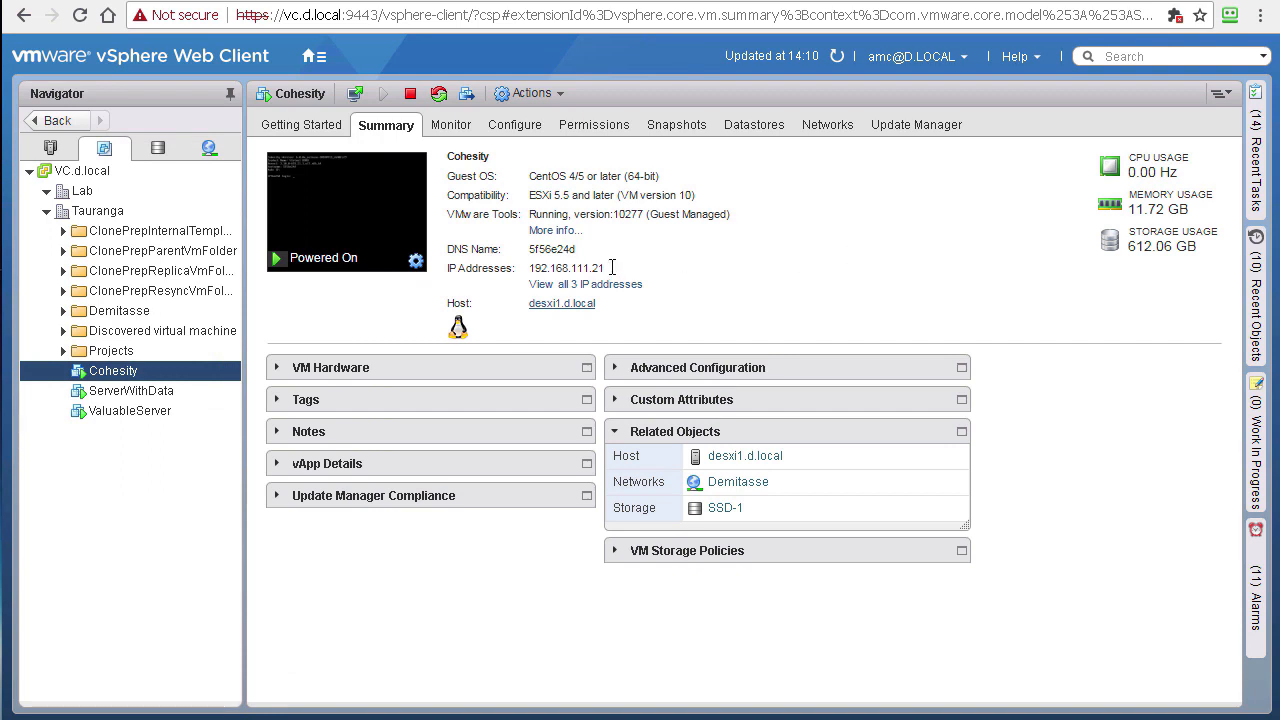
left_click_drag(608, 268, 528, 268)
key("ctrl+c")
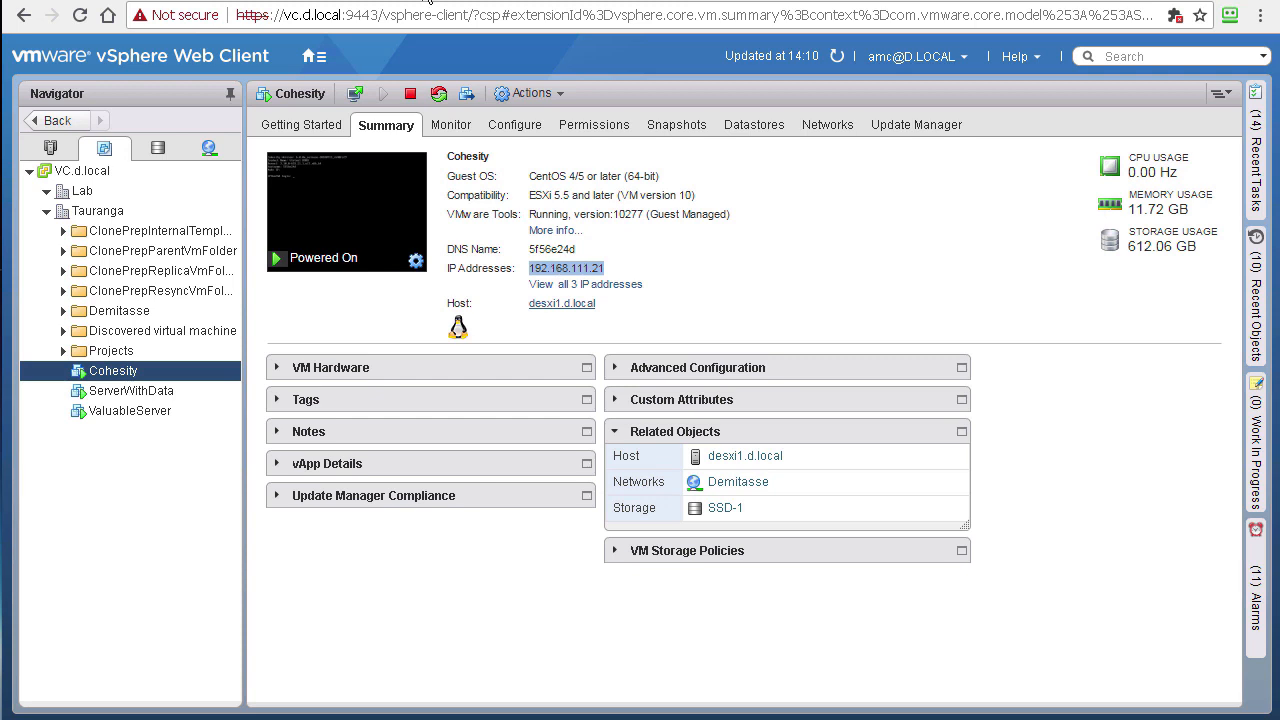
key("ctrl+t")
key("ctrl+v")
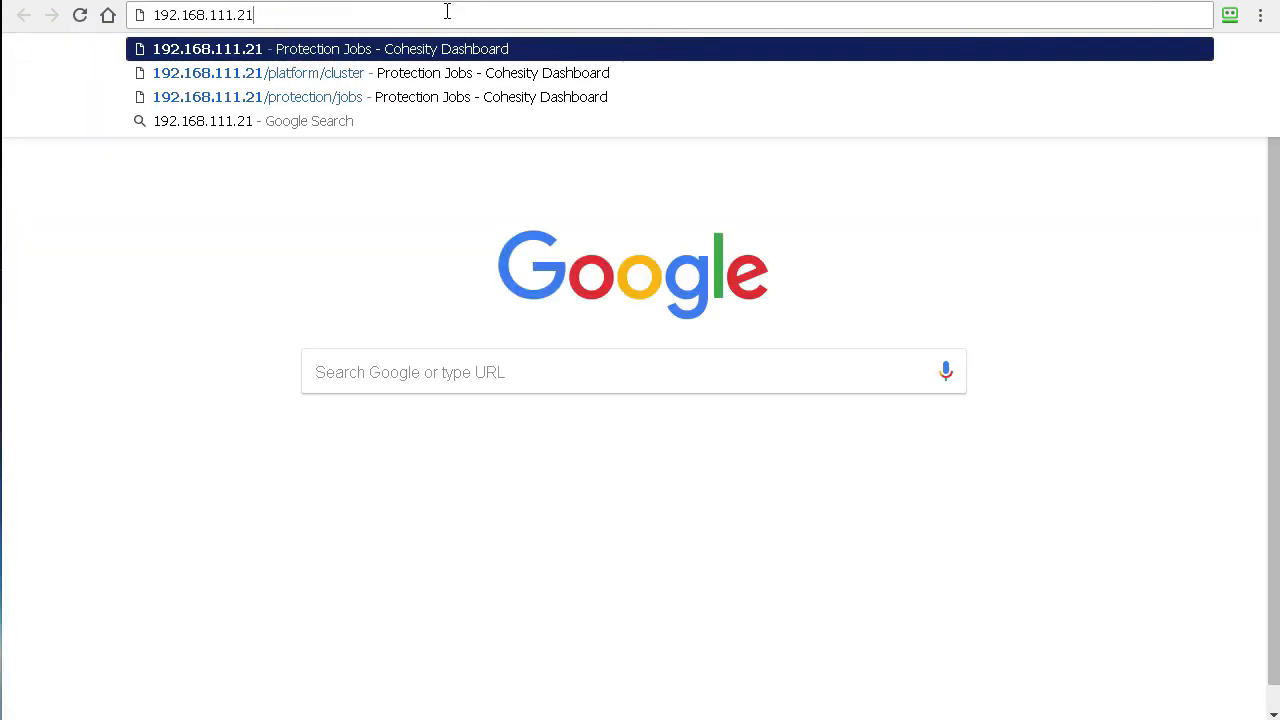
key("Return")
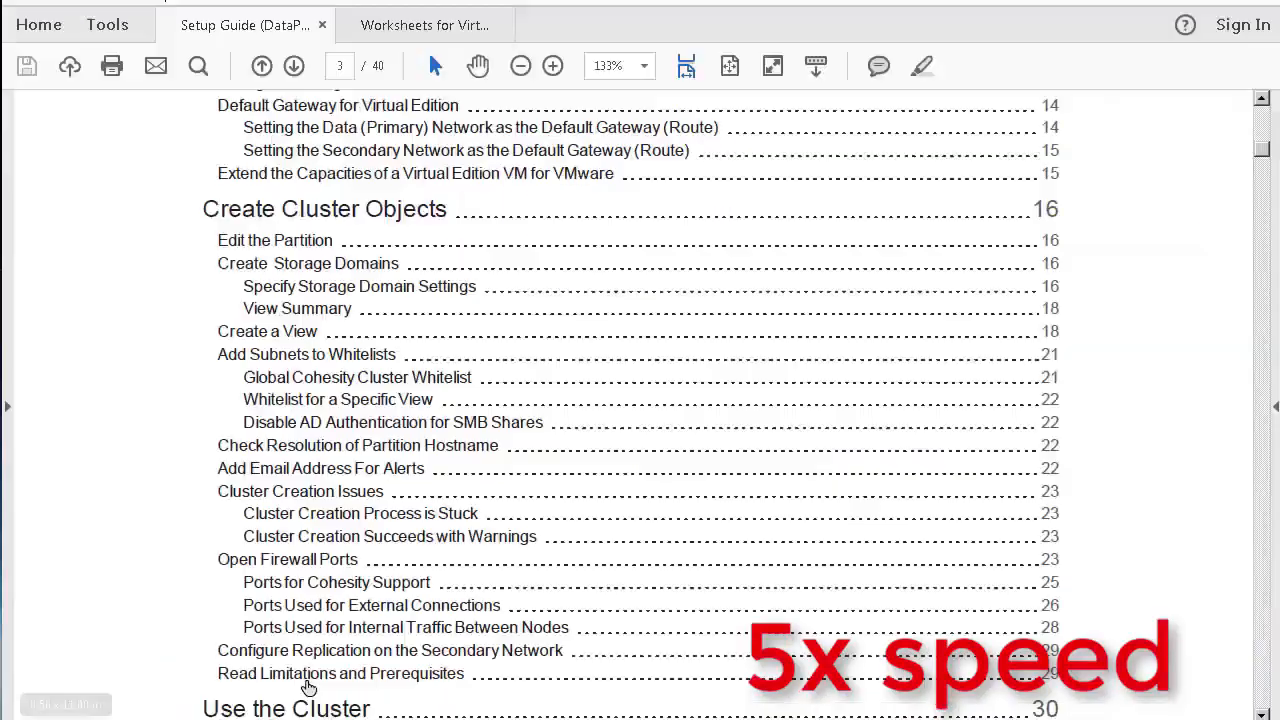
Step: Retry loading the 192.168.111.21 address
scroll(380, 290, "up", 5)
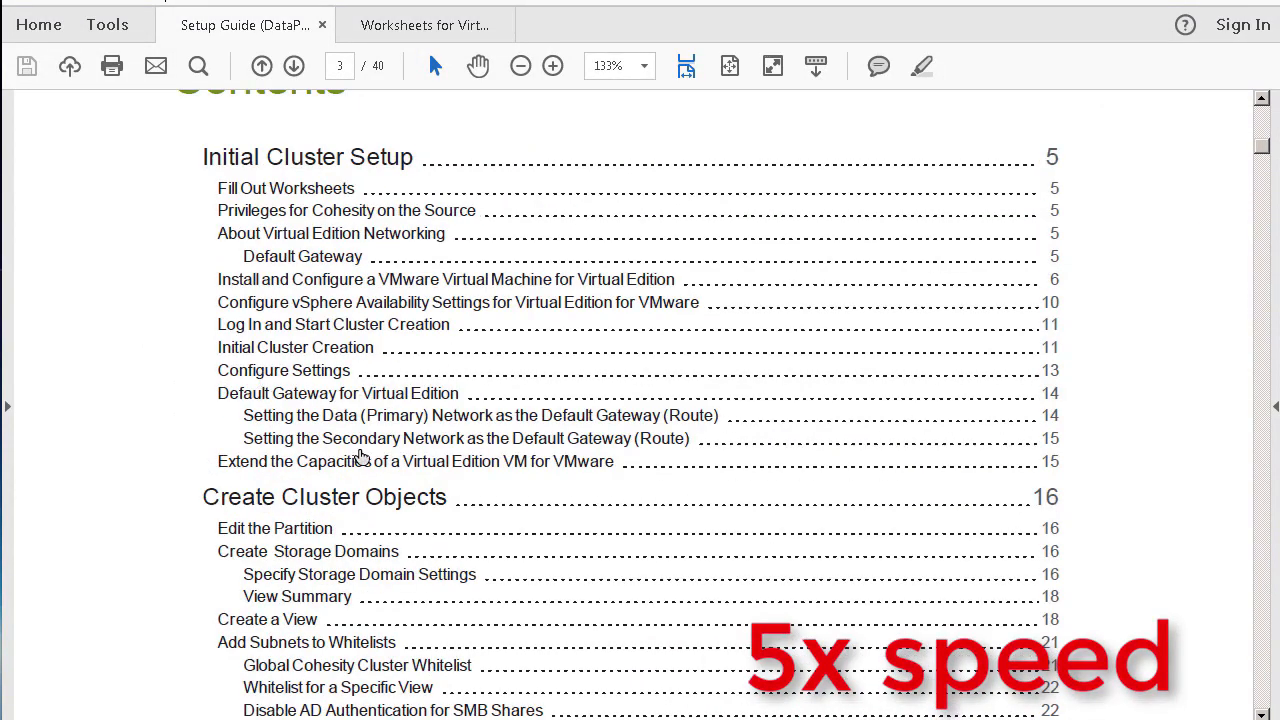
left_click(366, 462)
scroll(366, 468, "down", 10)
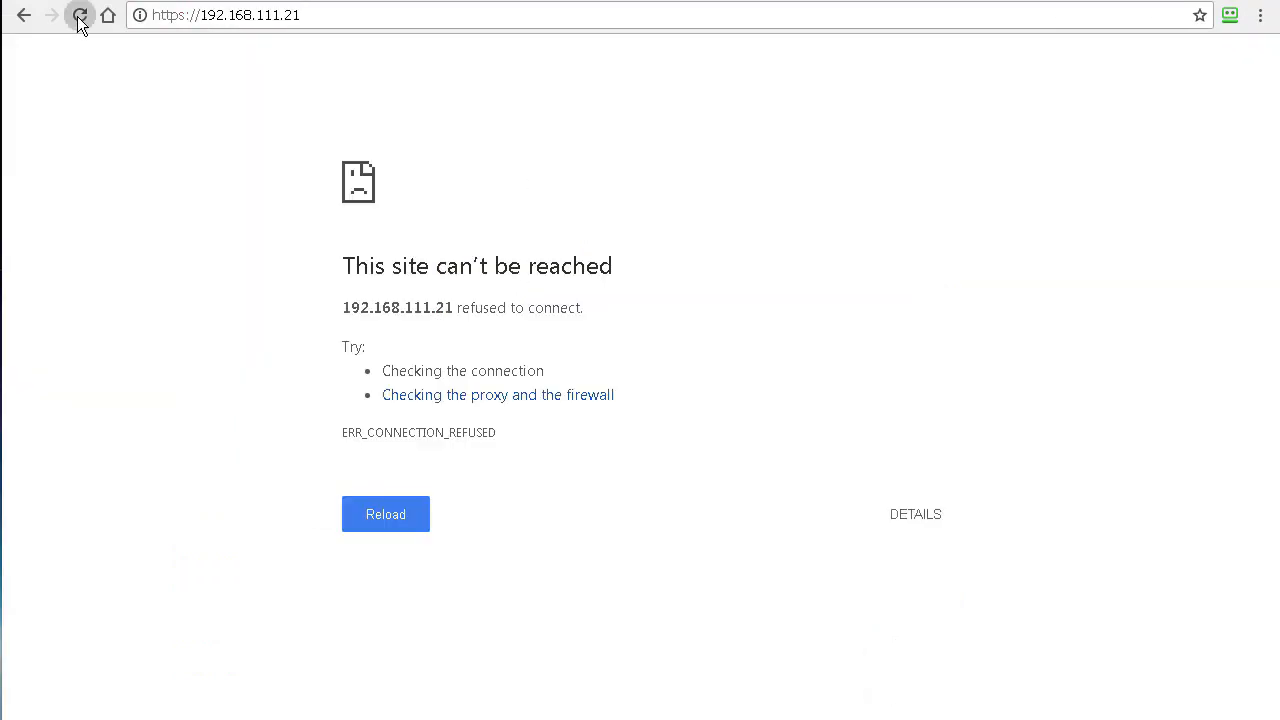
left_click(80, 16)
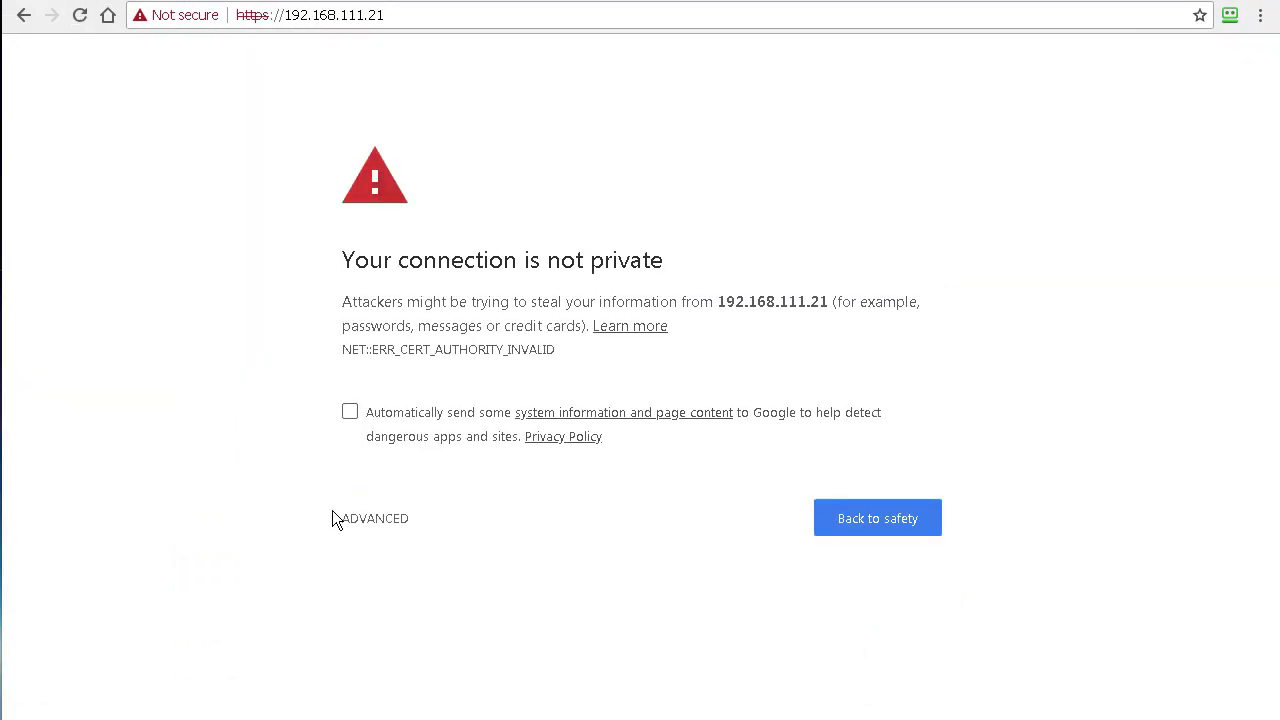
Step: Proceed past the certificate warning to the Cohesity sign-in page at 192.168.111.21
left_click(362, 520)
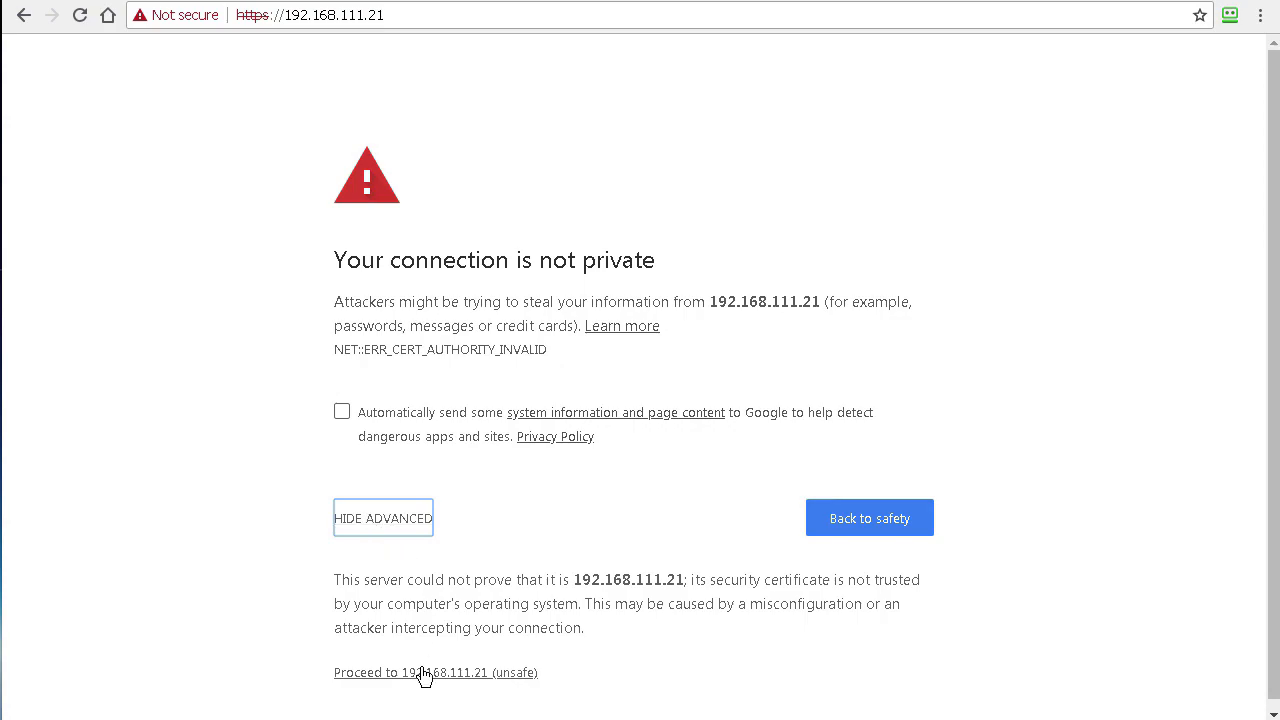
left_click(425, 676)
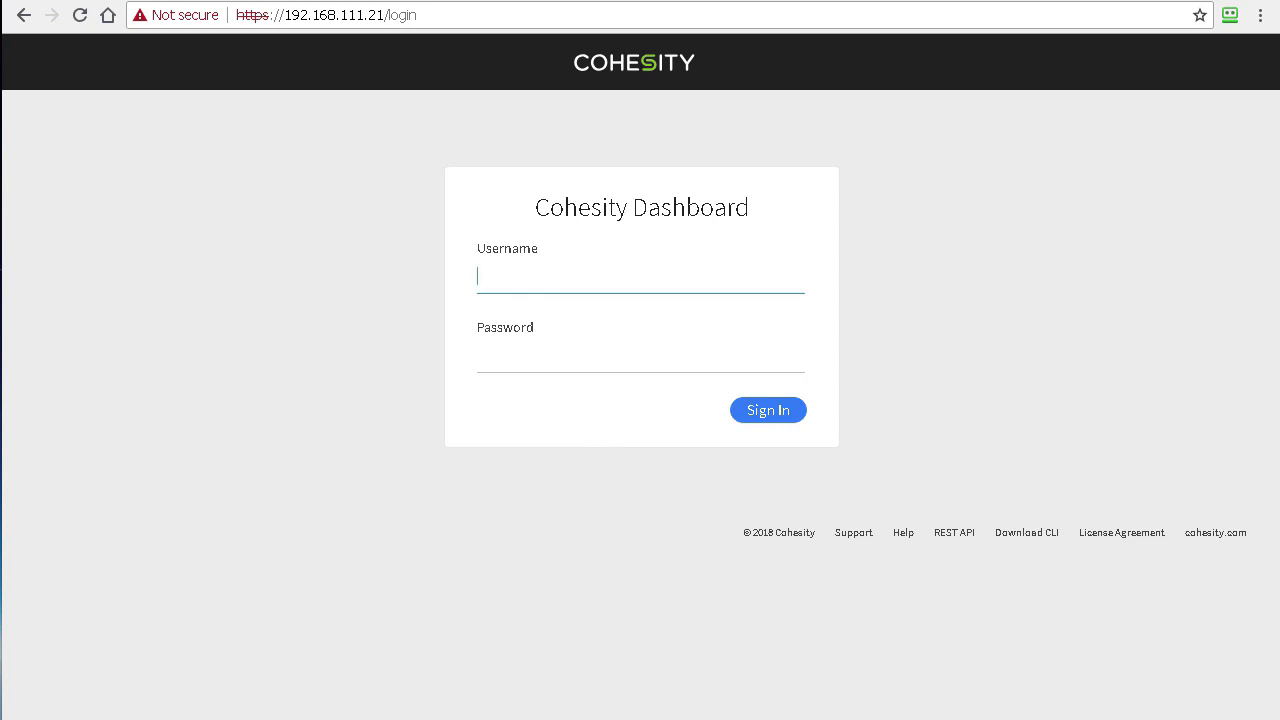
left_click(342, 719)
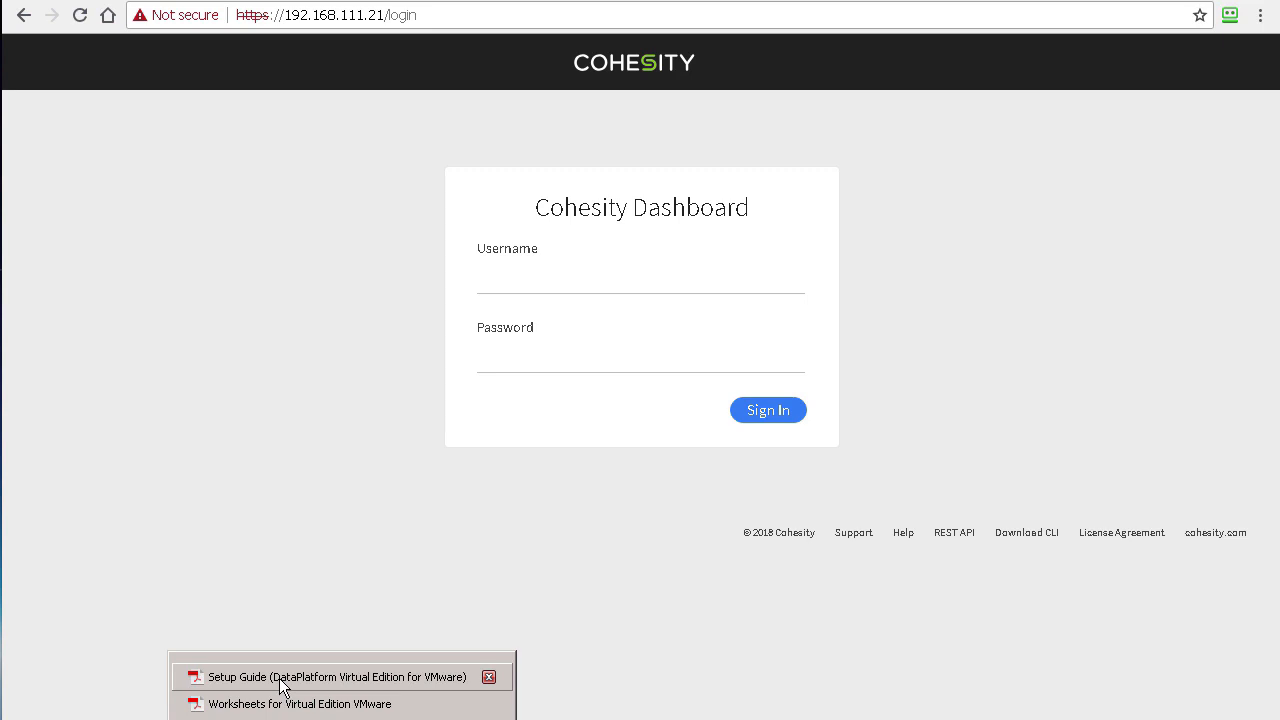
Step: Bring up the Setup Guide PDF at the Configure vSphere Availability heading
left_click(280, 677)
scroll(546, 451, "down", 3)
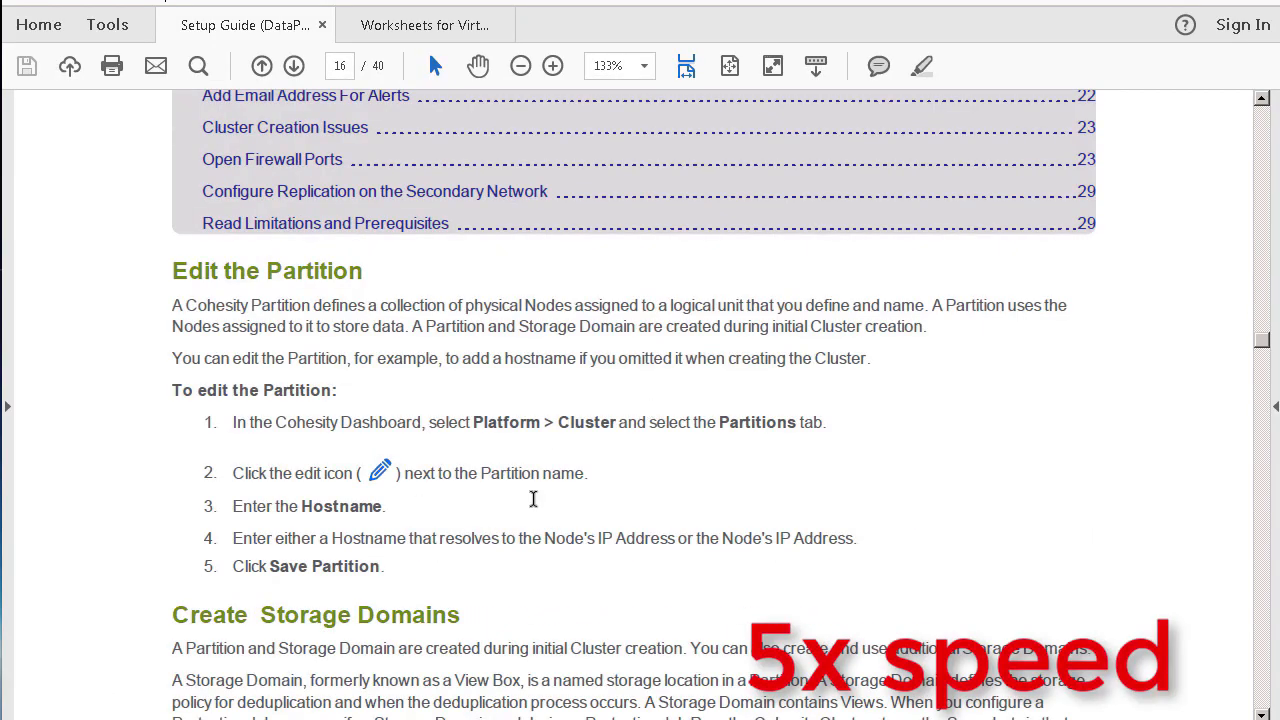
scroll(536, 520, "up", 20)
scroll(530, 515, "up", 20)
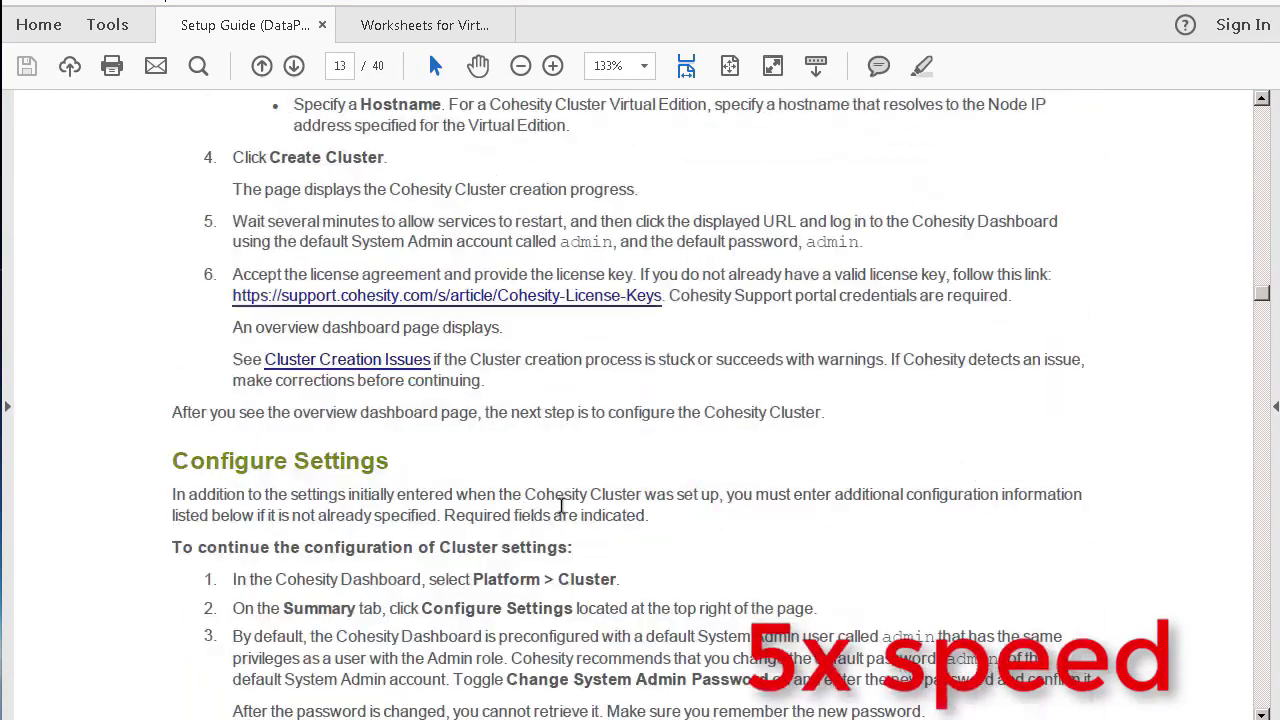
scroll(575, 506, "up", 20)
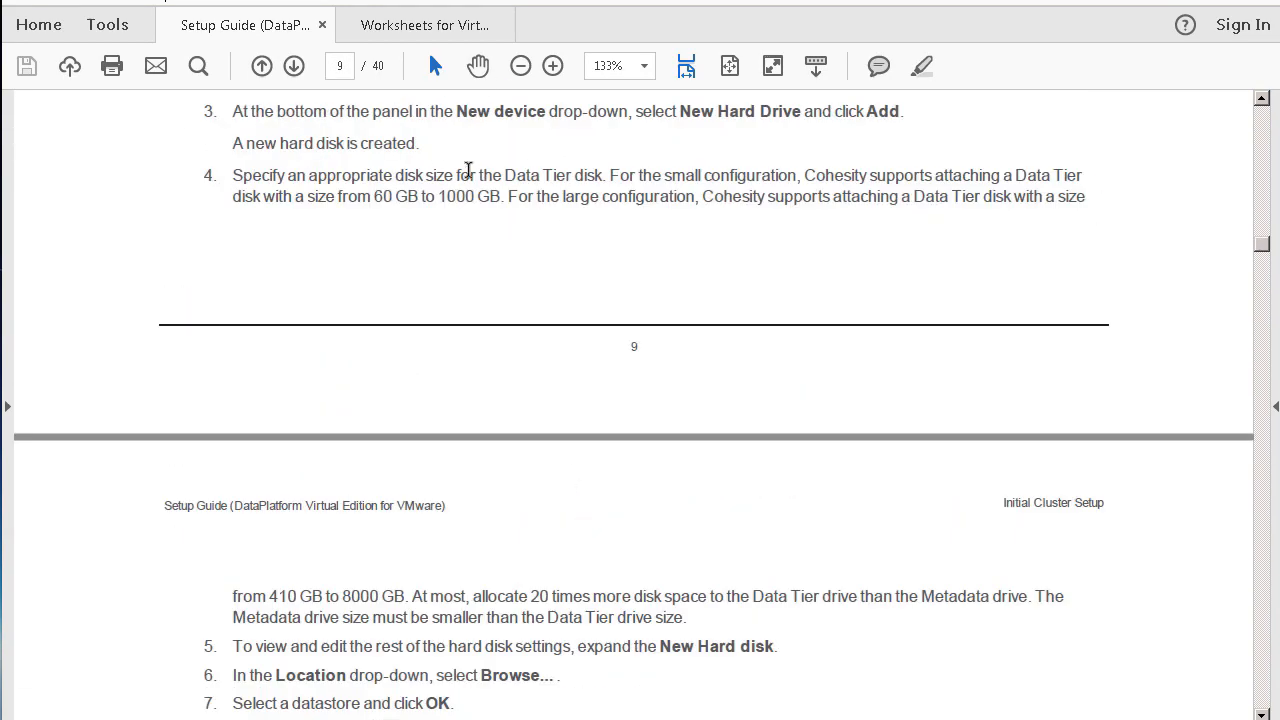
scroll(507, 180, "down", 3)
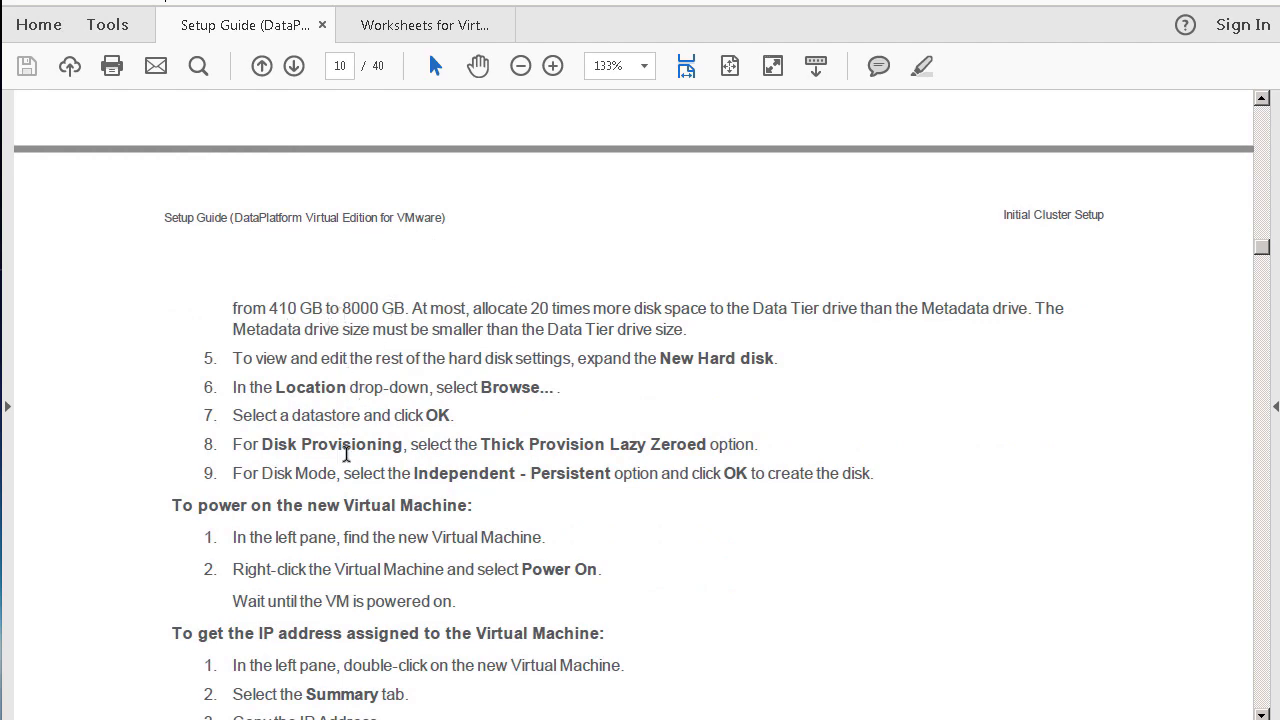
scroll(270, 530, "down", 3)
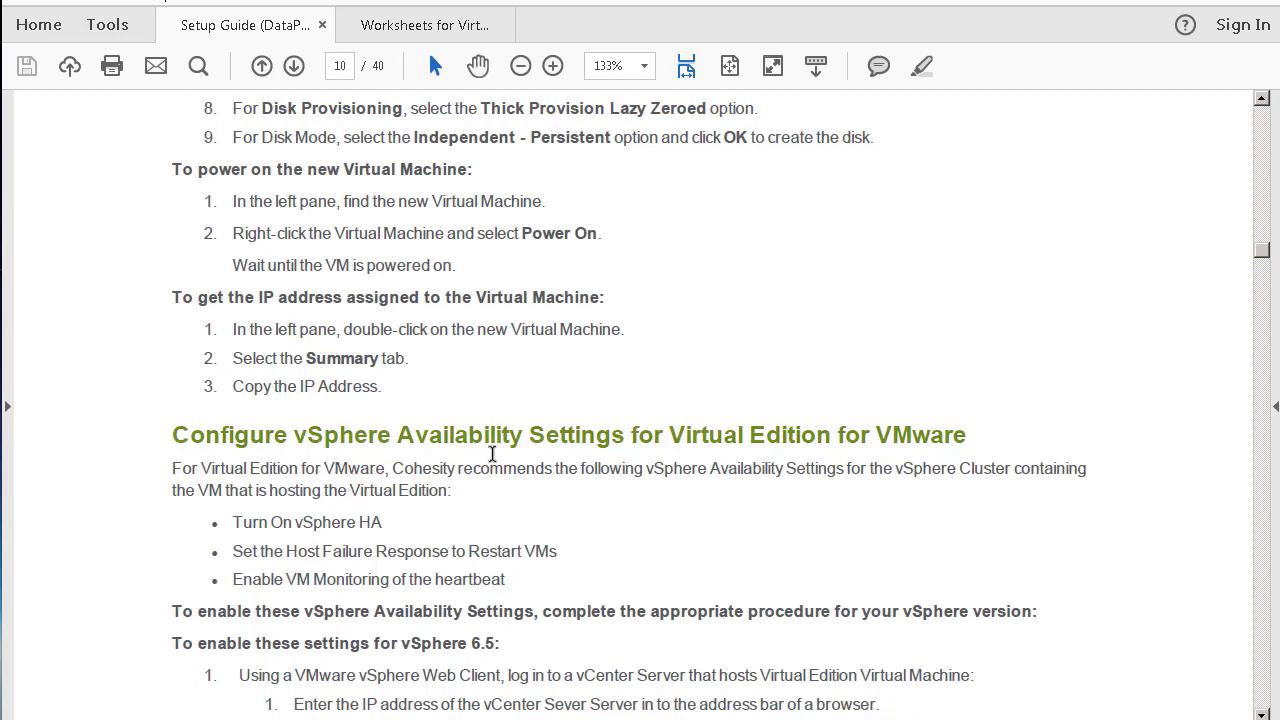
left_click_drag(174, 435, 405, 460)
Step: Read through the Heartbeat monitoring sensitivity passage in the Setup Guide
scroll(403, 455, "down", 2)
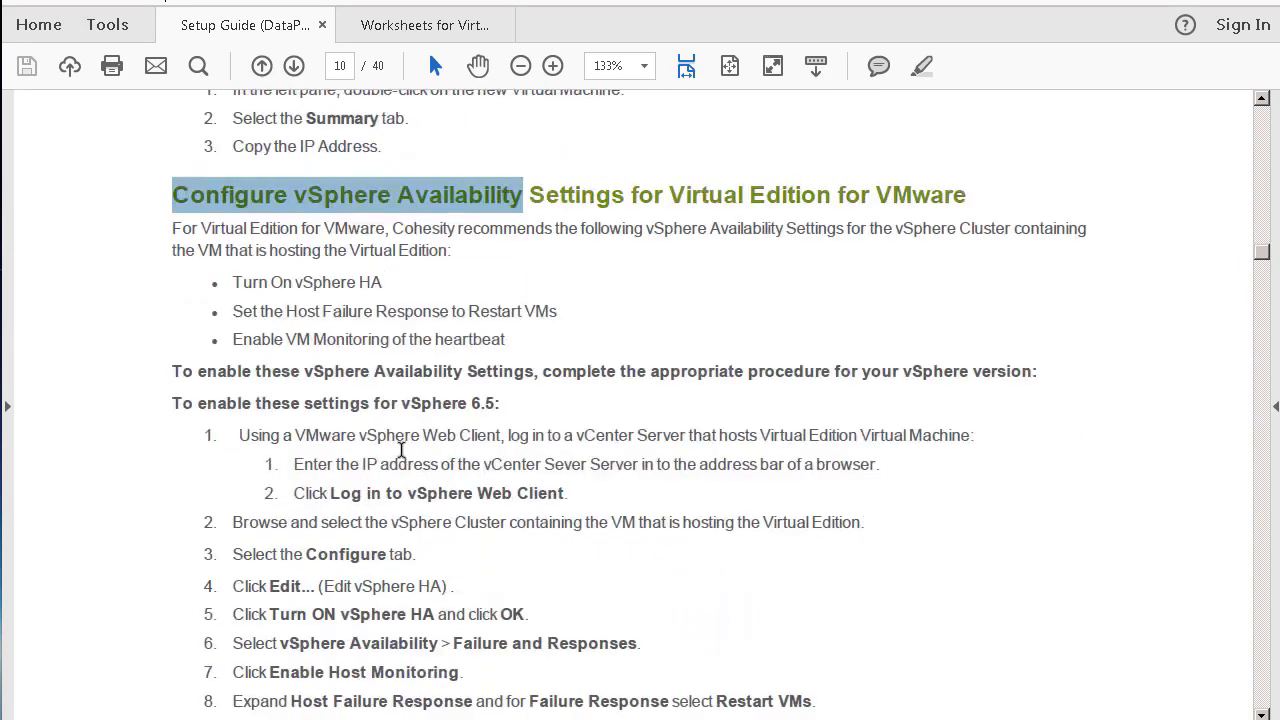
scroll(412, 440, "down", 1)
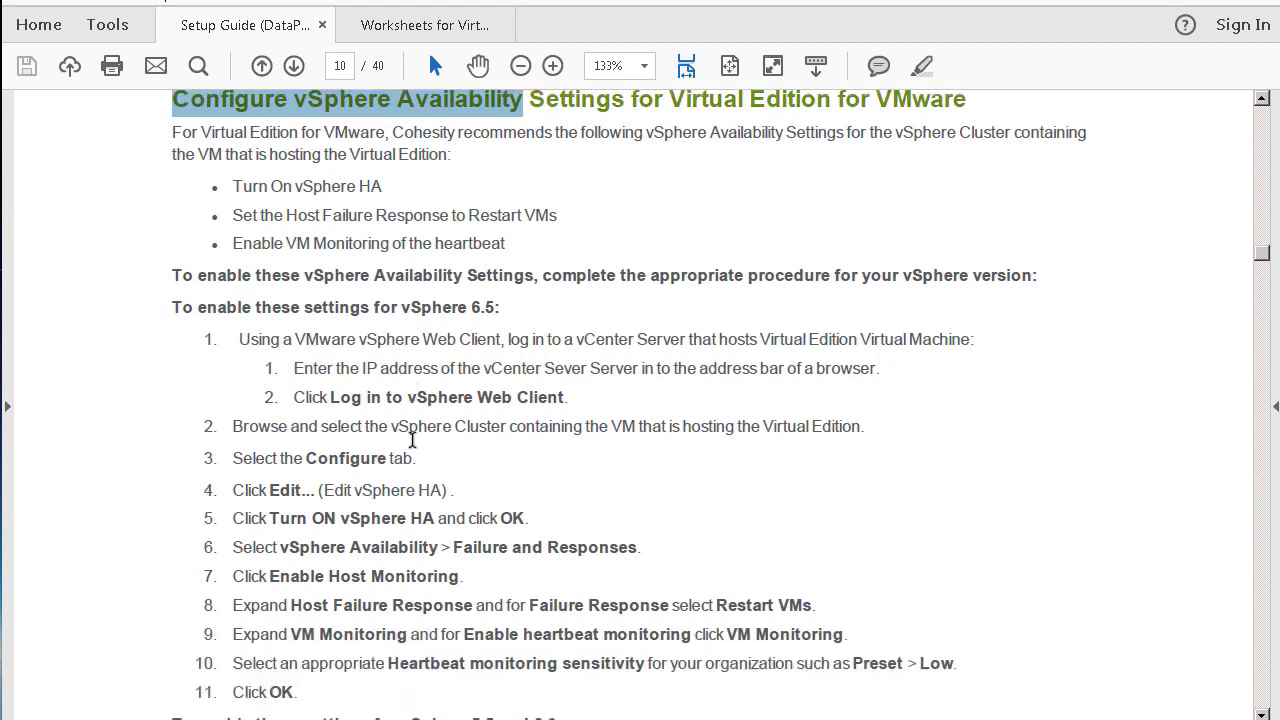
scroll(410, 440, "down", 1)
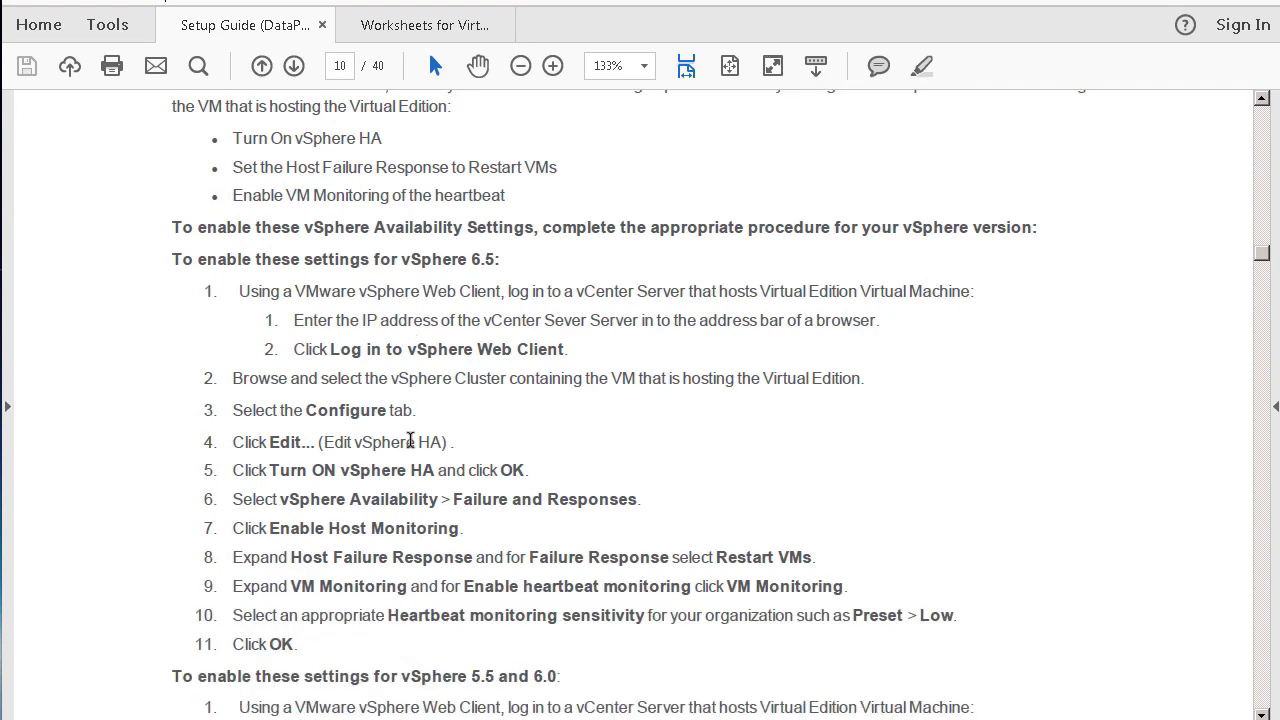
scroll(410, 441, "down", 3)
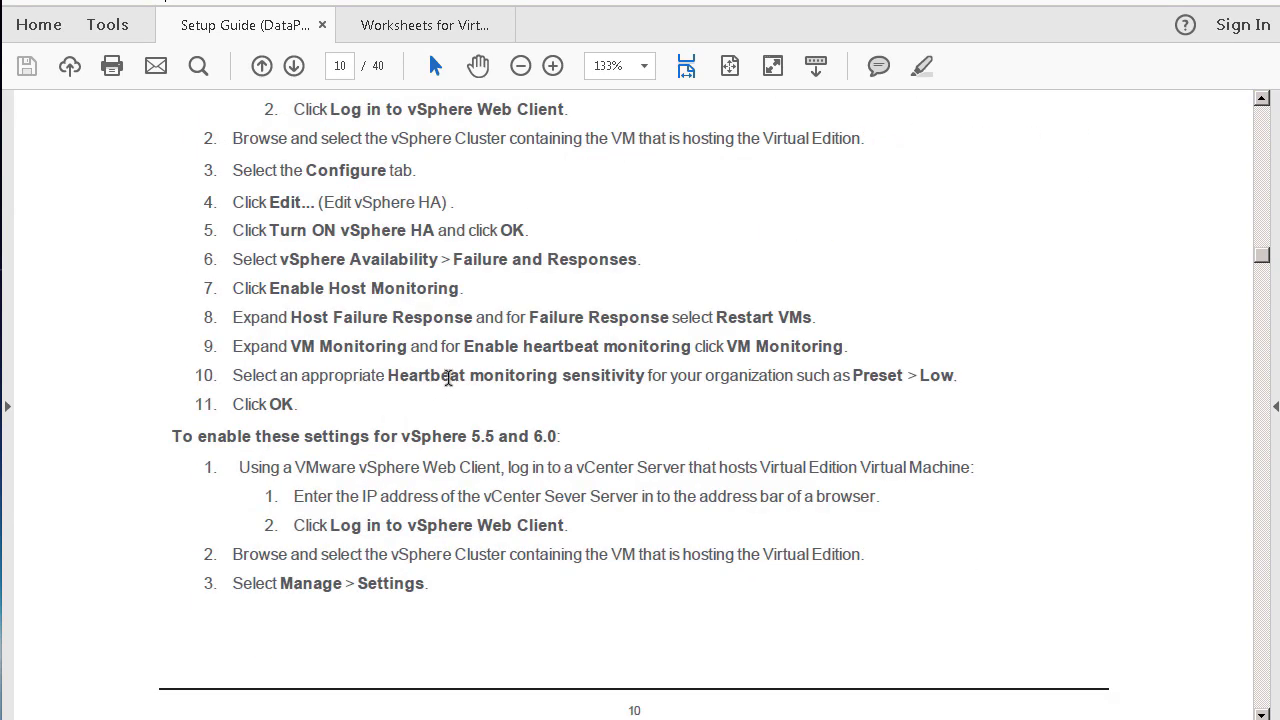
left_click_drag(645, 377, 307, 364)
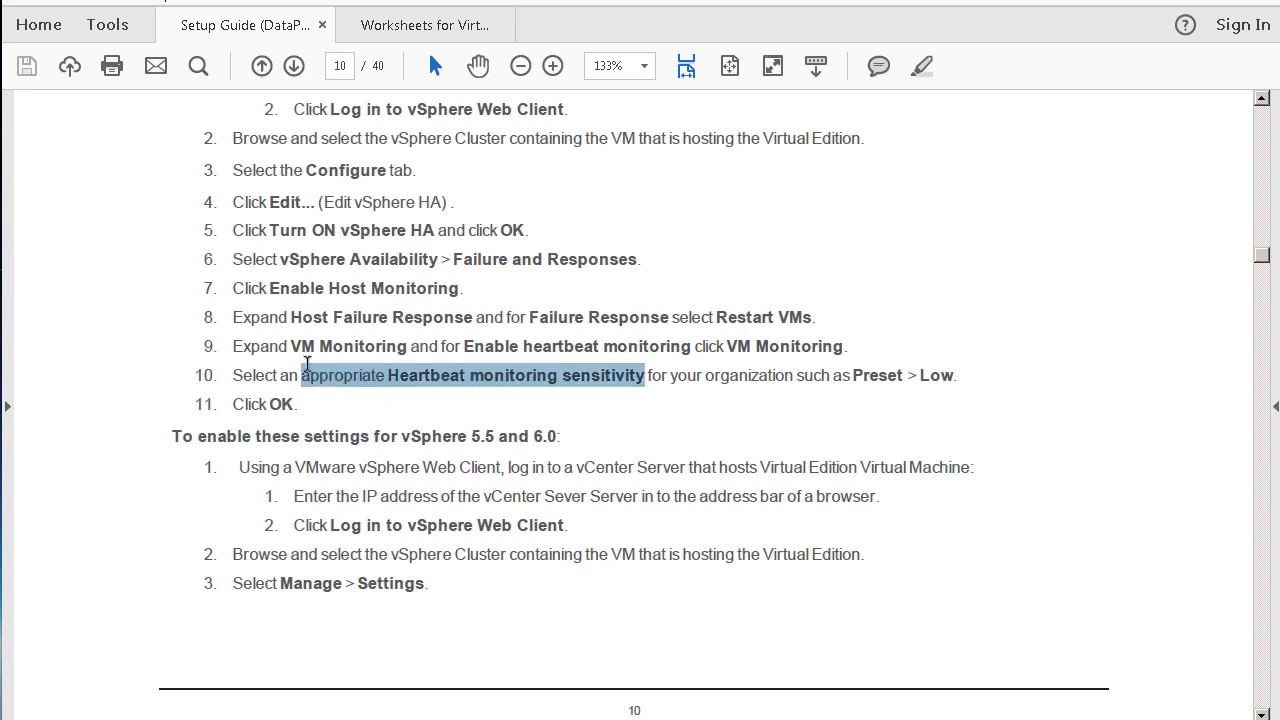
left_click(270, 320)
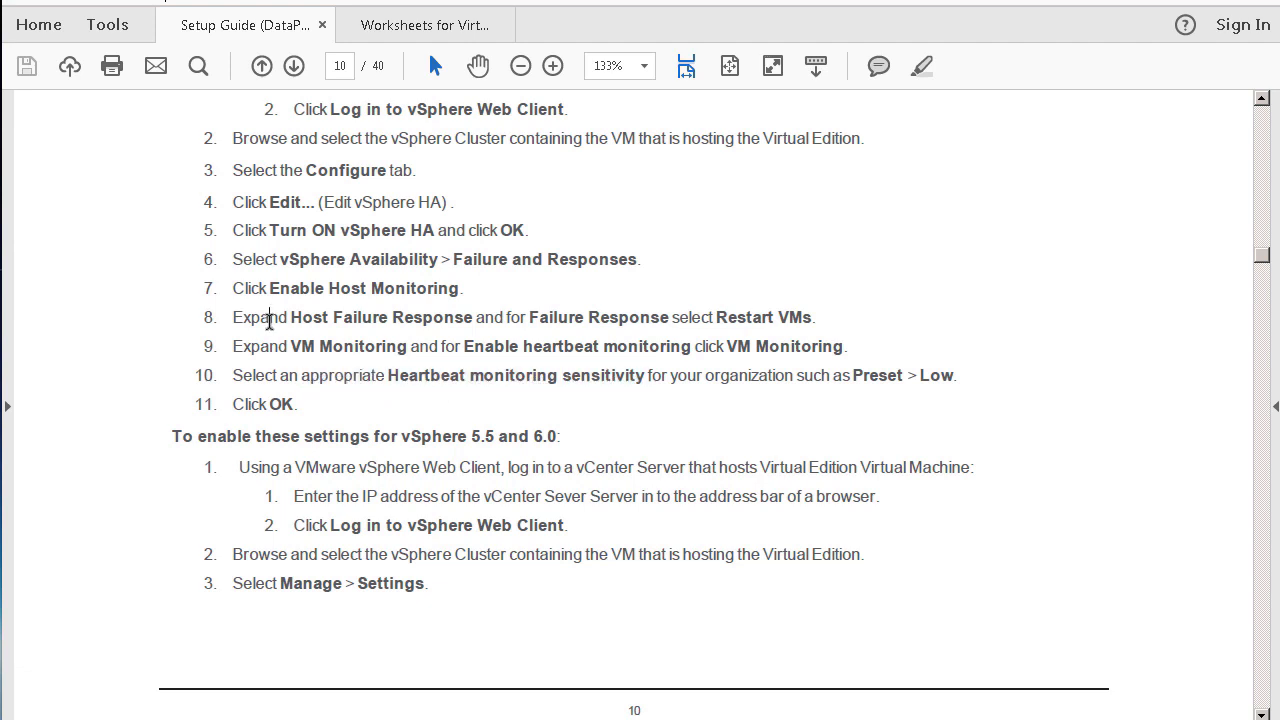
Step: Find the page-11 instruction for signing in with the default admin account
scroll(390, 362, "down", 15)
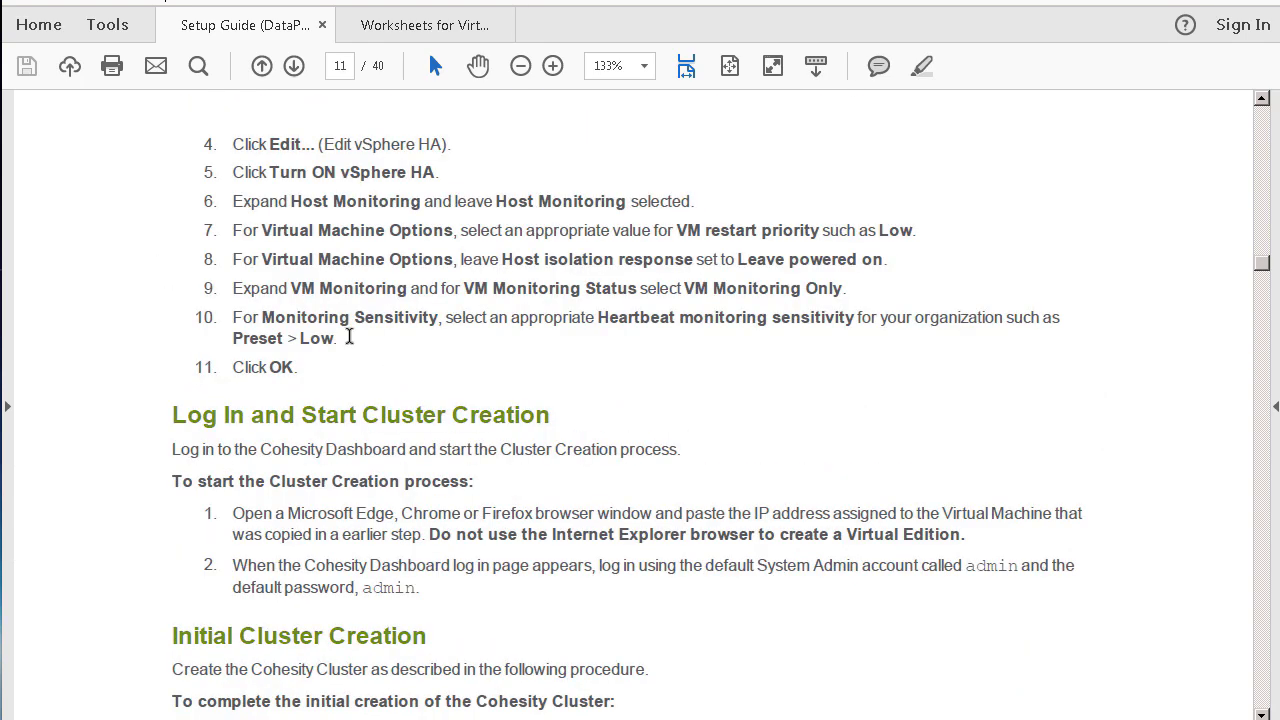
scroll(365, 300, "down", 3)
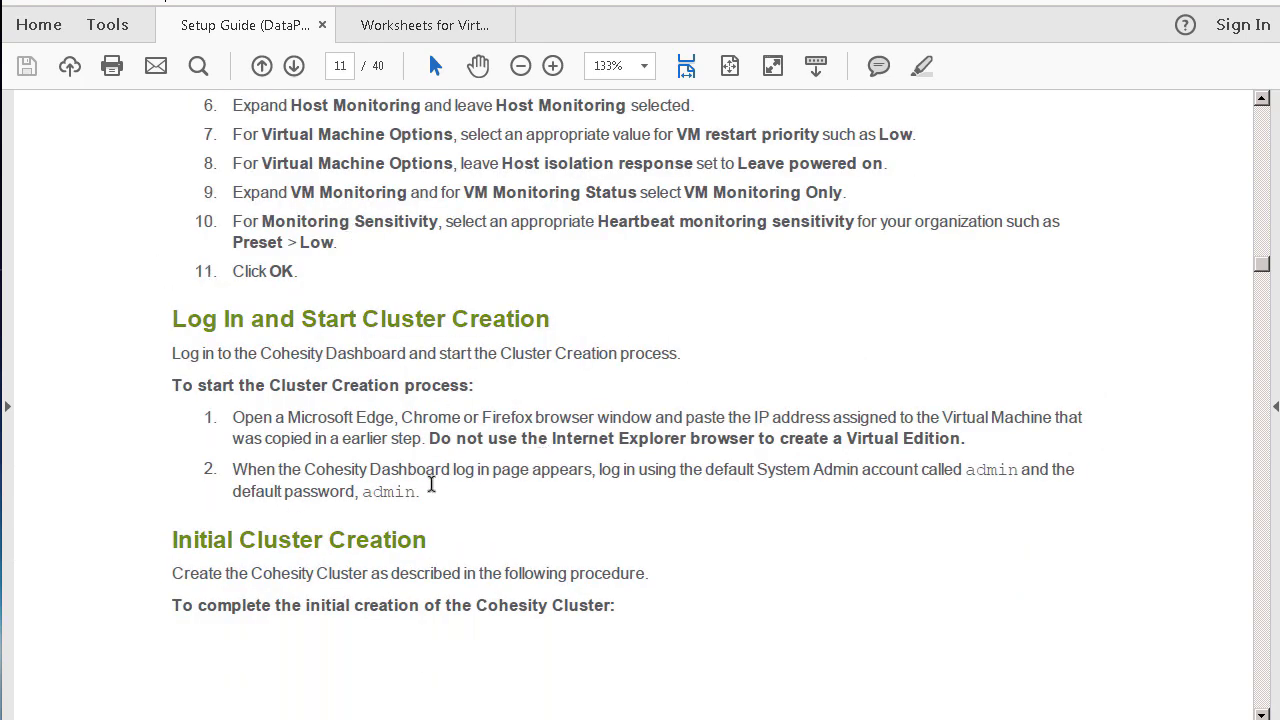
left_click_drag(379, 488, 213, 479)
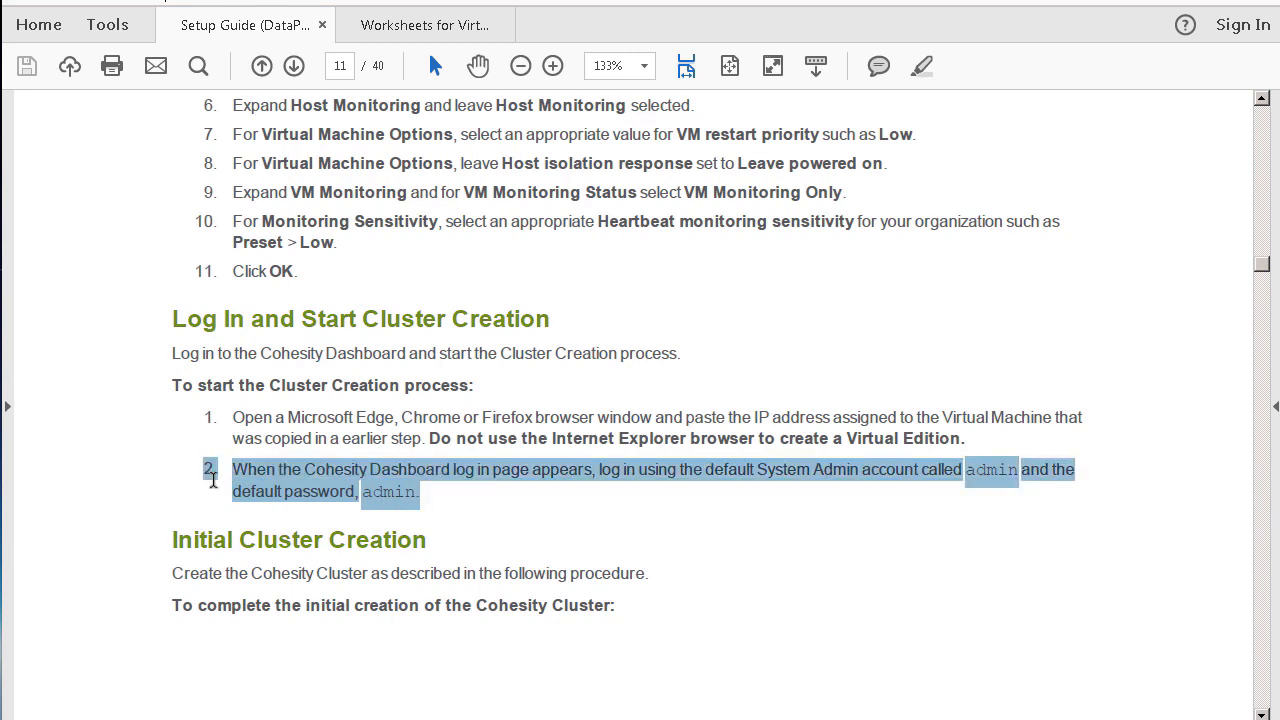
left_click(96, 515)
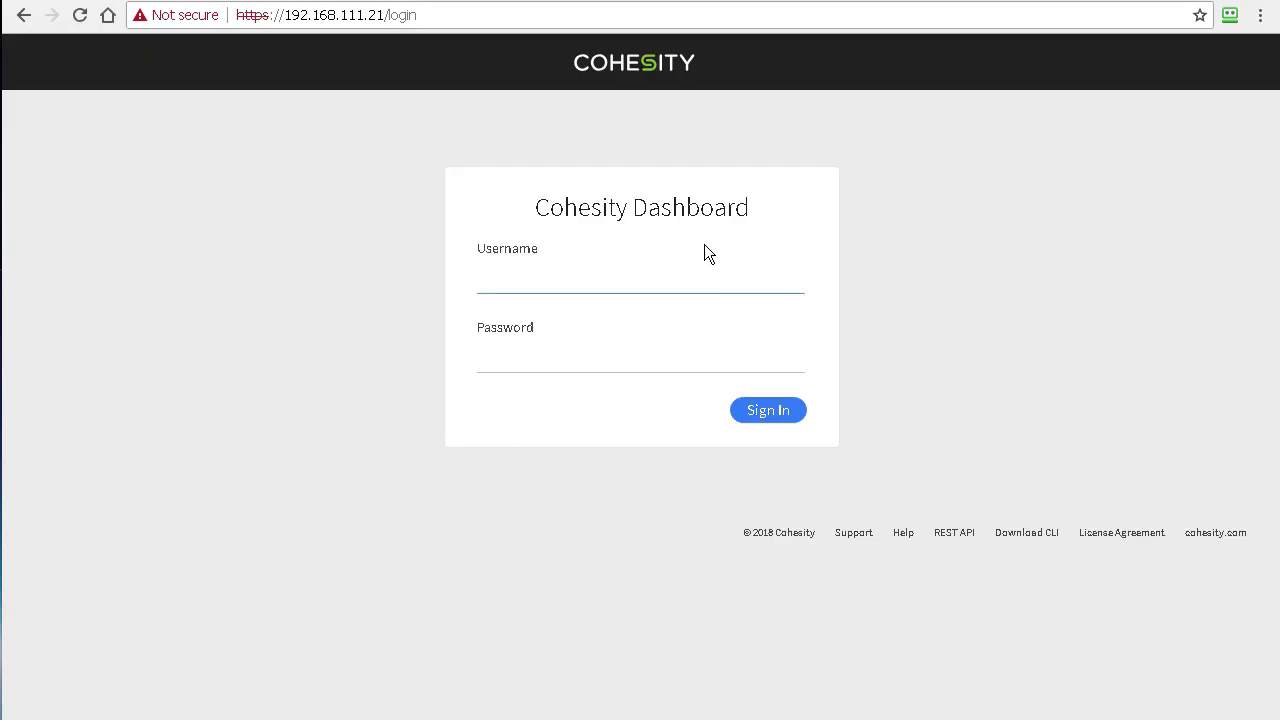
Step: Sign in to Cohesity Dashboard with the default admin account credentials
type("admin")
key("Tab")
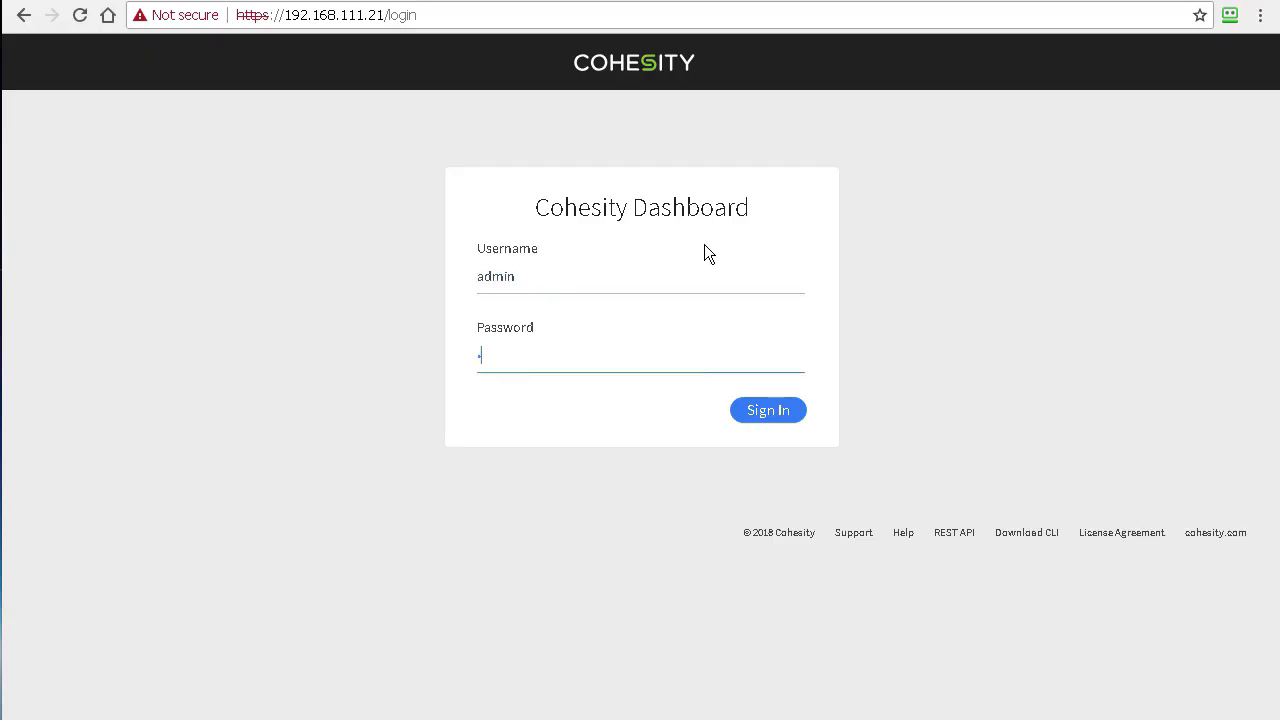
type("admin")
left_click(768, 411)
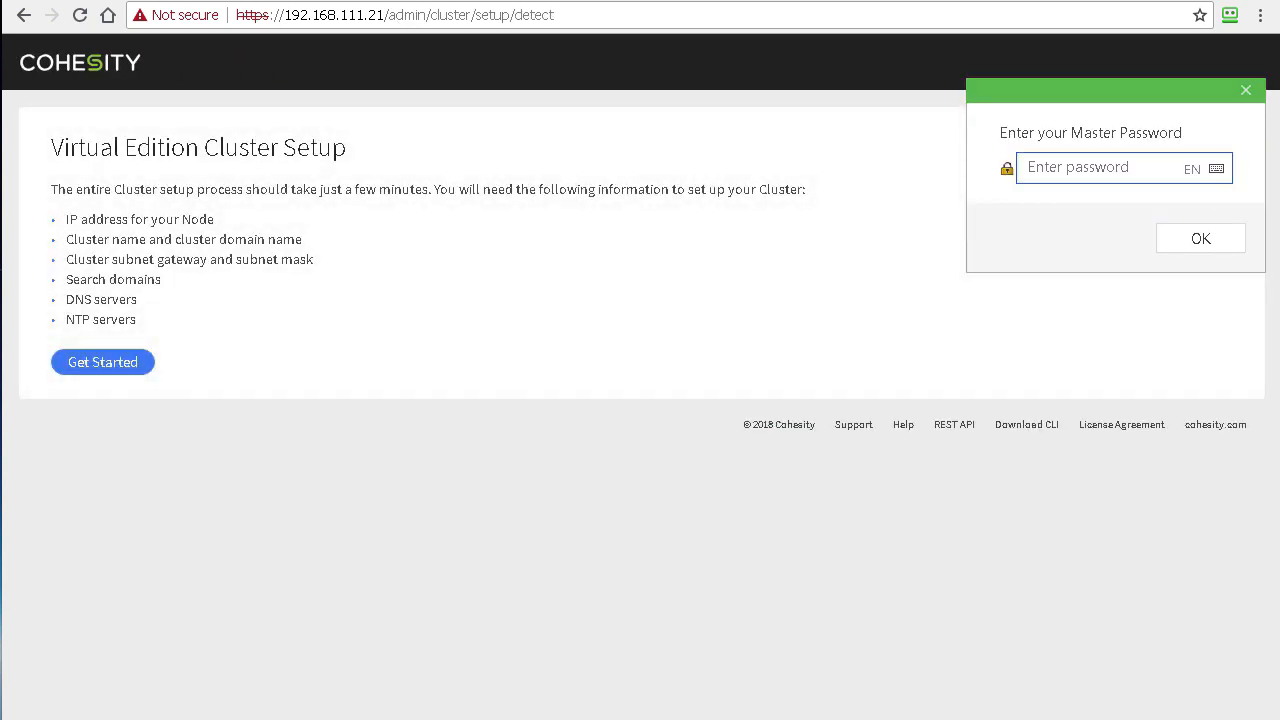
left_click(1246, 91)
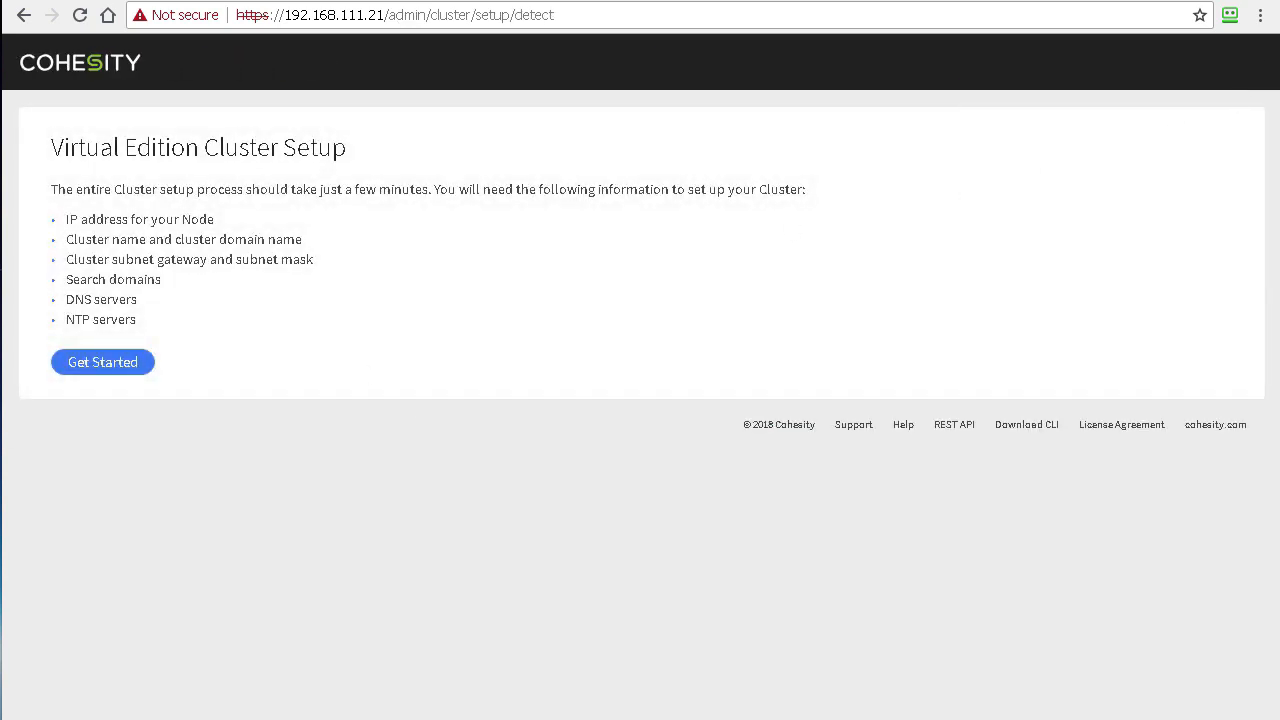
Step: Start the Virtual Edition cluster setup and name the cluster CoCluster
left_click(104, 364)
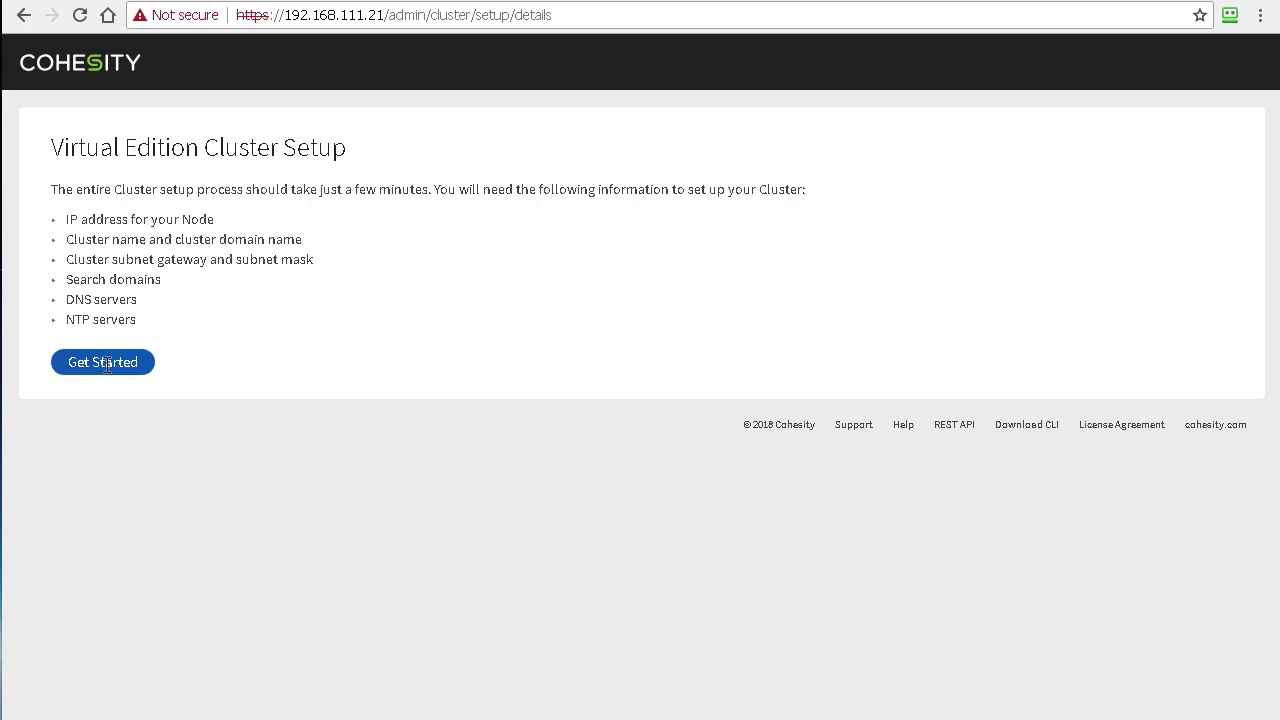
left_click(119, 262)
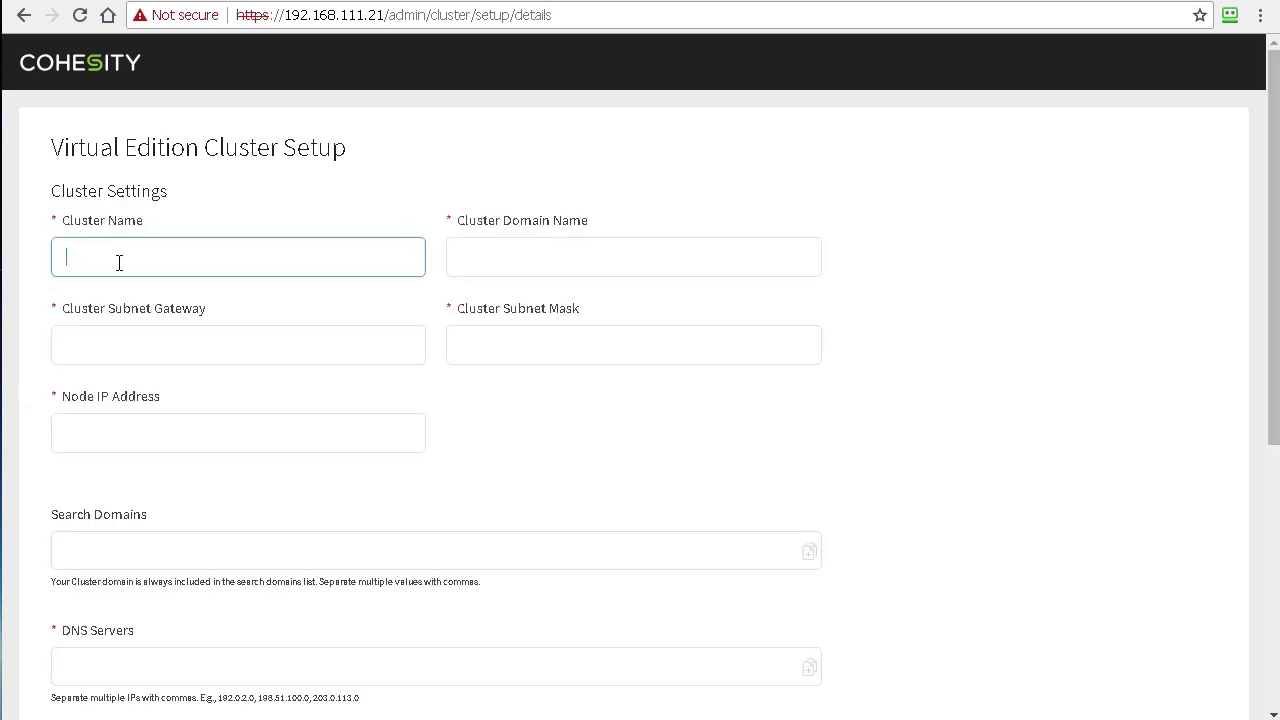
type("Co")
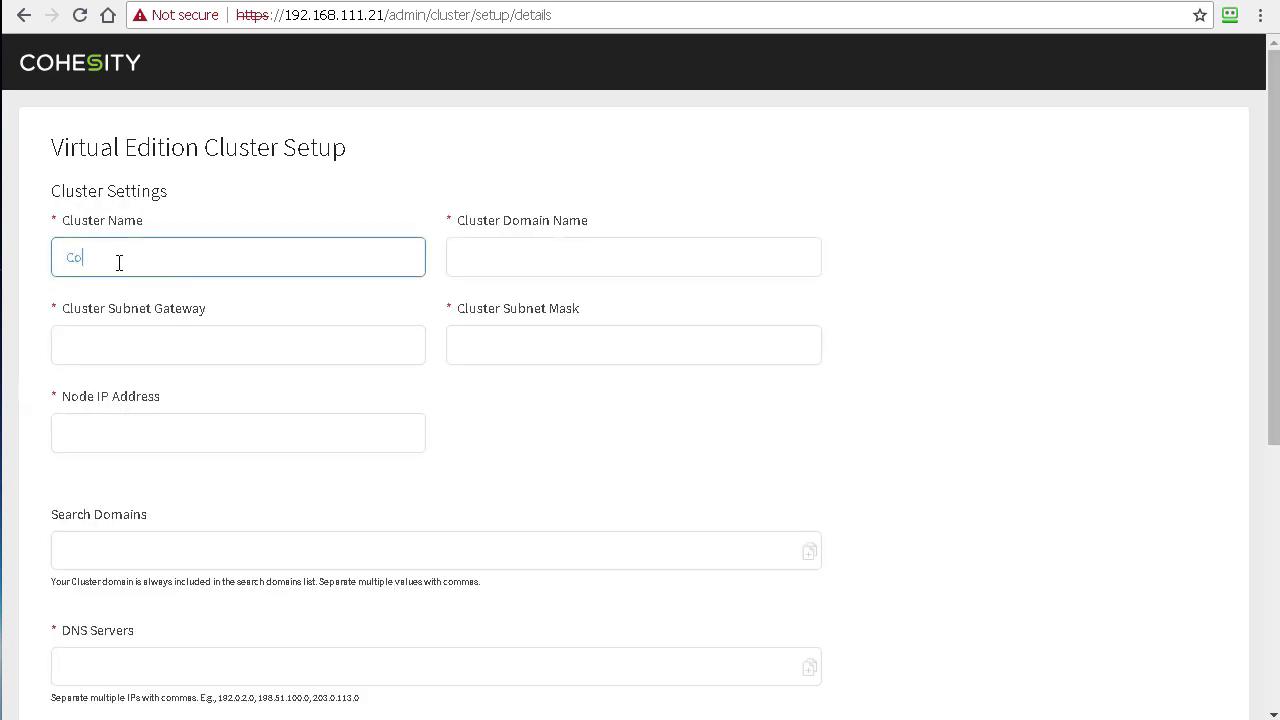
type("Cluster")
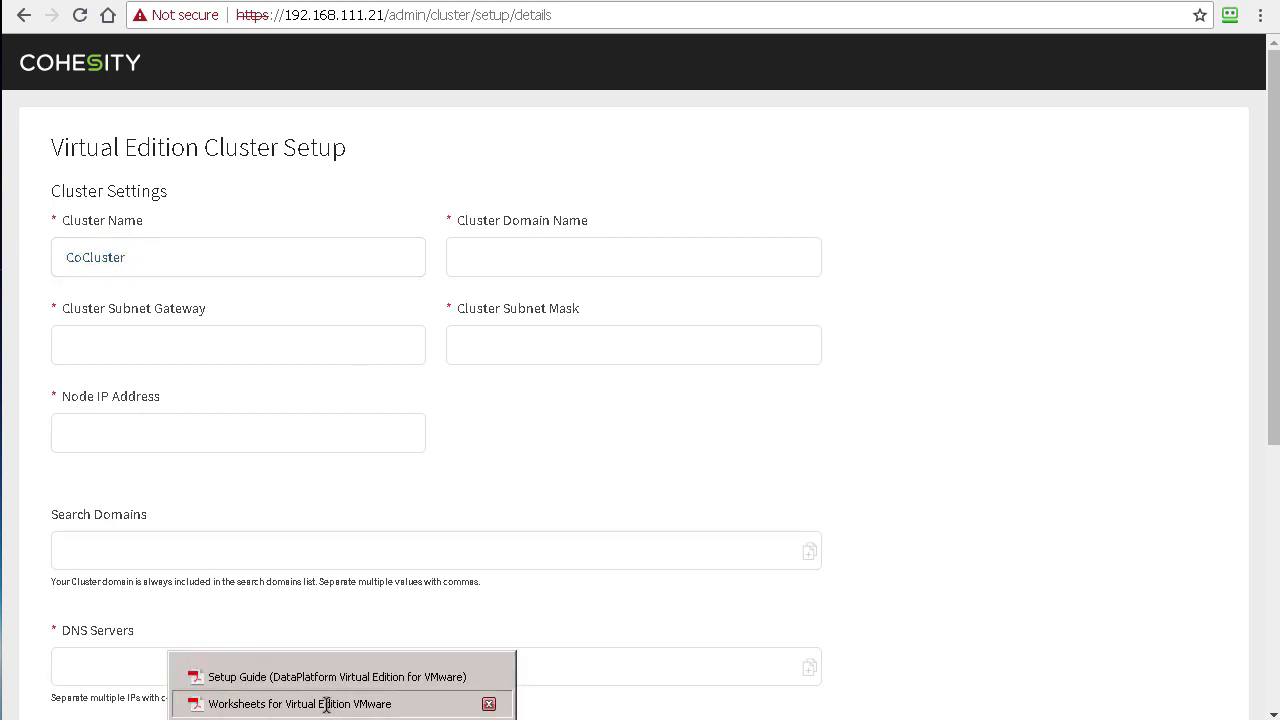
left_click(329, 703)
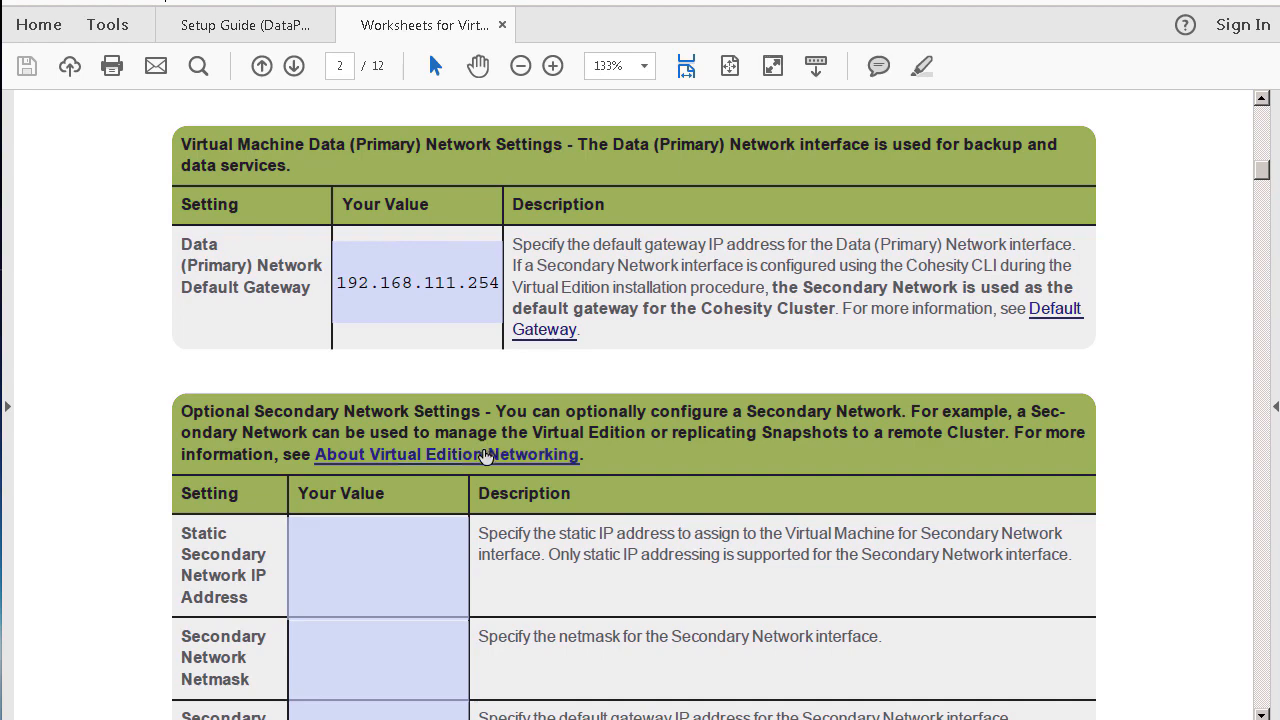
scroll(486, 452, "down", 5)
scroll(481, 458, "down", 12)
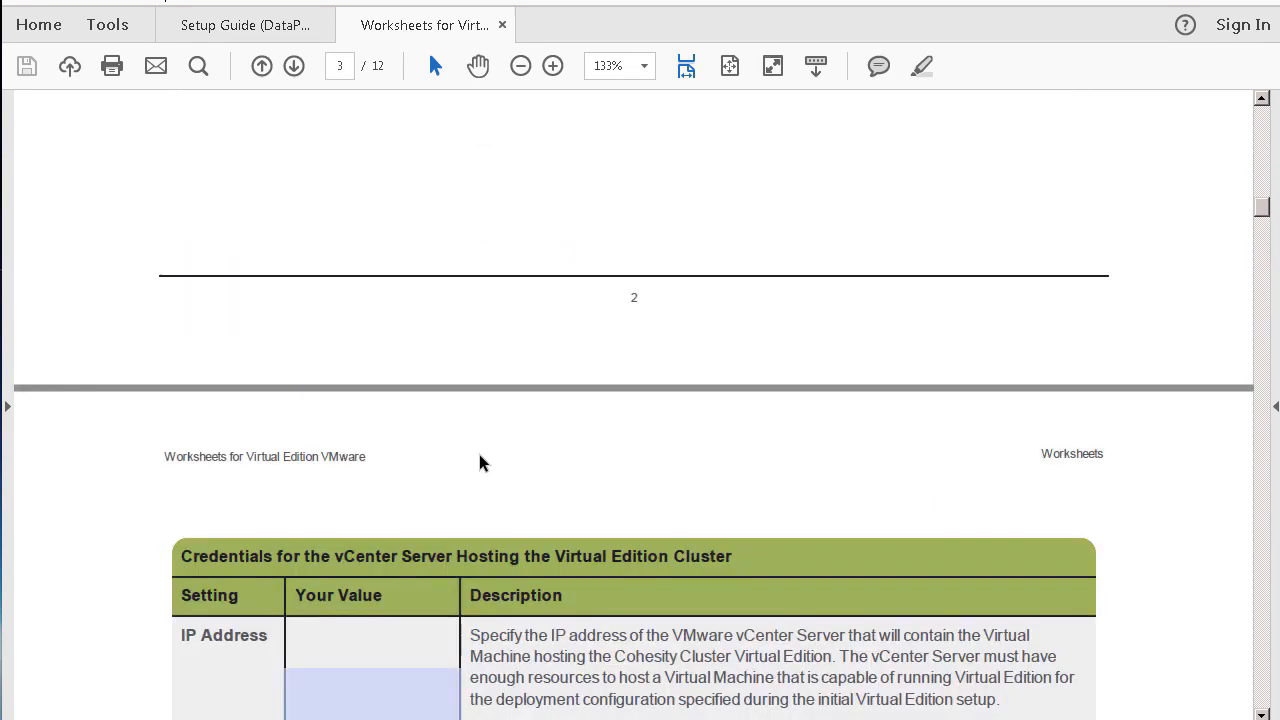
scroll(480, 462, "down", 5)
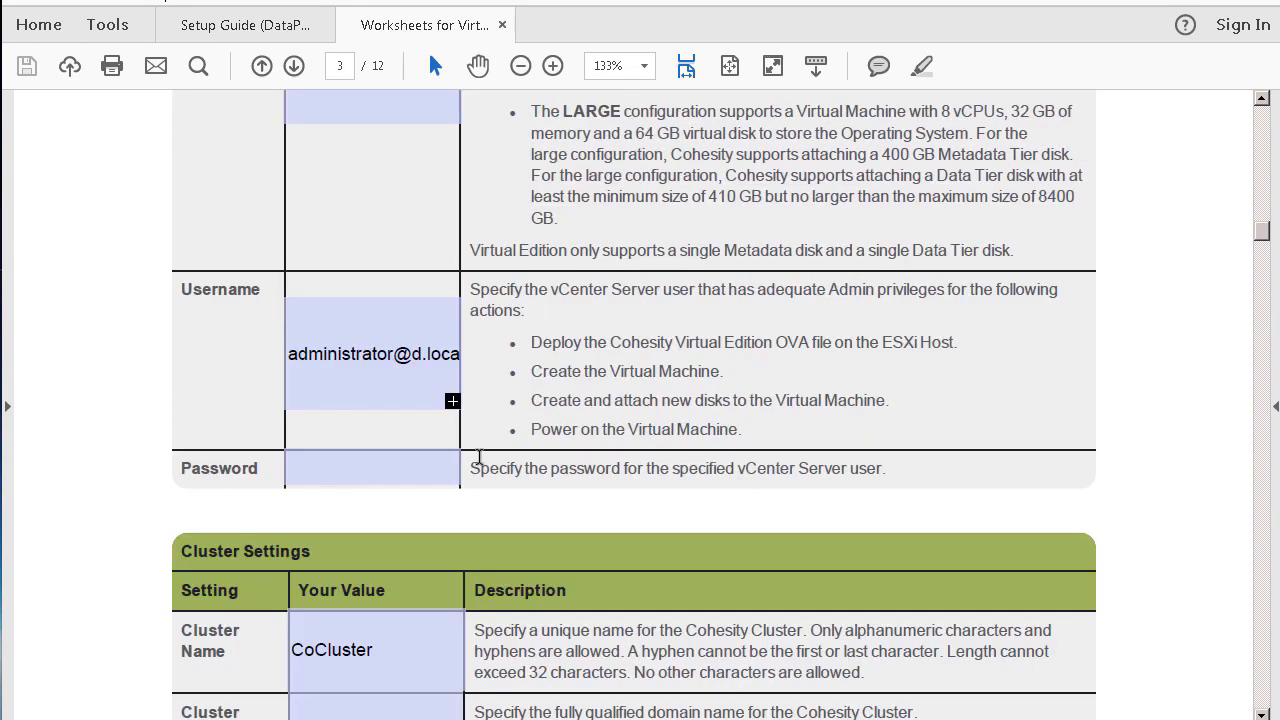
scroll(485, 458, "down", 2)
scroll(486, 457, "down", 3)
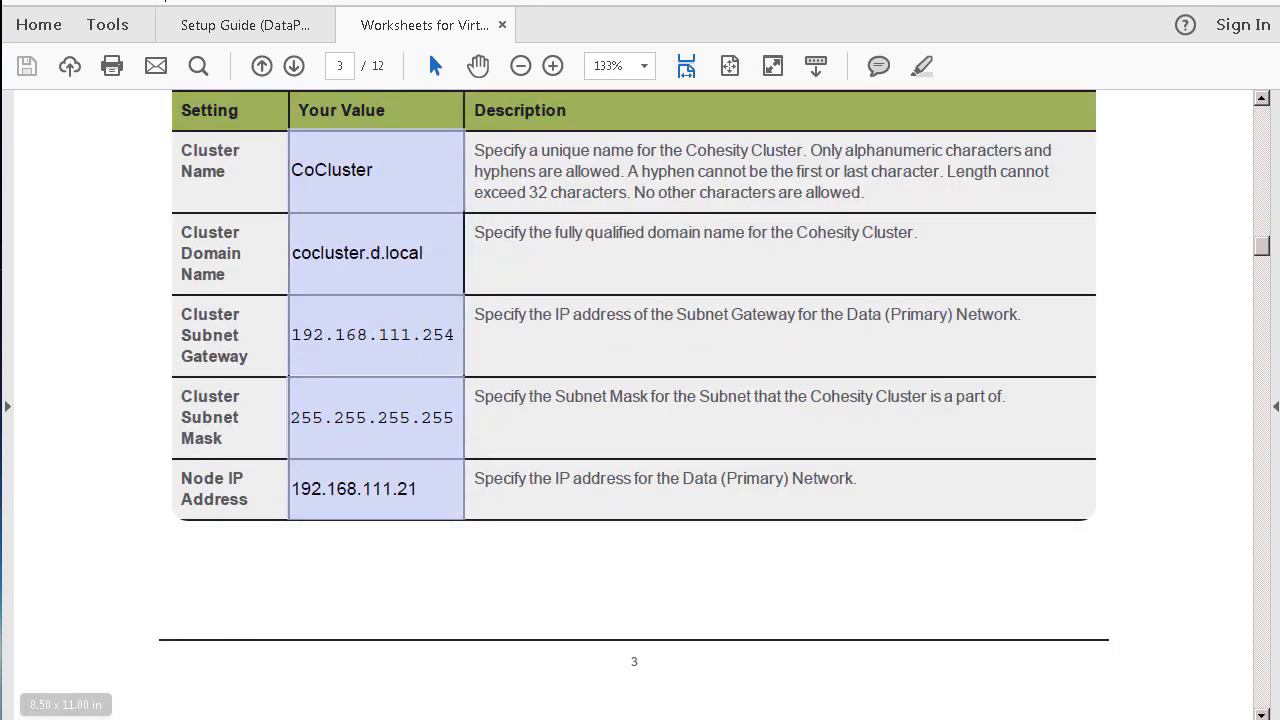
key("alt+Tab")
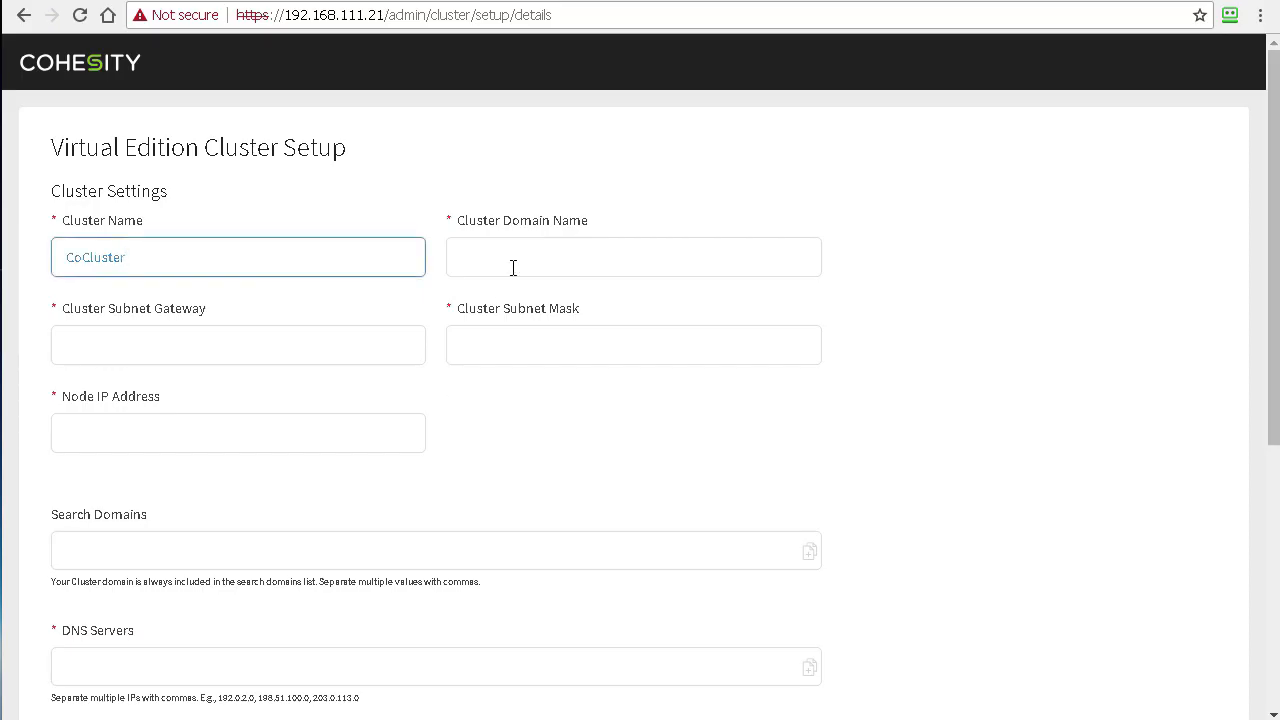
Step: Enter domain d.local, gateway 192.168.111.254, mask 255.255.255.0 and node IP 192.168.111.21
left_click(511, 265)
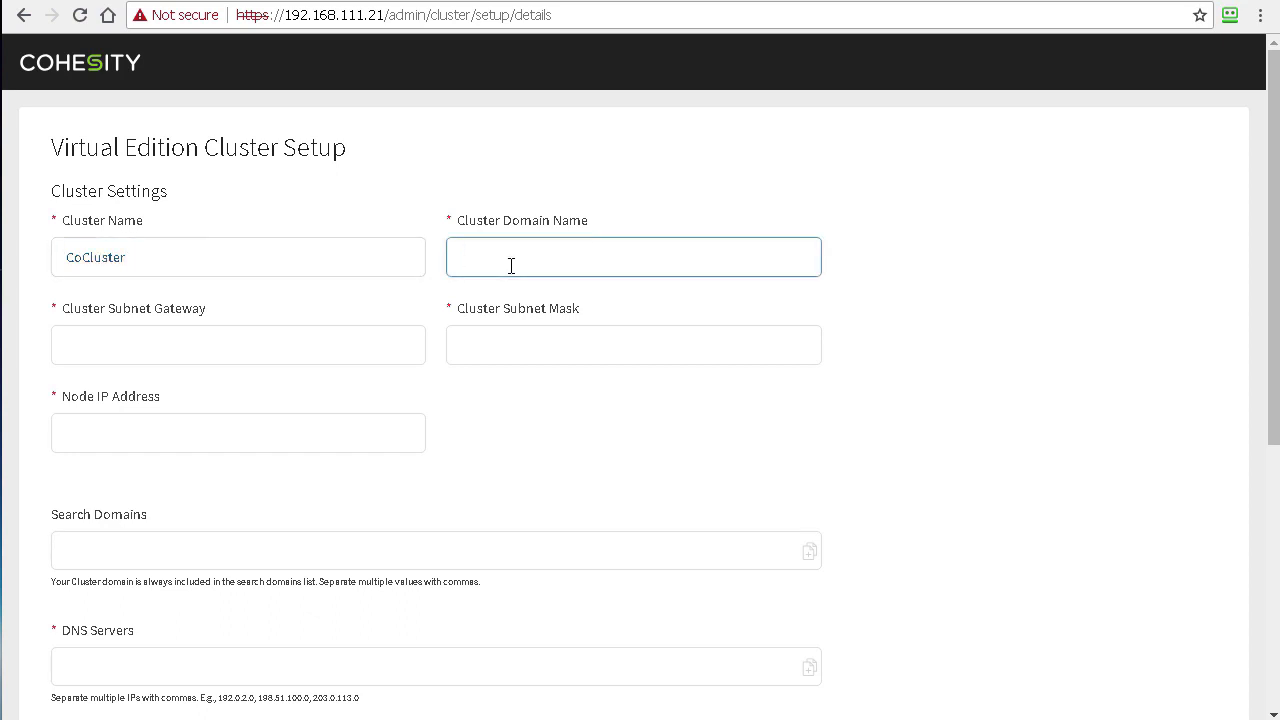
type("d.local")
left_click(235, 360)
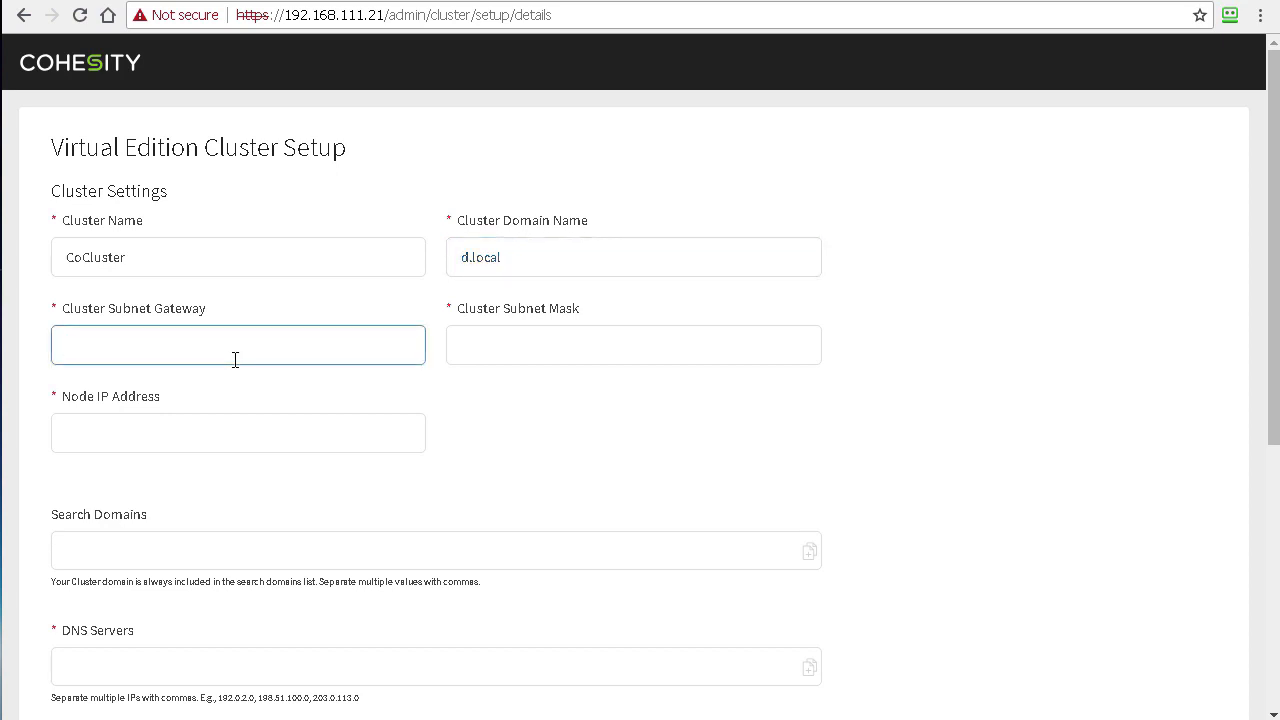
type("192.168.111.254")
key("Tab")
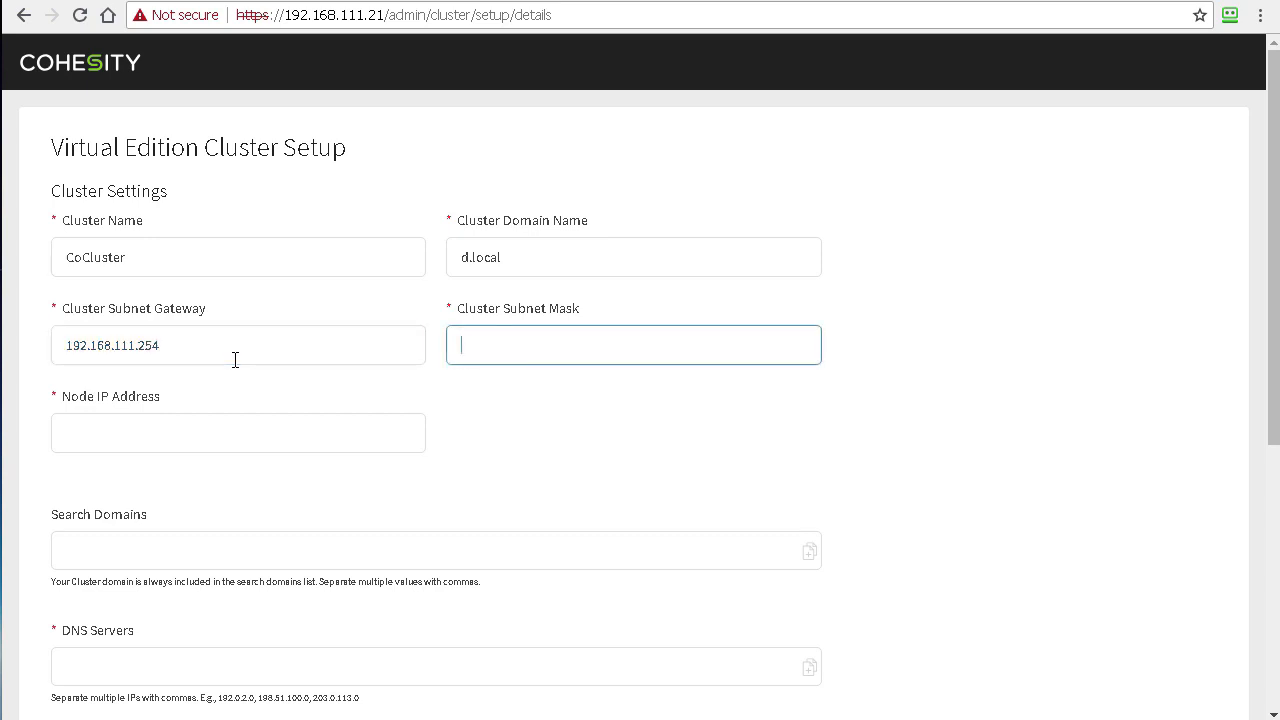
type("255.255.255.0")
left_click(108, 438)
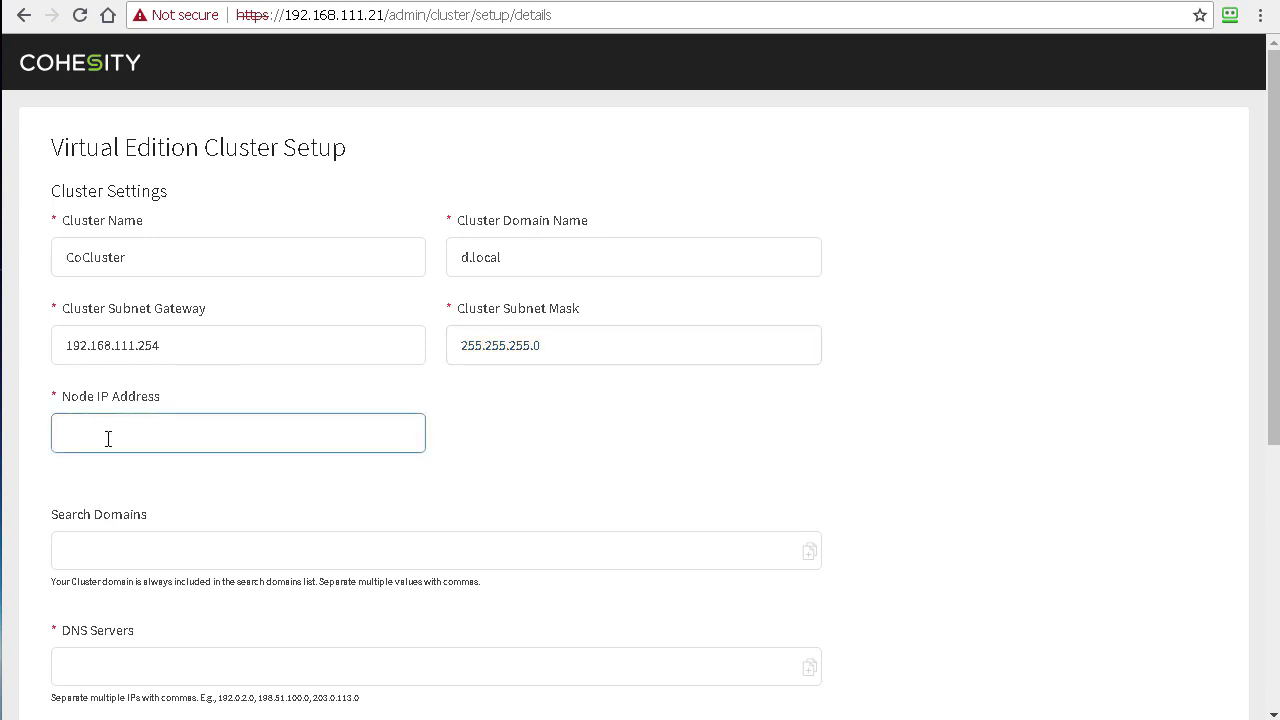
type("192.168.111.21")
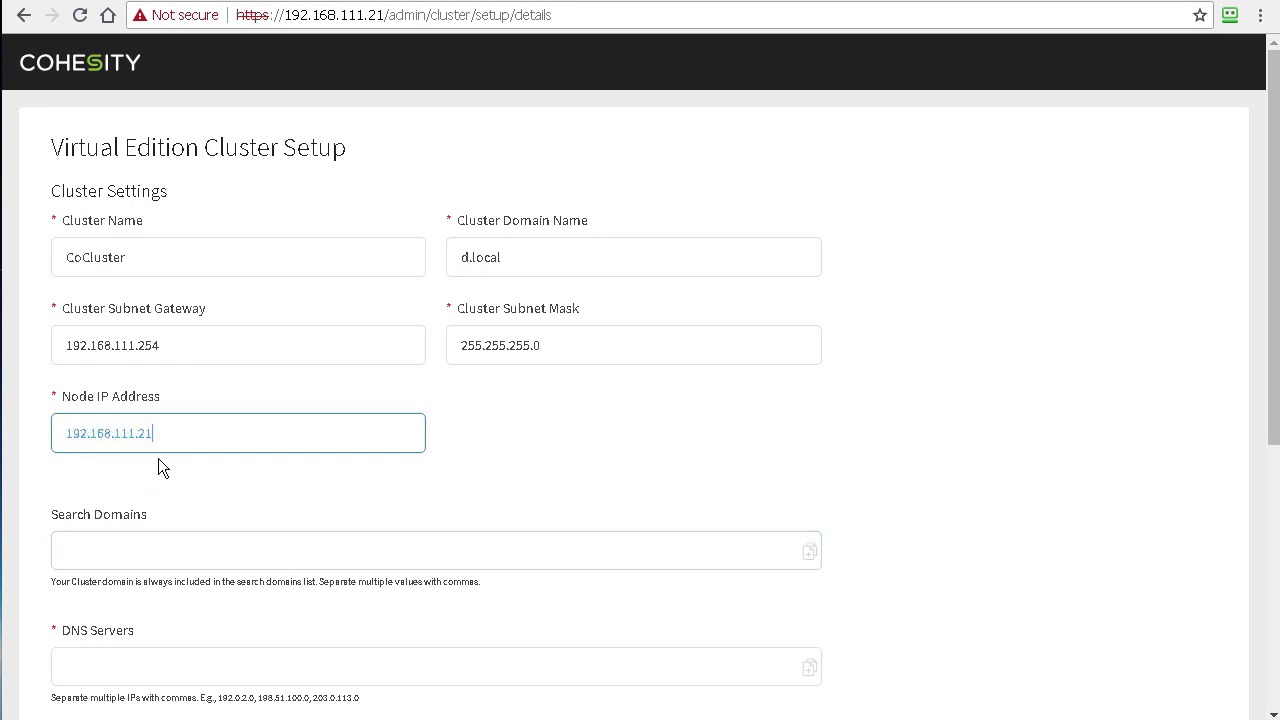
Step: Set both DNS and NTP servers to 192.168.111.4
scroll(160, 457, "down", 3)
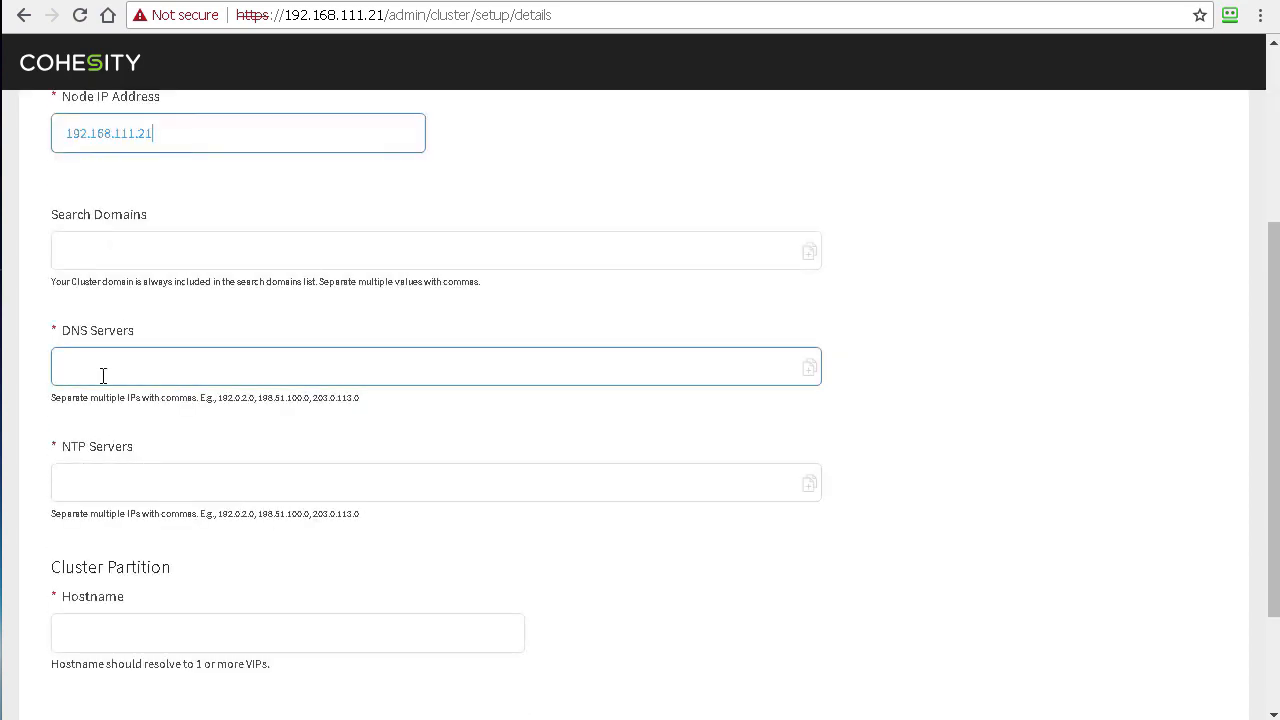
left_click(103, 375)
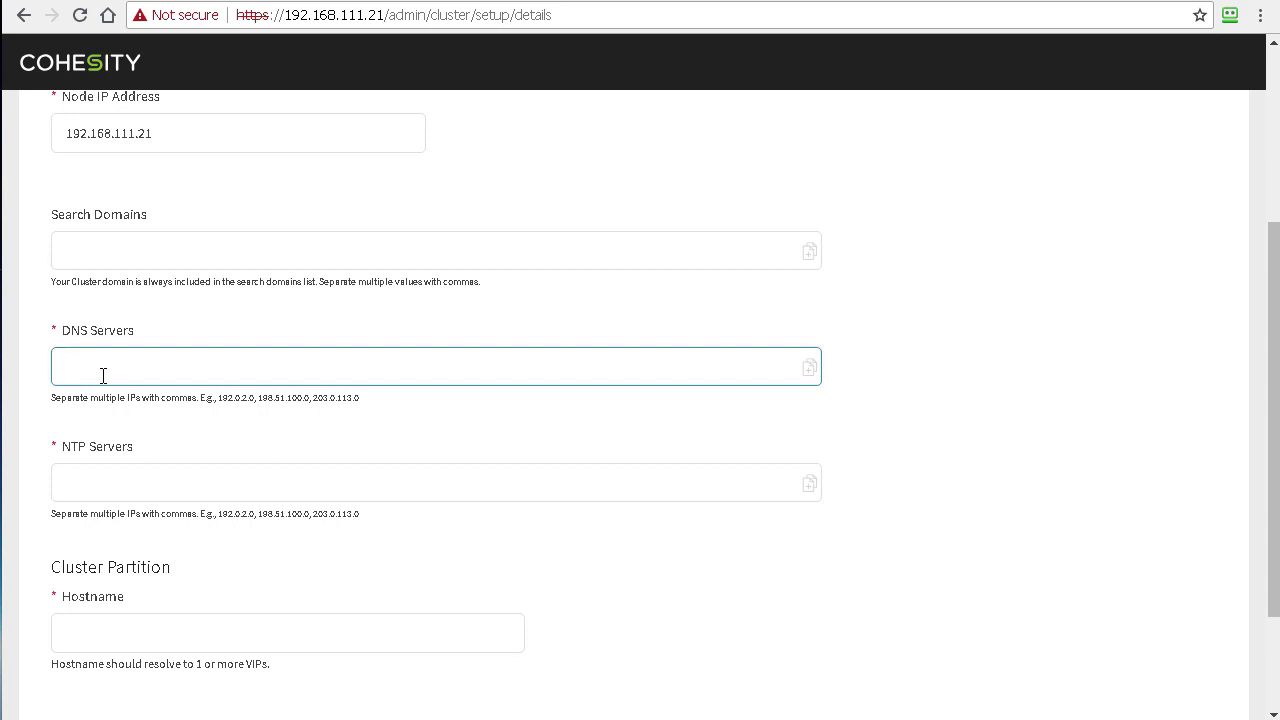
type("192.168.111.4")
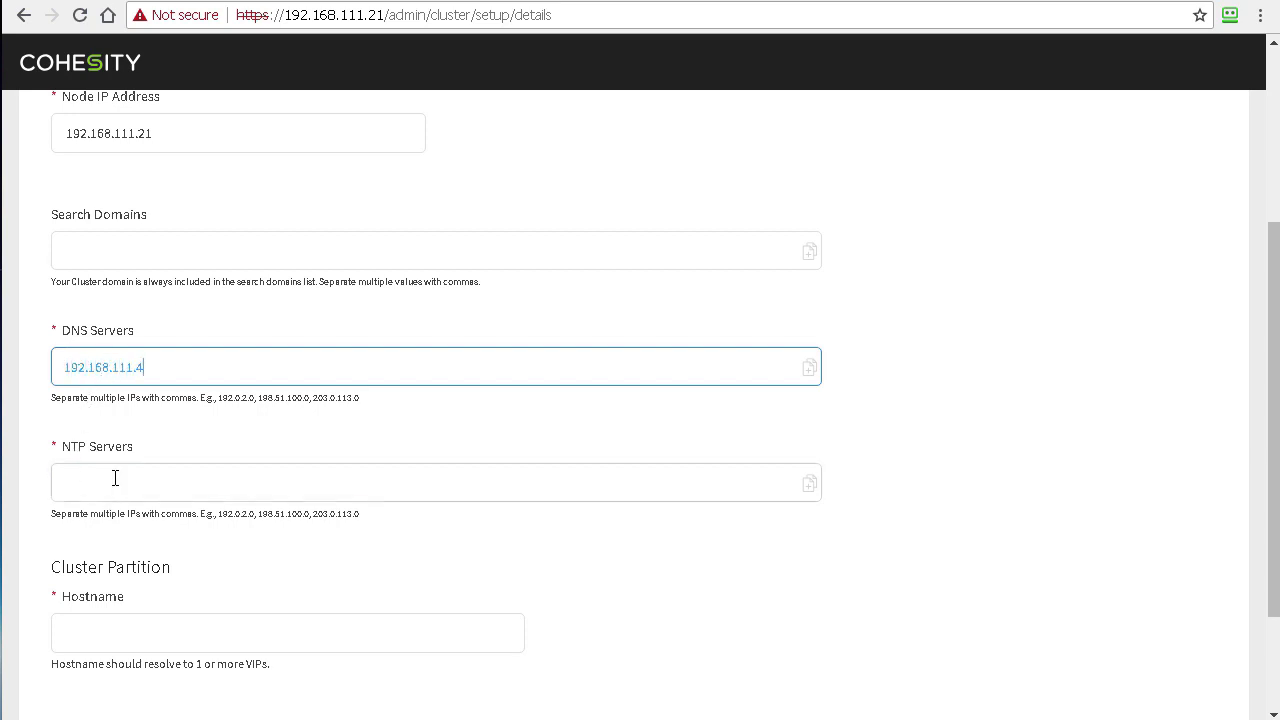
left_click(115, 478)
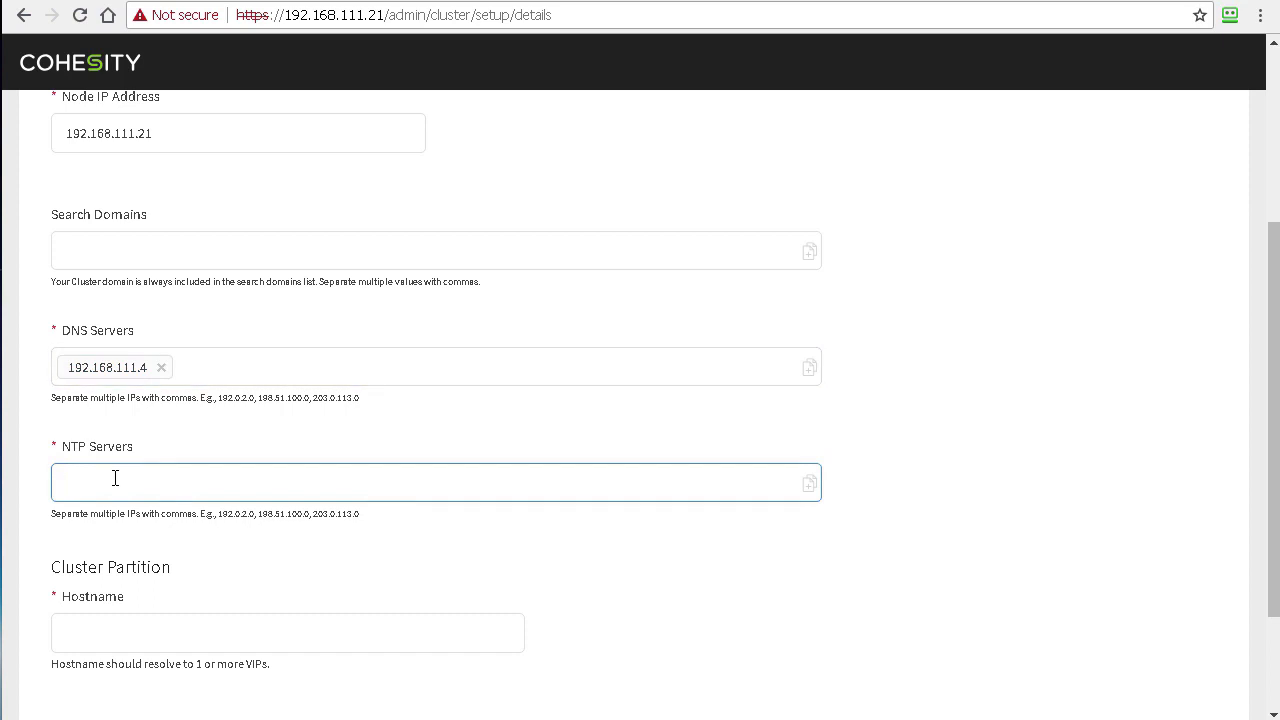
type("192.168.111.4")
Step: Enter hostname CoCluster.d.local and copy it to the clipboard
left_click(193, 615)
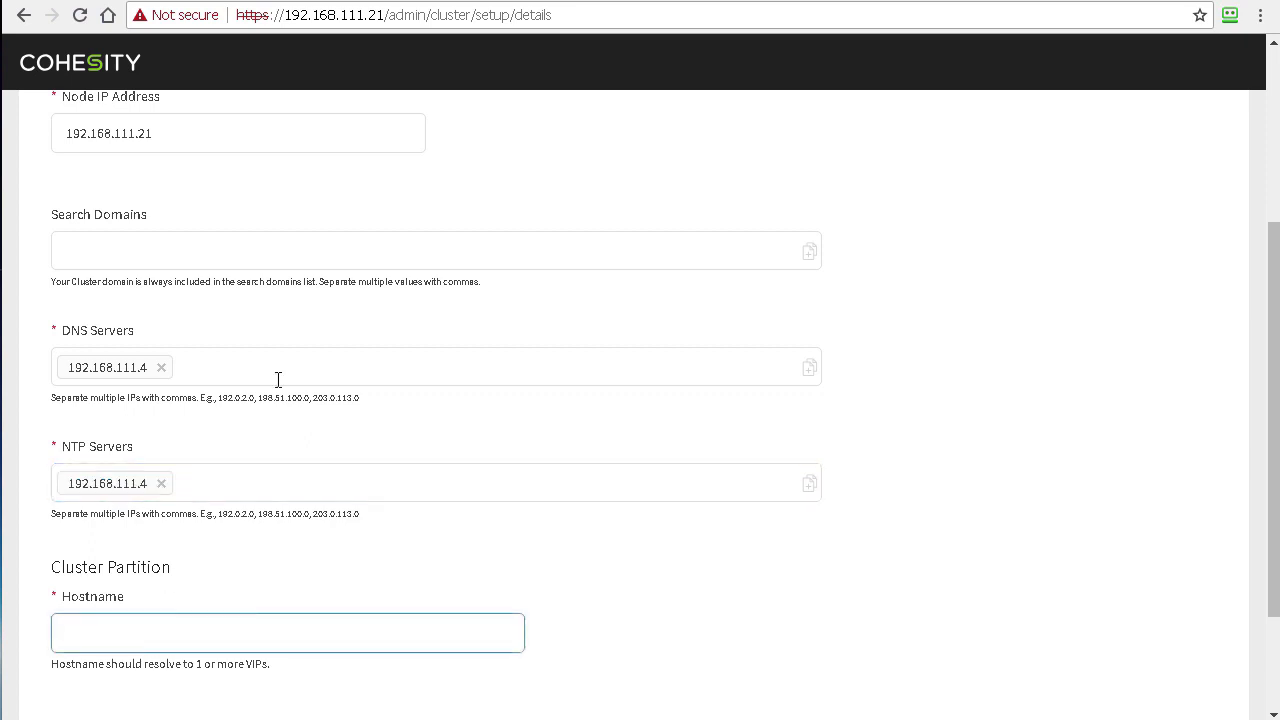
scroll(108, 535, "down", 1)
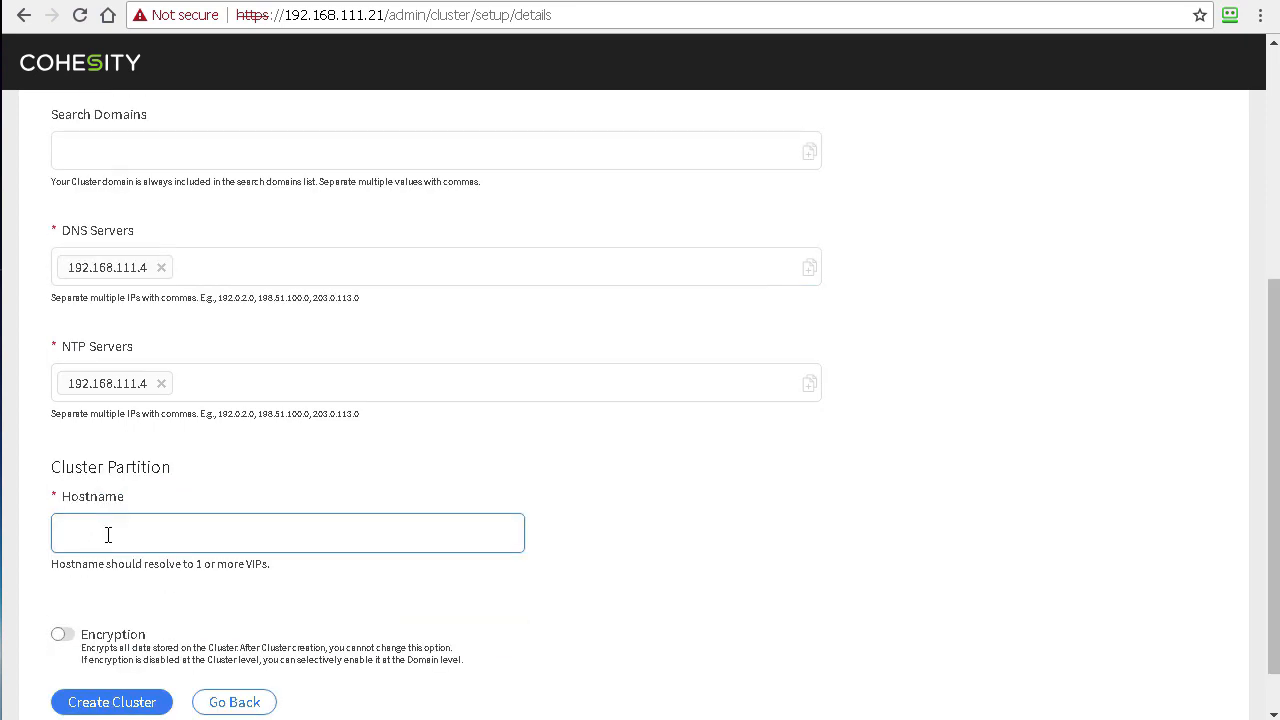
type("CoCluster.d.local")
left_click_drag(168, 534, 64, 534)
right_click(80, 538)
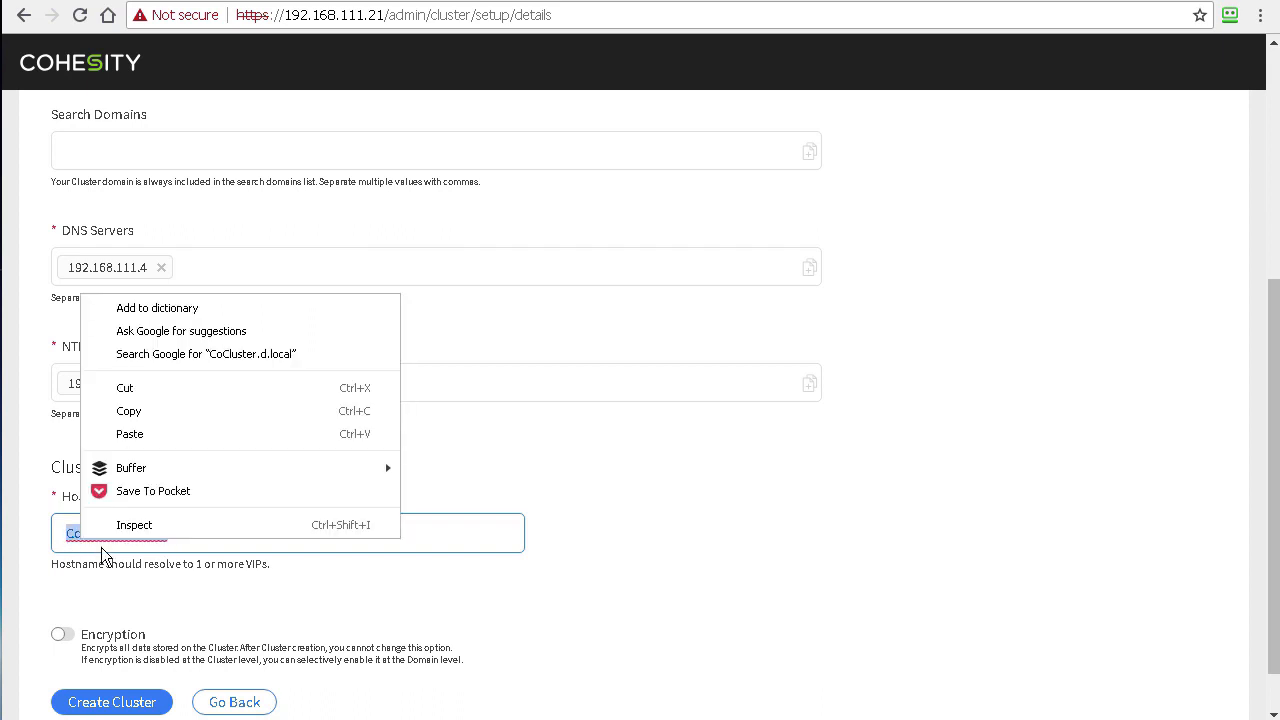
left_click(140, 411)
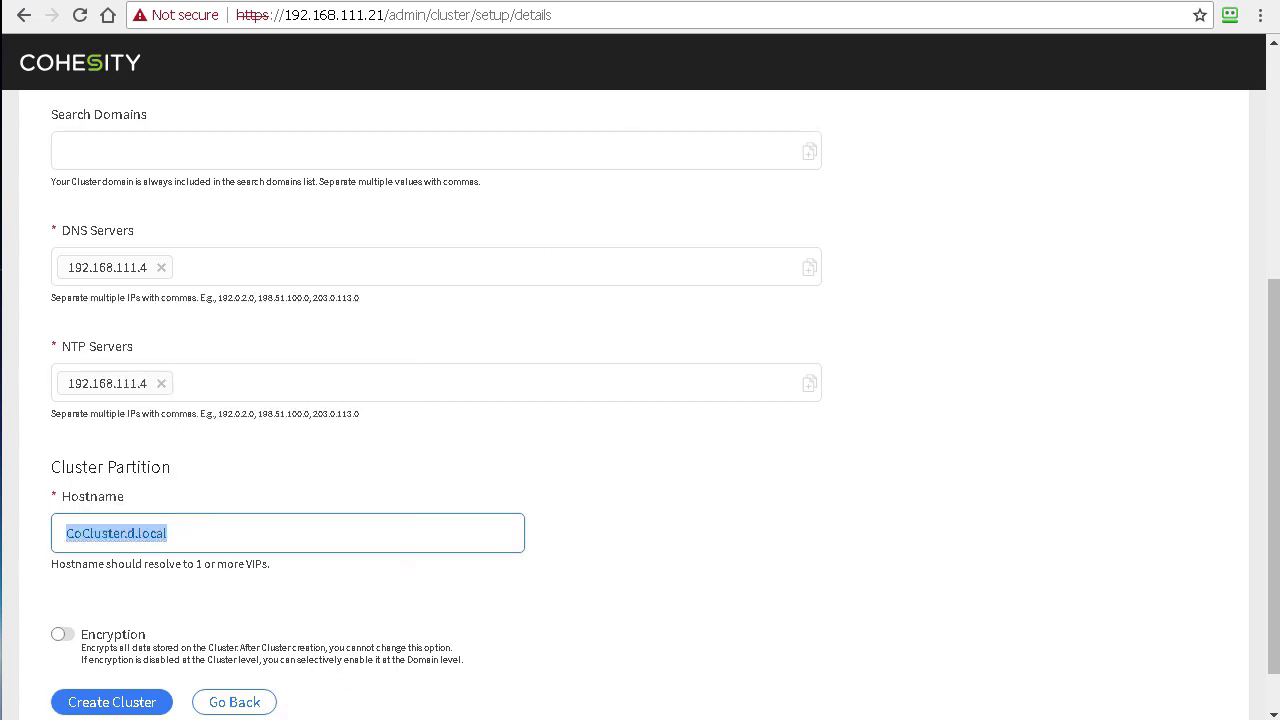
key("super")
Step: Run nslookup CoCluster.d.local in Command Prompt, confirming 192.168.111.21, then exit
type("cmd")
key("Return")
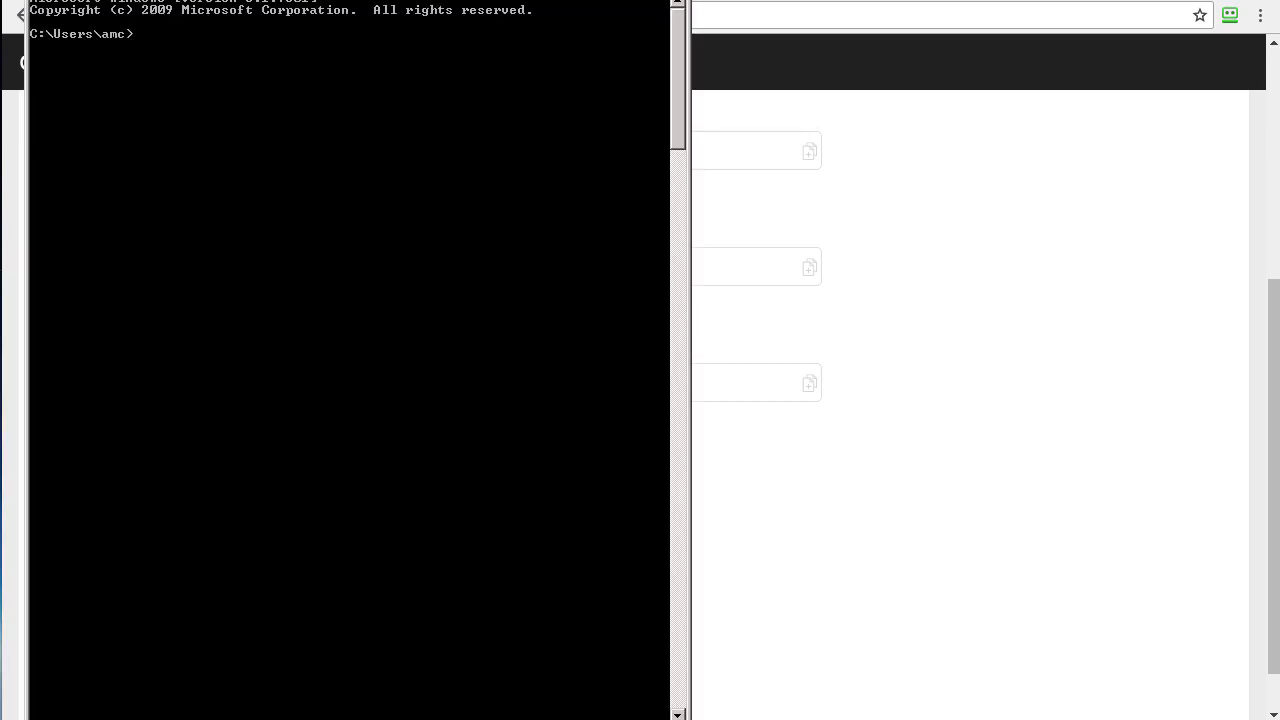
type("nslookup")
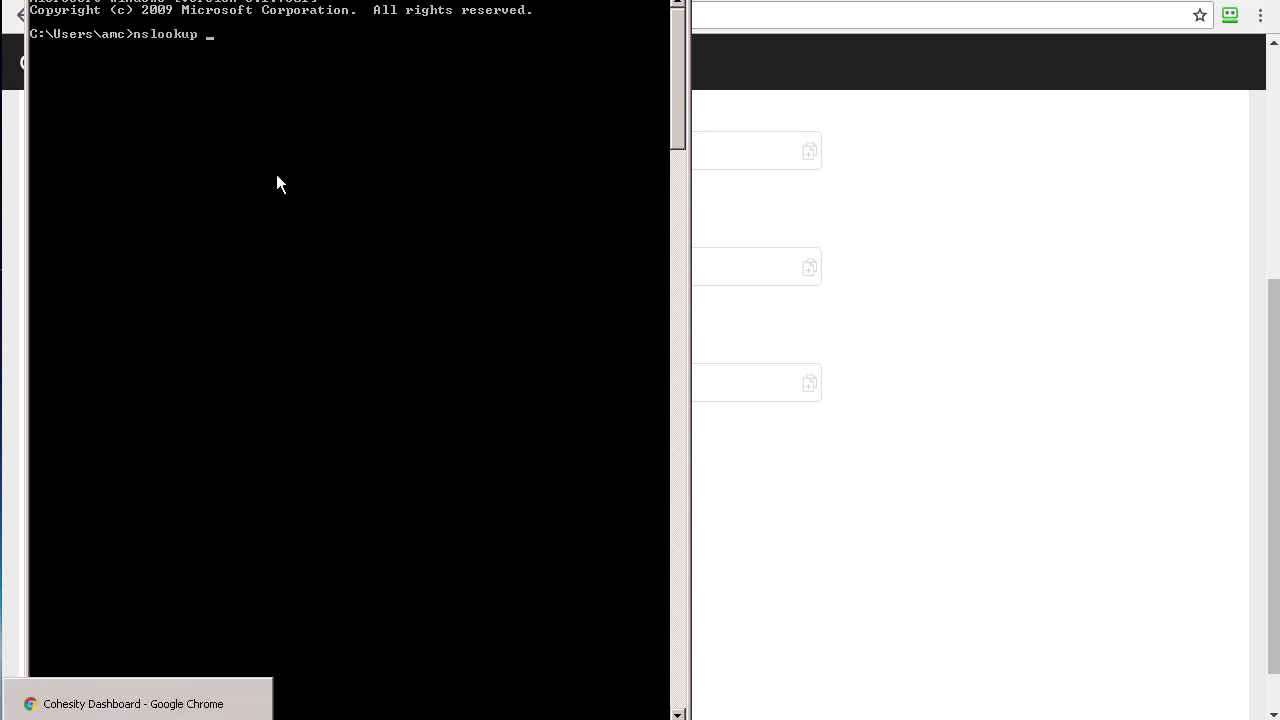
type(" CoCluster.d.local")
key("Return")
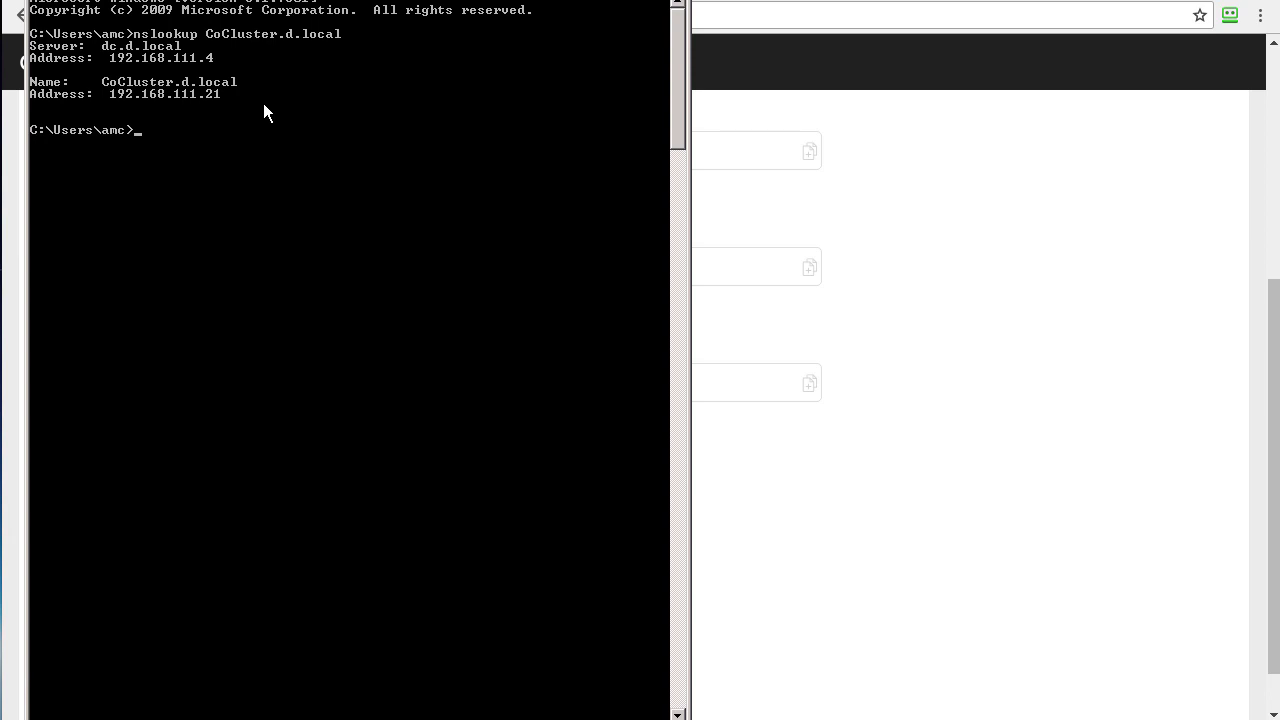
type("exit")
key("Return")
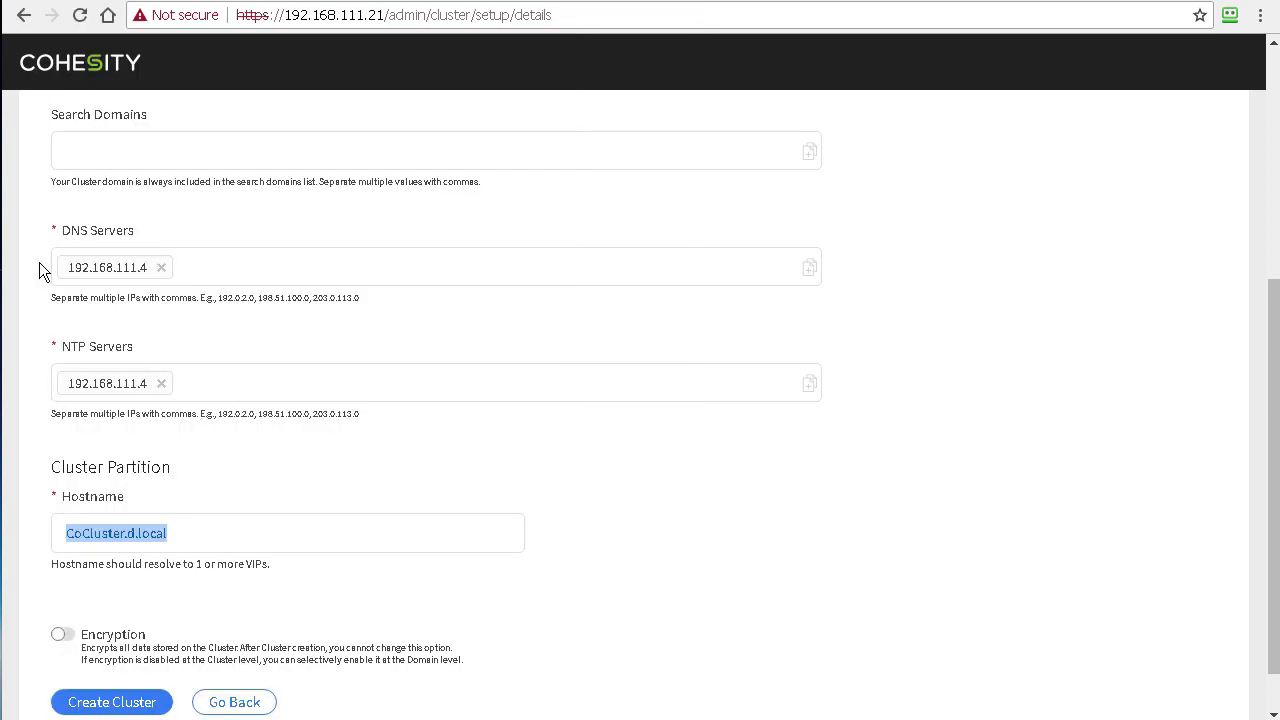
Step: Launch creation of the one-node CoCluster with the entered settings
left_click(110, 704)
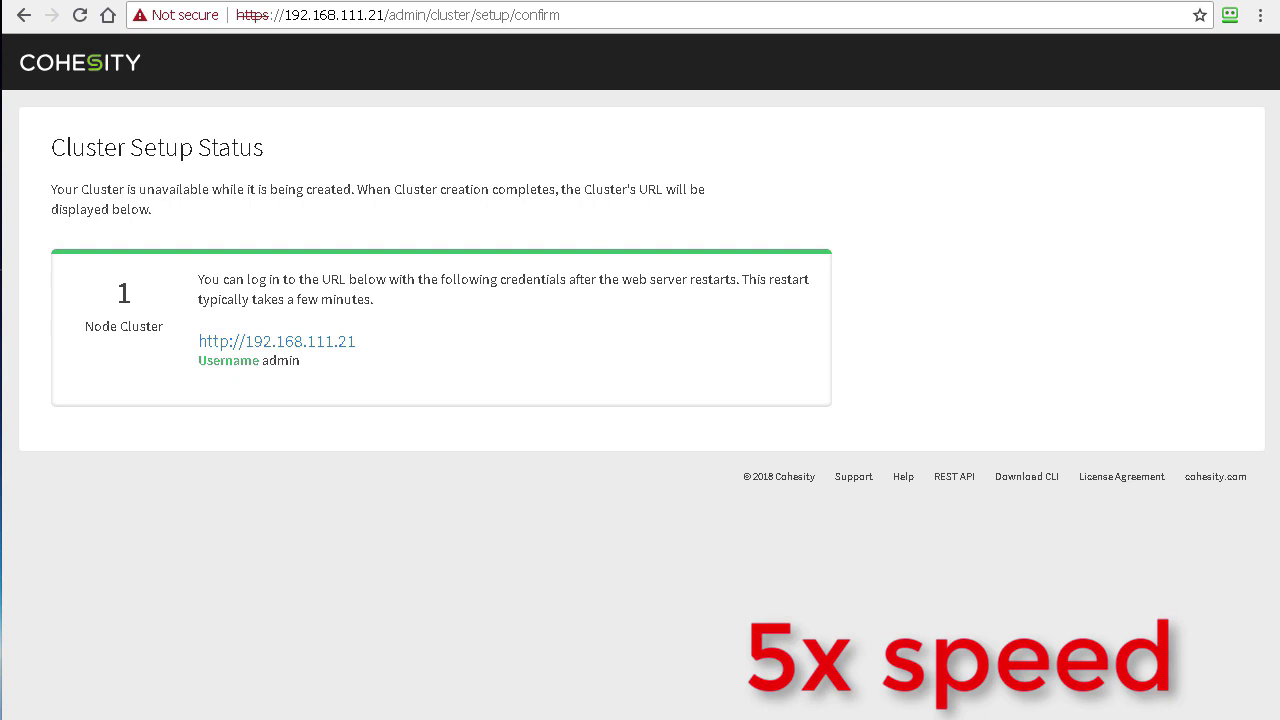
left_click(324, 344)
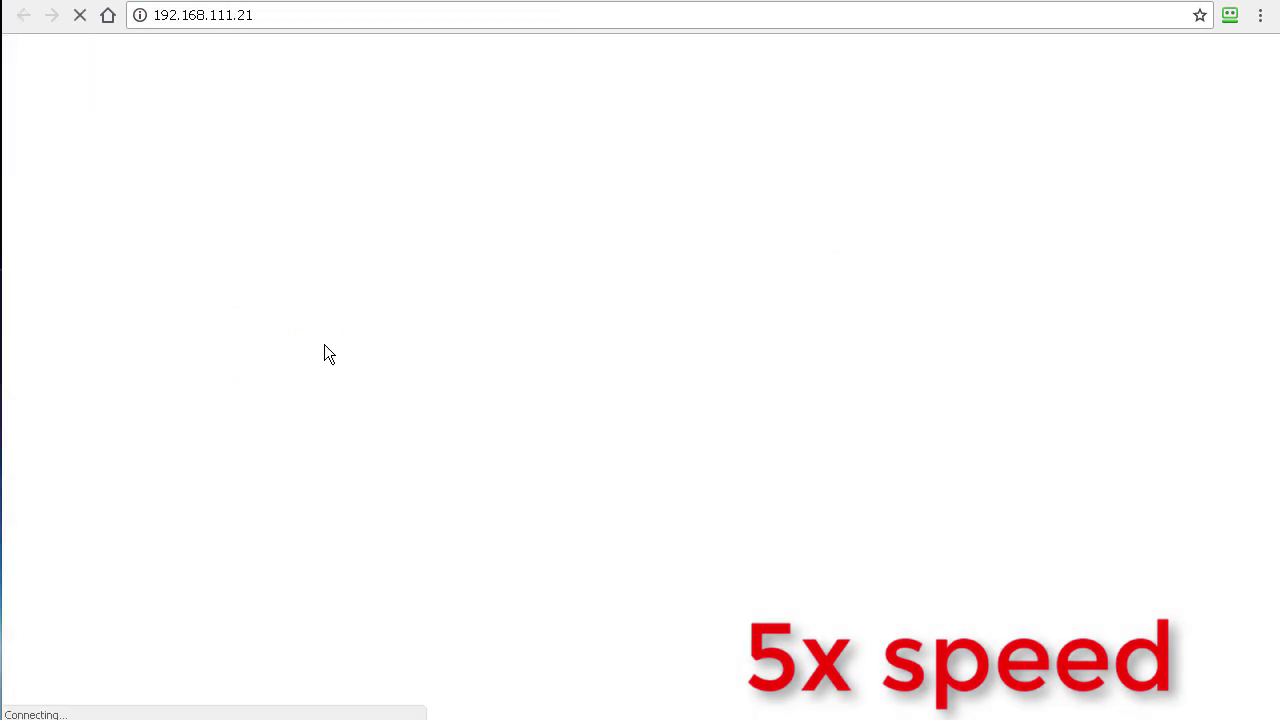
key("alt+Left")
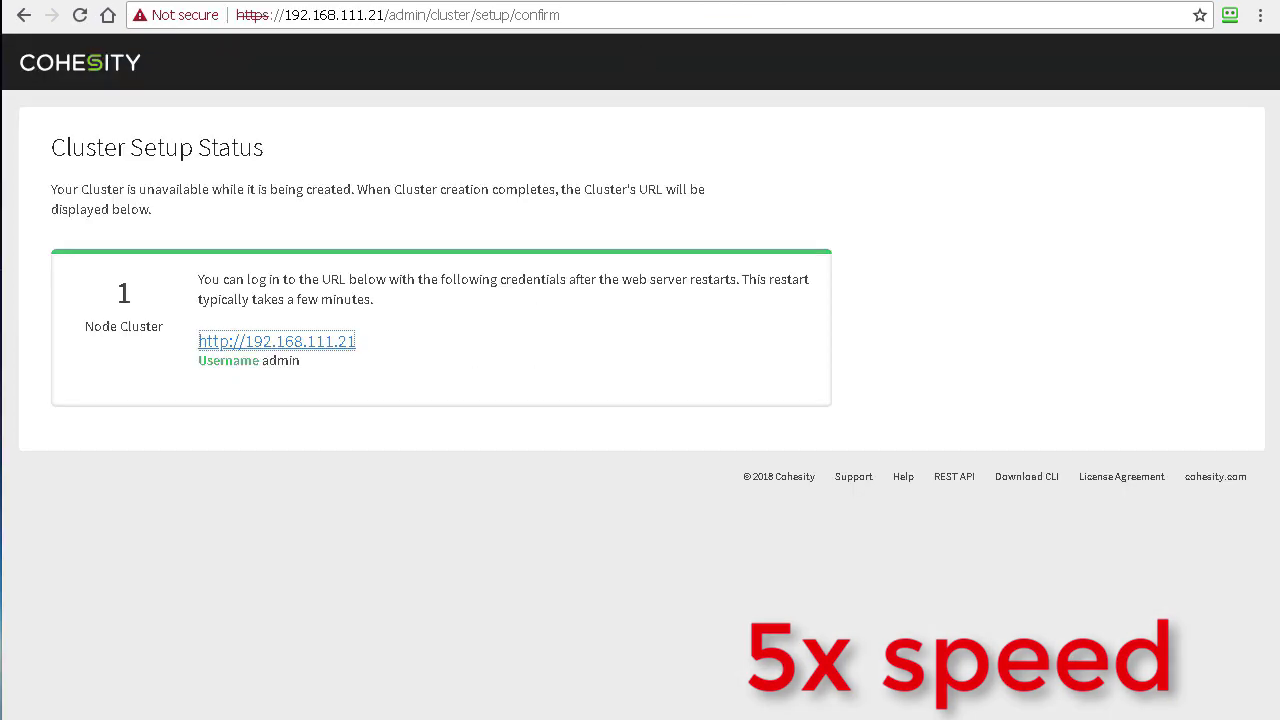
Step: Get past the certificate warning and sign in to CoCluster as admin with its password
left_click(300, 341)
left_click(392, 526)
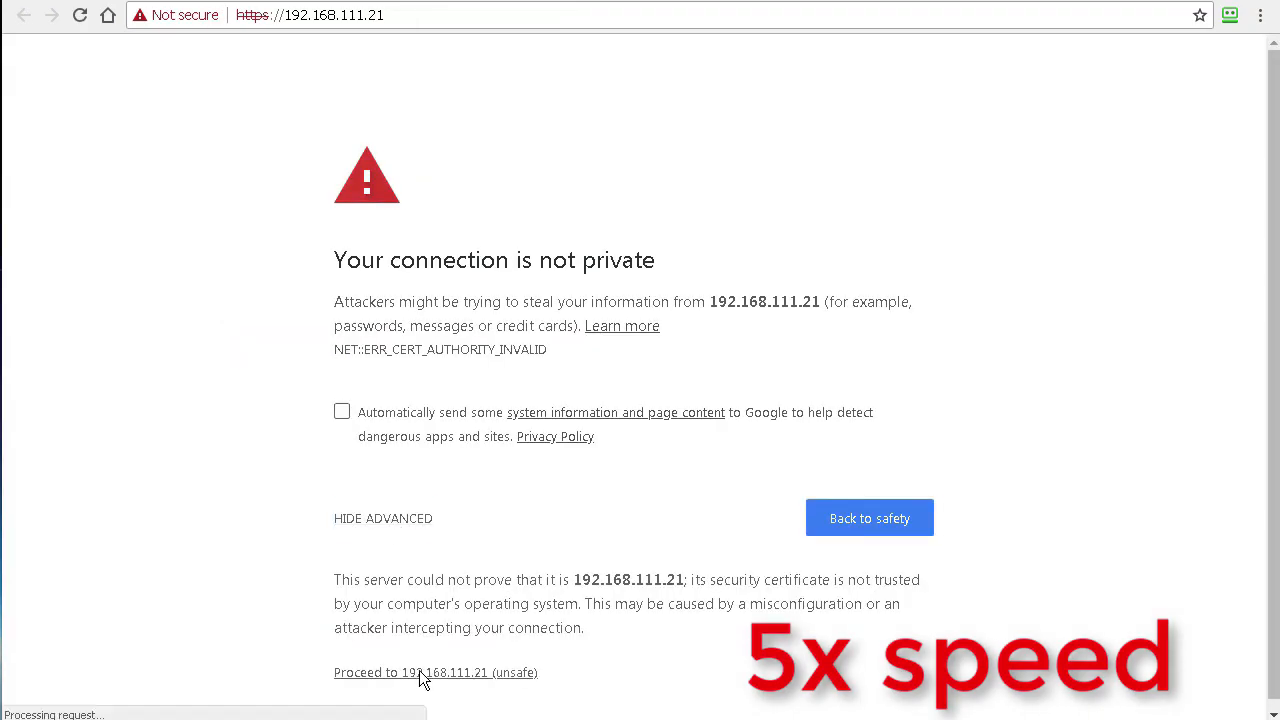
left_click(420, 674)
left_click(544, 279)
type("admin")
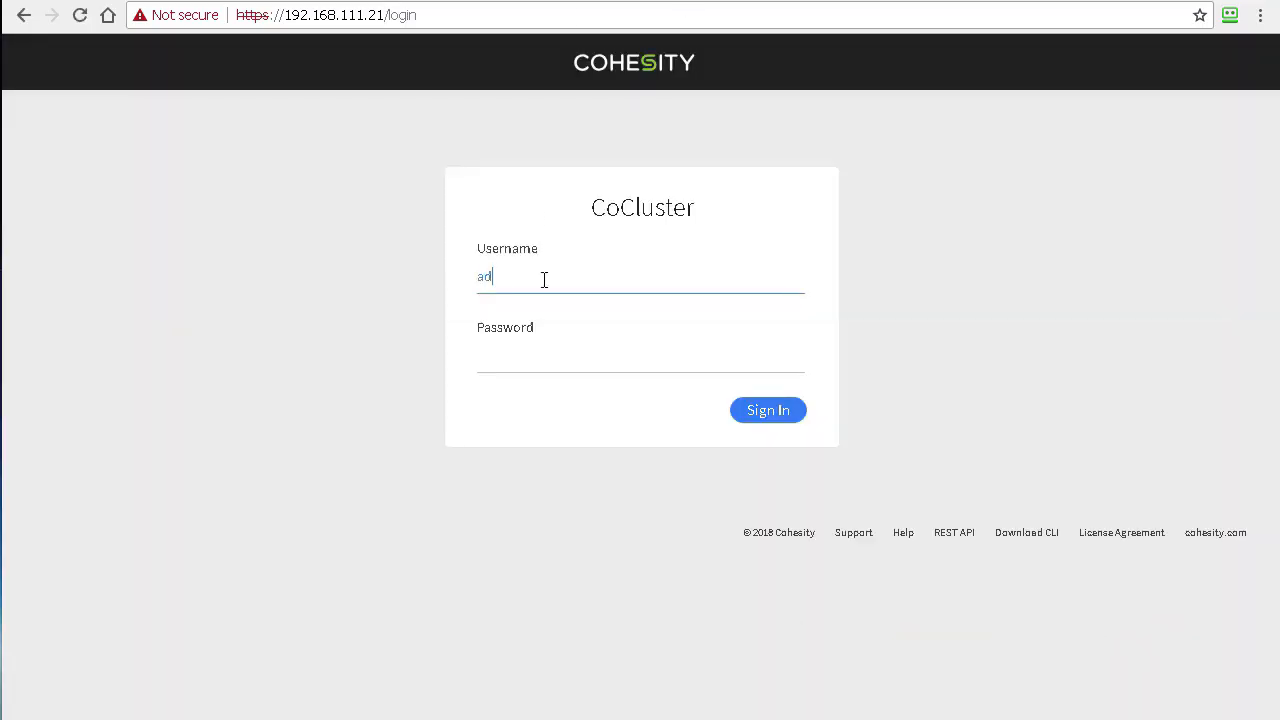
key("Tab")
type("admin")
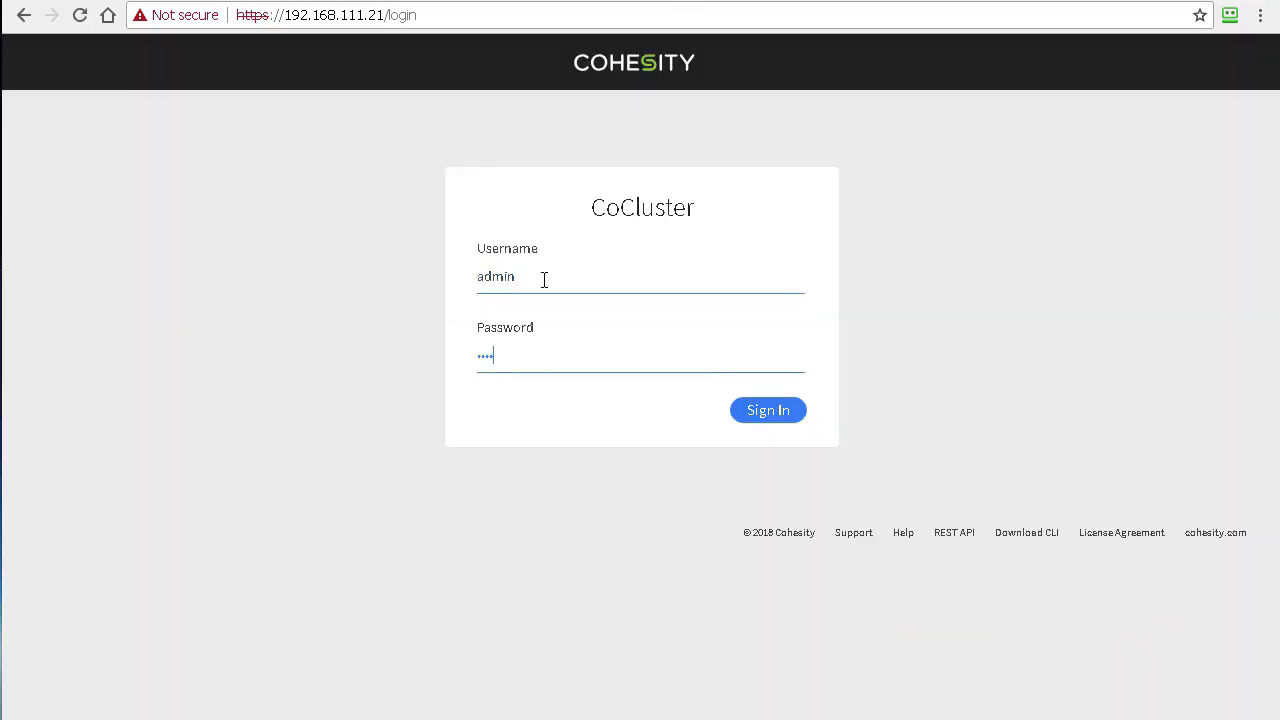
left_click(768, 410)
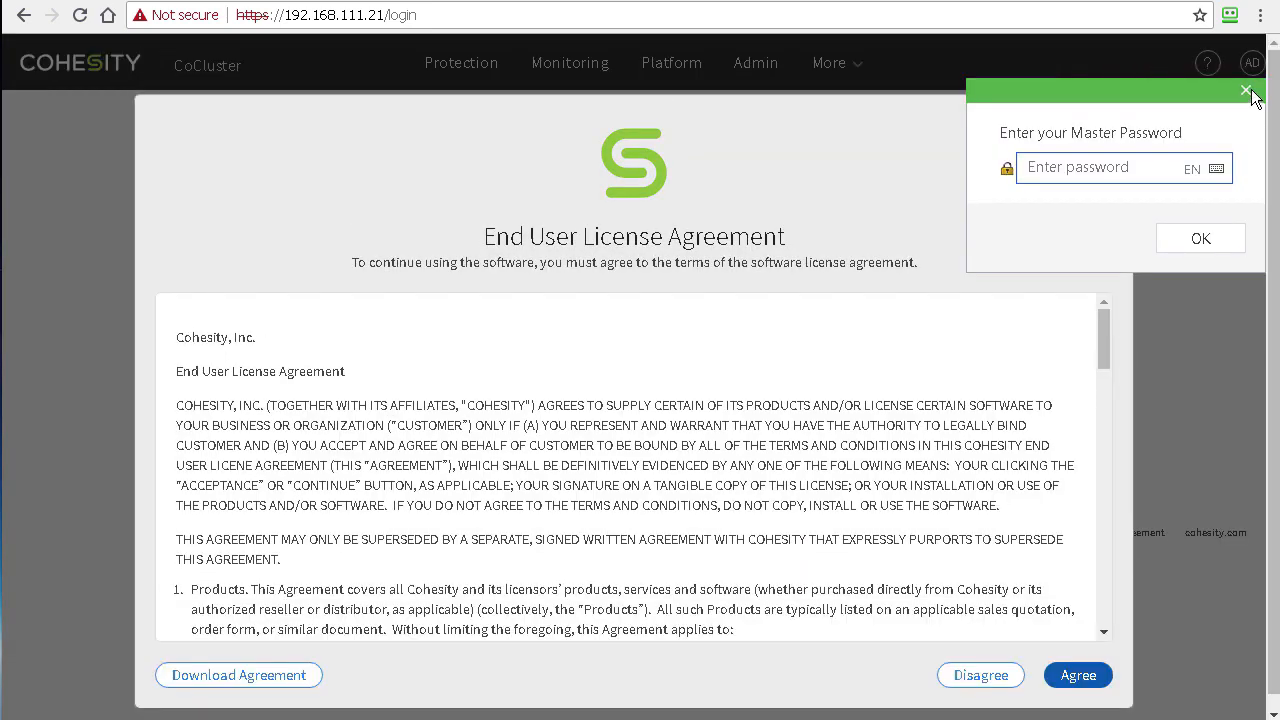
Step: Accept the end user licence agreement and submit the licence key
left_click(1246, 90)
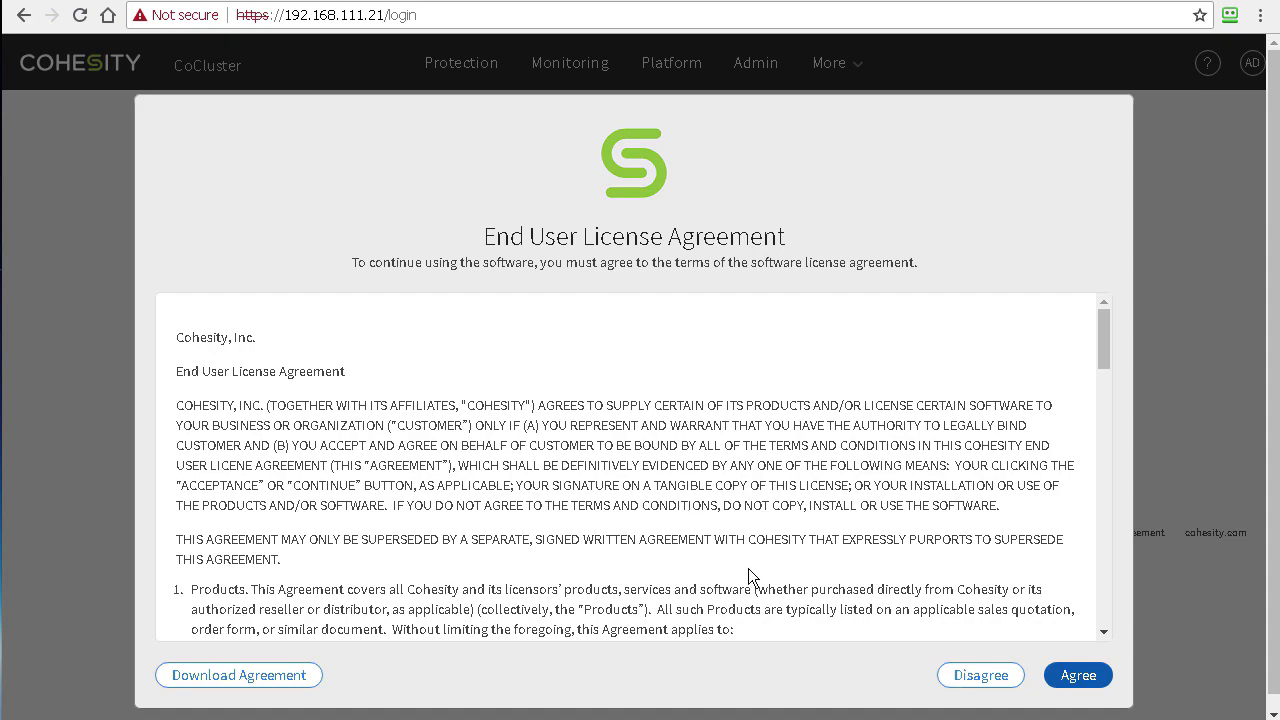
scroll(994, 520, "down", 20)
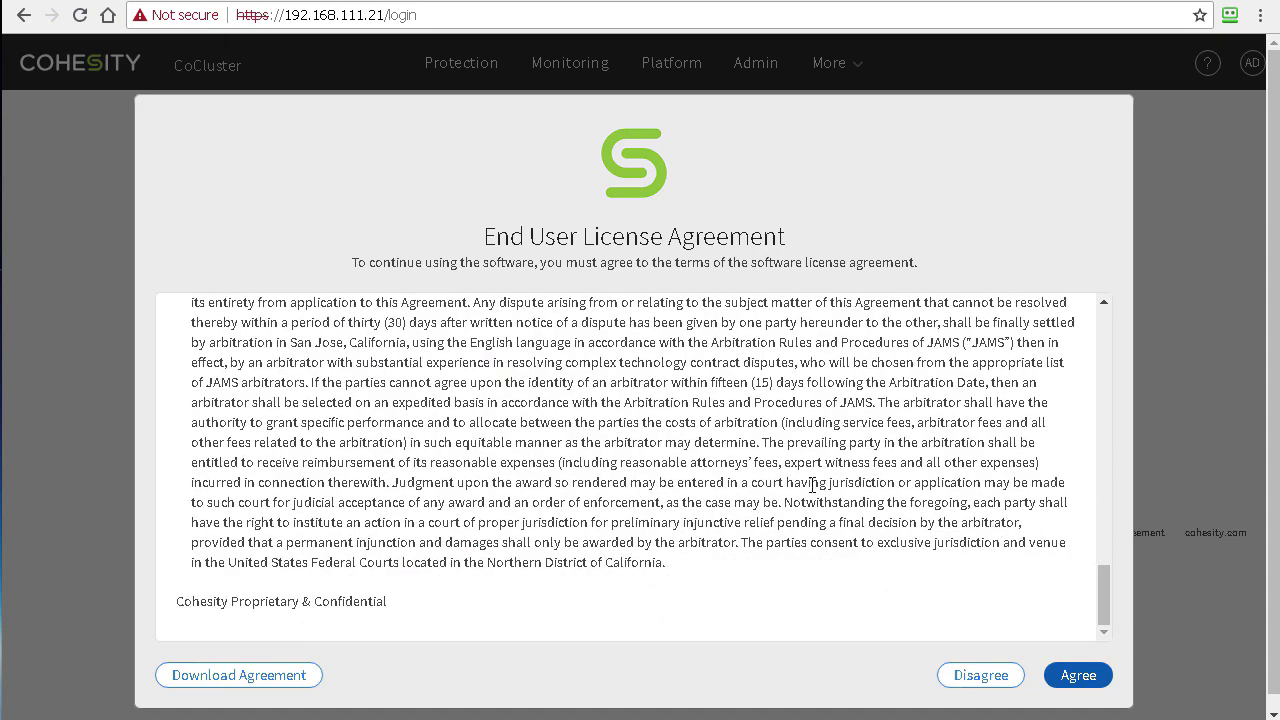
scroll(680, 500, "up", 20)
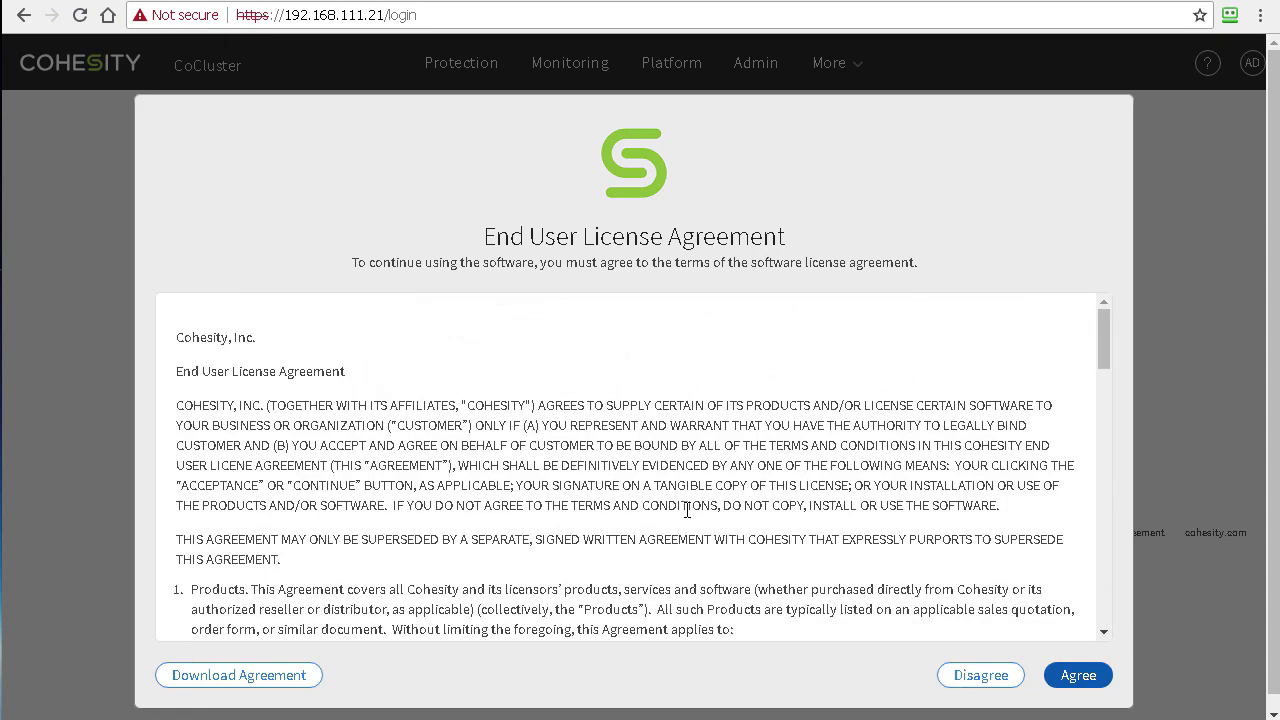
left_click(1078, 675)
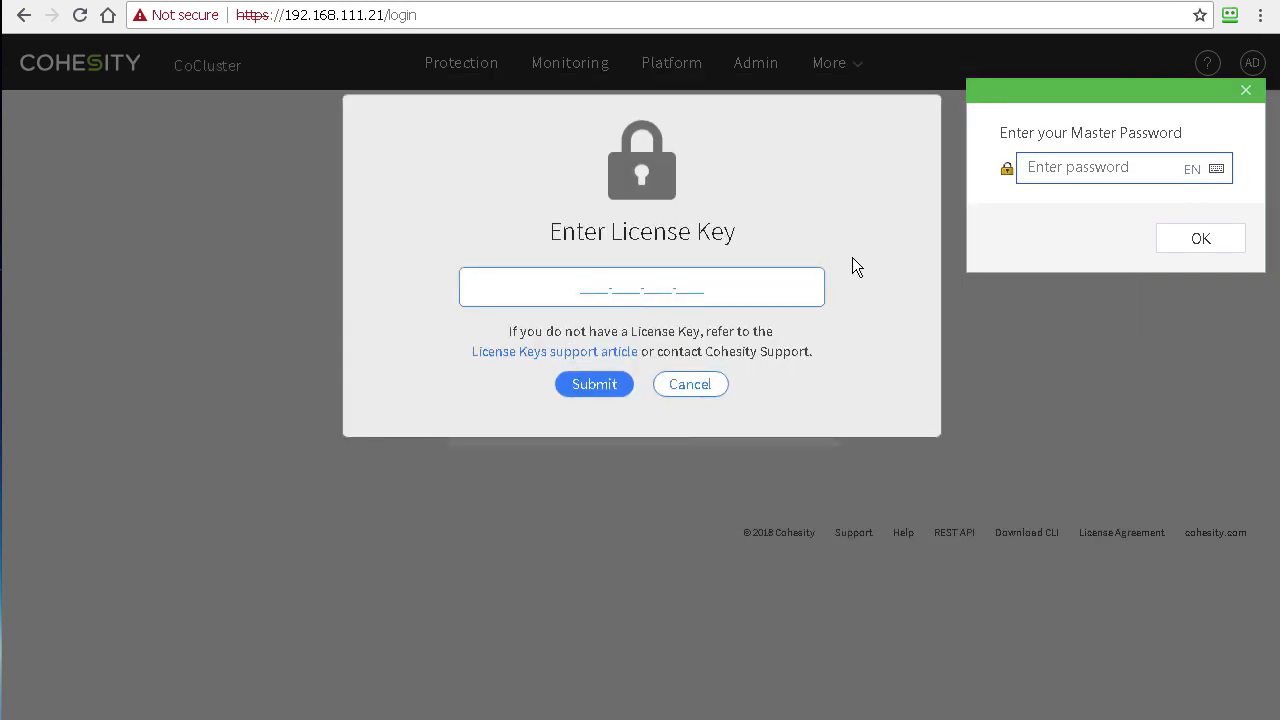
left_click(1244, 92)
left_click(1245, 93)
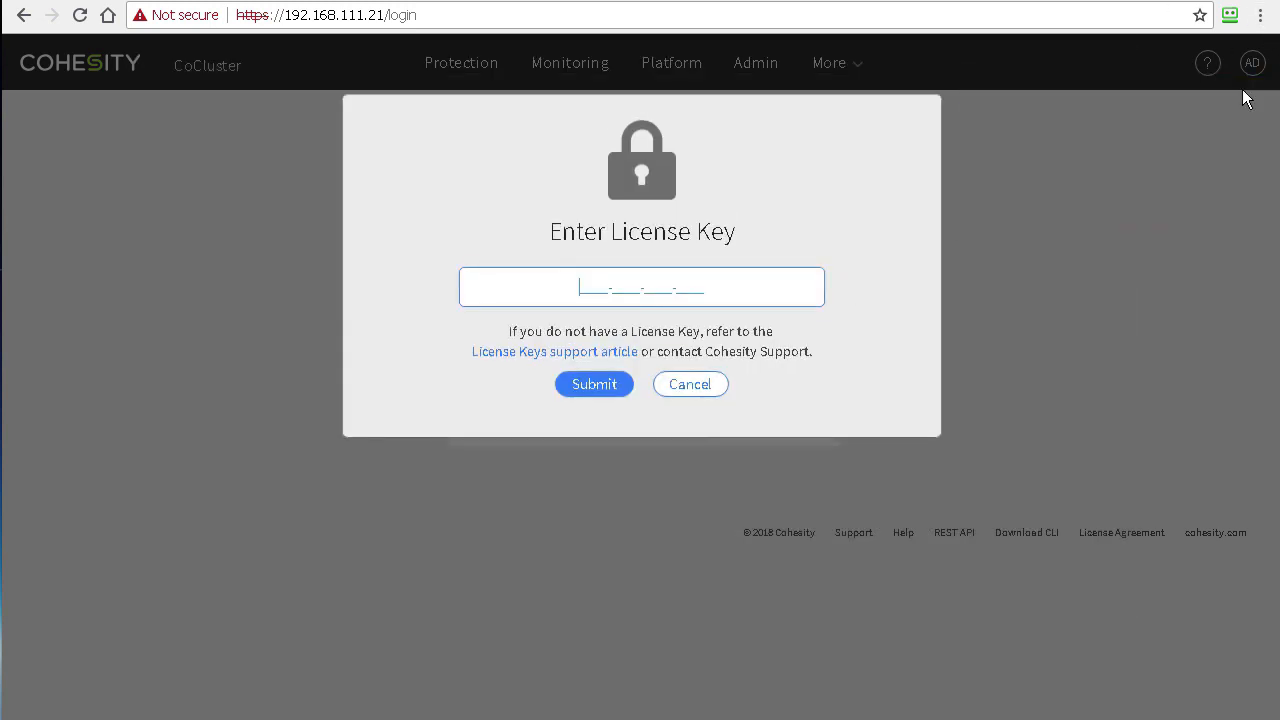
type("xxxx-xxxx-xxxx-xxxx")
key("Return")
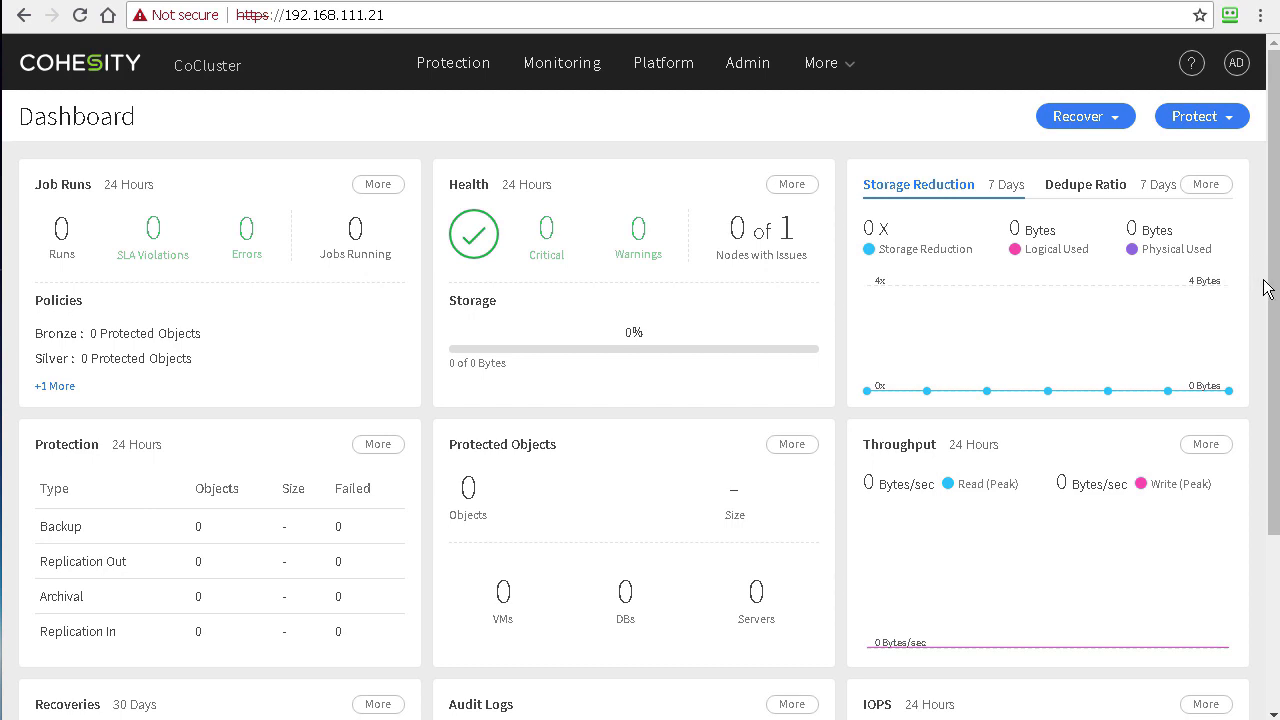
Step: Start a New VM Job from Protect > Virtual Server
left_click_drag(1275, 283, 1274, 545)
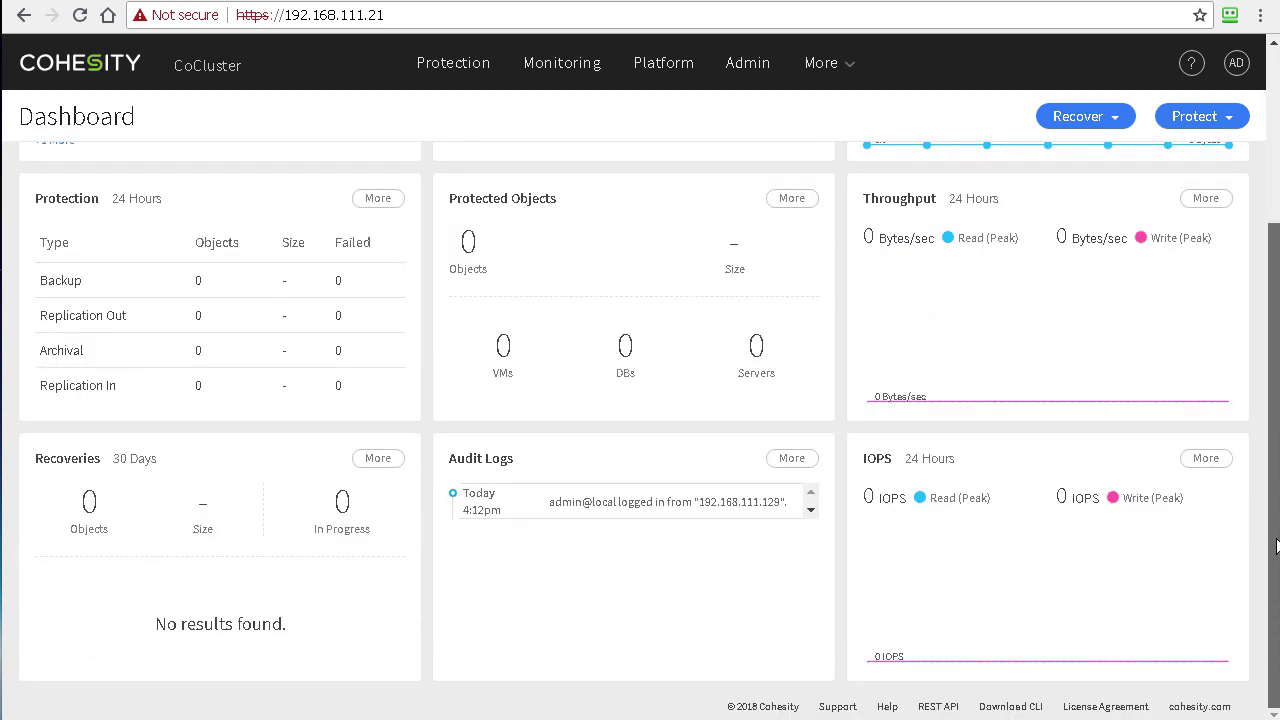
mouse_move(1272, 484)
left_mouse_down()
mouse_move(1260, 280)
mouse_move(1274, 147)
left_mouse_up()
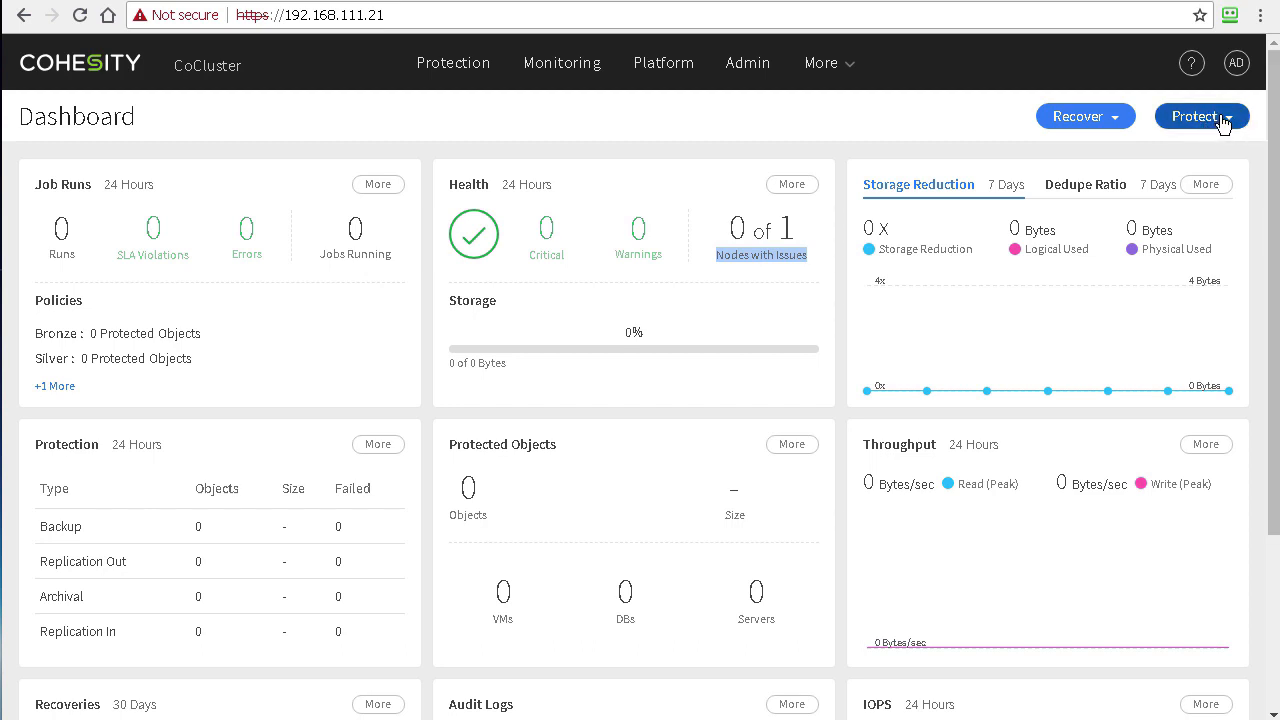
left_click(1222, 120)
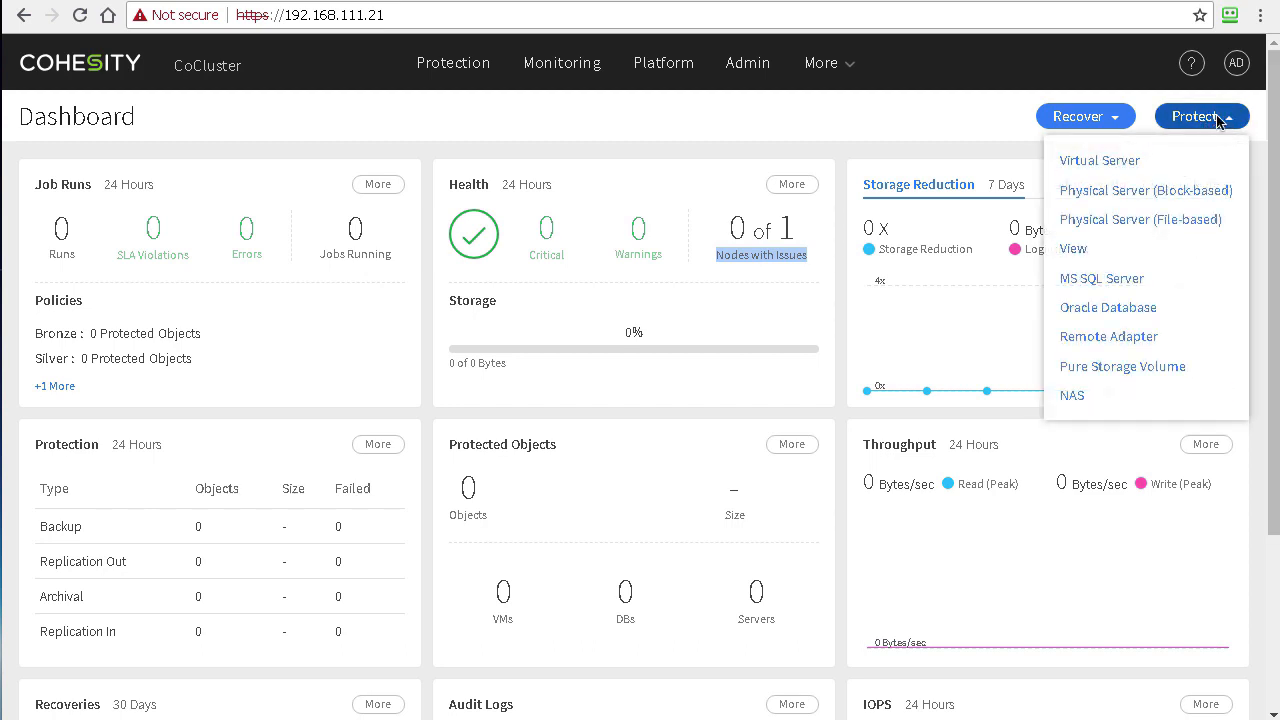
left_click(1094, 170)
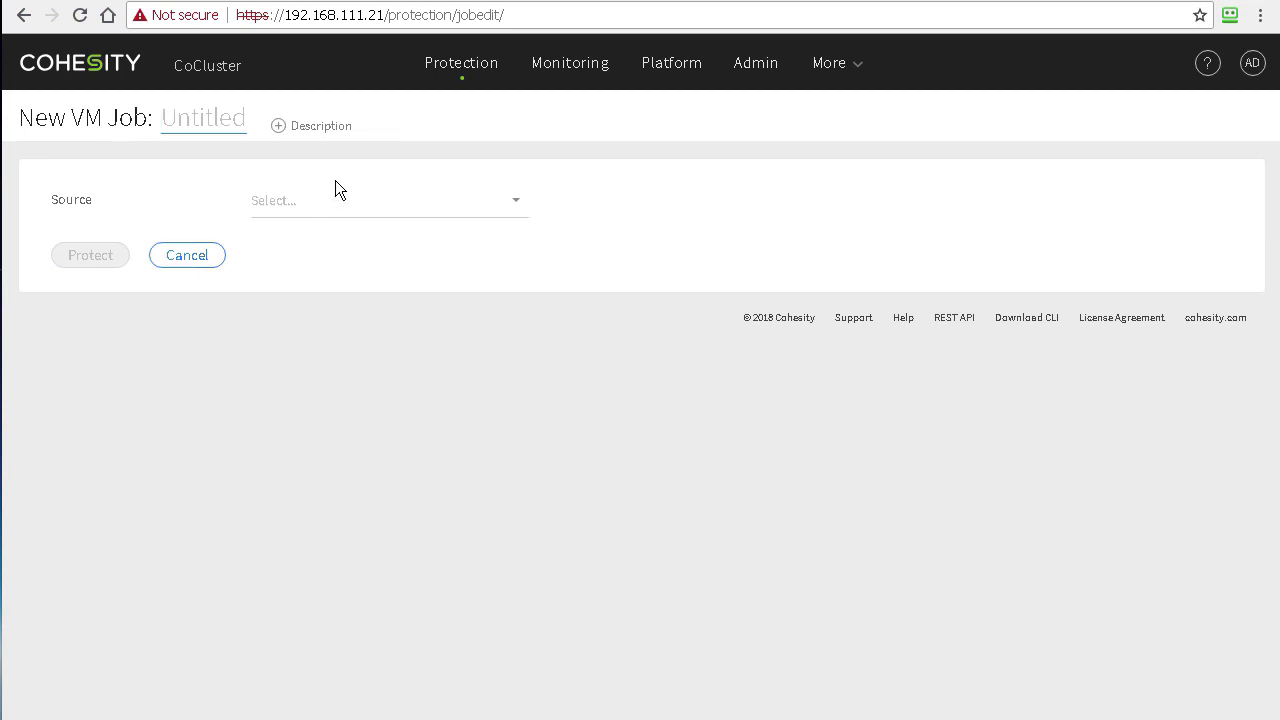
Step: Register vCenter VC.D.LOCAL as a new source using its administrator username and password
left_click(312, 194)
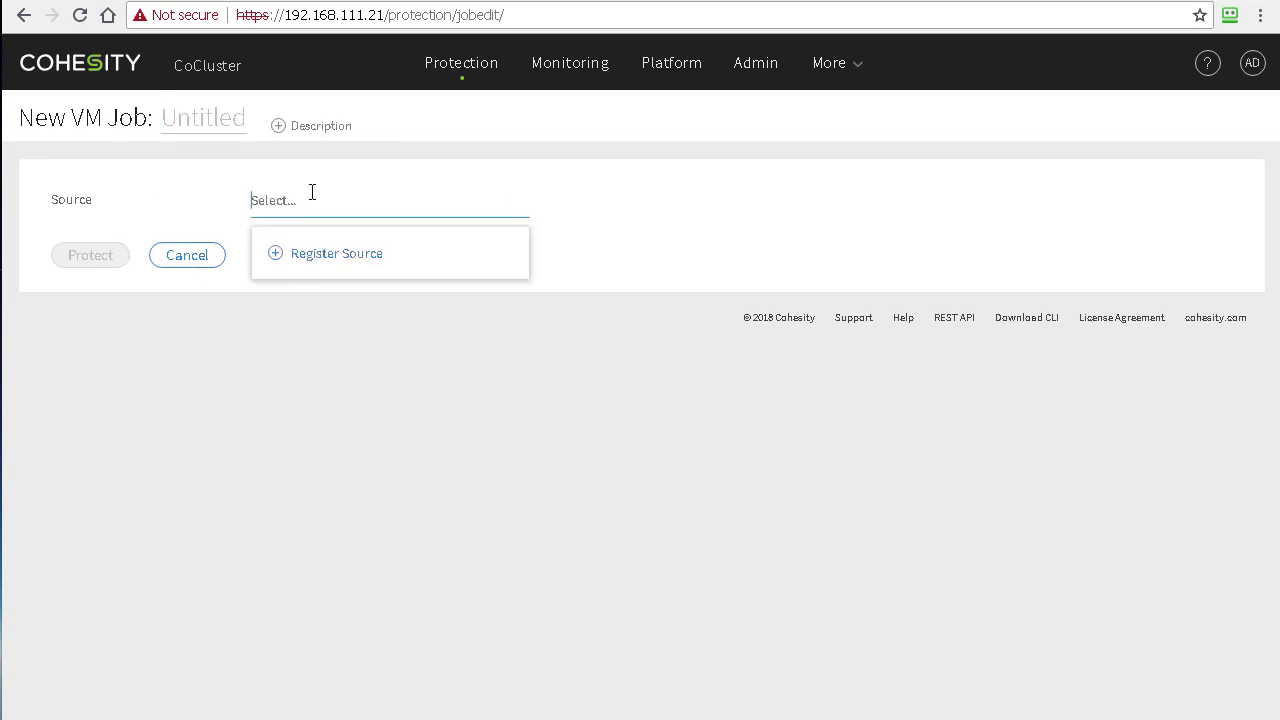
left_click(338, 259)
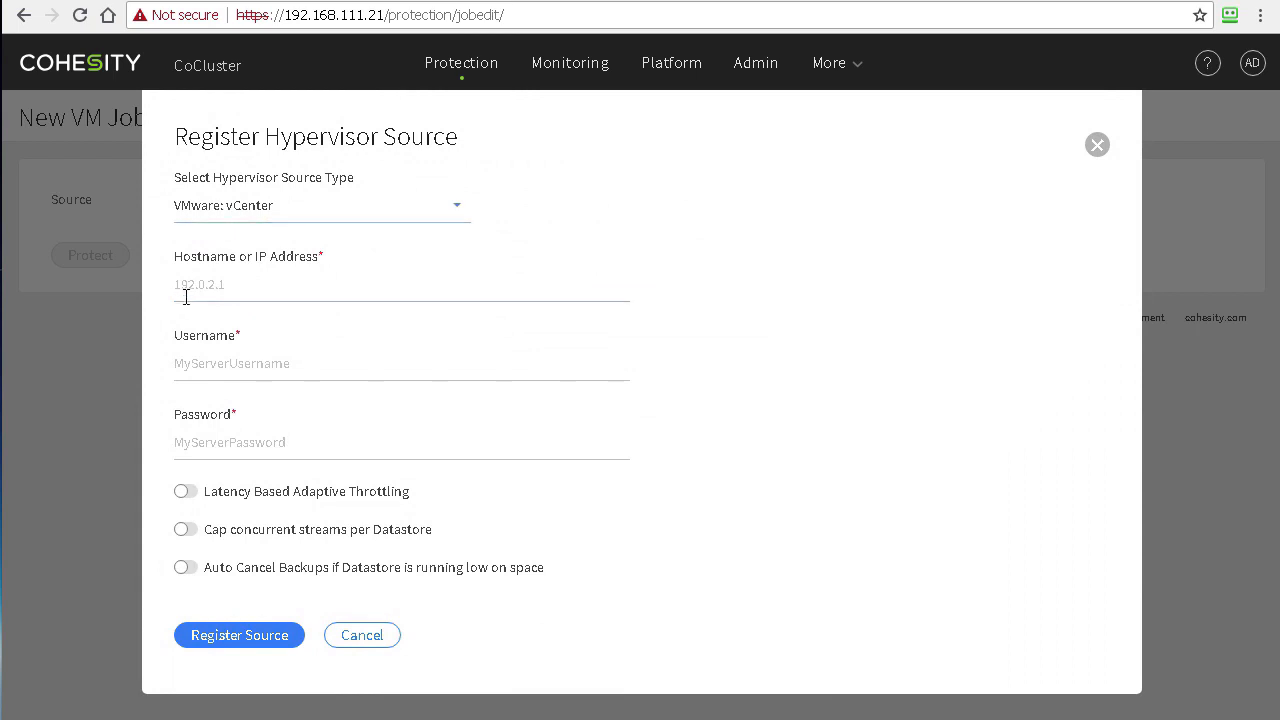
left_click(204, 287)
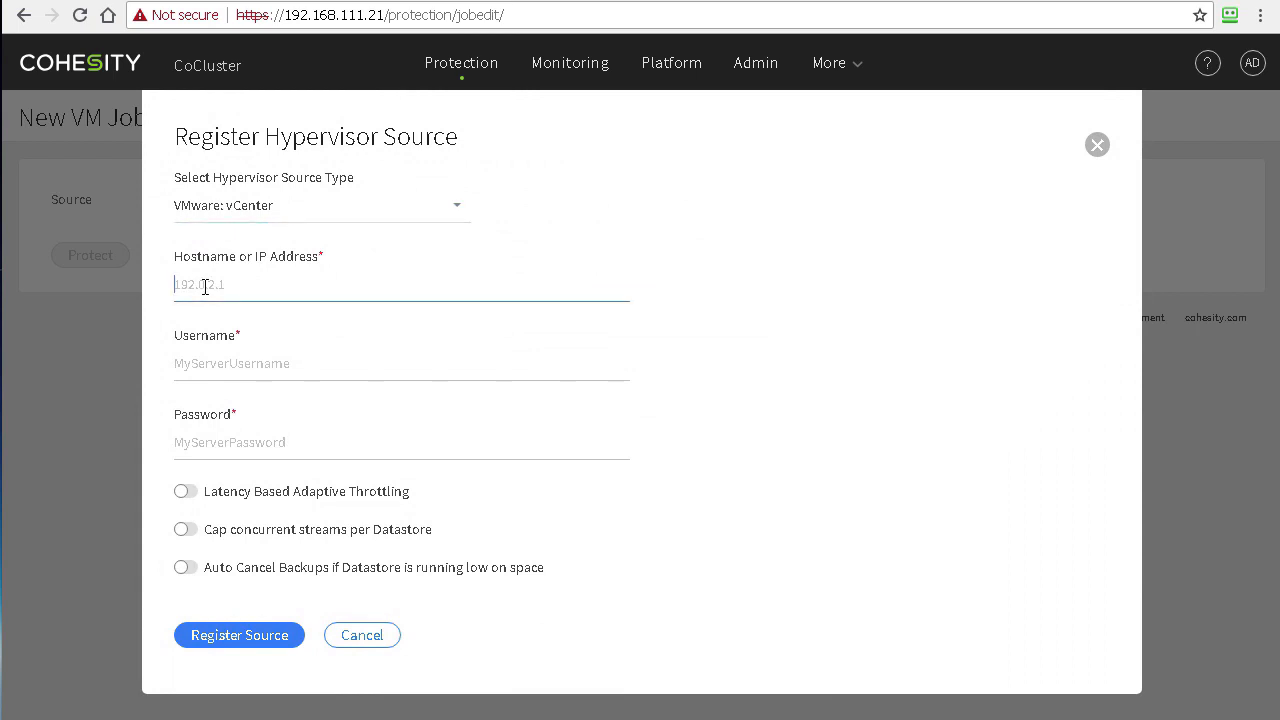
type("VC.DT.LOCAL")
key("Tab")
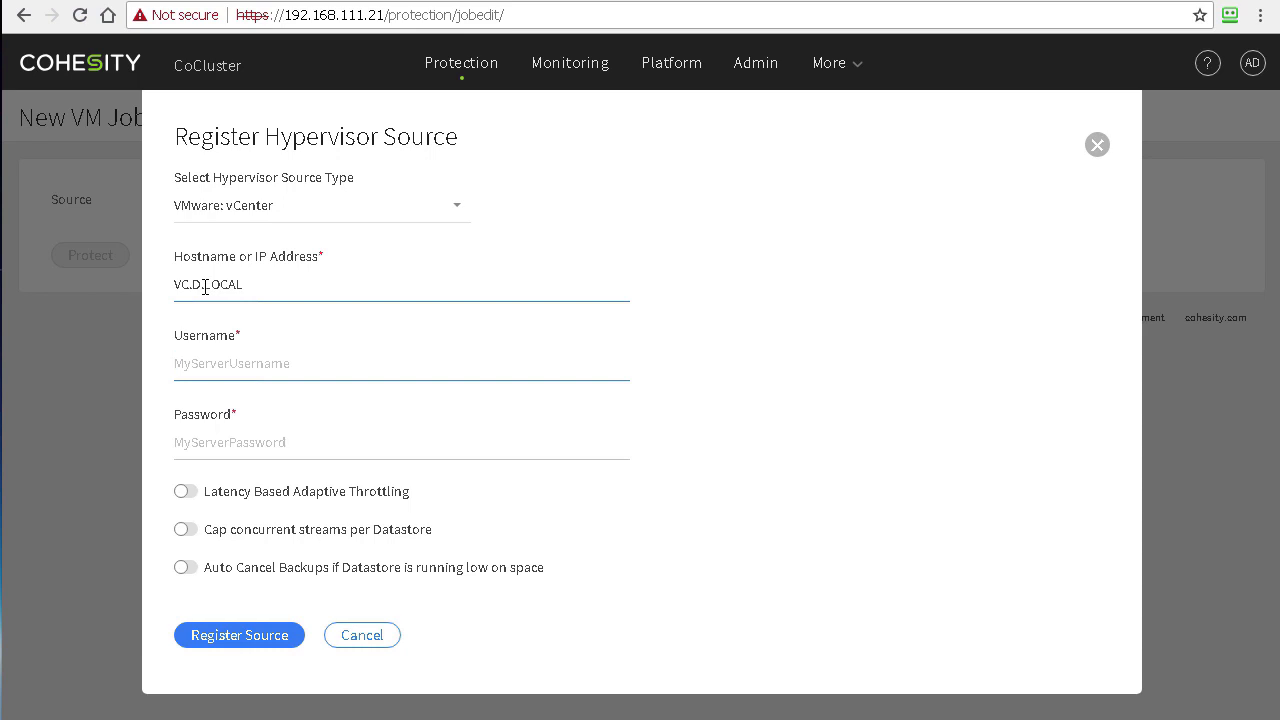
type("administrat")
type("ion")
type("or@")
type("d.local")
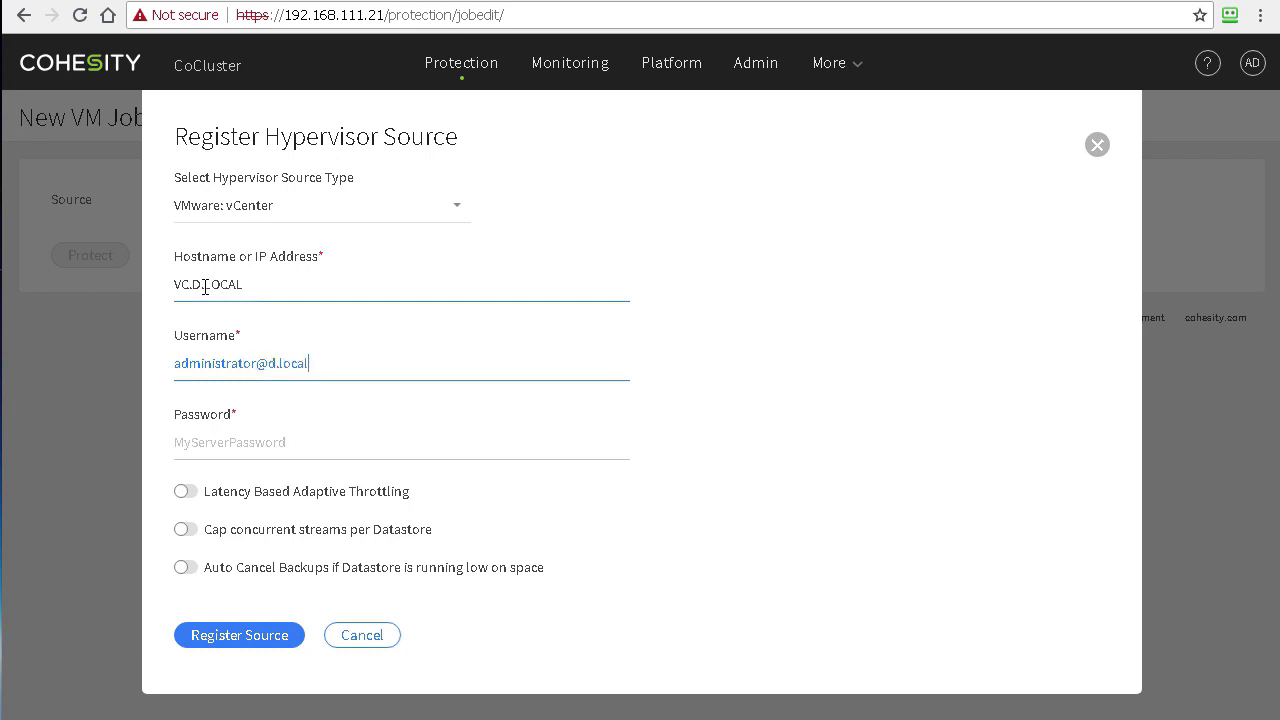
key("Tab")
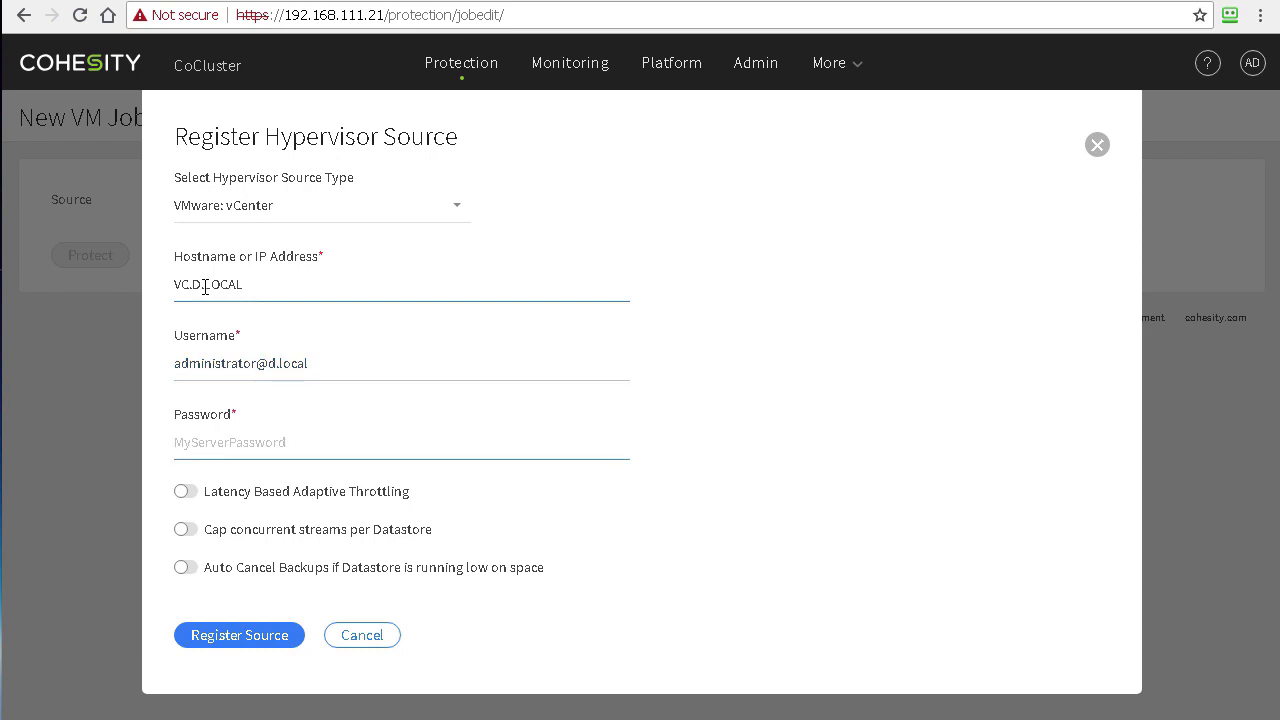
type("•")
key("BackSpace")
key("BackSpace")
type("•••••••")
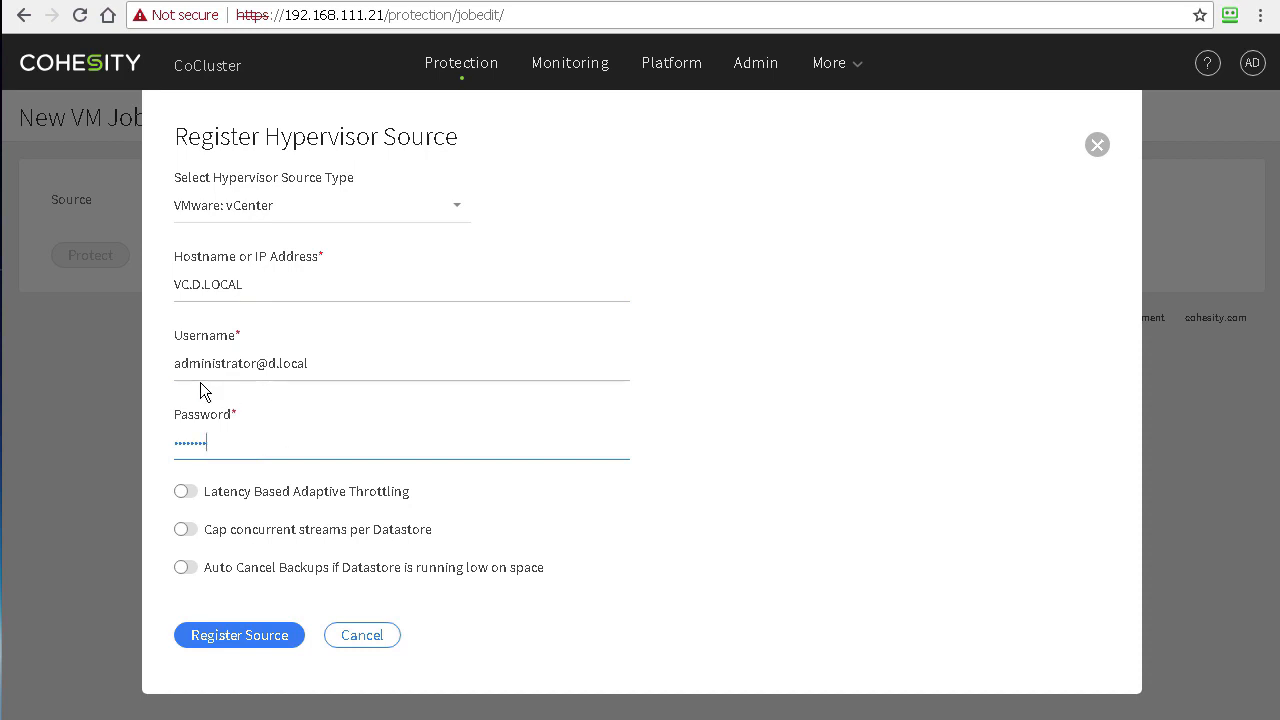
left_click(242, 638)
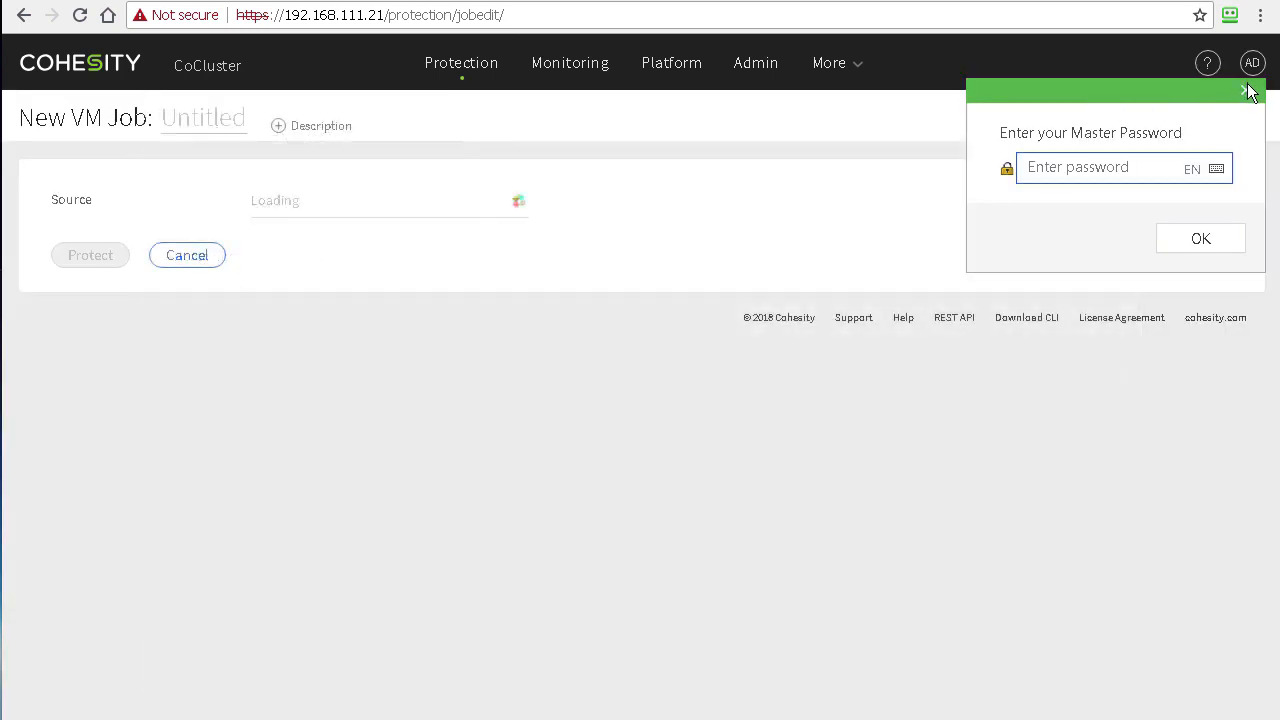
left_click(1246, 91)
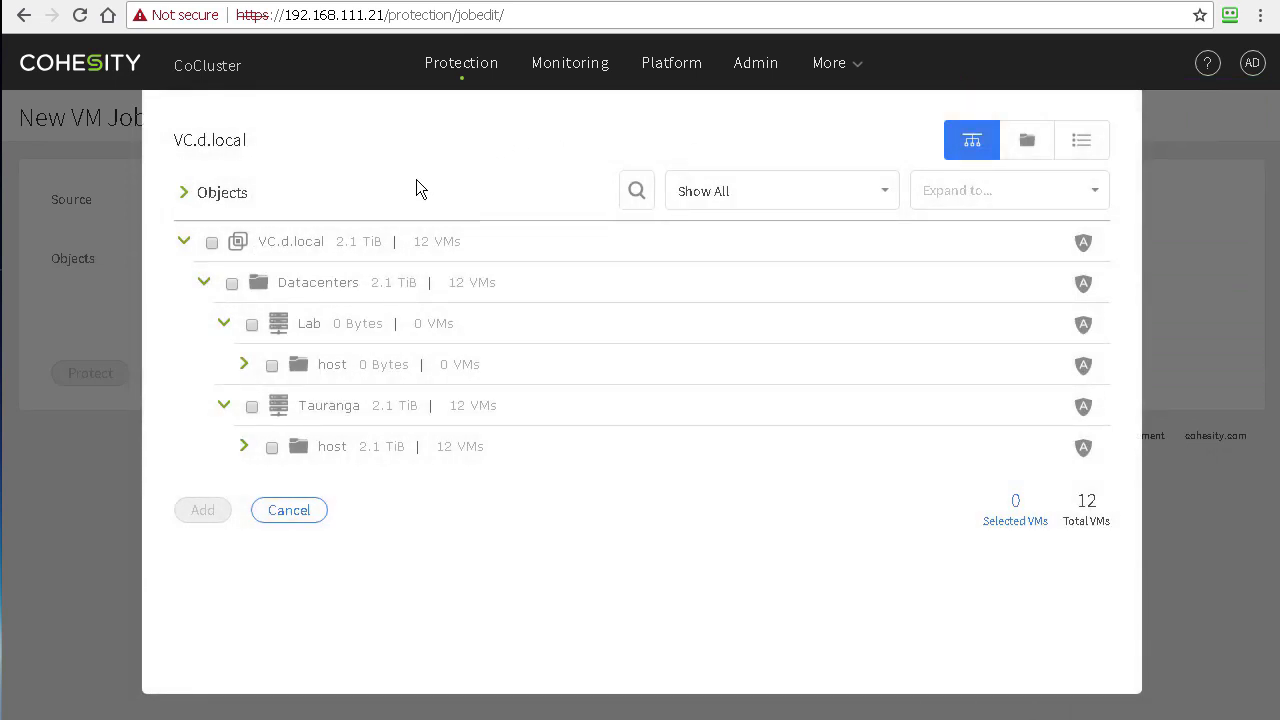
Step: Under Tauranga > host > desxi1.d.local, add ValuableServer and ServerWithData to the job
left_click(204, 290)
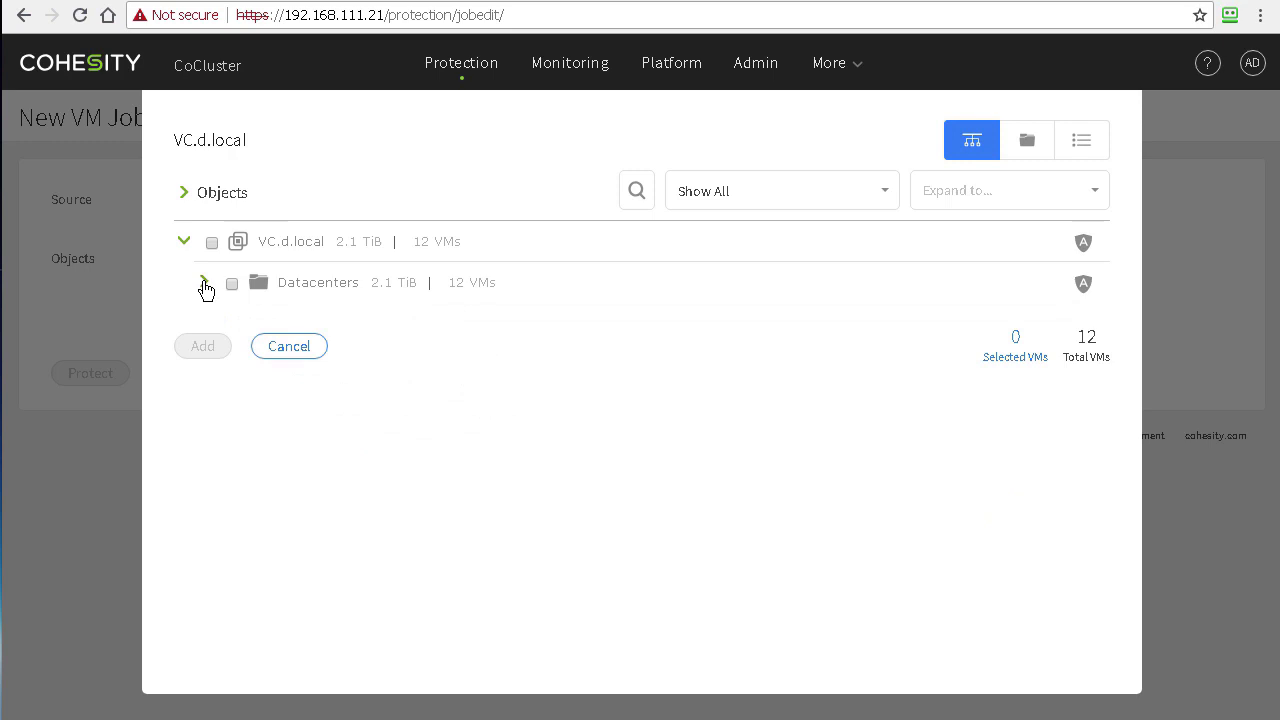
left_click(204, 290)
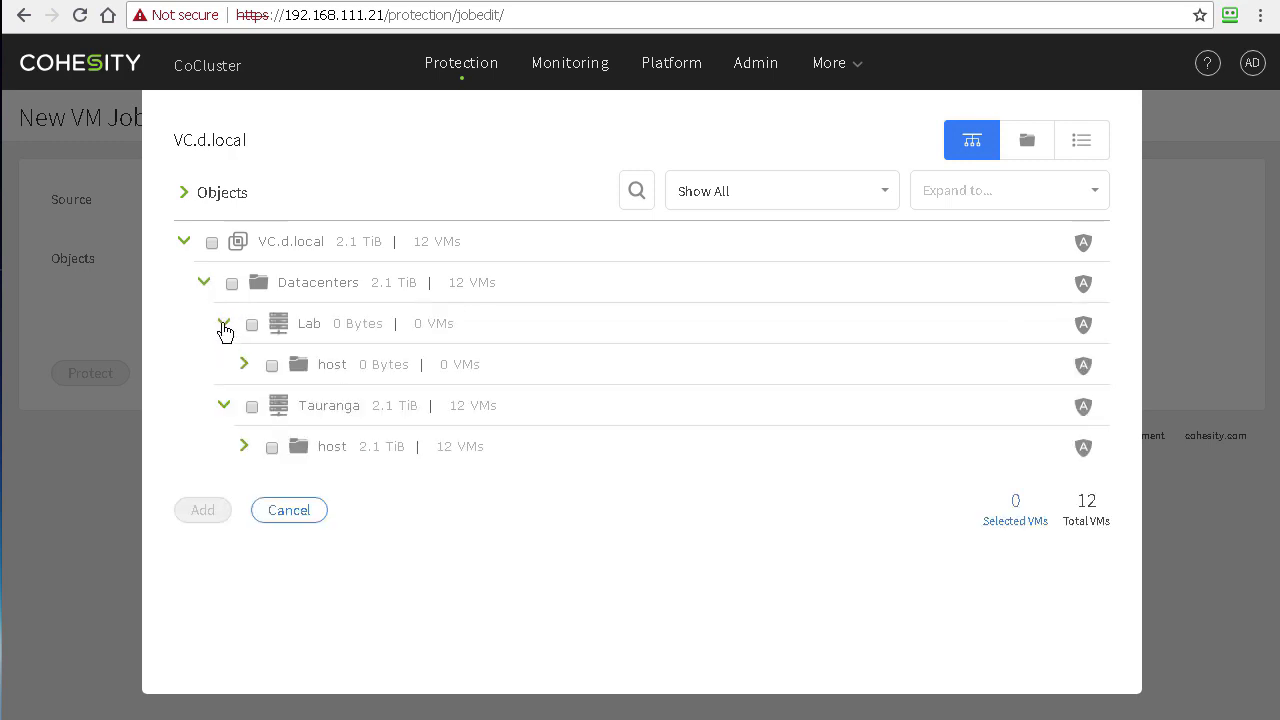
left_click(224, 328)
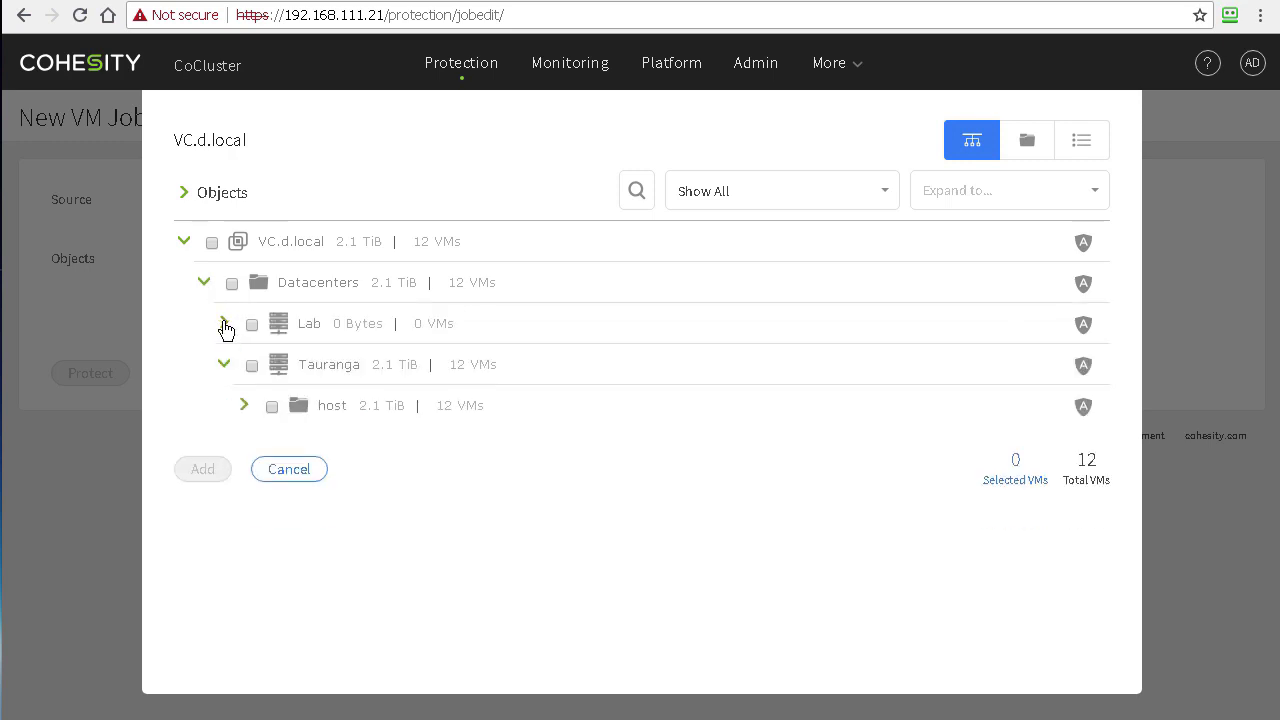
left_click(244, 406)
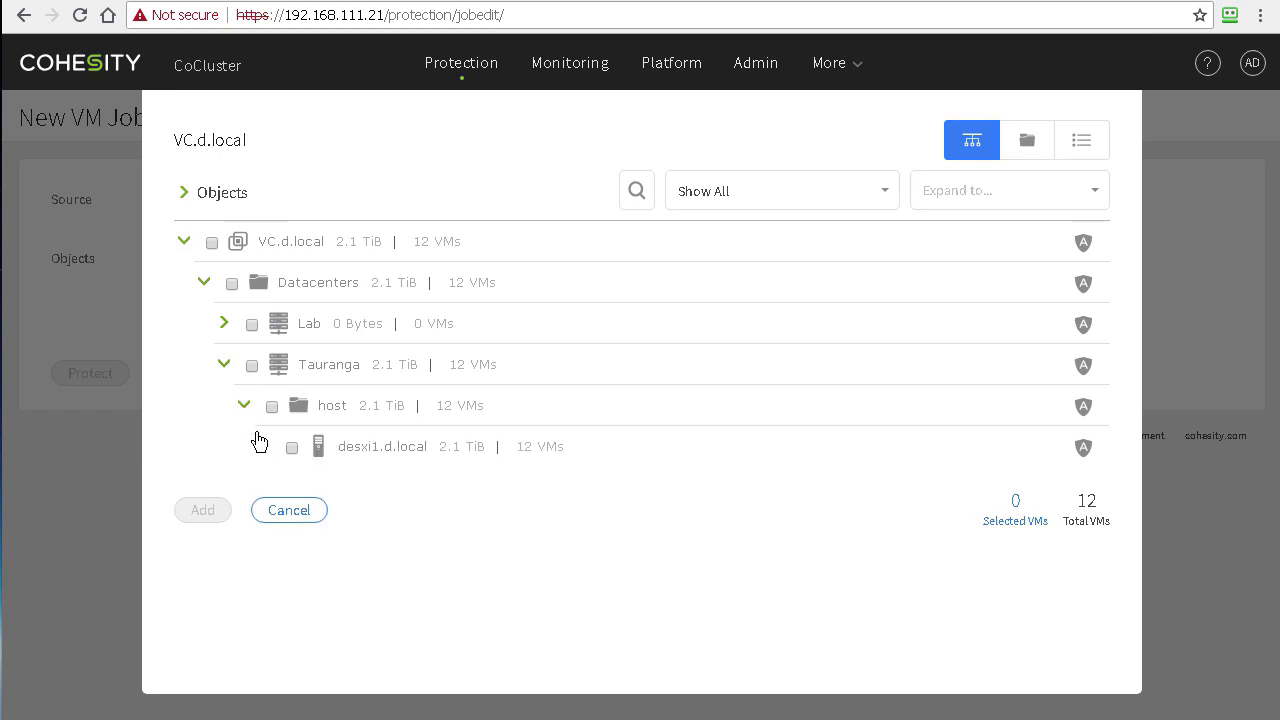
left_click(264, 448)
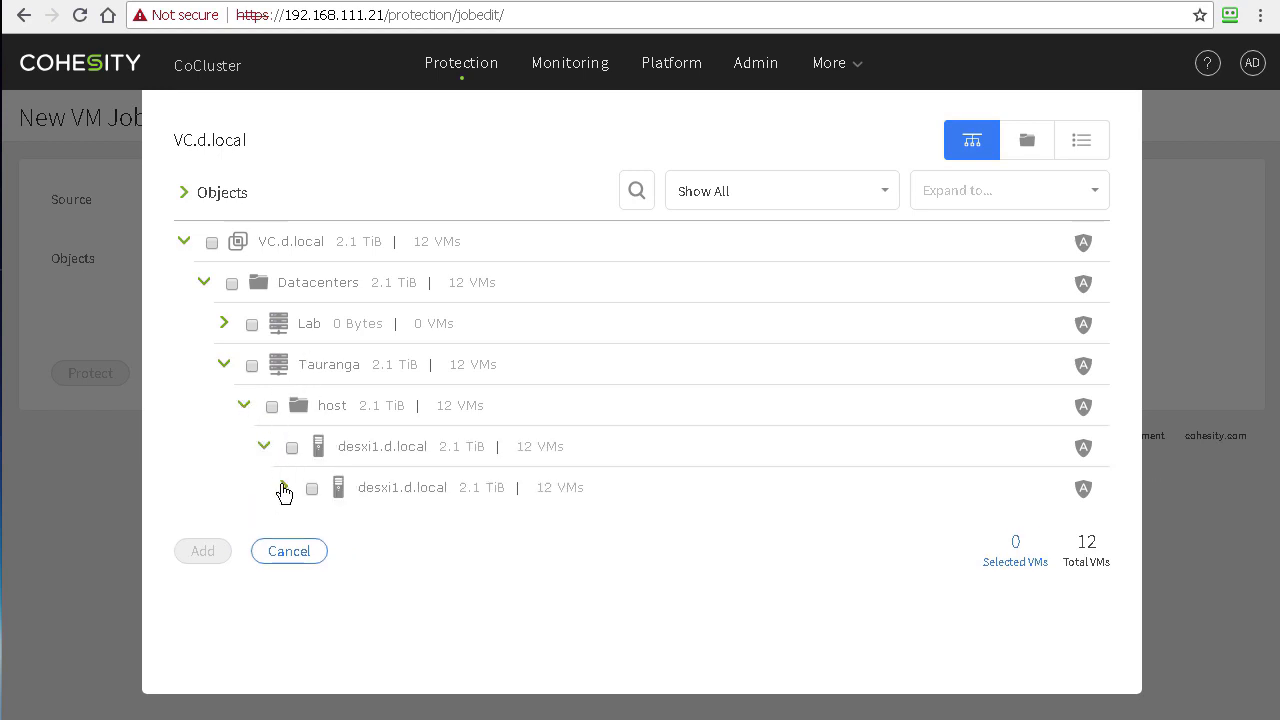
left_click(284, 490)
scroll(406, 395, "down", 3)
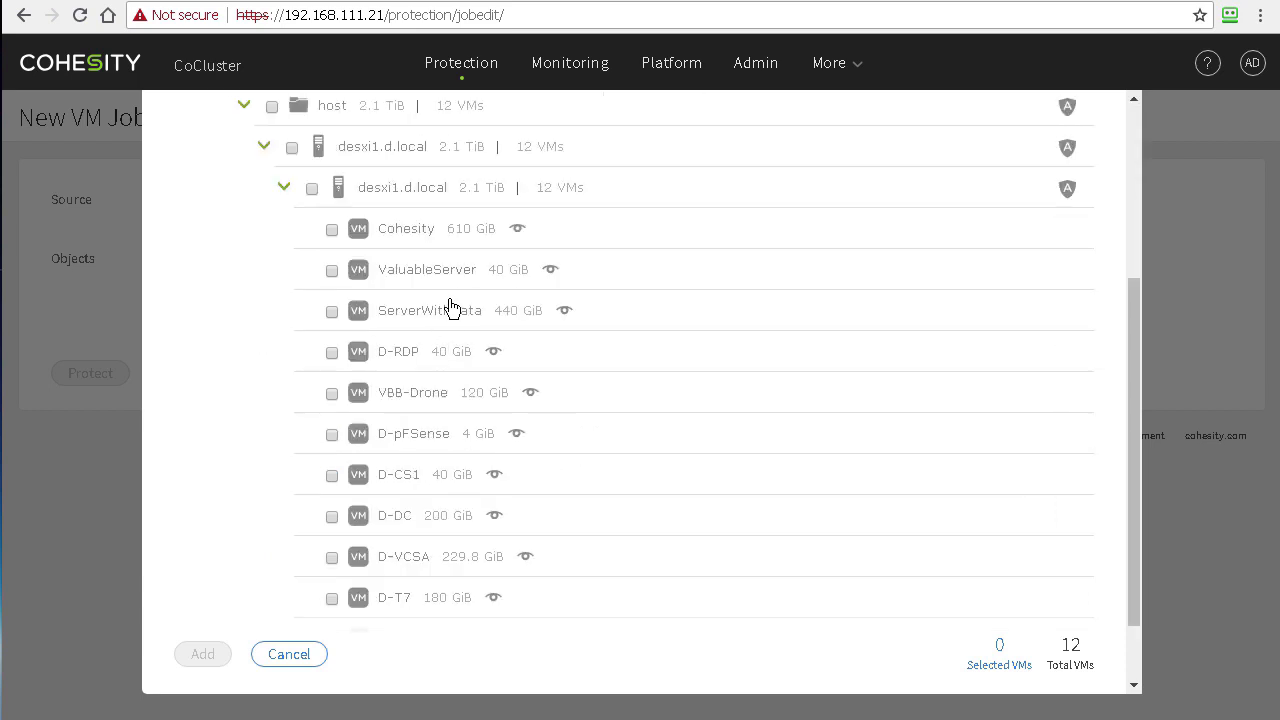
left_click(331, 271)
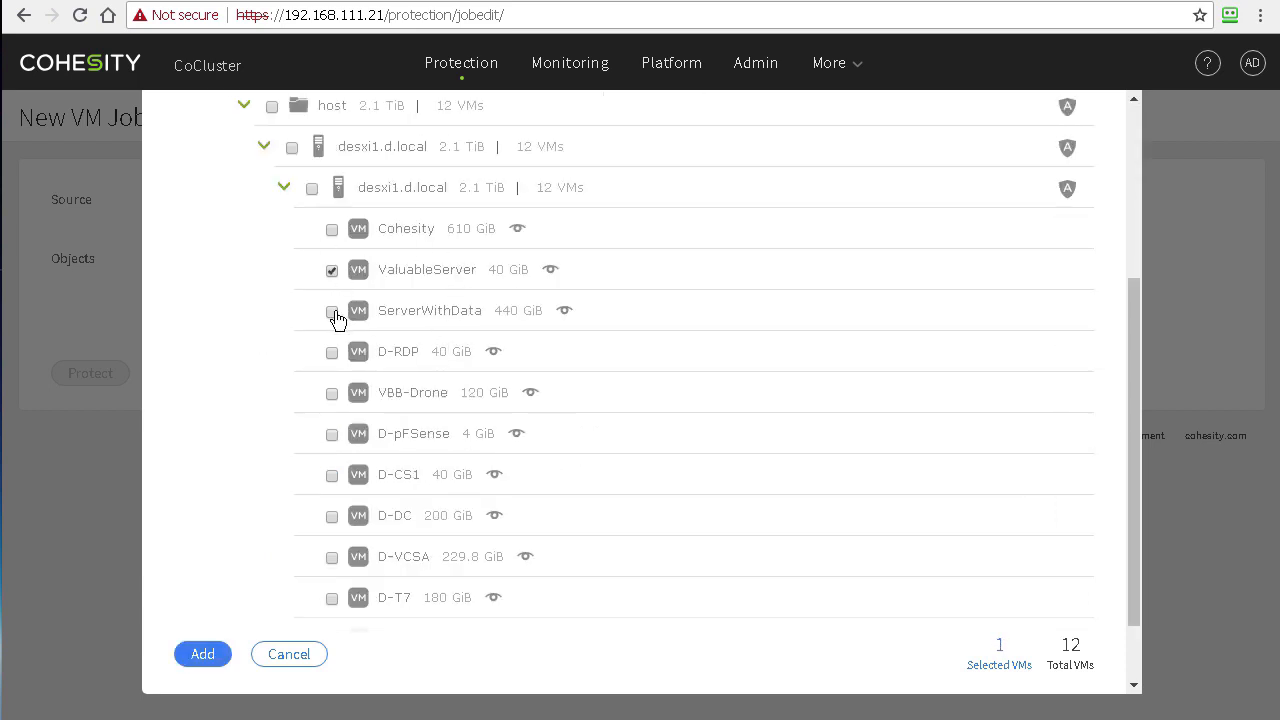
left_click(332, 312)
left_click(202, 656)
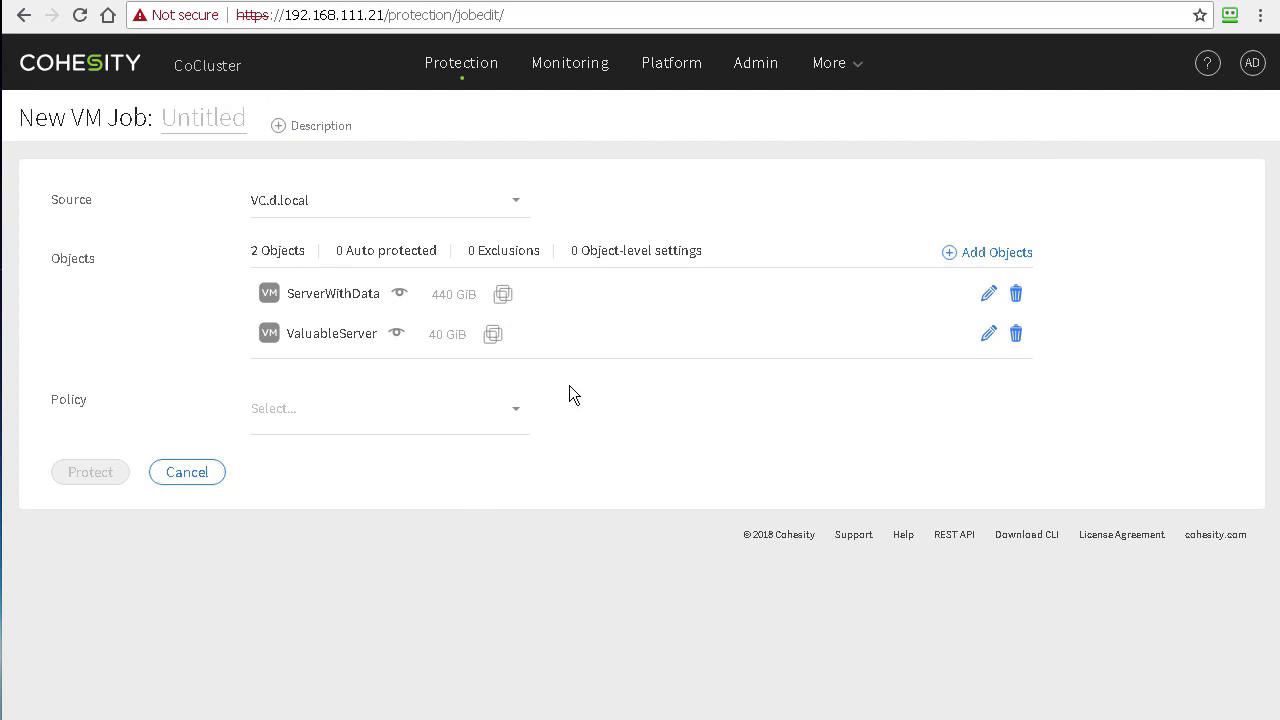
Step: Name the new protection job BasicBackupText
left_click(213, 115)
type("Basic")
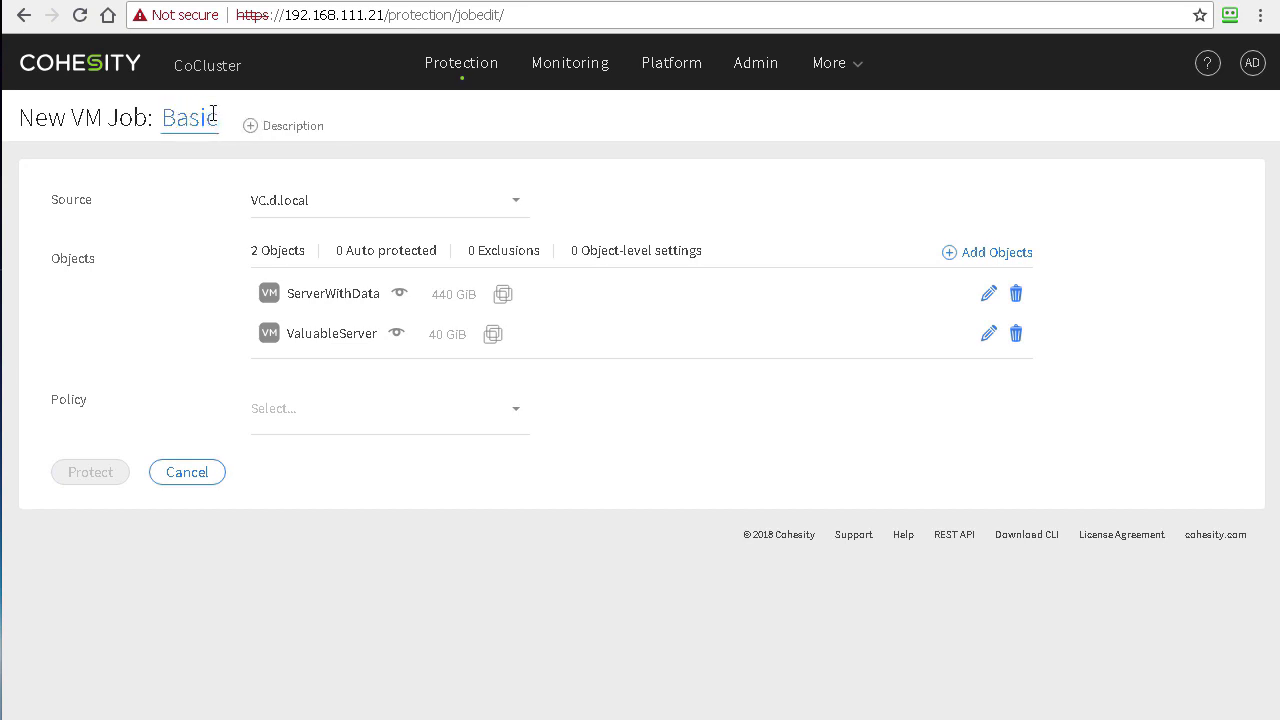
type("BackupText")
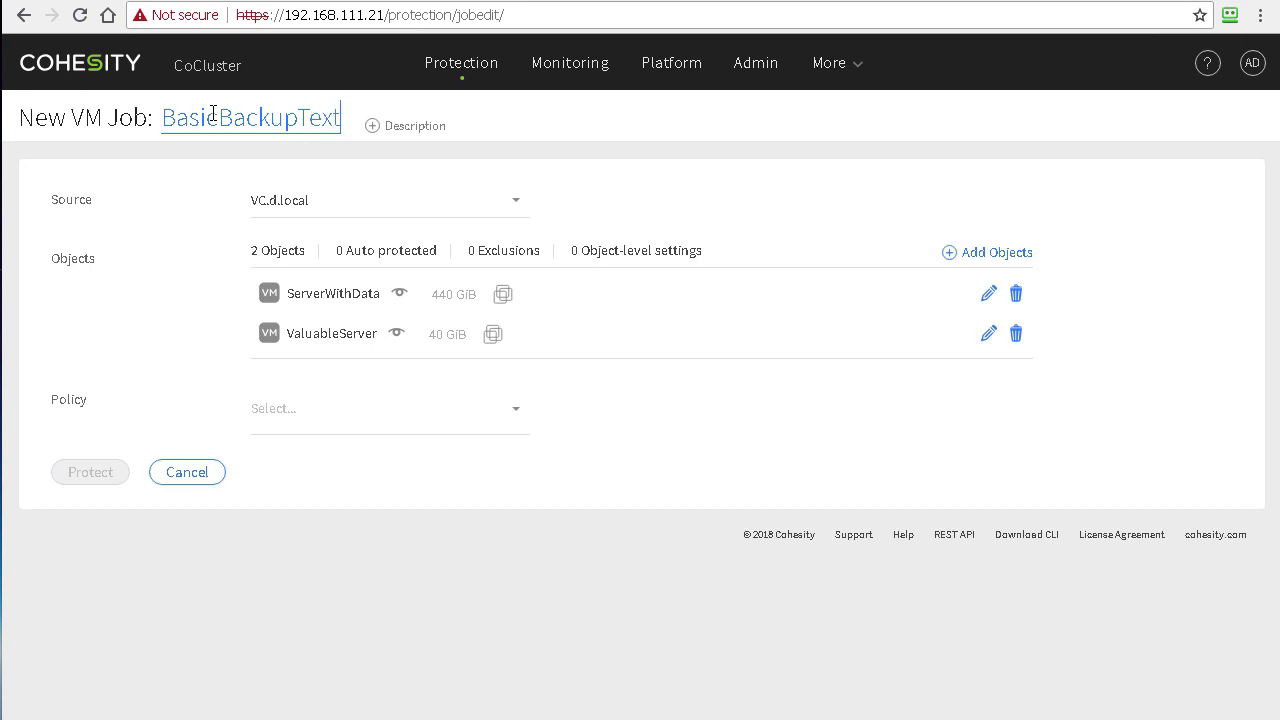
Step: Assign the Gold policy and DefaultIddStorageDomain, then create the job
left_click(509, 406)
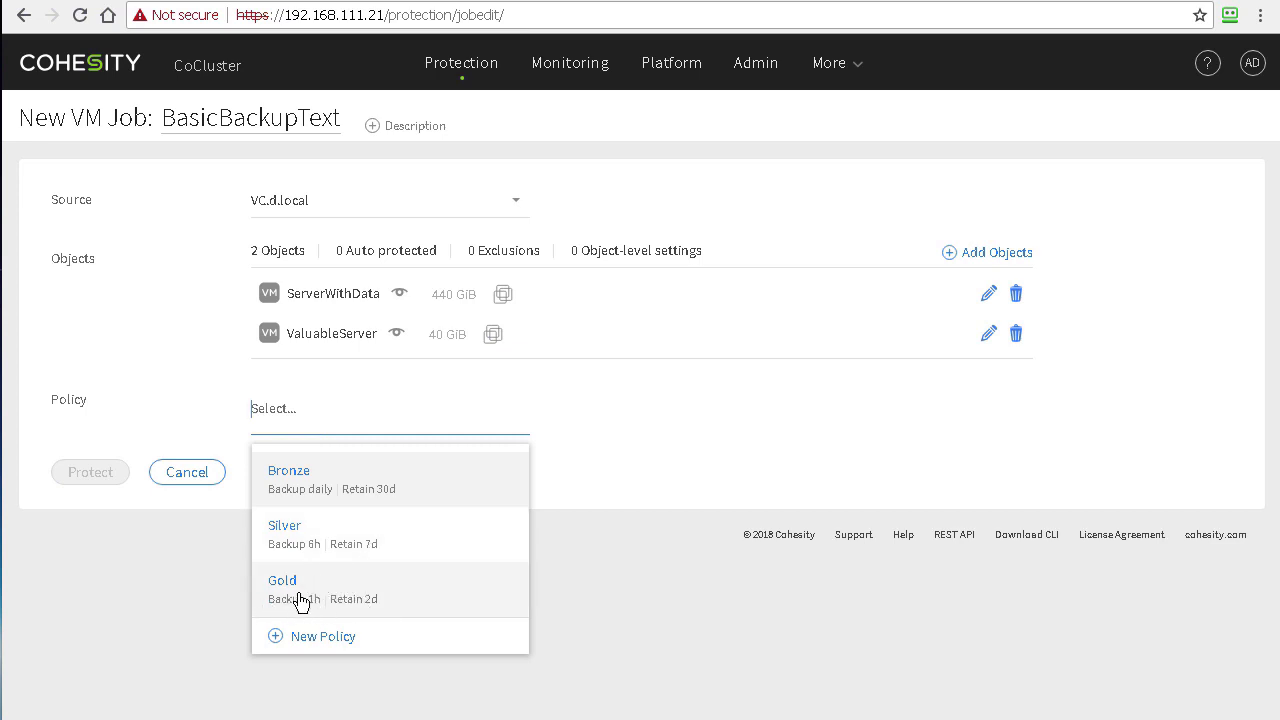
left_click(334, 603)
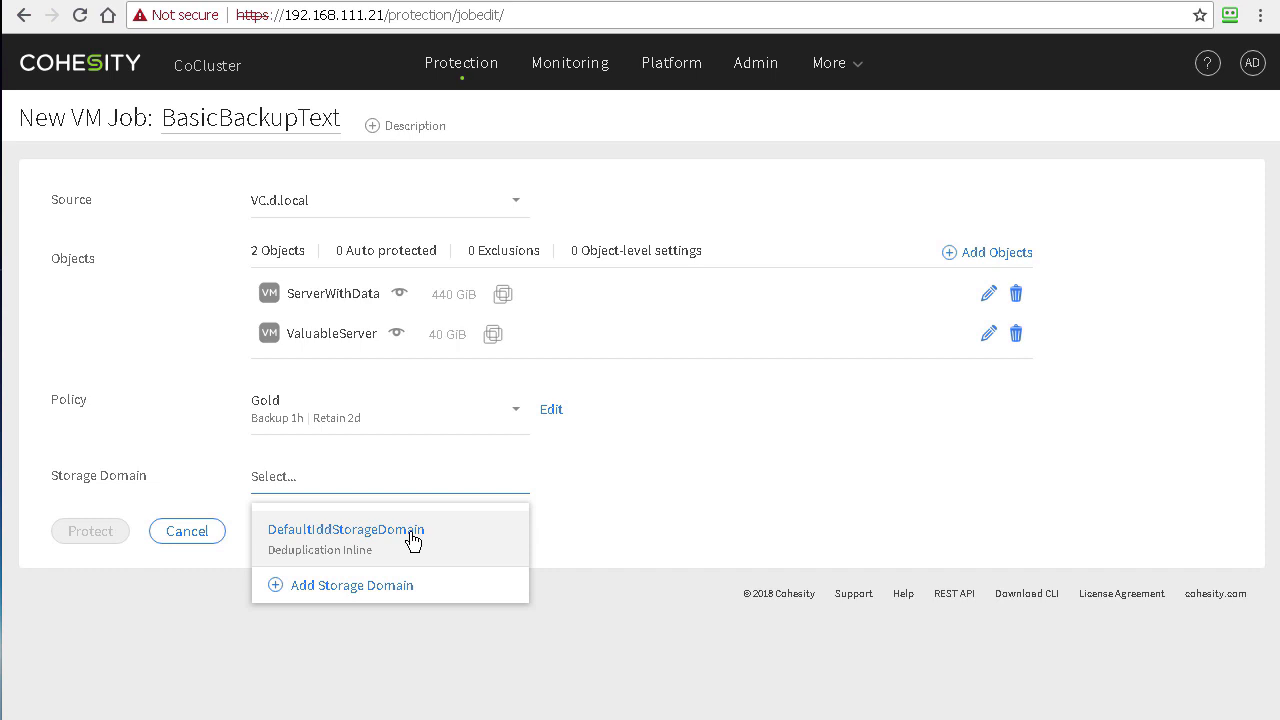
left_click(412, 540)
scroll(389, 554, "down", 2)
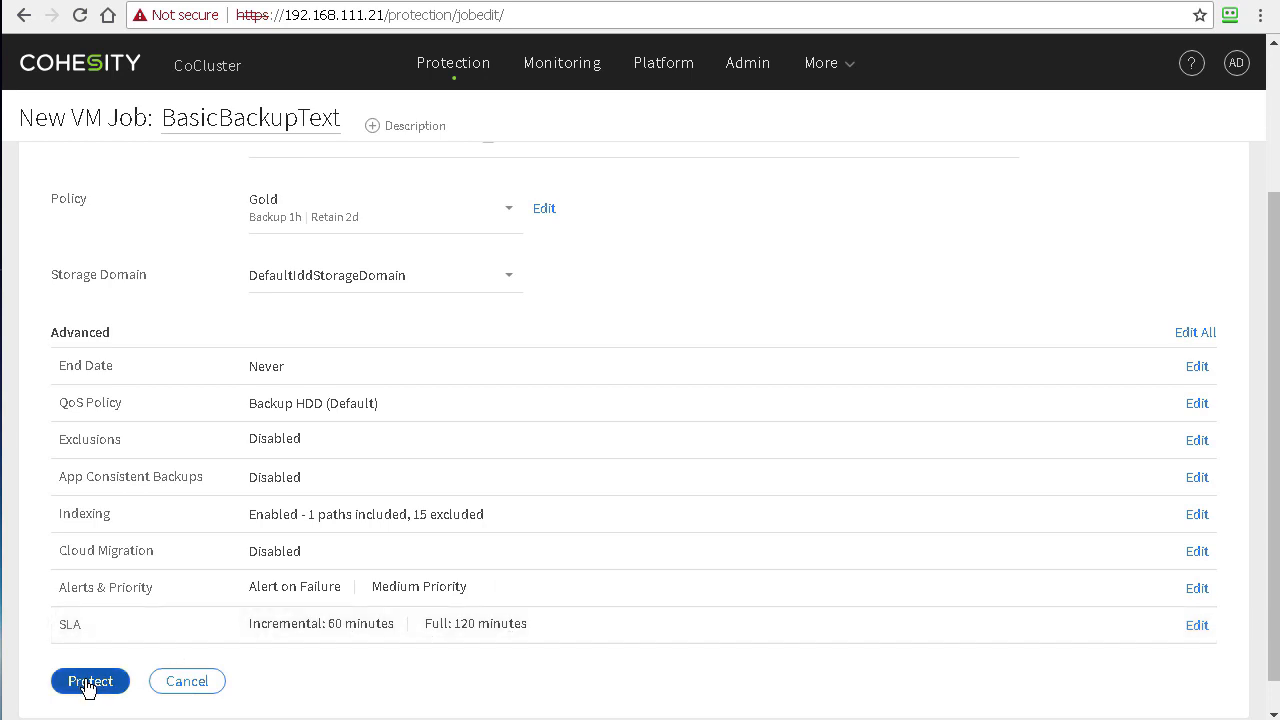
left_click(88, 682)
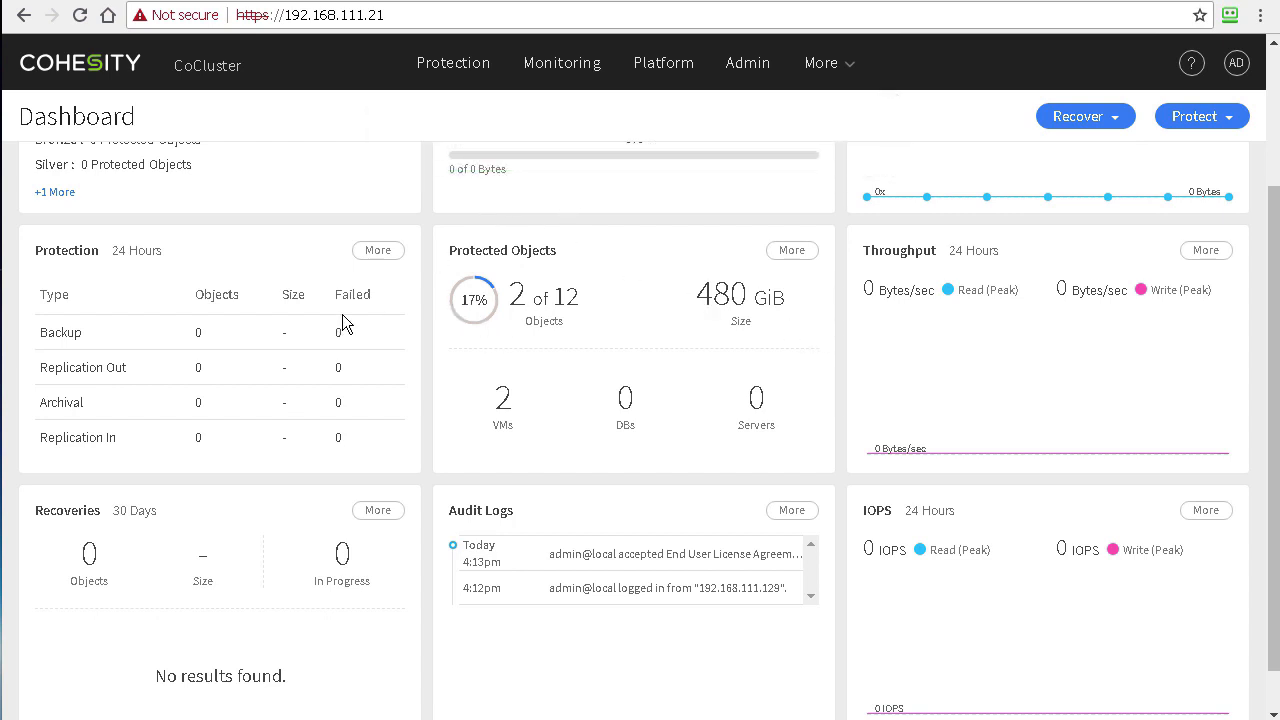
scroll(313, 300, "up", 2)
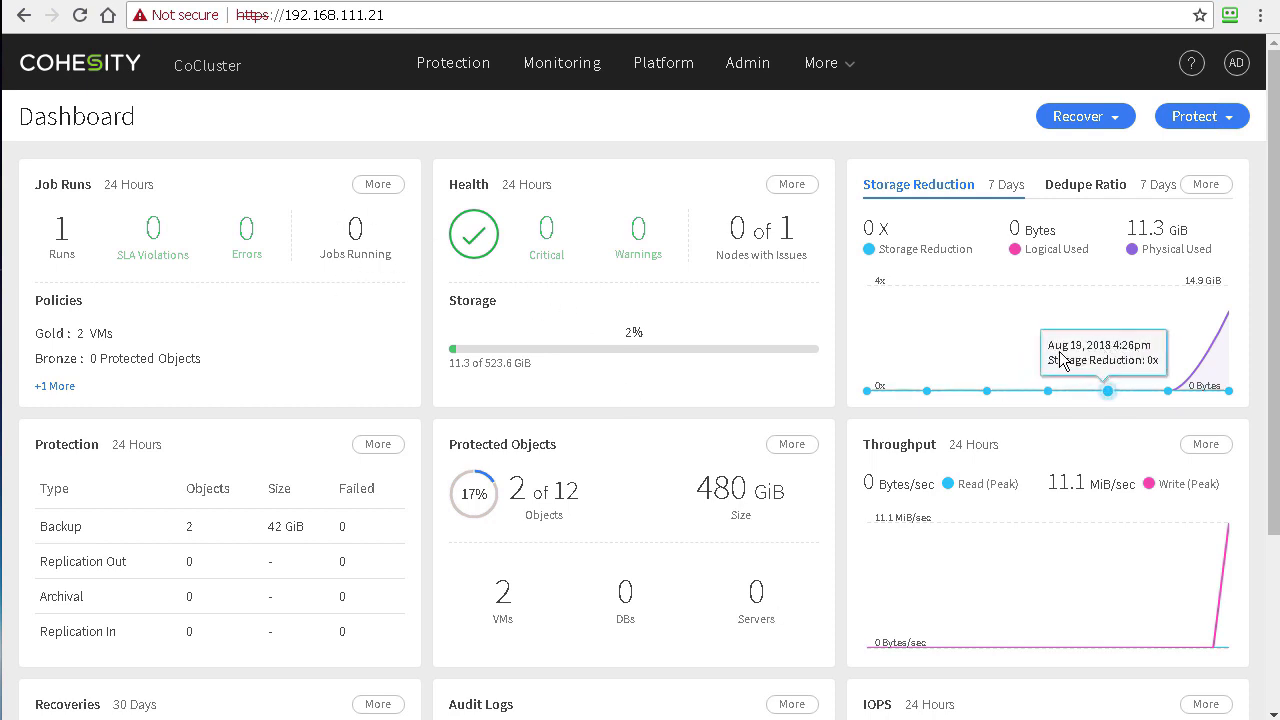
Step: Review the dashboard: 2 of 12 objects protected, 480 GiB, 11.3 of 523.6 GiB used
mouse_move(1203, 395)
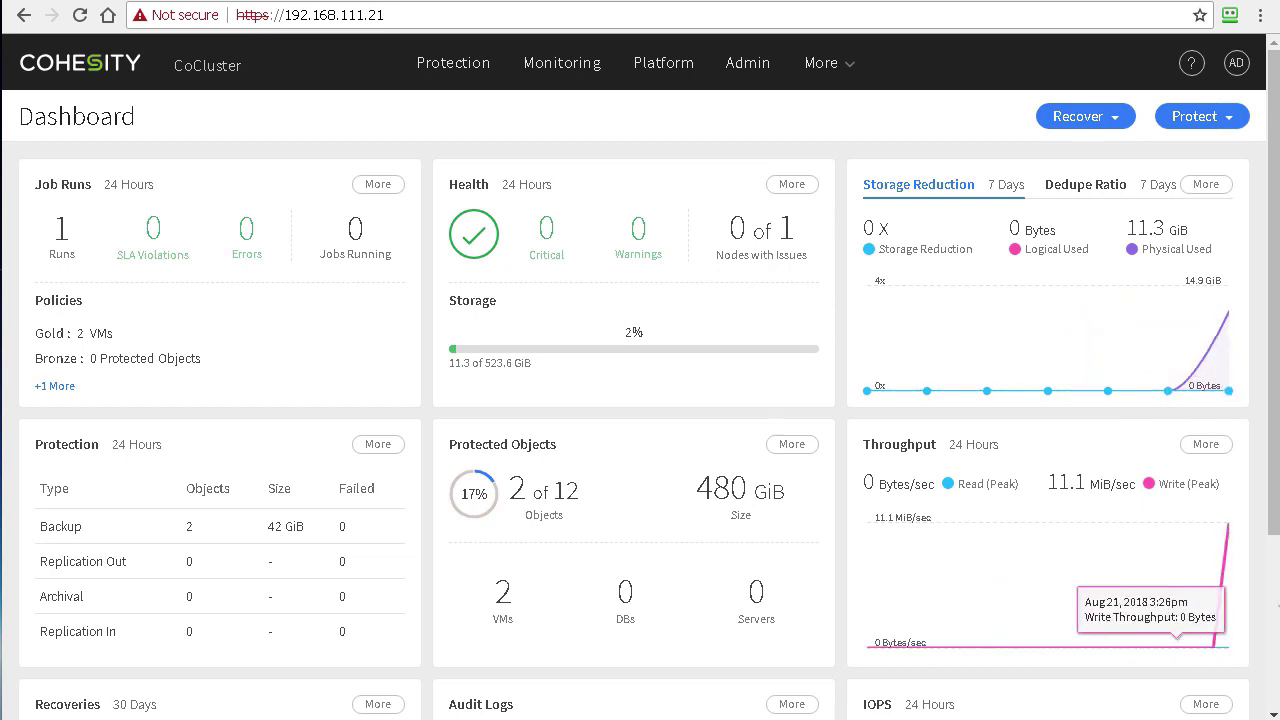
scroll(1130, 560, "down", 3)
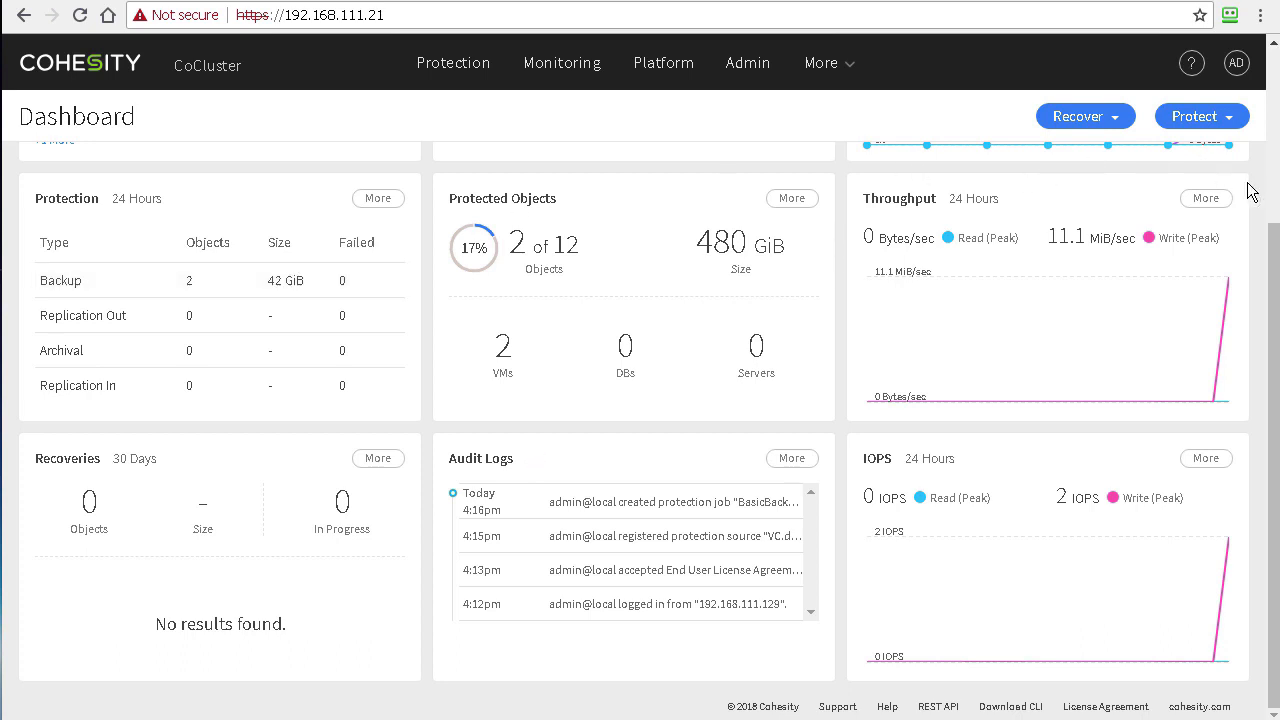
scroll(1266, 176, "up", 3)
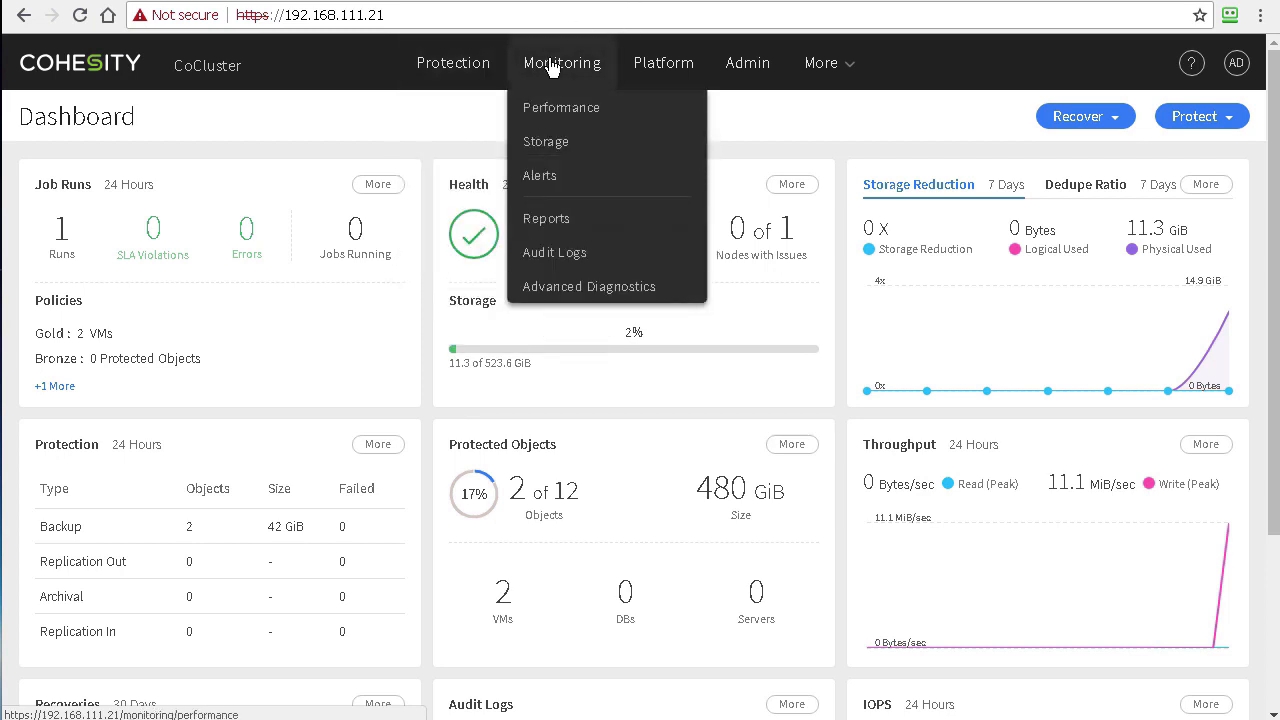
mouse_move(652, 74)
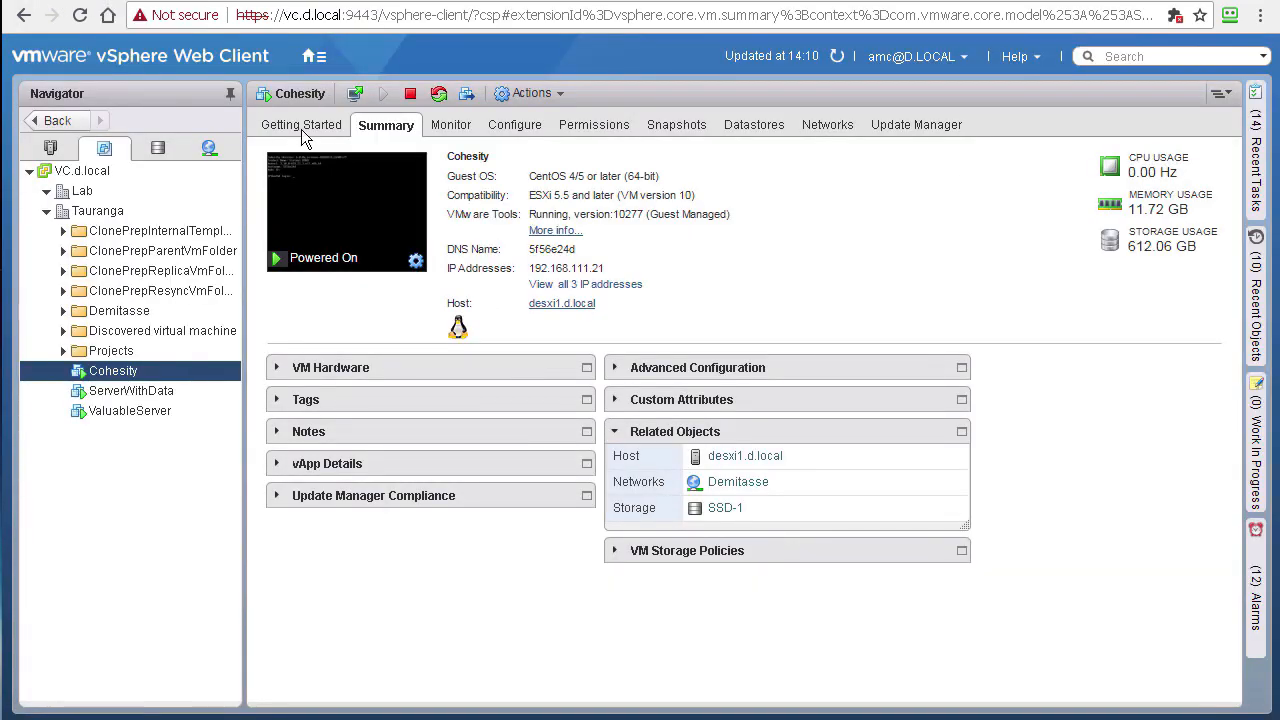
Step: Power off the ValuableServer VM
right_click(131, 409)
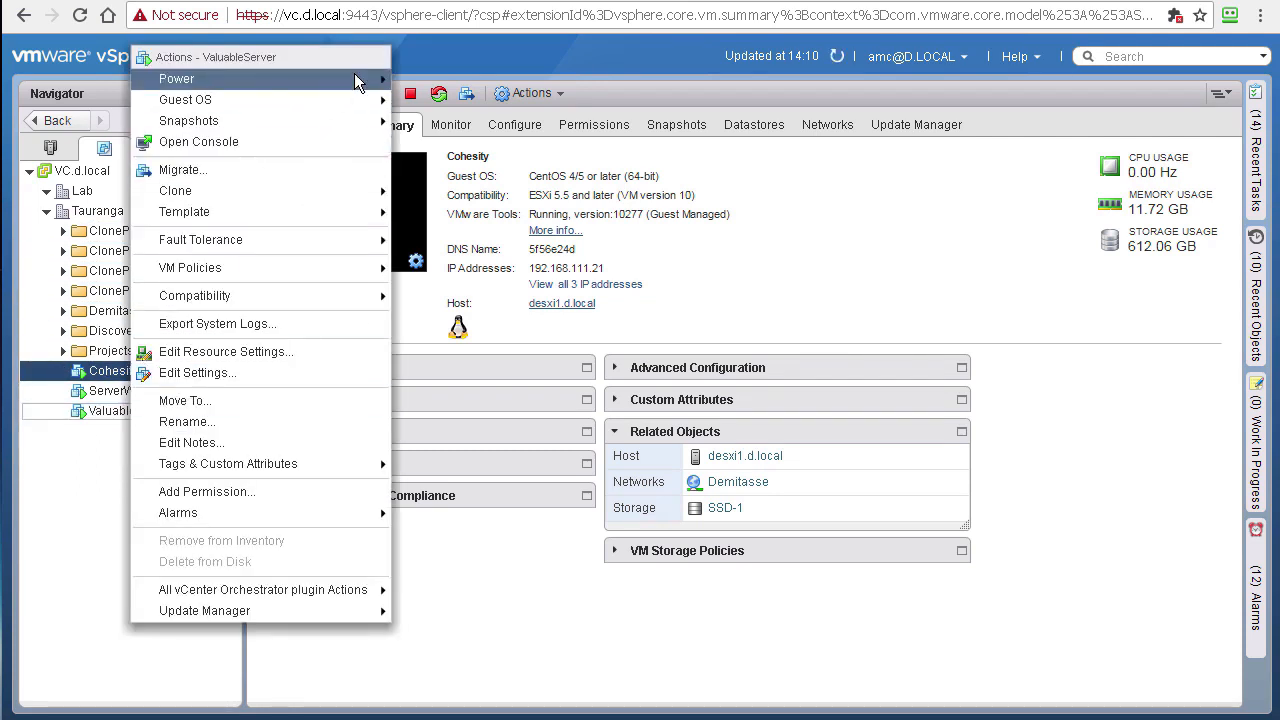
mouse_move(354, 78)
left_click(458, 101)
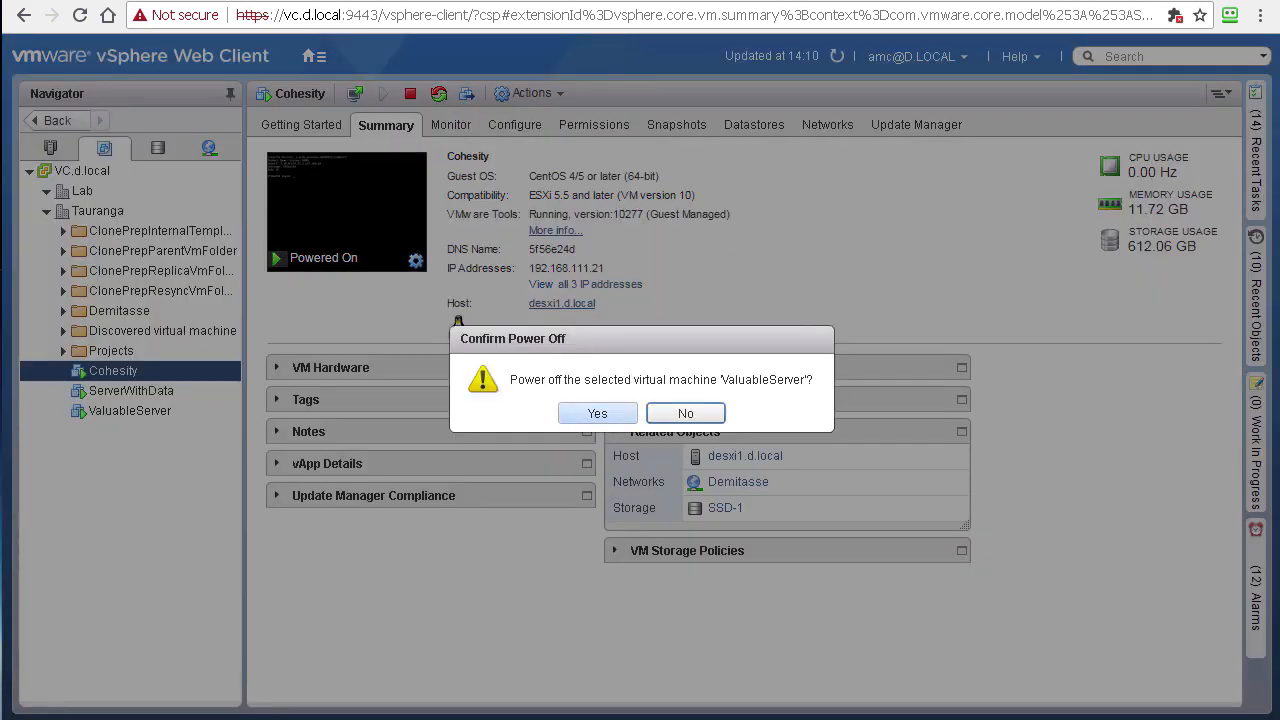
left_click(594, 411)
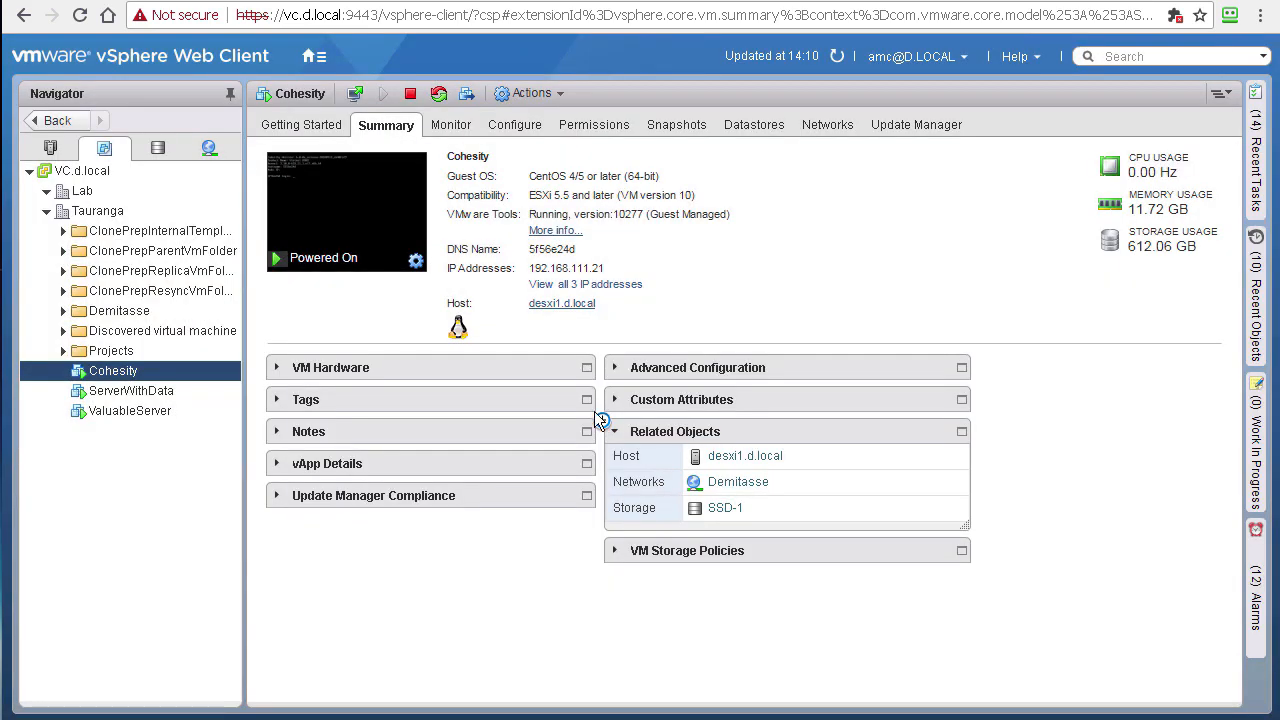
Step: Delete ValuableServer and its disks from the inventory
right_click(124, 409)
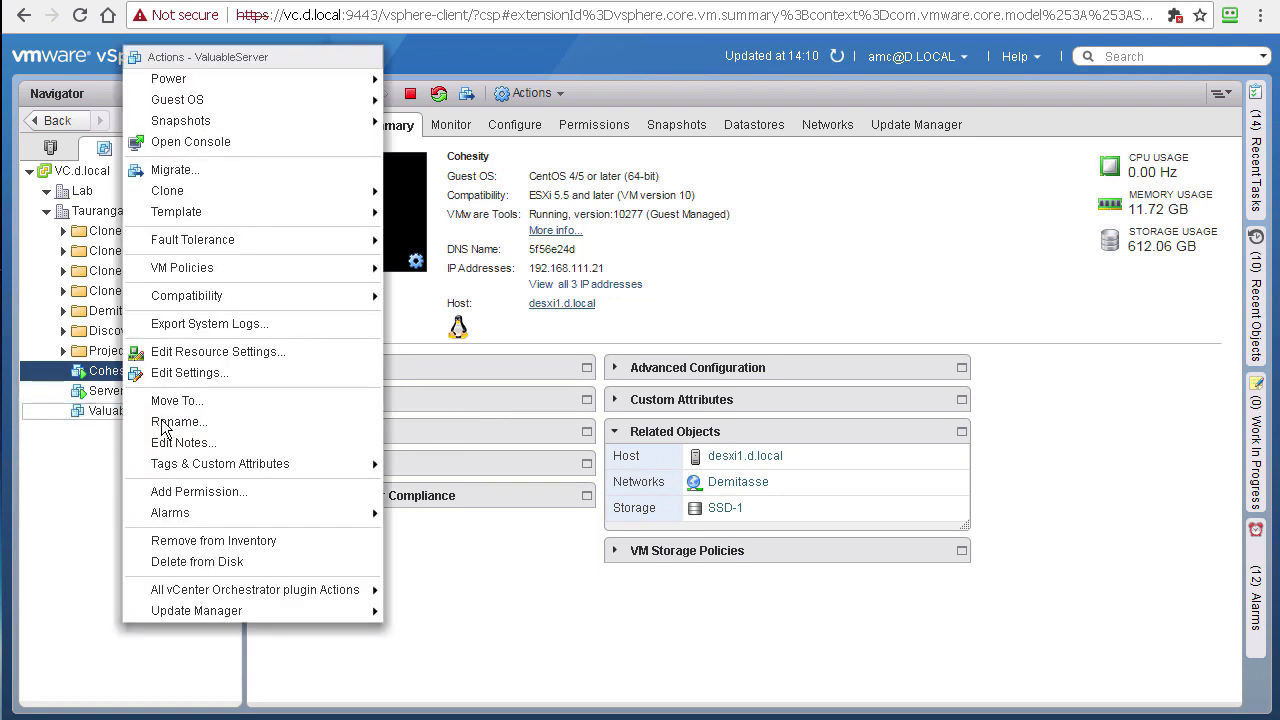
left_click(228, 564)
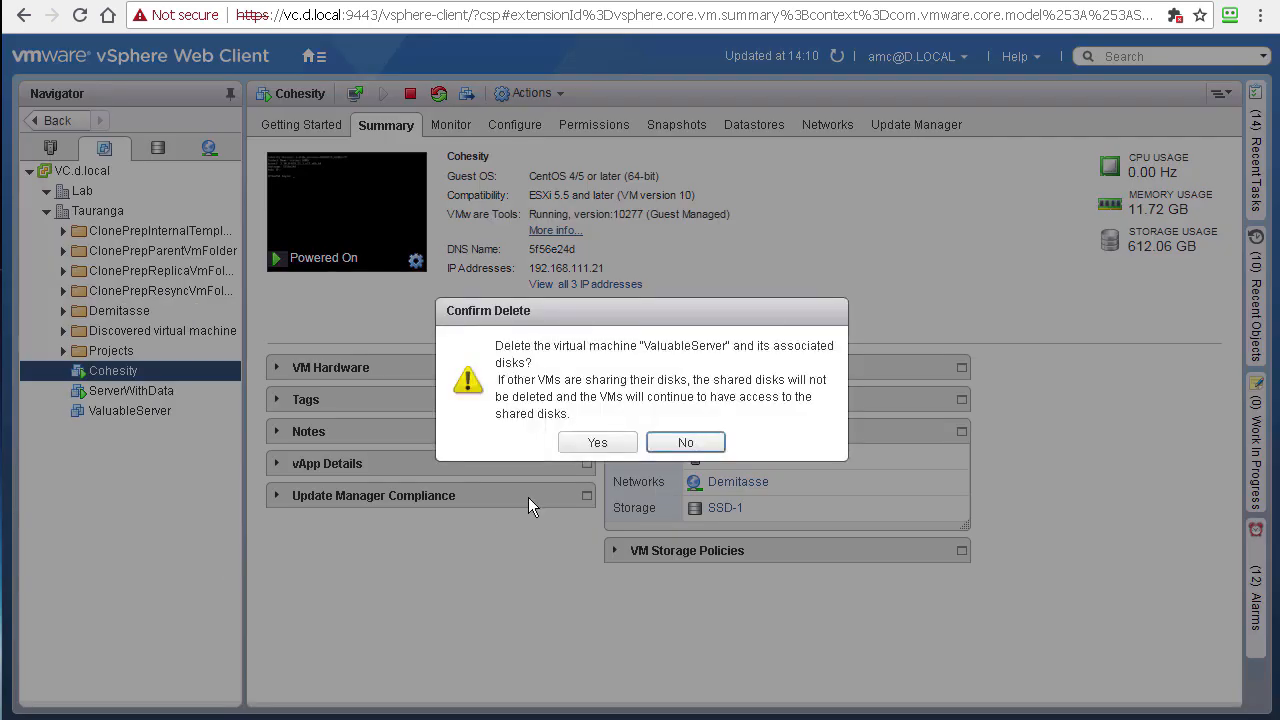
left_click(600, 442)
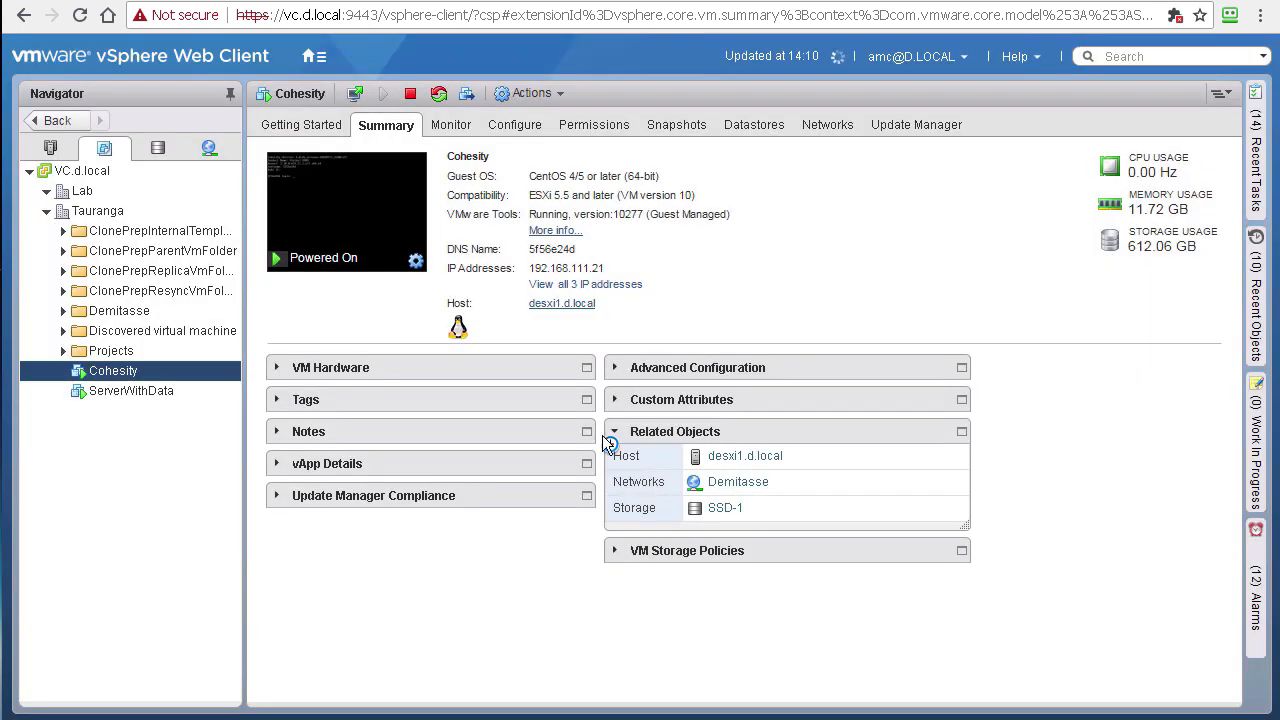
left_click(120, 390)
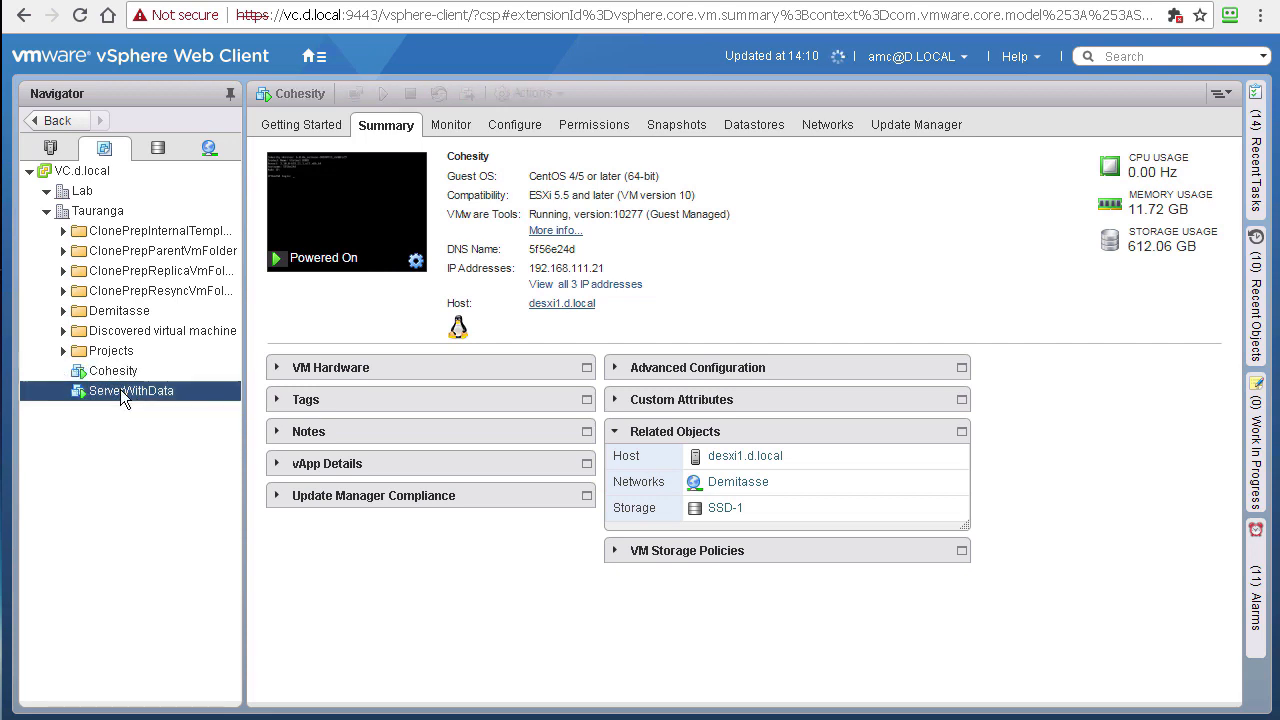
Step: Open the ServerWithData web console and sign in to Windows with the administrator password
left_click(334, 232)
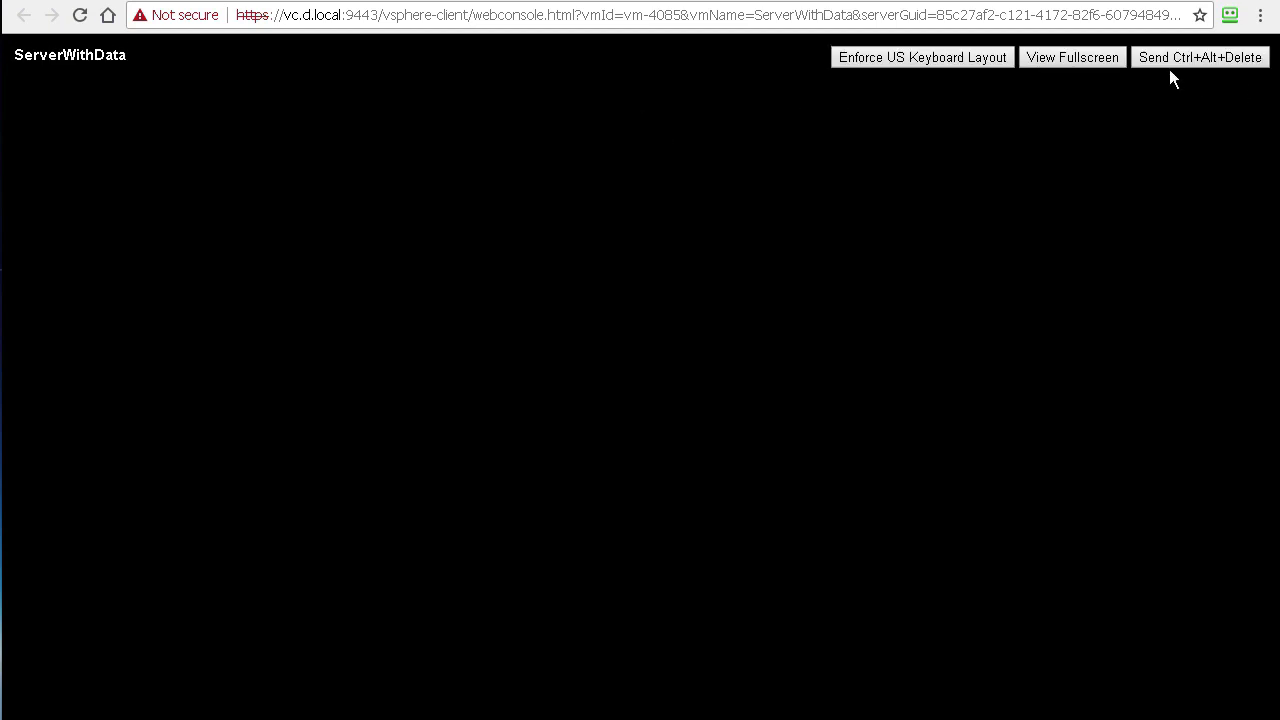
left_click(1208, 57)
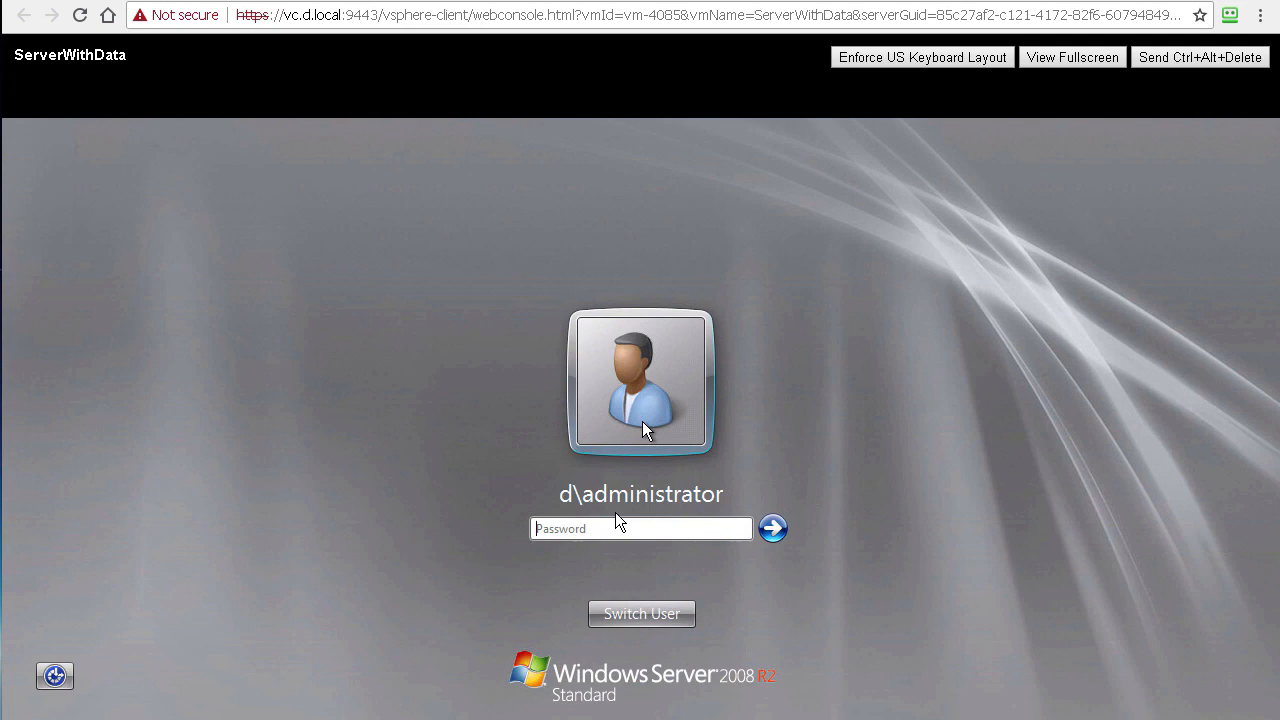
type("Pa")
key("Return")
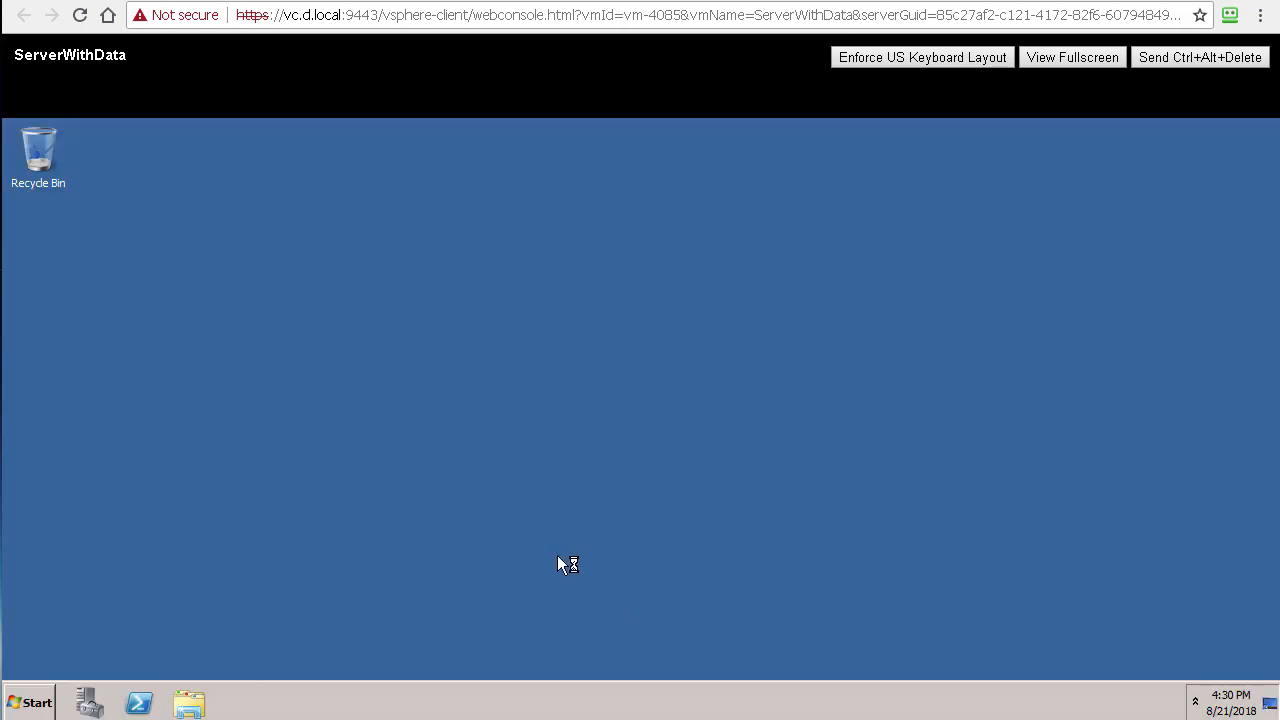
Step: Open the Shared folder on Data (D:) and preview the horizon-client-agent-security PDF
left_click(188, 703)
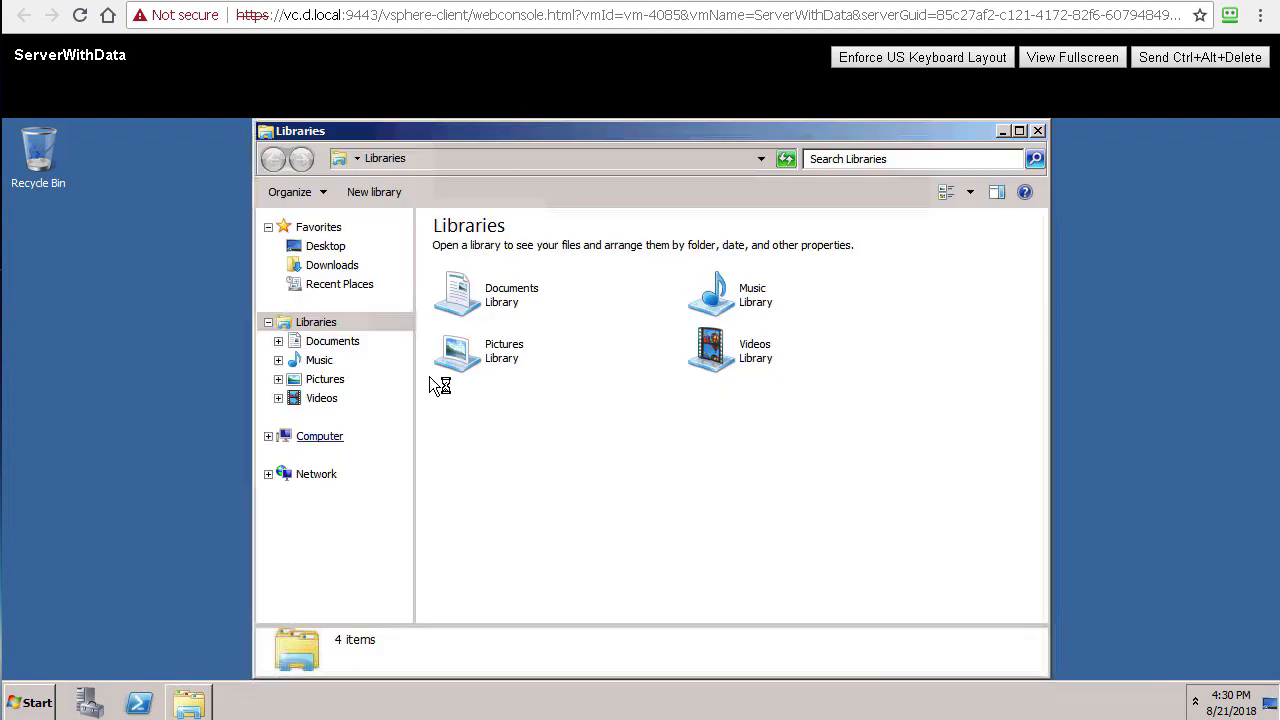
left_click(328, 438)
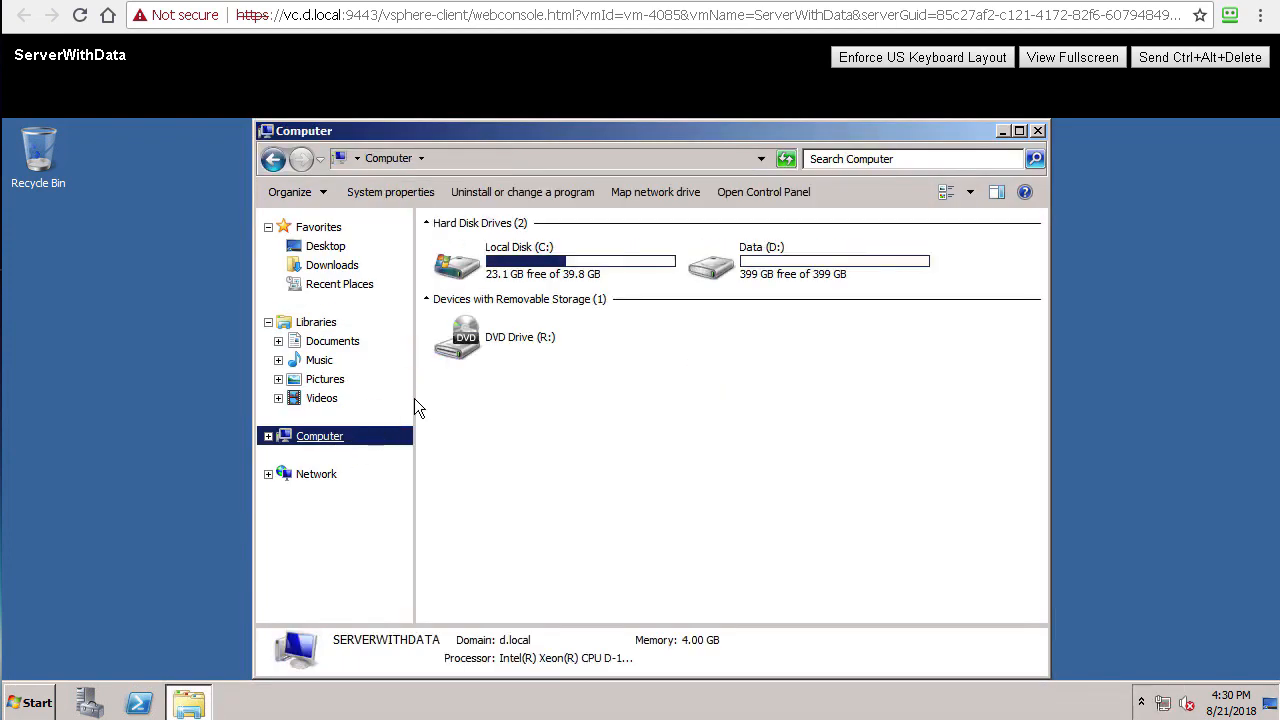
double_click(741, 252)
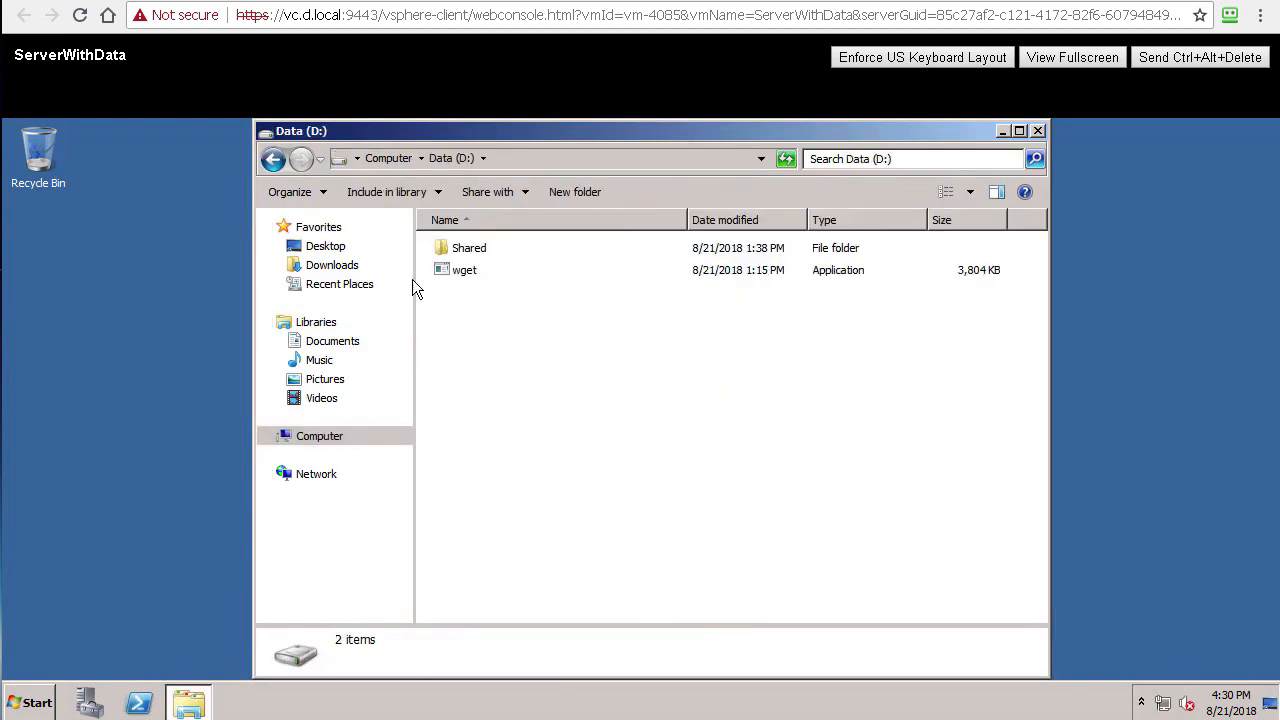
double_click(480, 255)
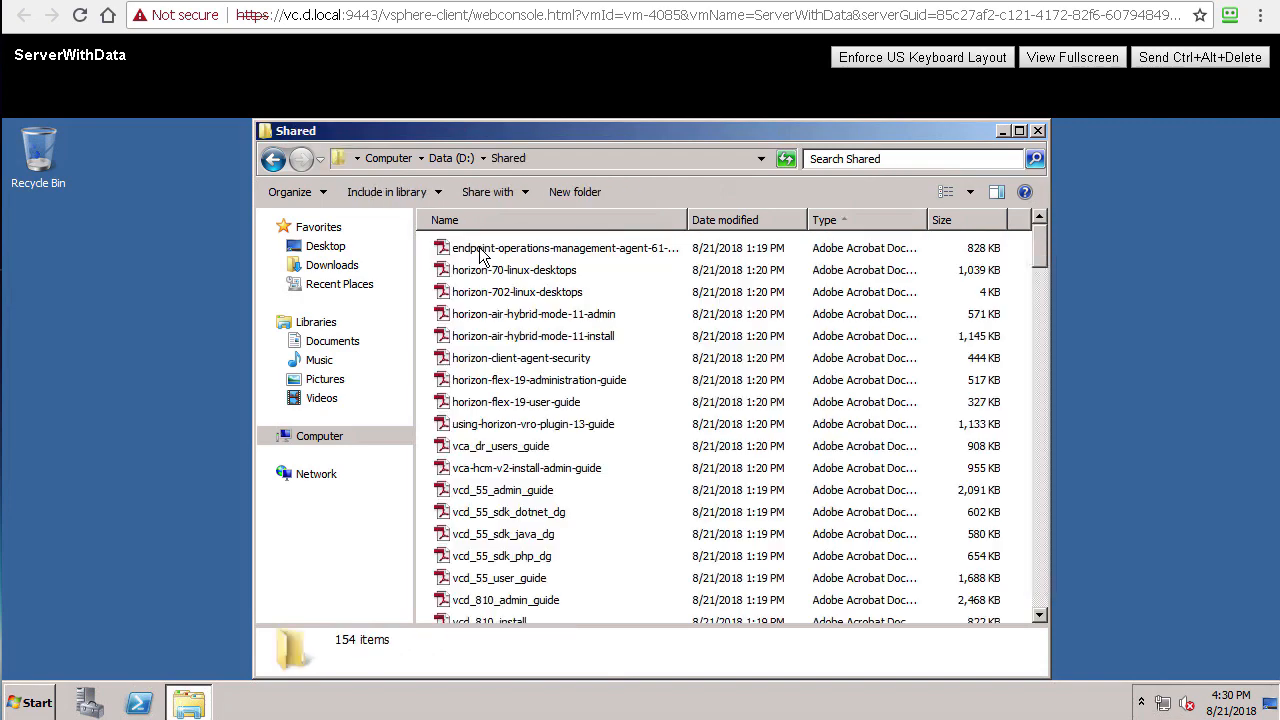
left_click(516, 362)
double_click(514, 362)
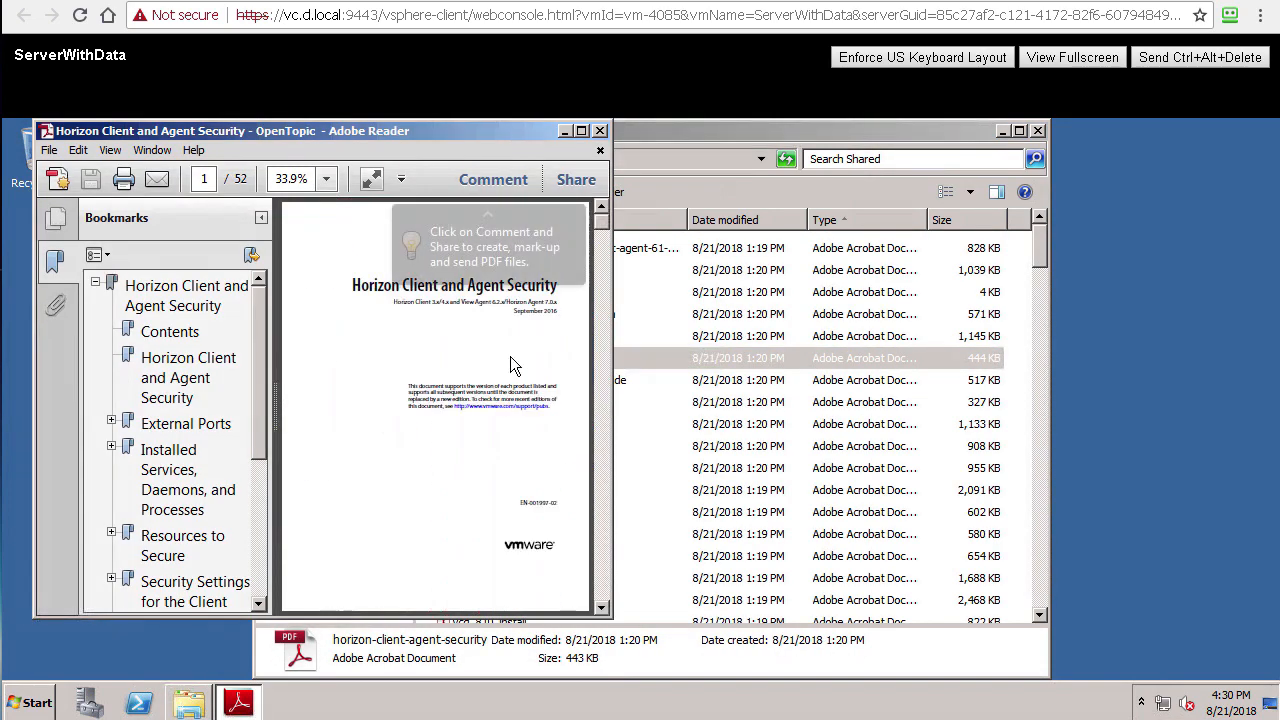
left_click(600, 131)
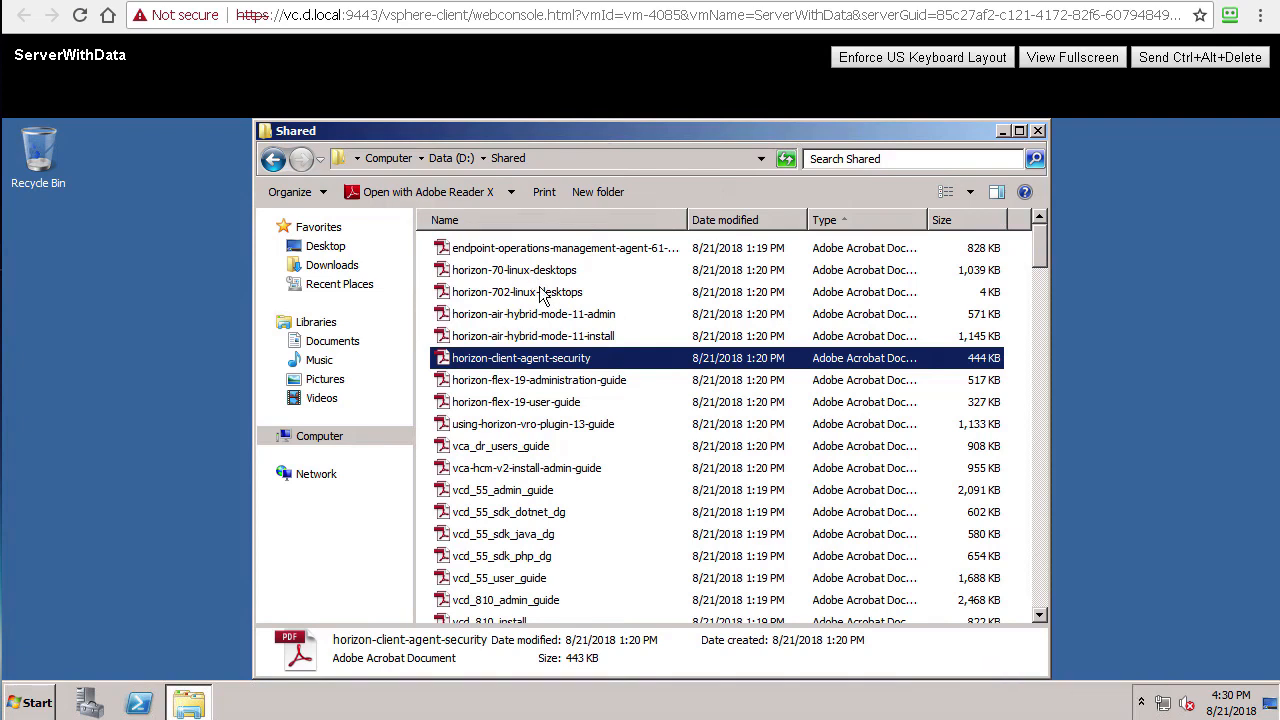
Step: Permanently delete the 76 selected PDF documents and close the folder window
left_click(520, 250)
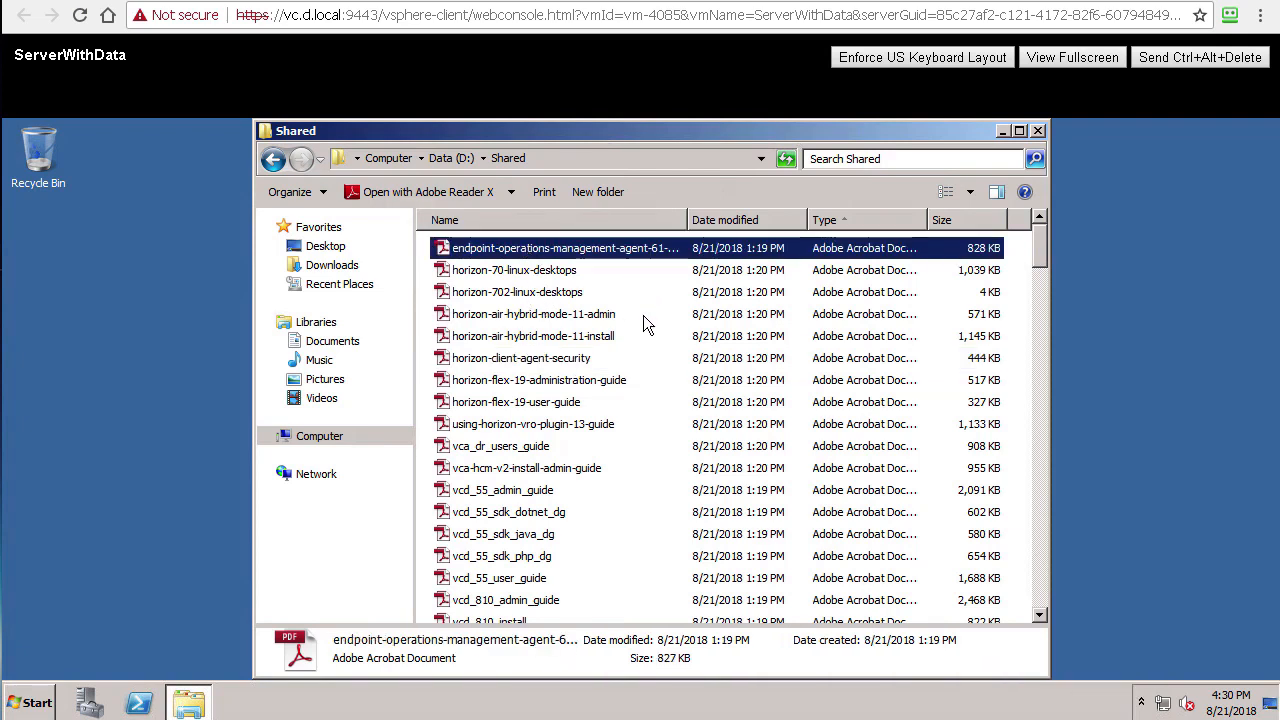
scroll(630, 336, "down", 7)
scroll(630, 340, "down", 15)
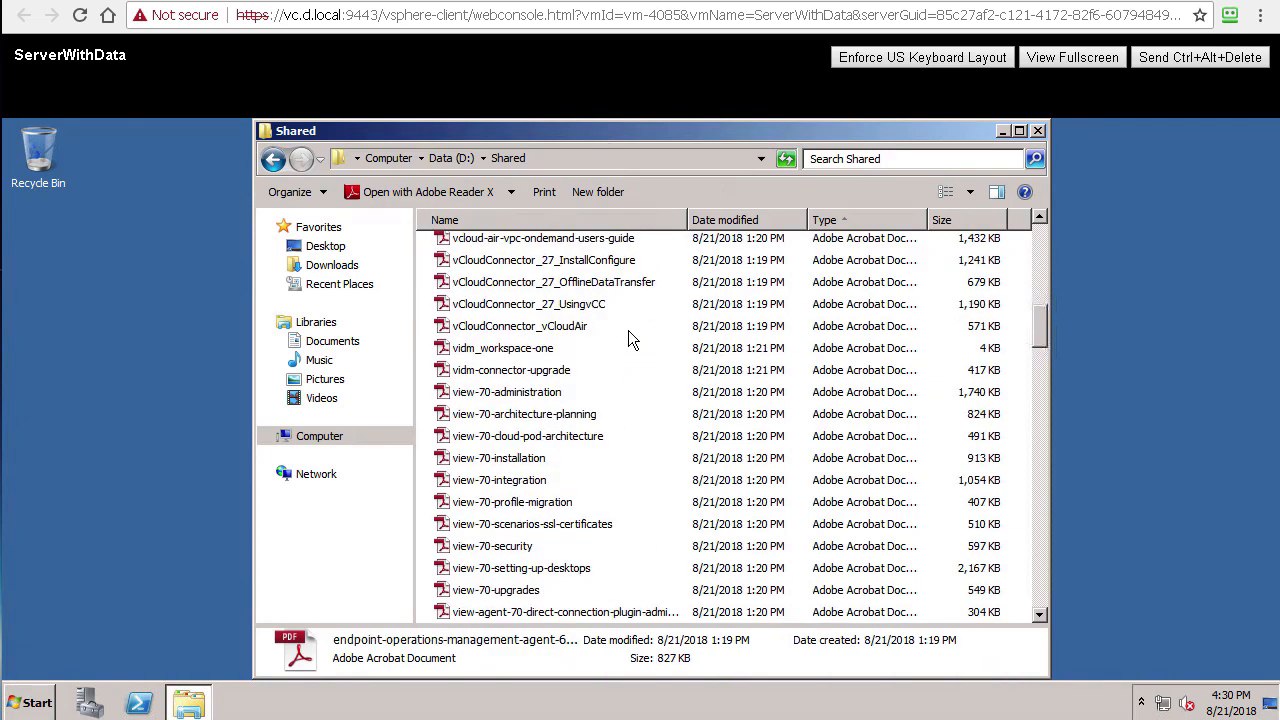
scroll(630, 346, "down", 3)
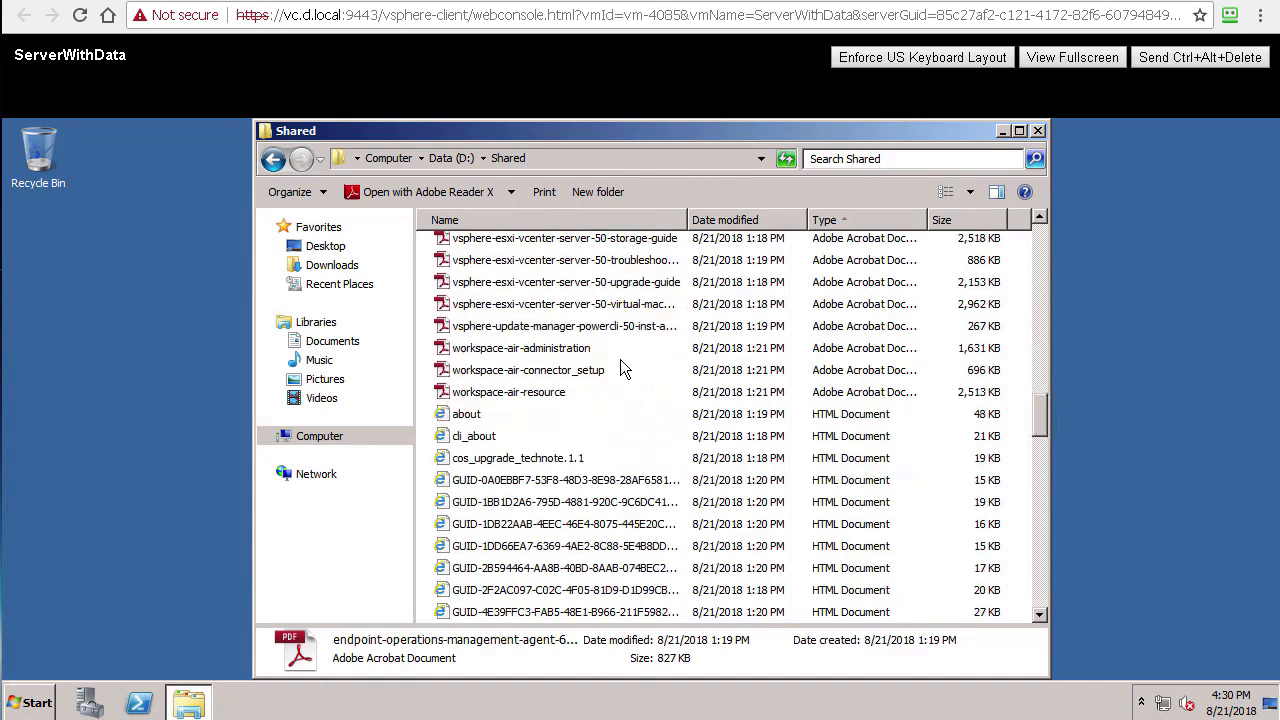
left_click(484, 393, "shift")
right_click(484, 393)
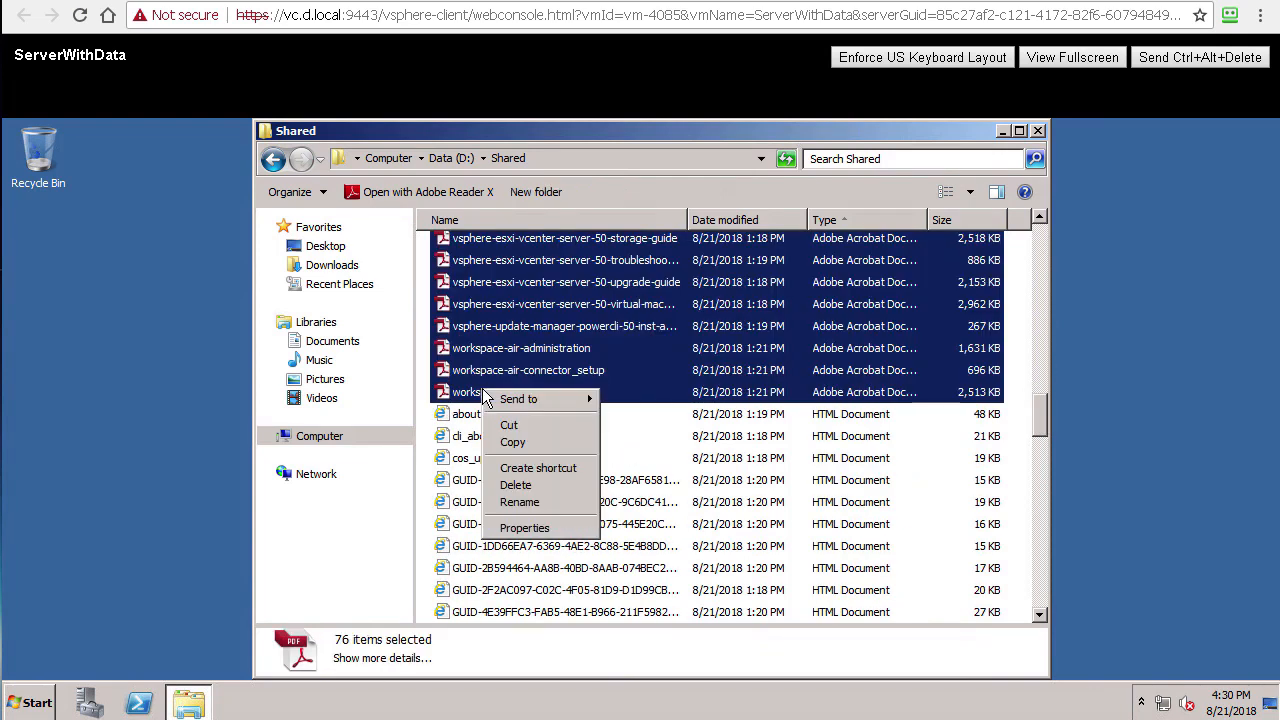
left_click(548, 485)
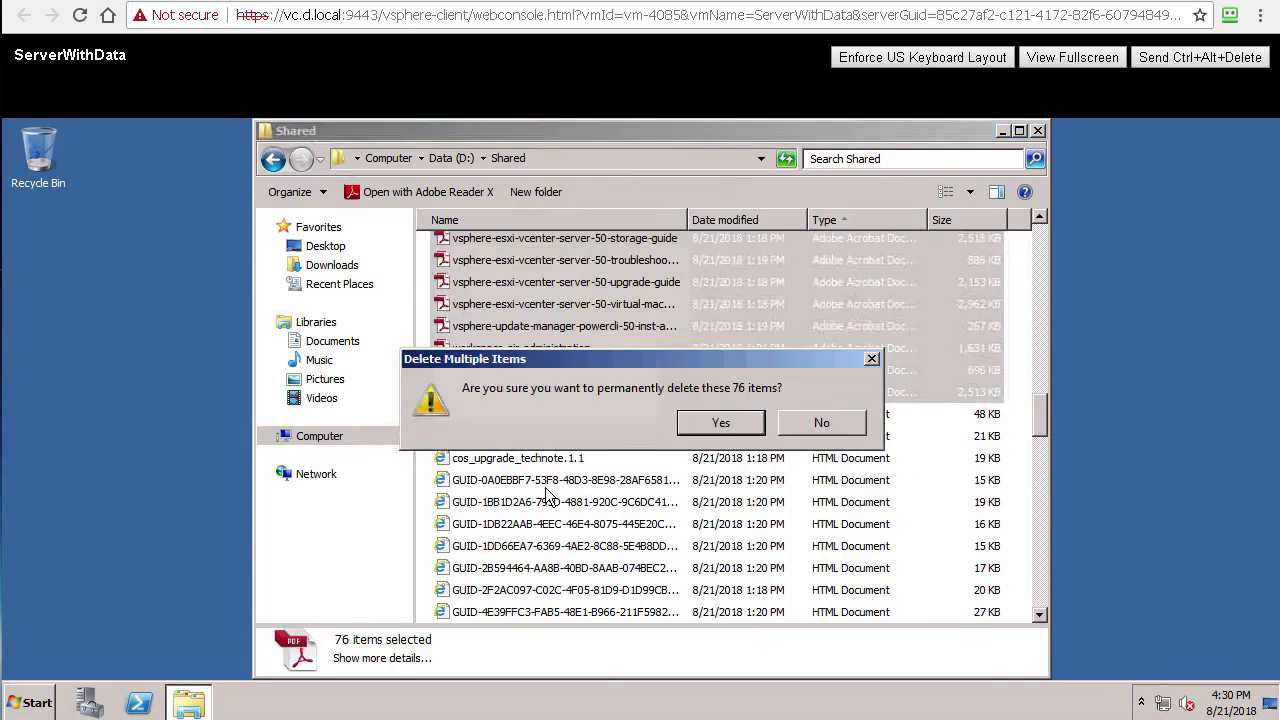
left_click(721, 423)
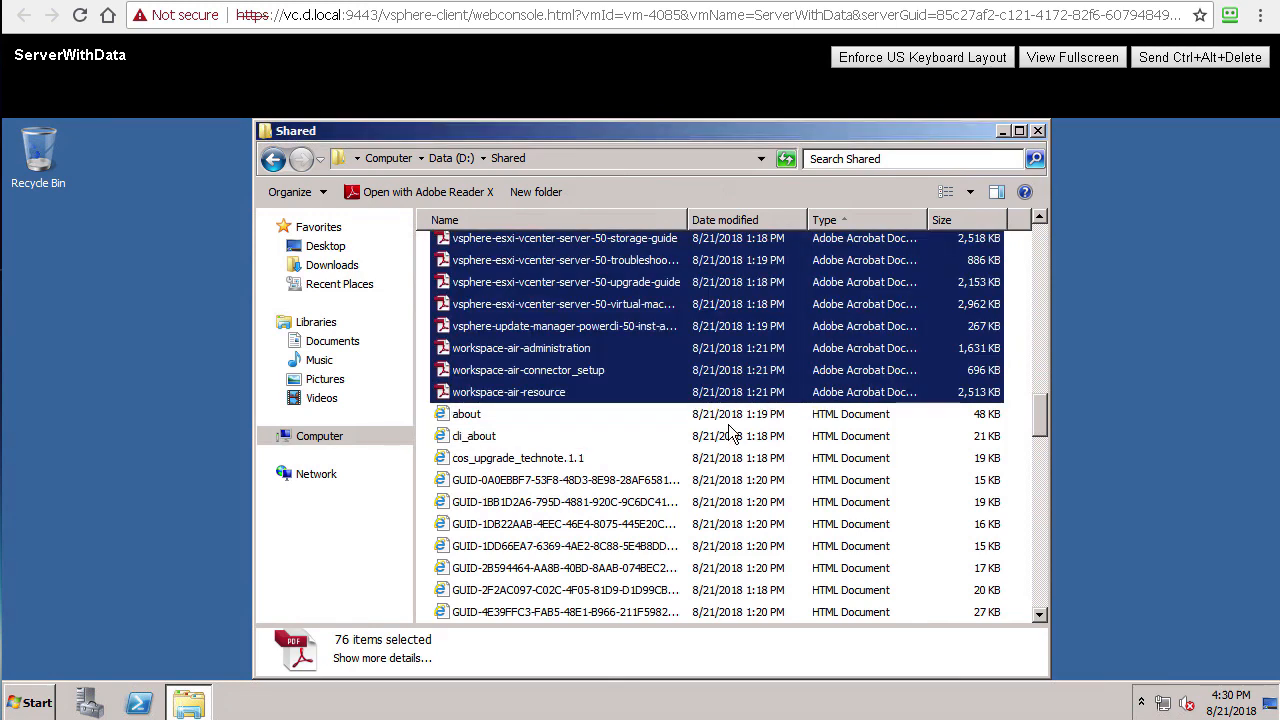
left_click(1038, 131)
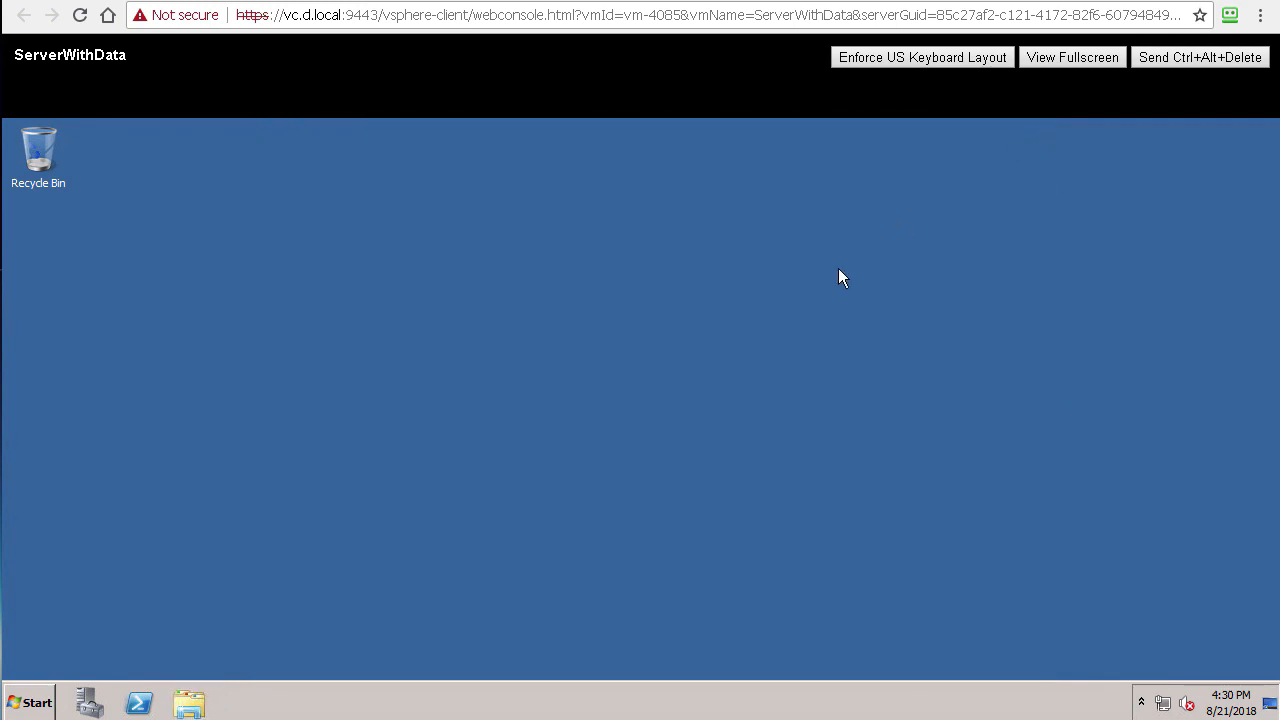
Step: Confirm Data (D:) > Shared holds no Acrobat documents, then return to the vSphere Web Client
left_click(189, 703)
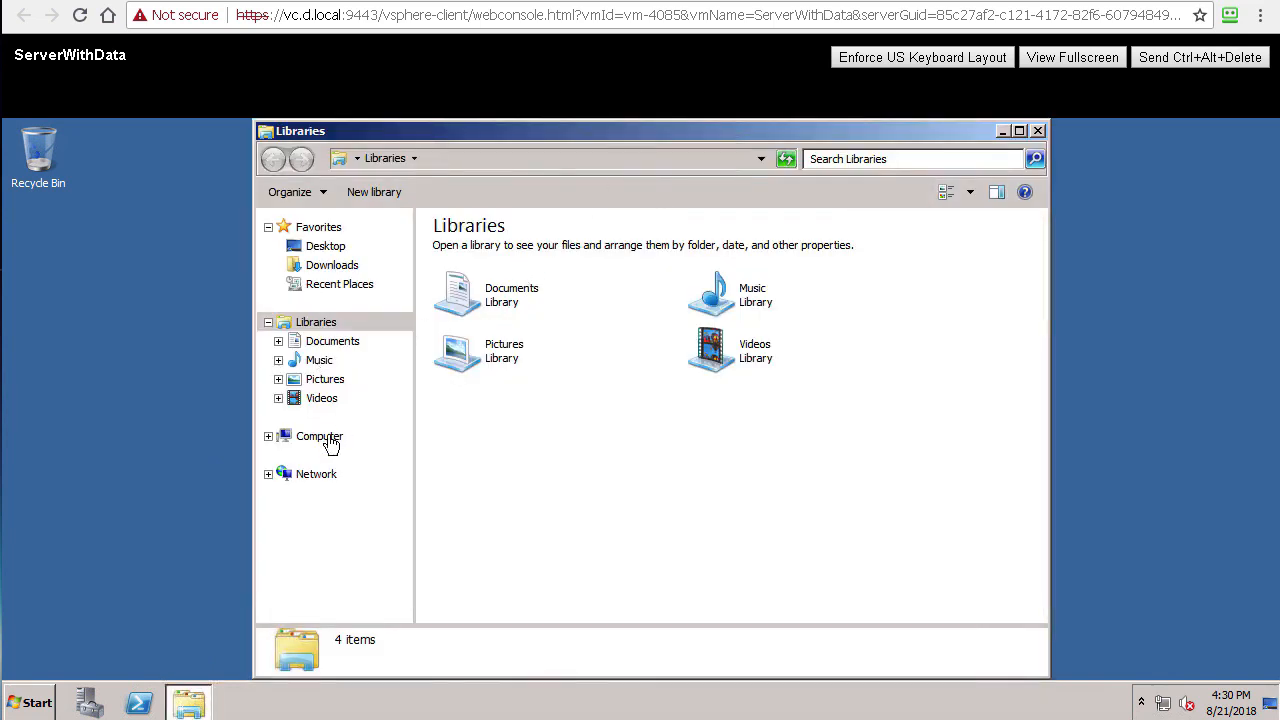
left_click(325, 439)
left_click(322, 477)
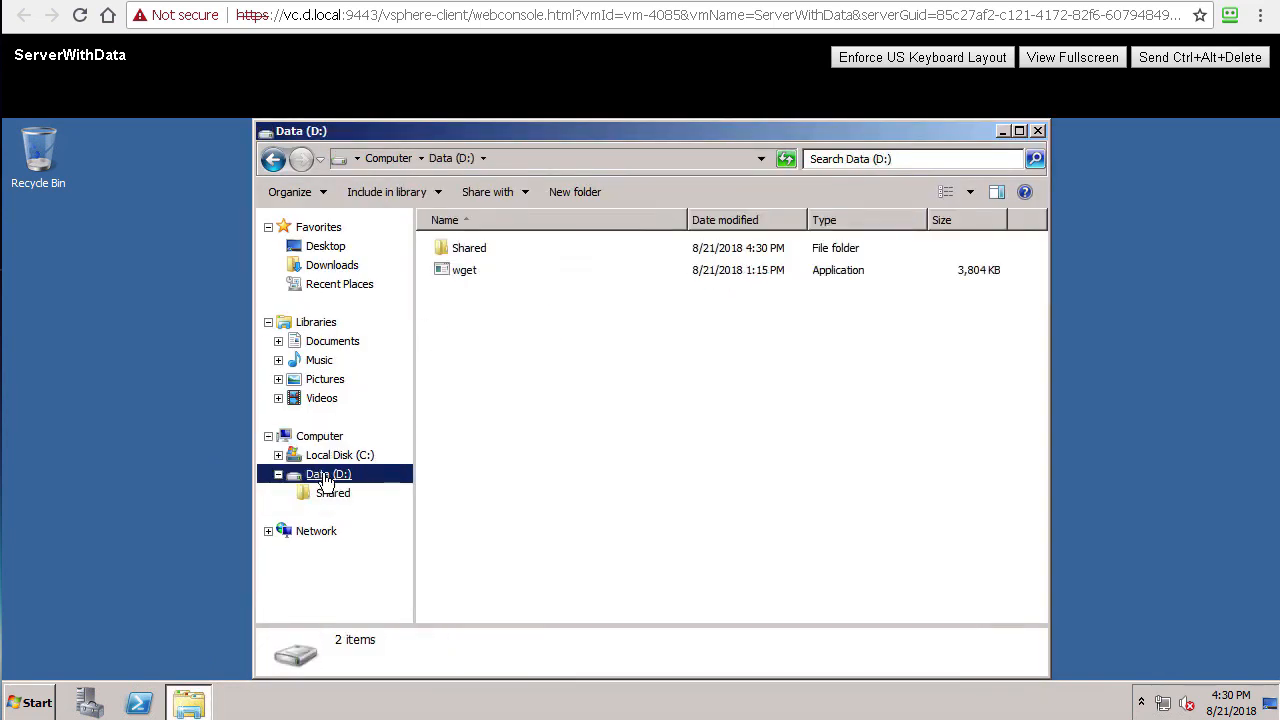
left_click(330, 494)
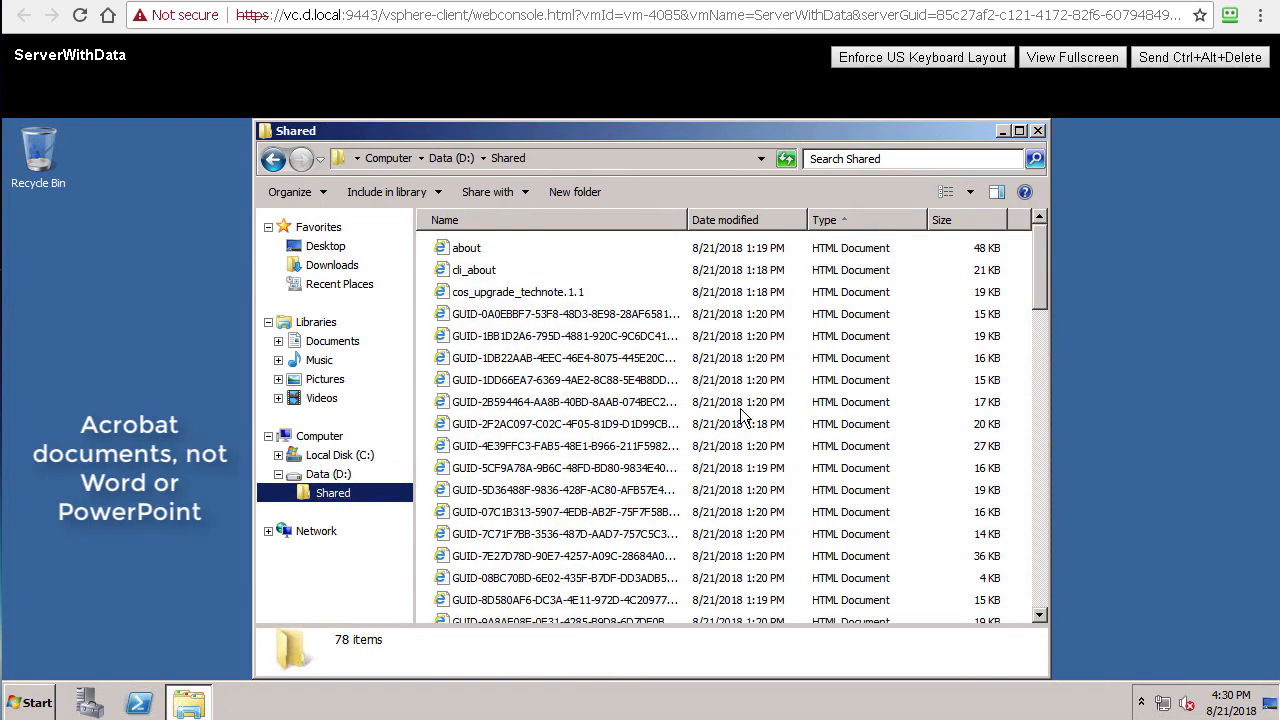
left_click(1042, 585)
left_click(1042, 585)
left_click(1042, 585)
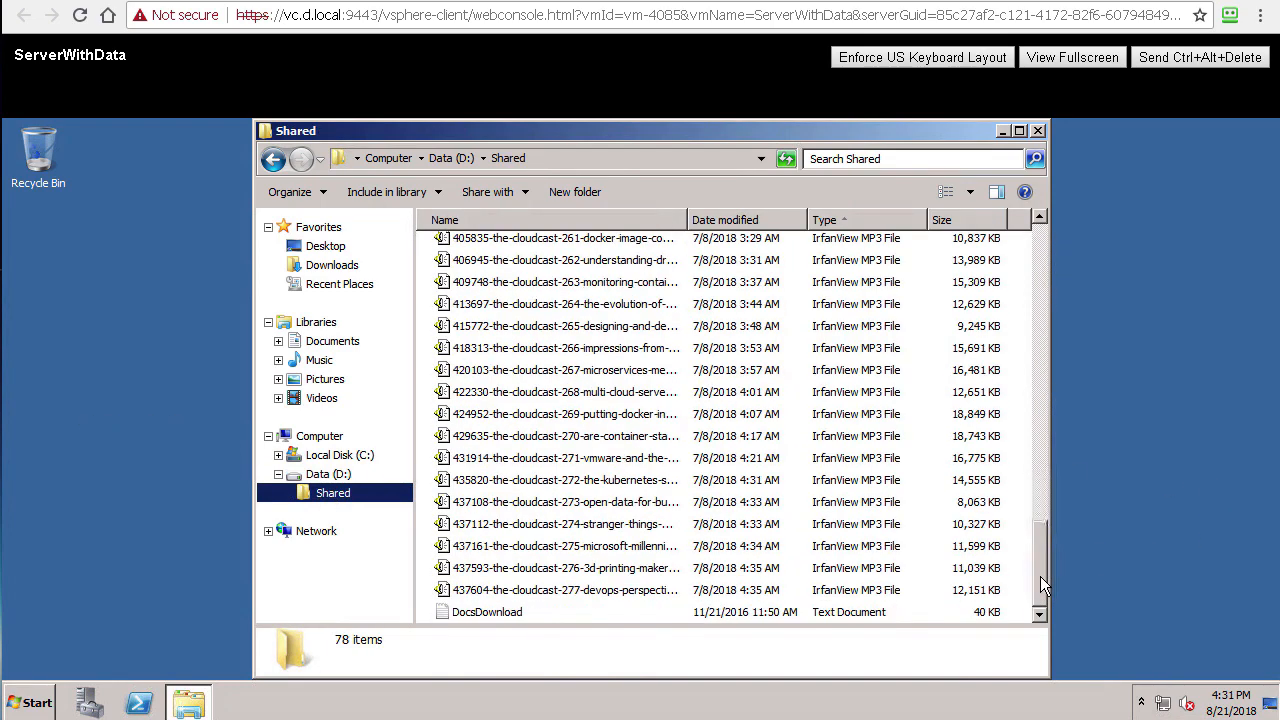
left_click_drag(1037, 567, 1052, 191)
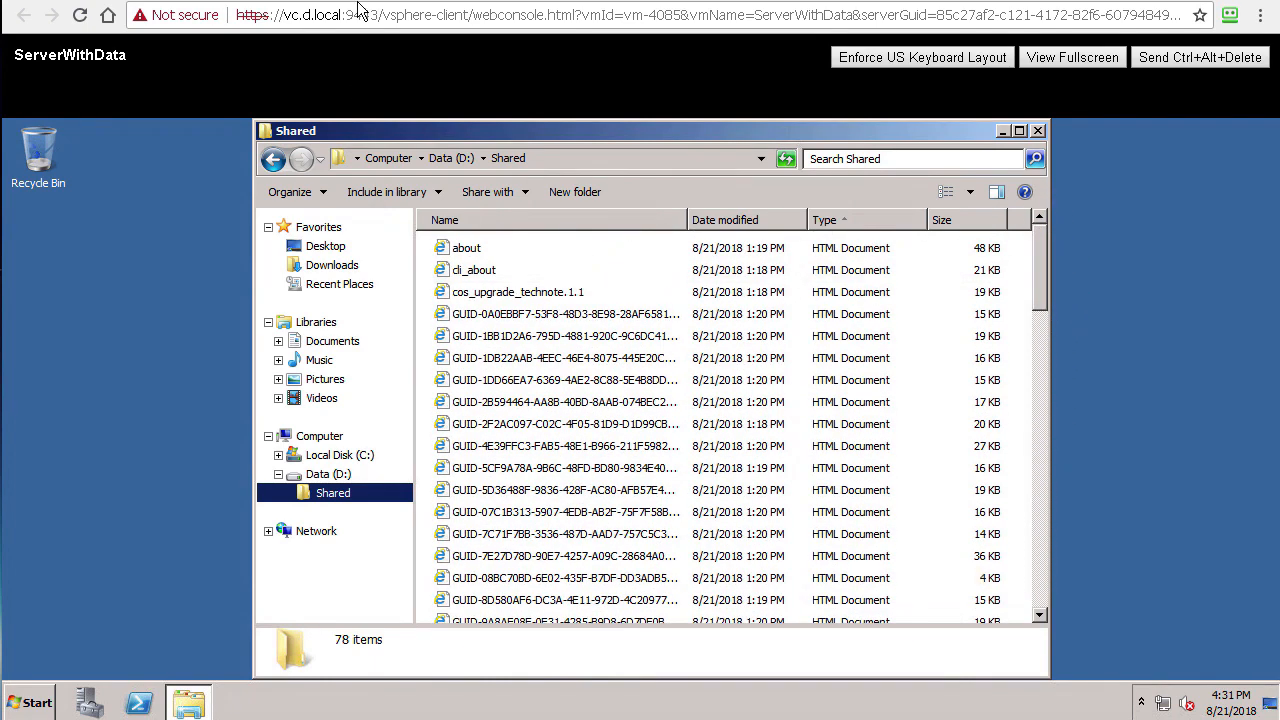
left_click(390, 1)
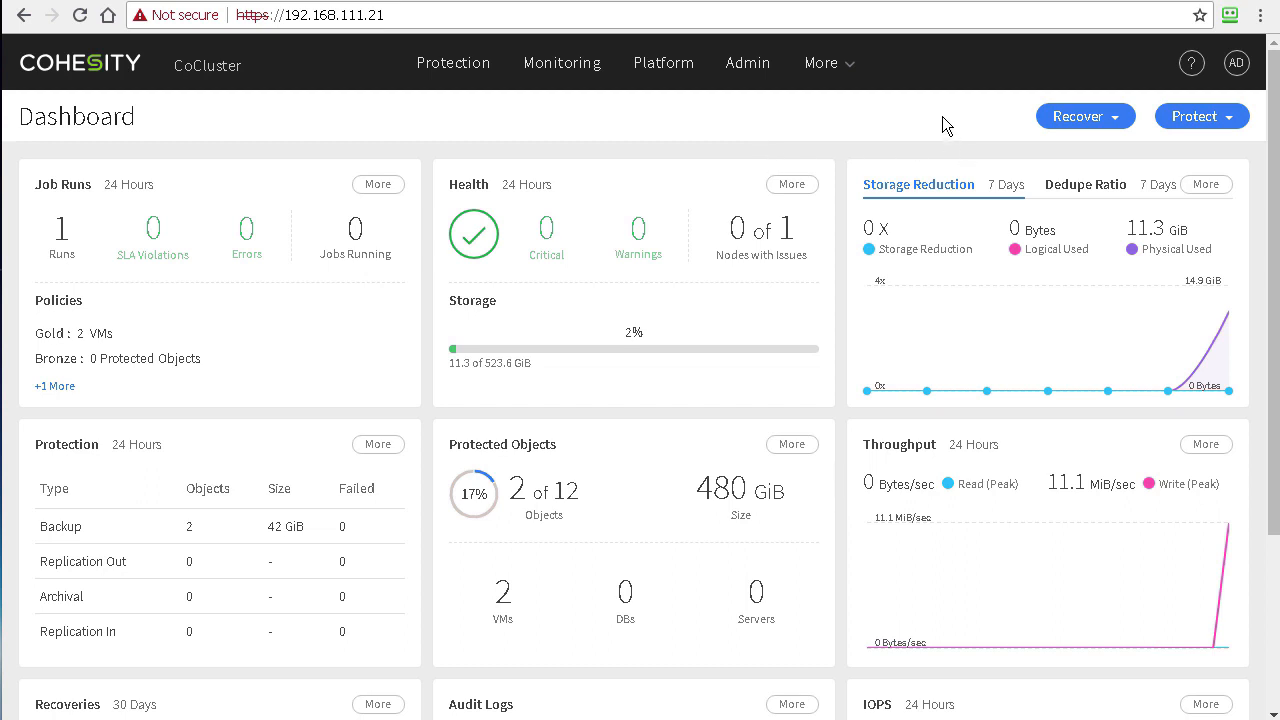
Step: Start a VM recovery and list the BasicBackupText job's Aug 21, 2018 4:16pm run
left_click(1108, 121)
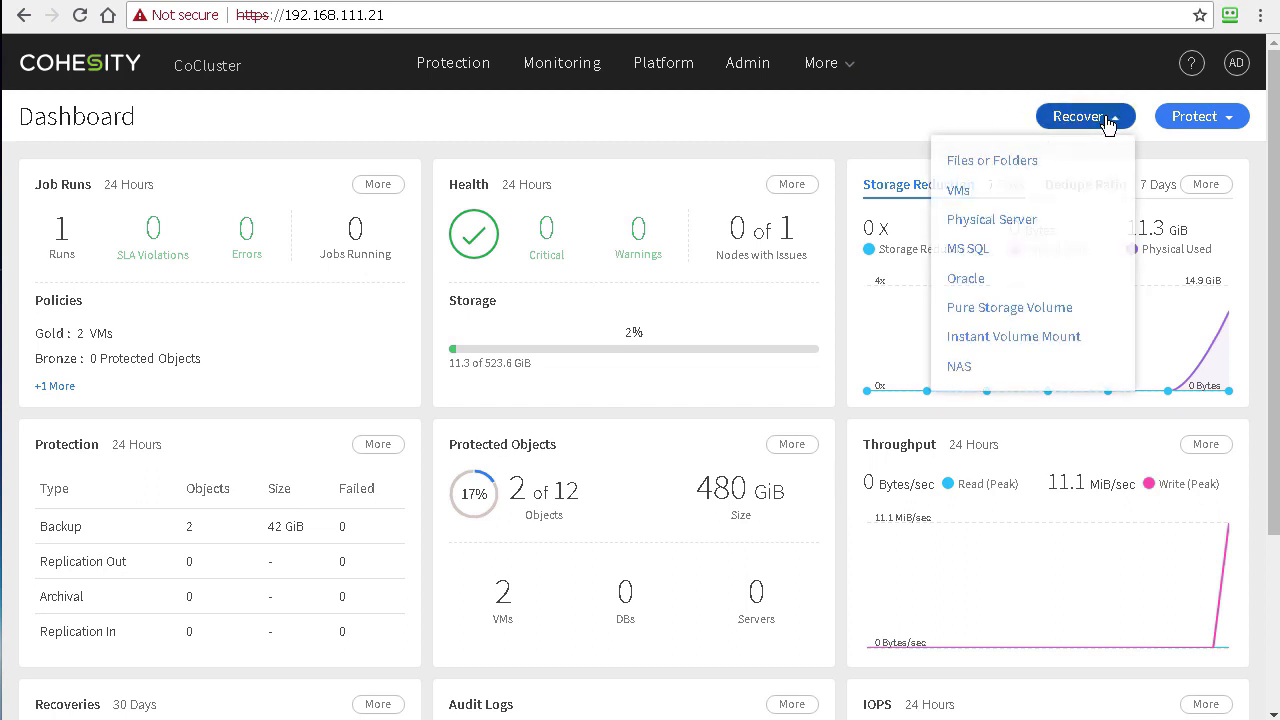
left_click(956, 192)
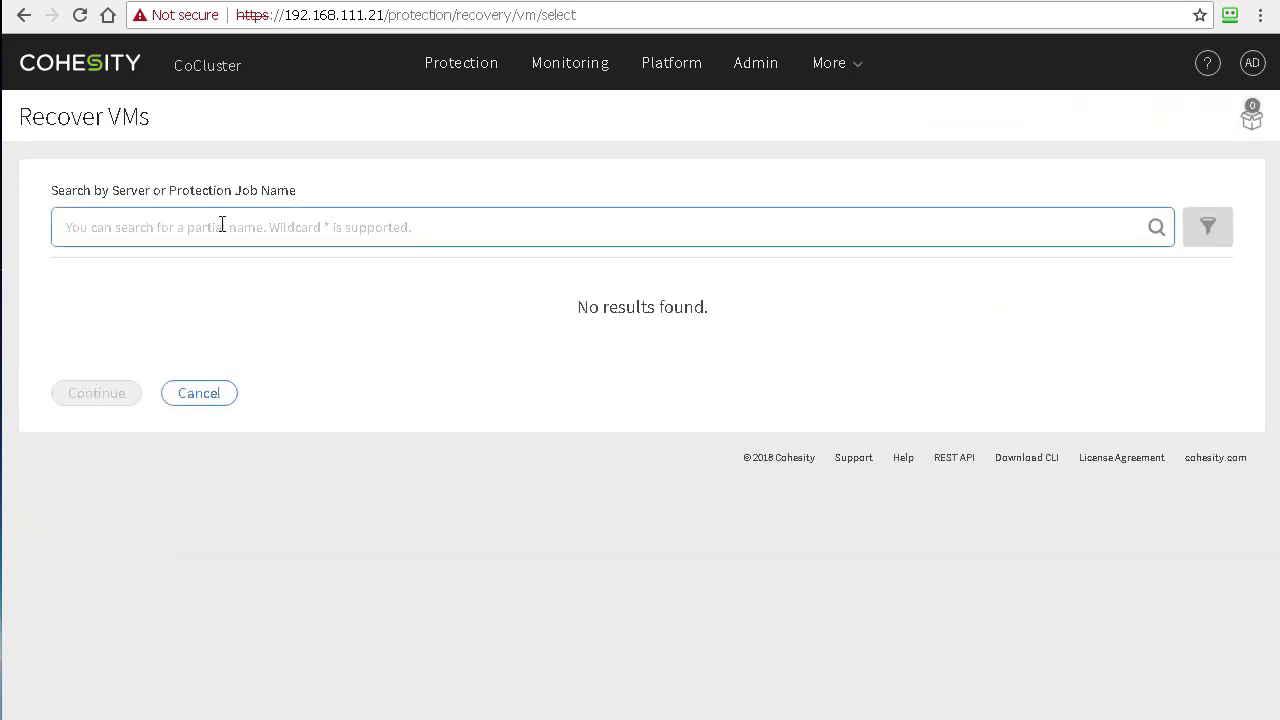
left_click(222, 224)
type("server")
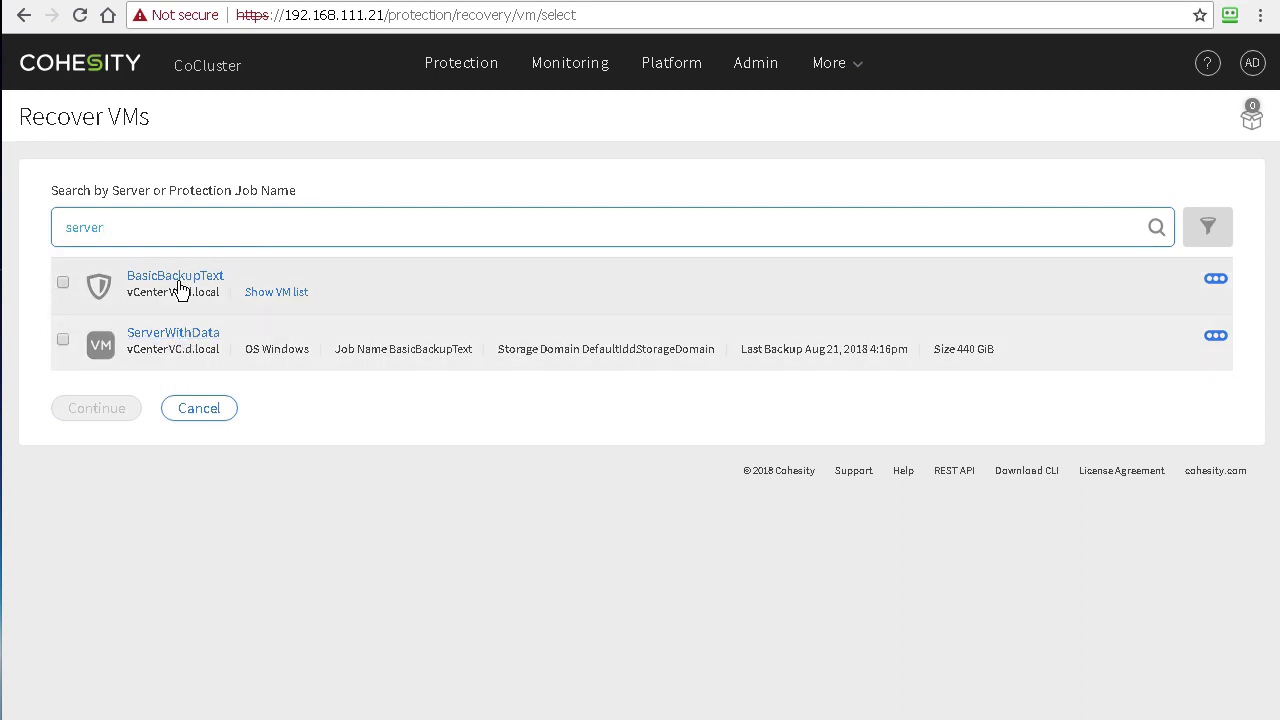
double_click(87, 228)
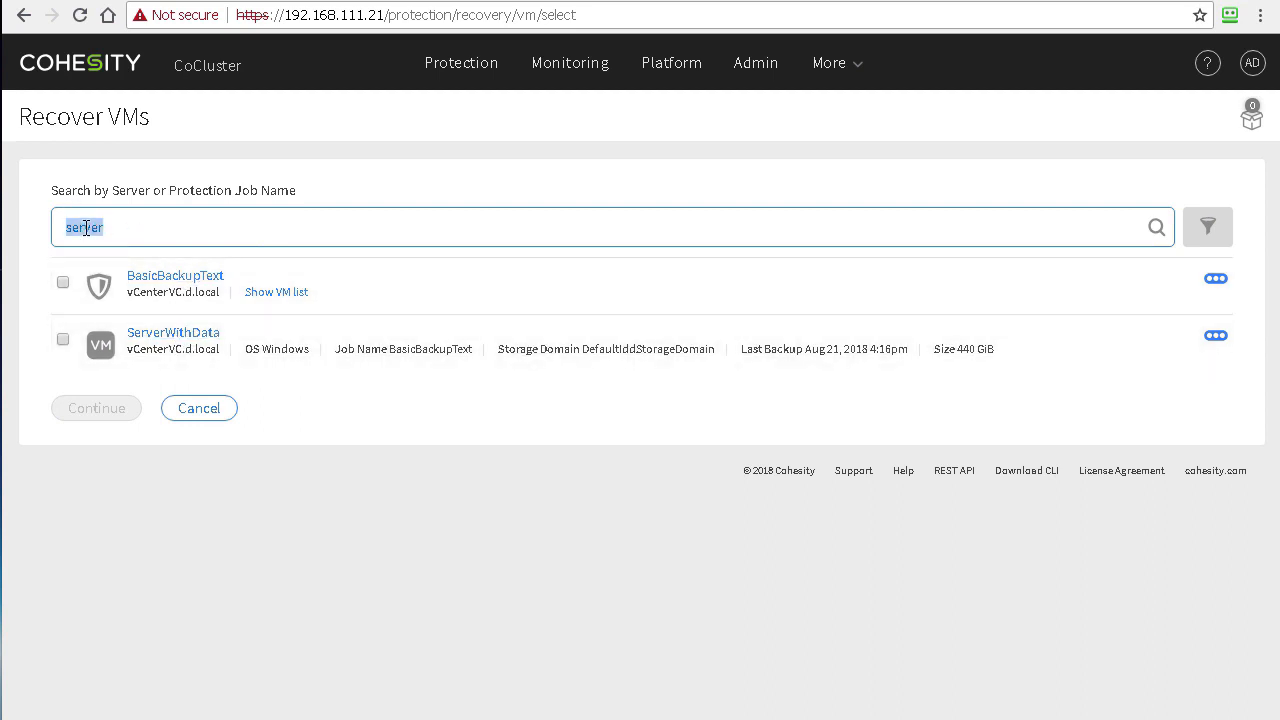
key("BackSpace")
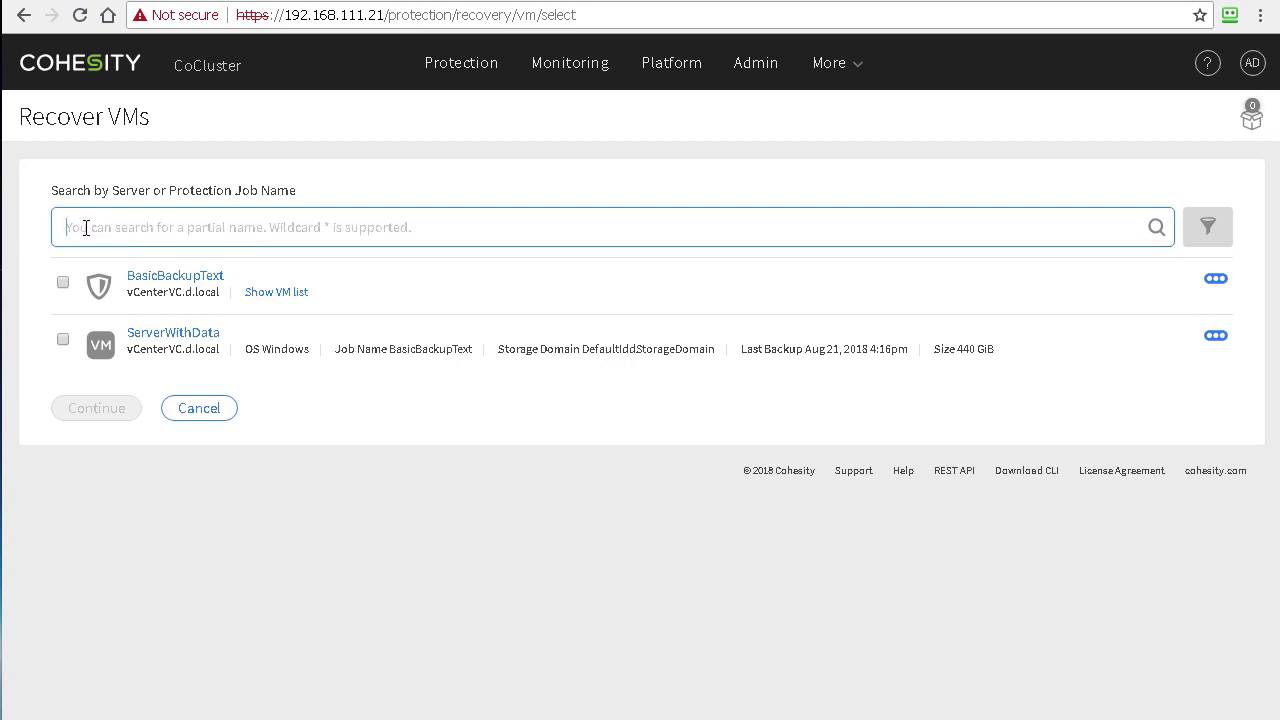
left_click(284, 295)
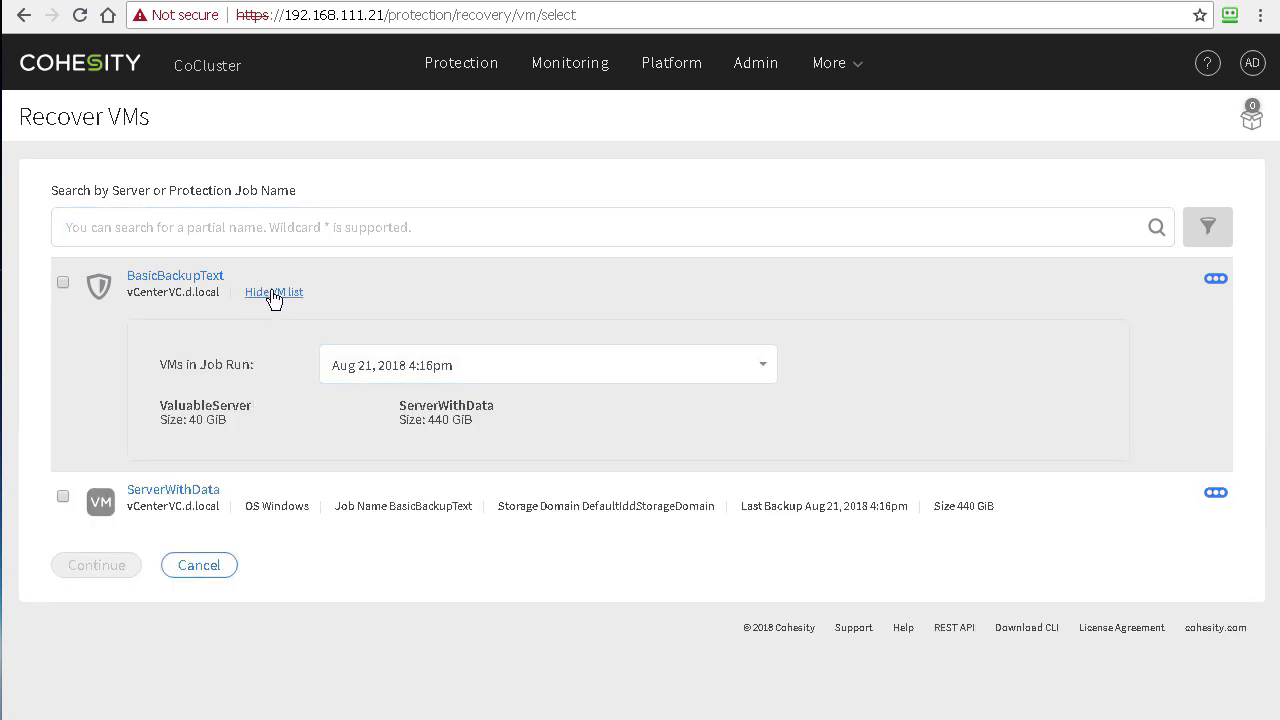
left_click(468, 374)
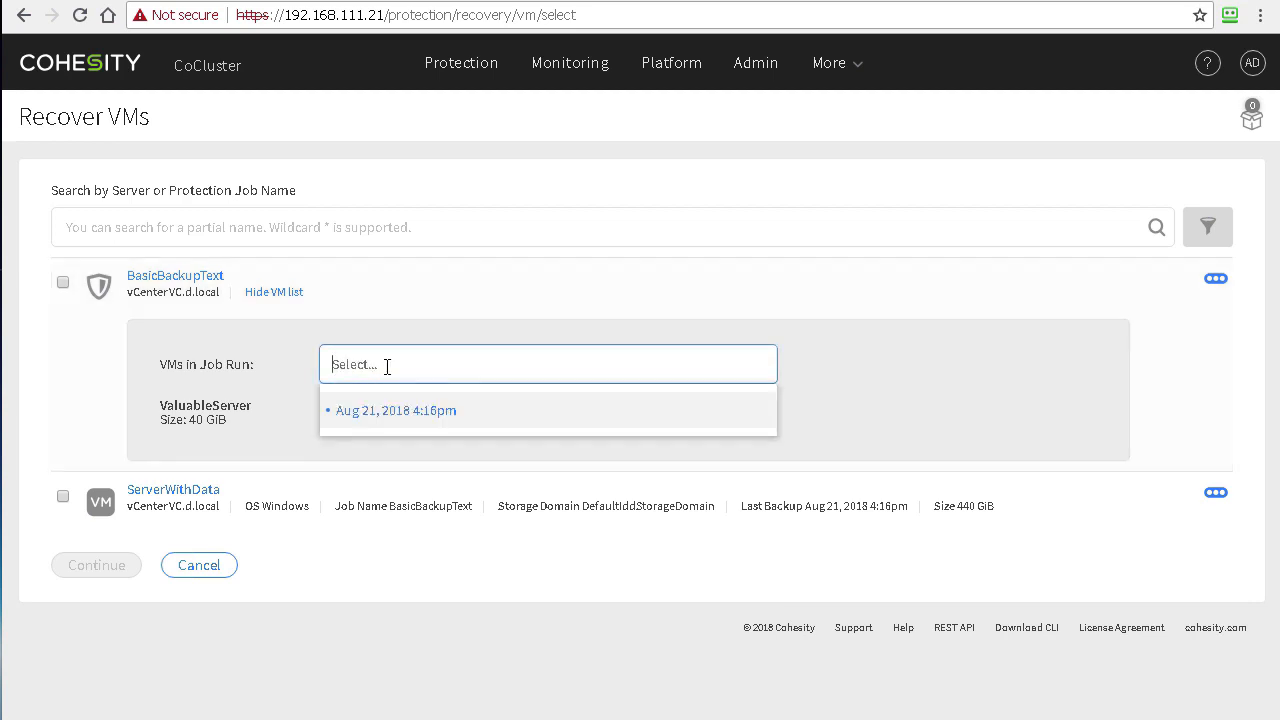
left_click(412, 410)
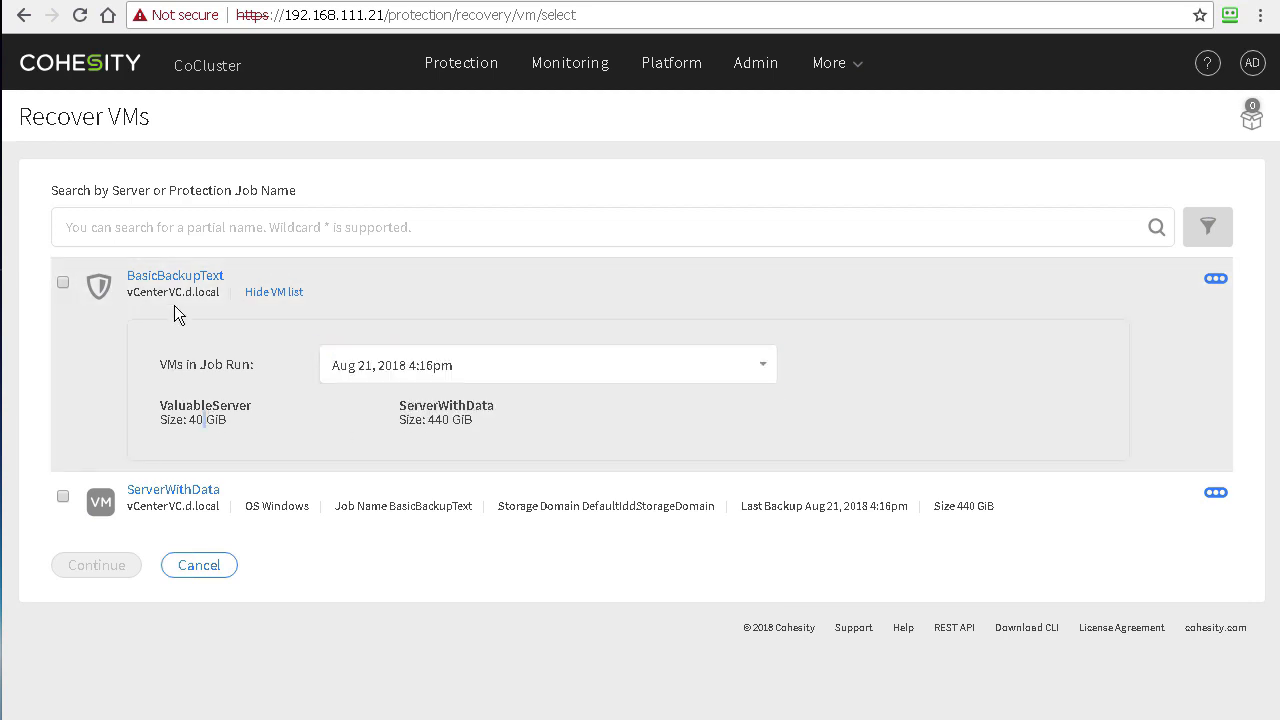
Step: Search 'Va' and select ValuableServer to continue to recovery options
left_click(112, 230)
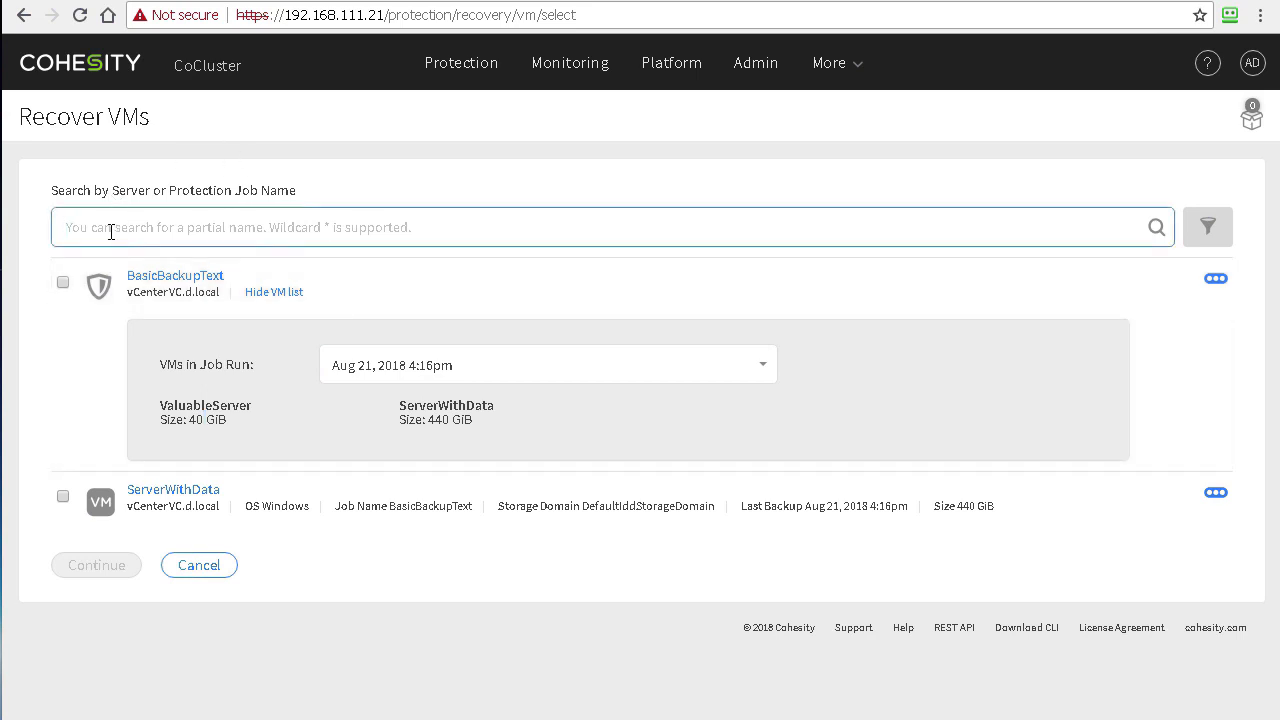
type("Va")
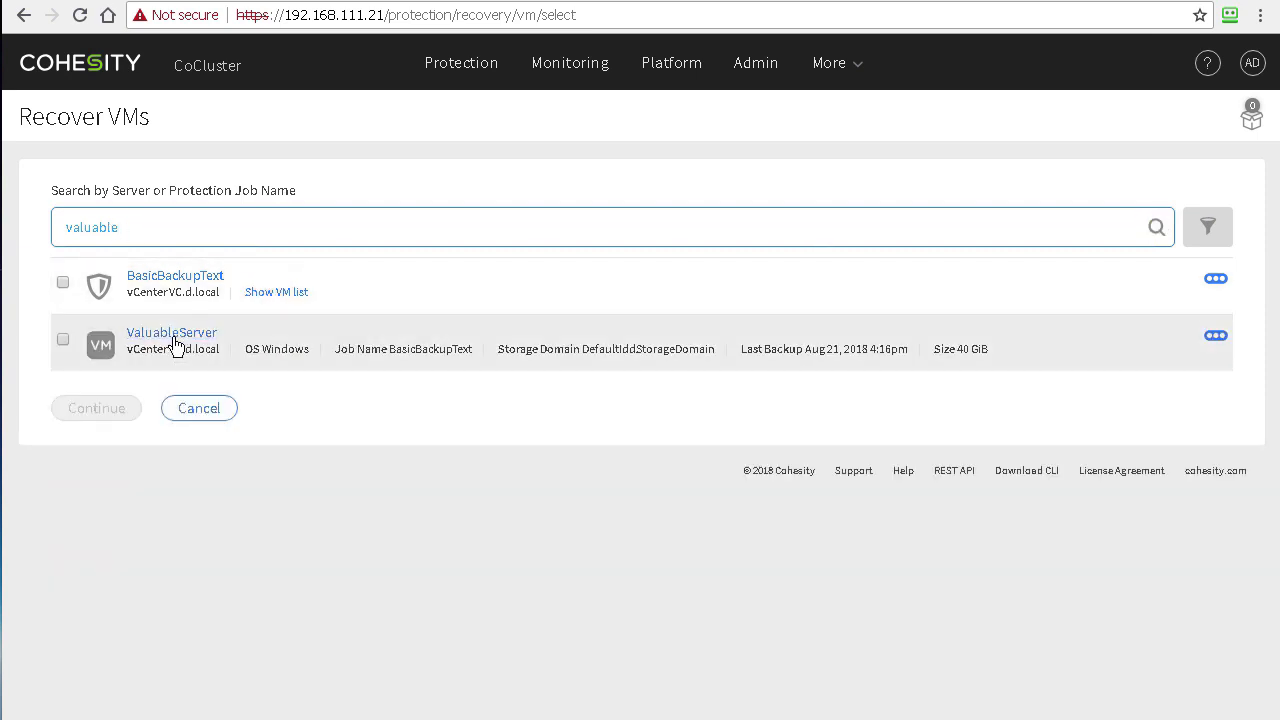
left_click(1216, 337)
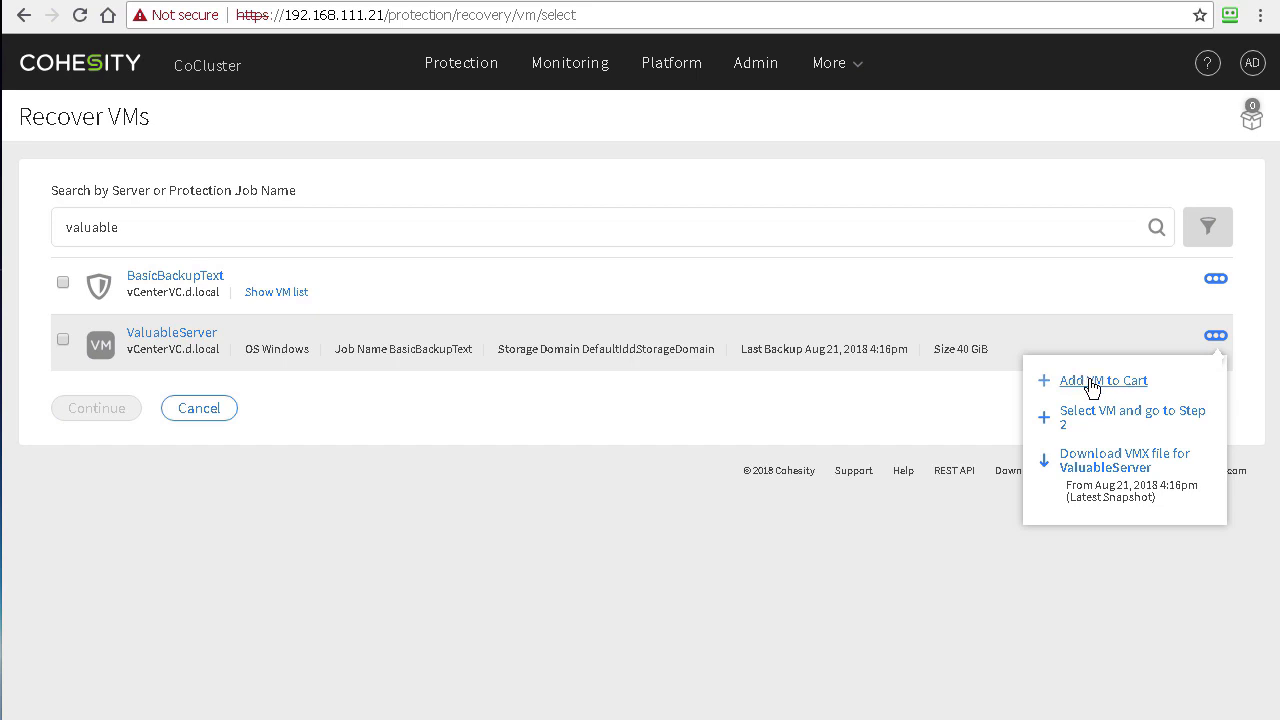
left_click(1089, 418)
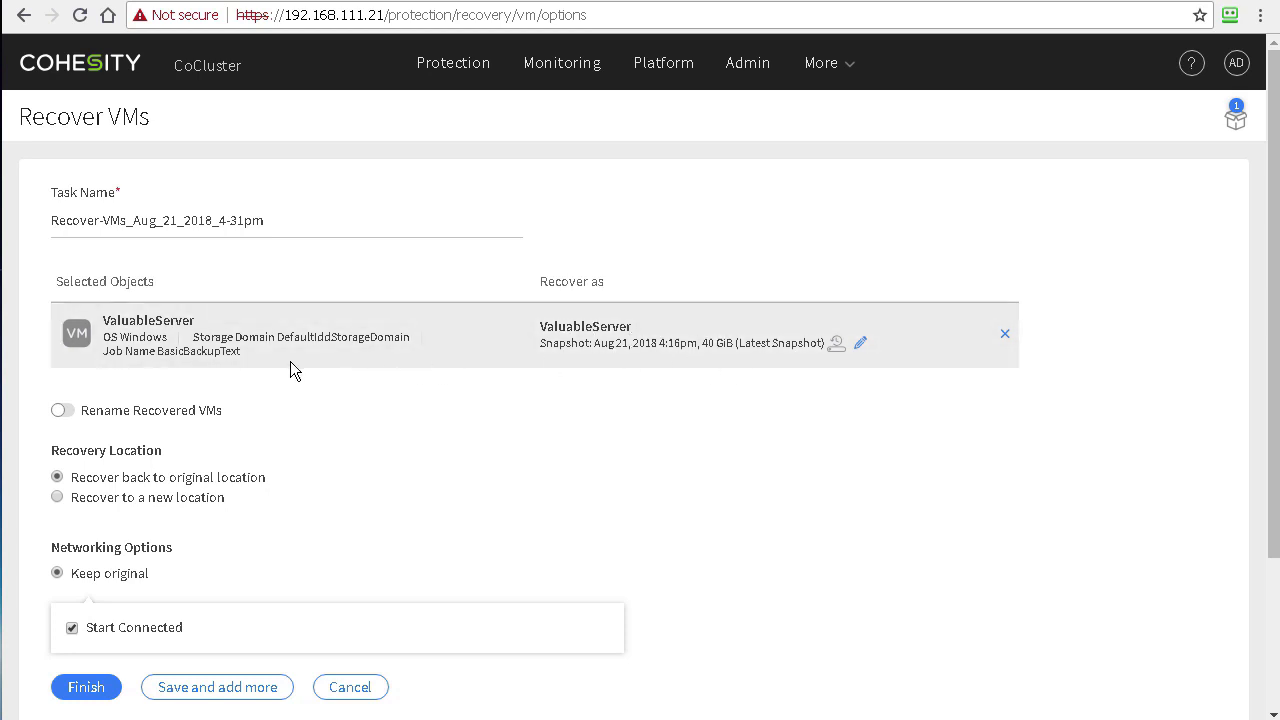
Step: Submit the recovery with original location, original networking and Start Connected unchanged
scroll(287, 370, "down", 1)
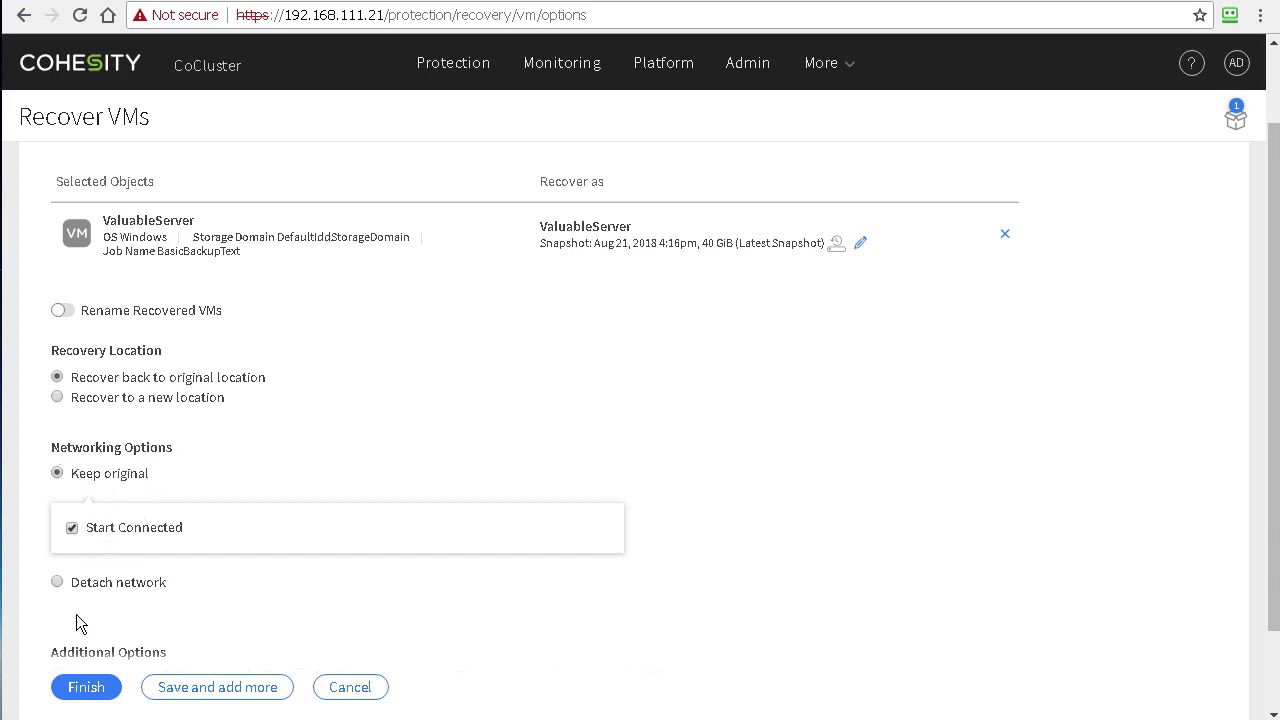
scroll(175, 535, "up", 1)
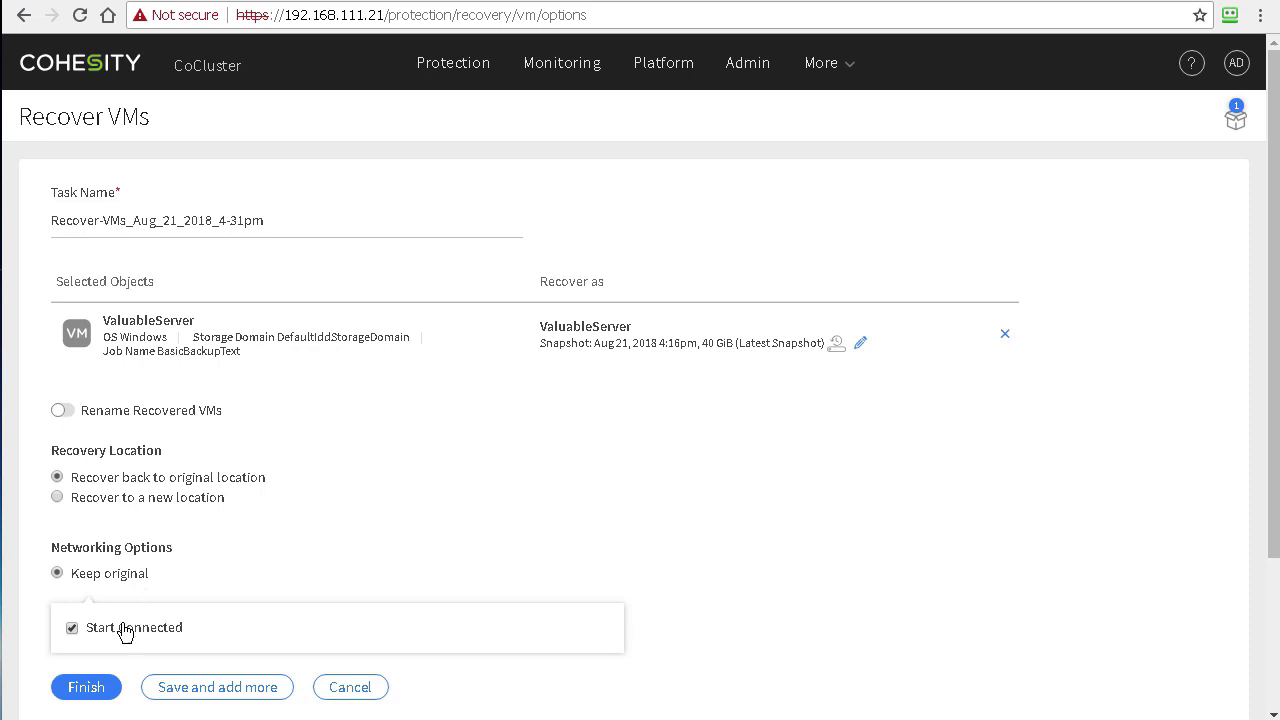
left_click(88, 693)
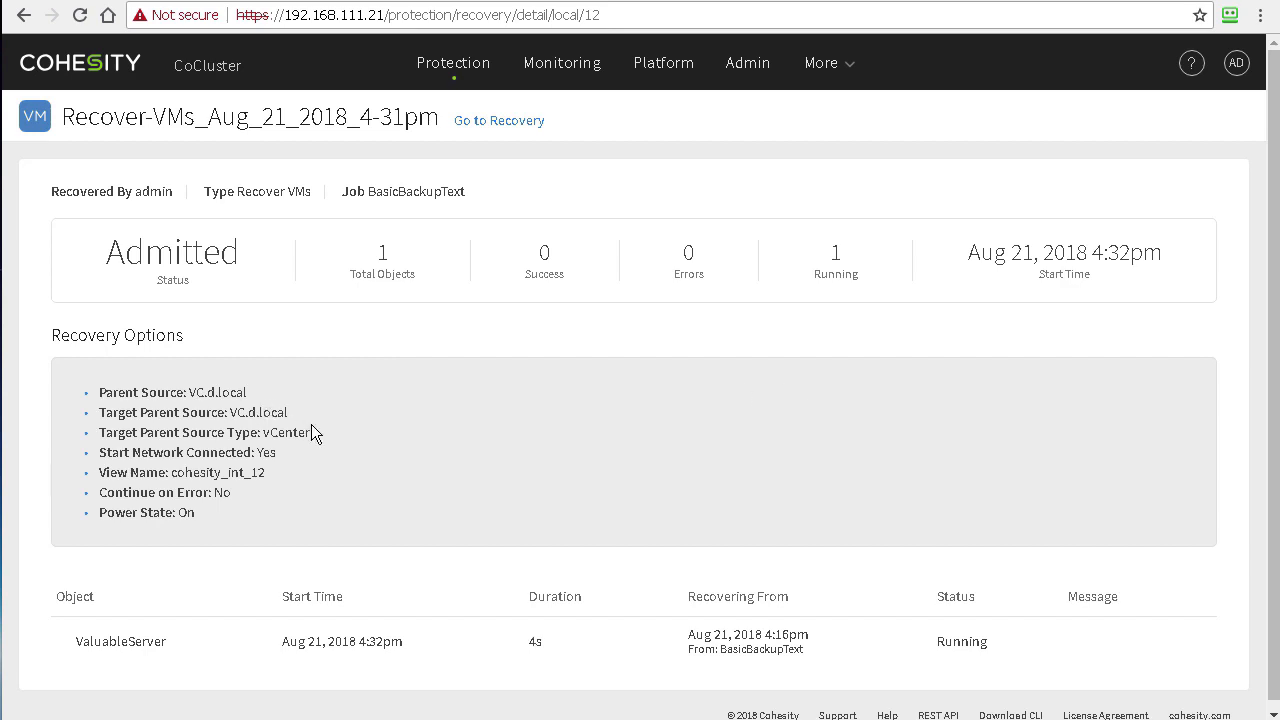
Step: Scroll down to the ValuableServer status progress bar on the recovery detail page
scroll(311, 424, "down", 1)
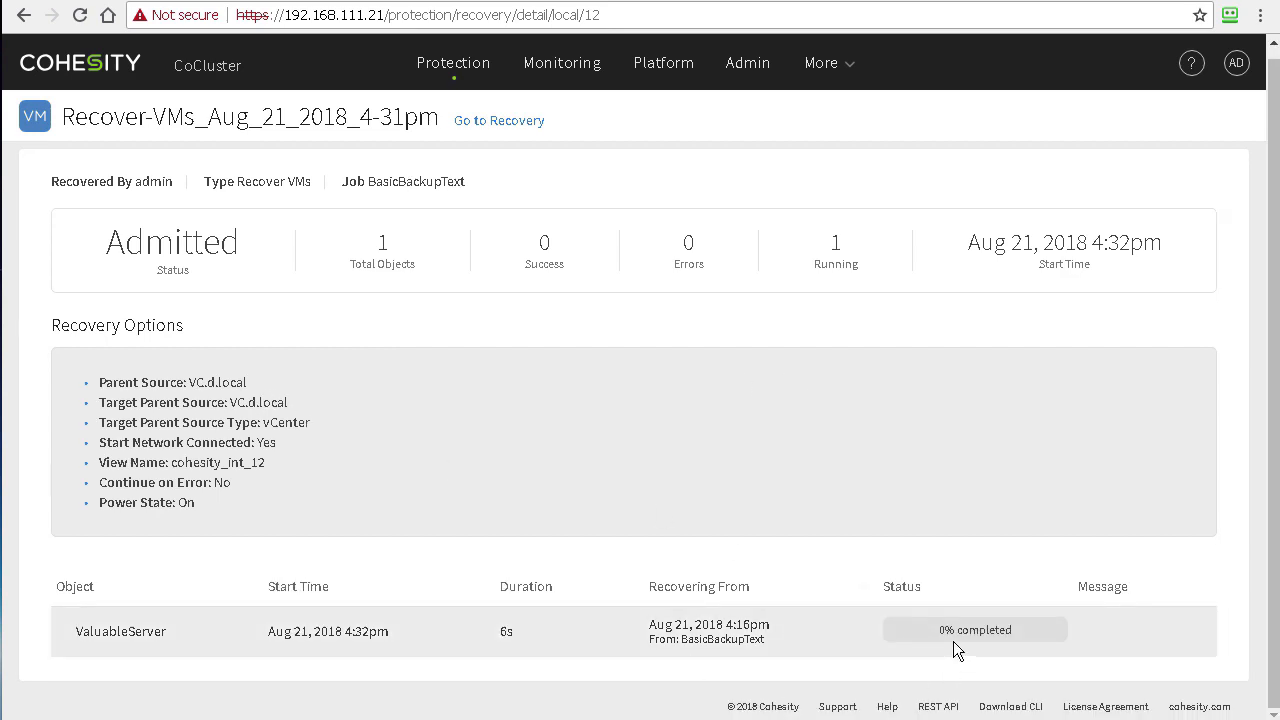
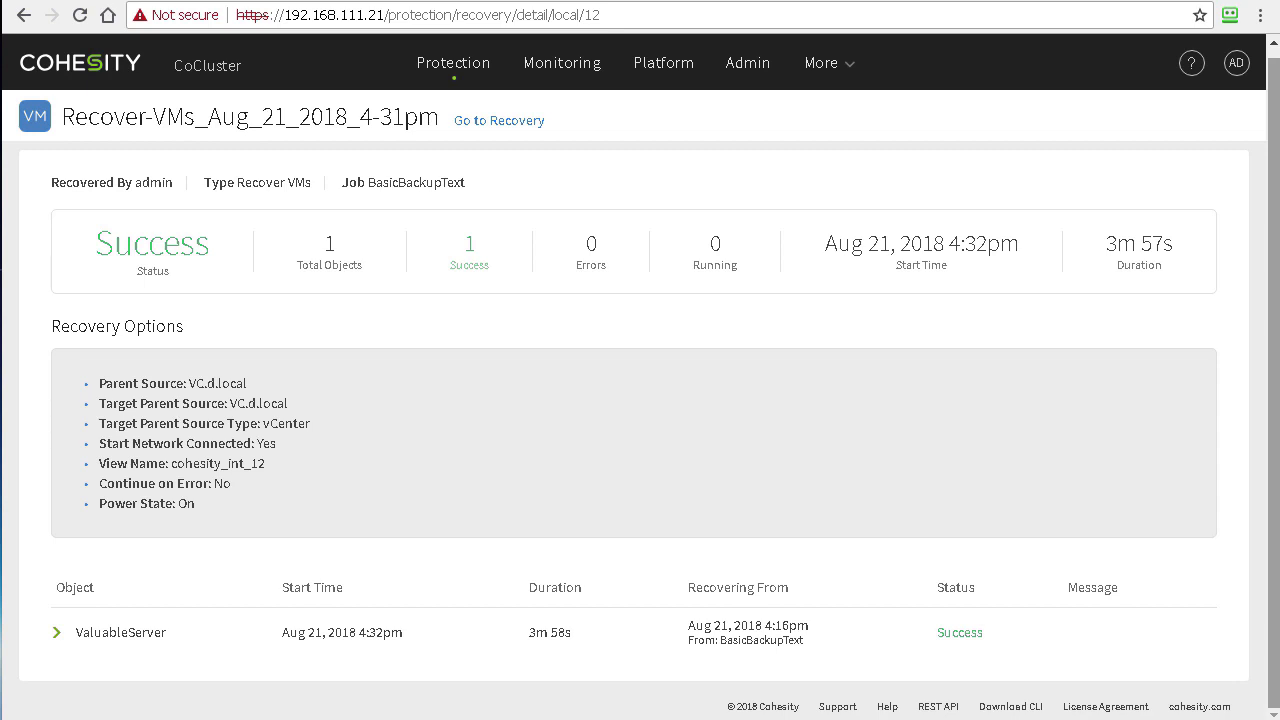
Step: Expand the ValuableServer recovery row to review its task log, then go to the vSphere Web Client
left_click(57, 632)
scroll(153, 577, "down", 3)
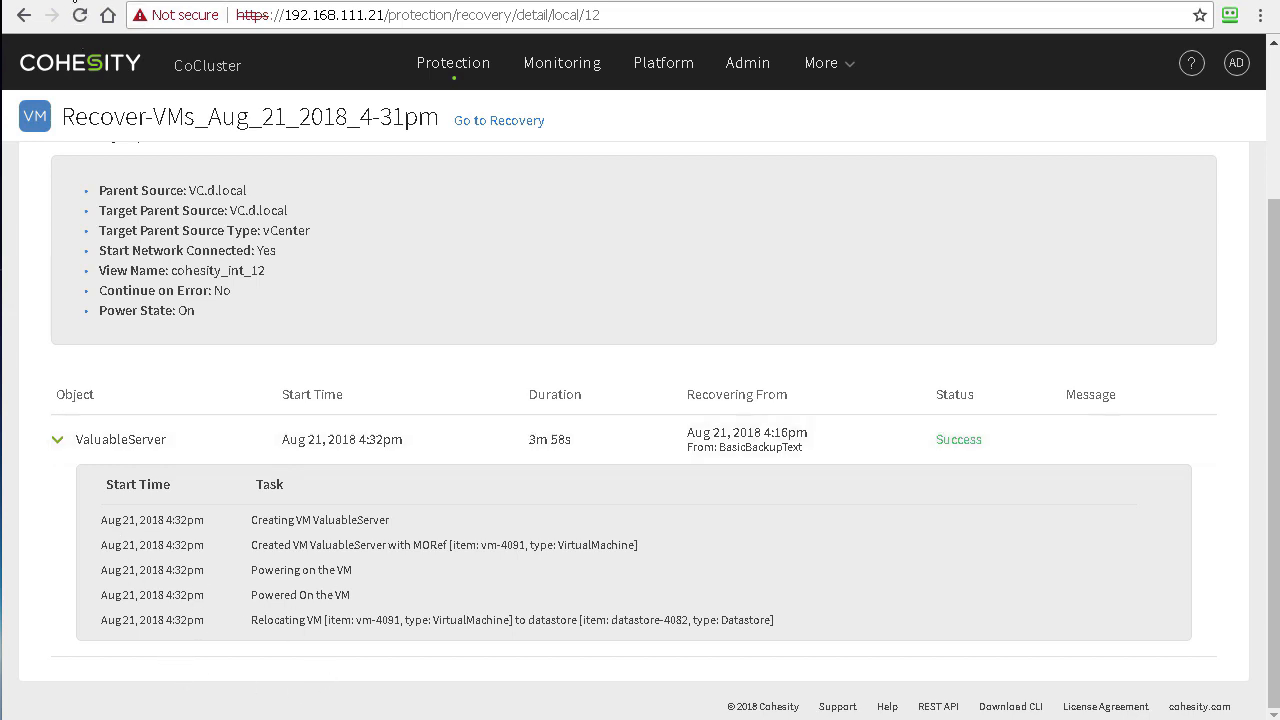
left_click(75, 1)
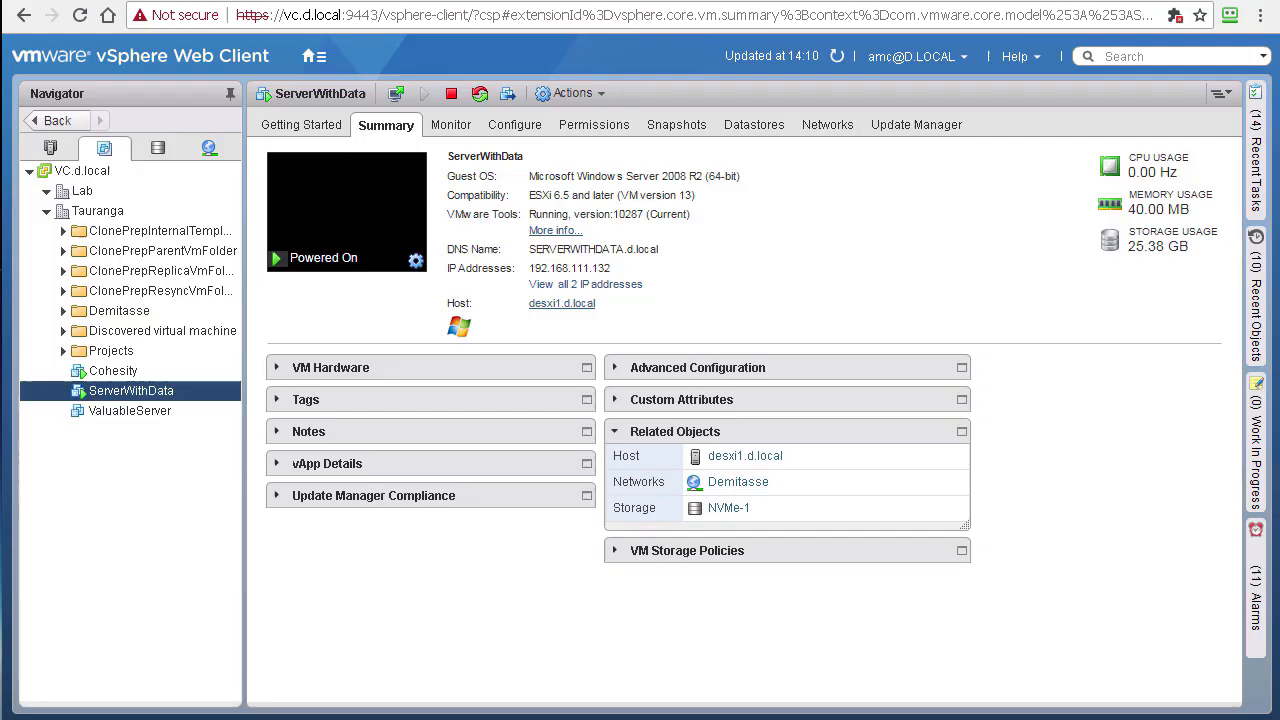
Step: Select ValuableServer in the Navigator and launch its web console from the Summary tab
left_click(122, 412)
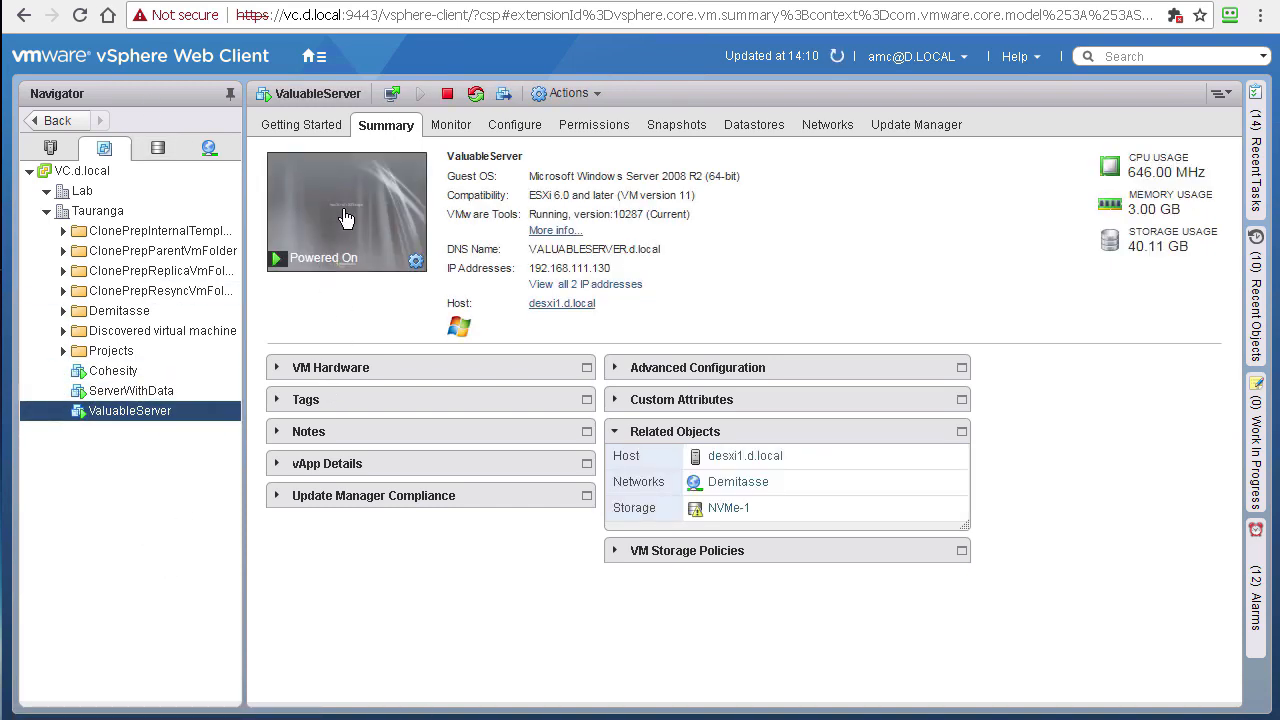
left_click(343, 218)
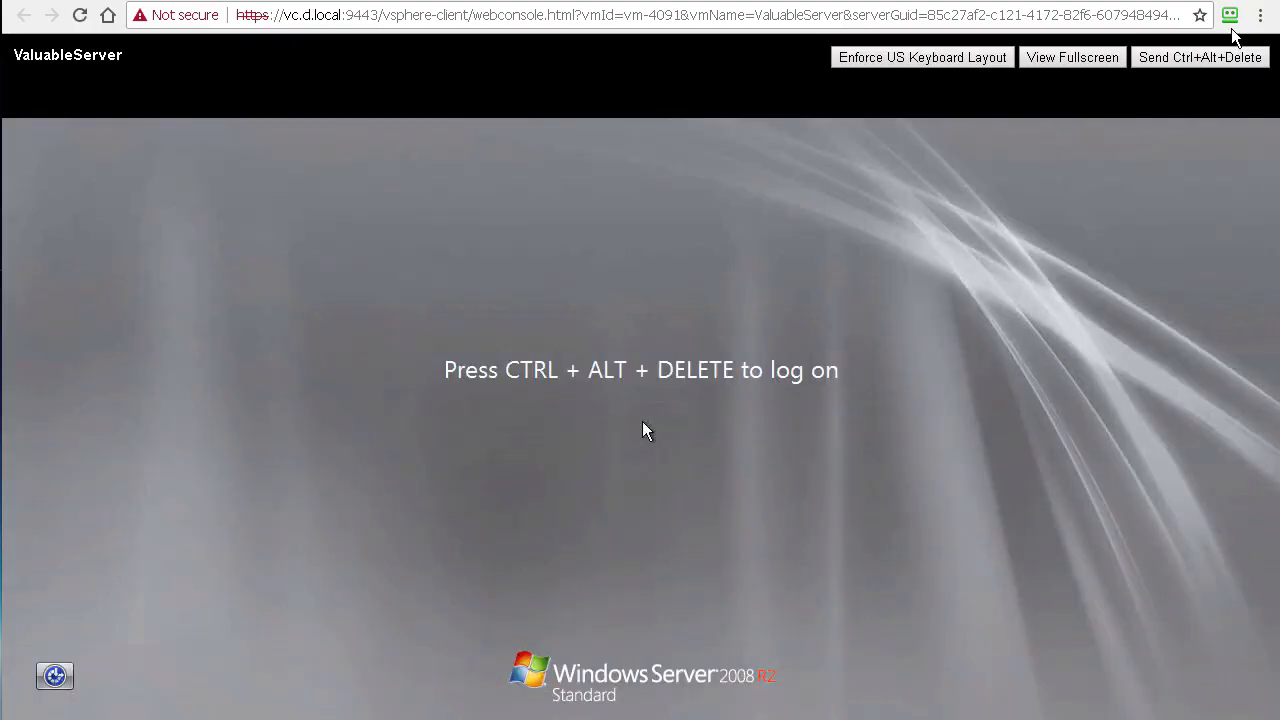
Step: Sign in to ValuableServer as administrator using Ctrl+Alt+Delete and the account password
left_click(1214, 57)
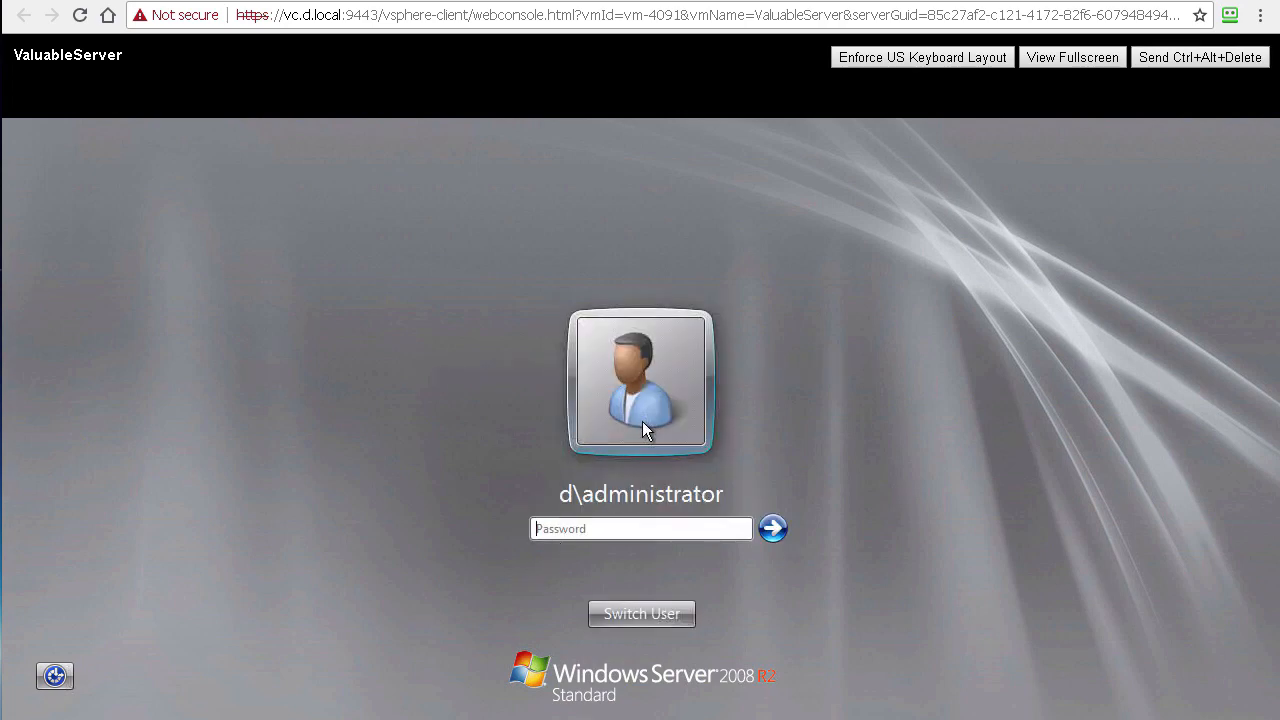
type("******")
key("Return")
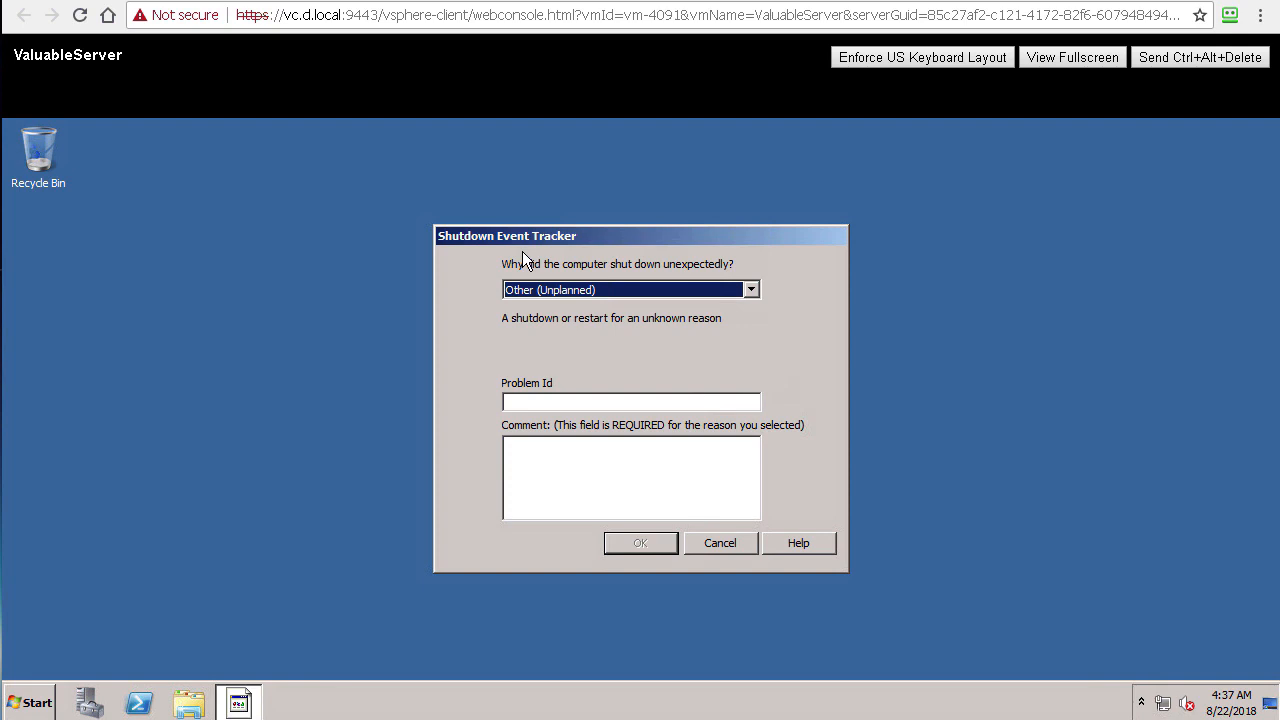
Step: Answer the Shutdown Event Tracker with Power Failure: Cord Unplugged and return to the VM summary
key("p")
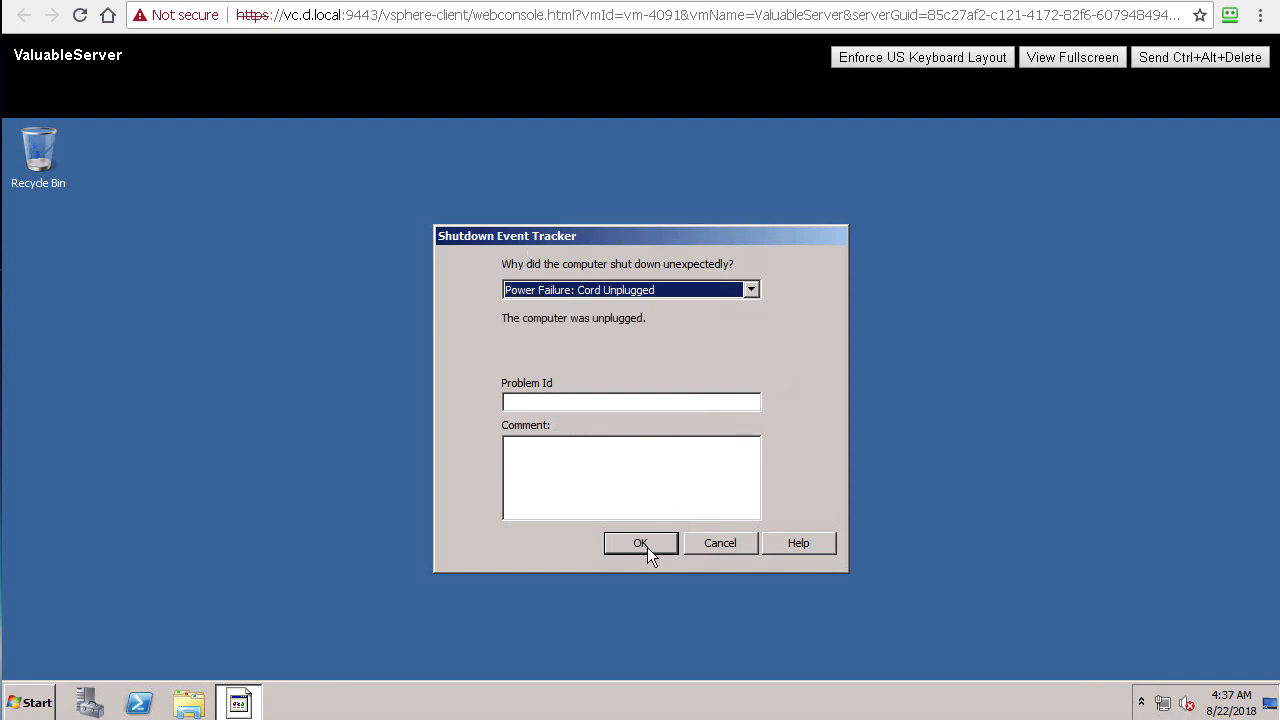
left_click(647, 548)
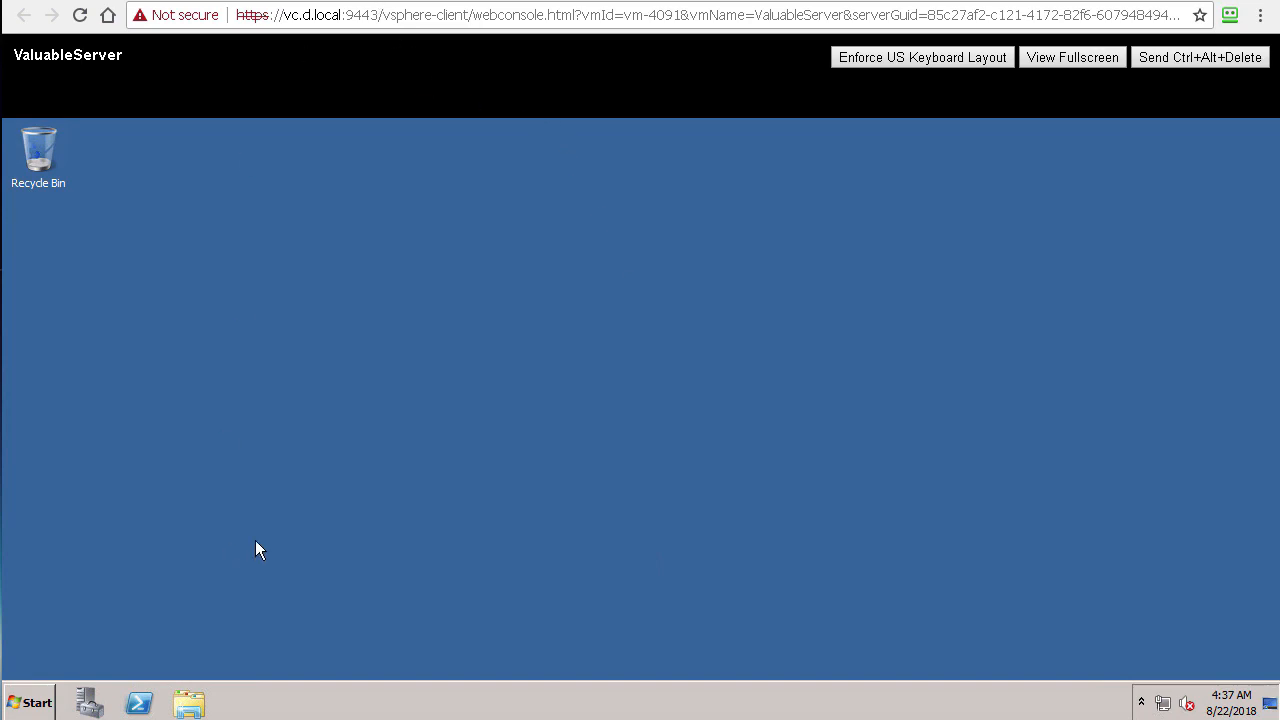
left_click(361, 1)
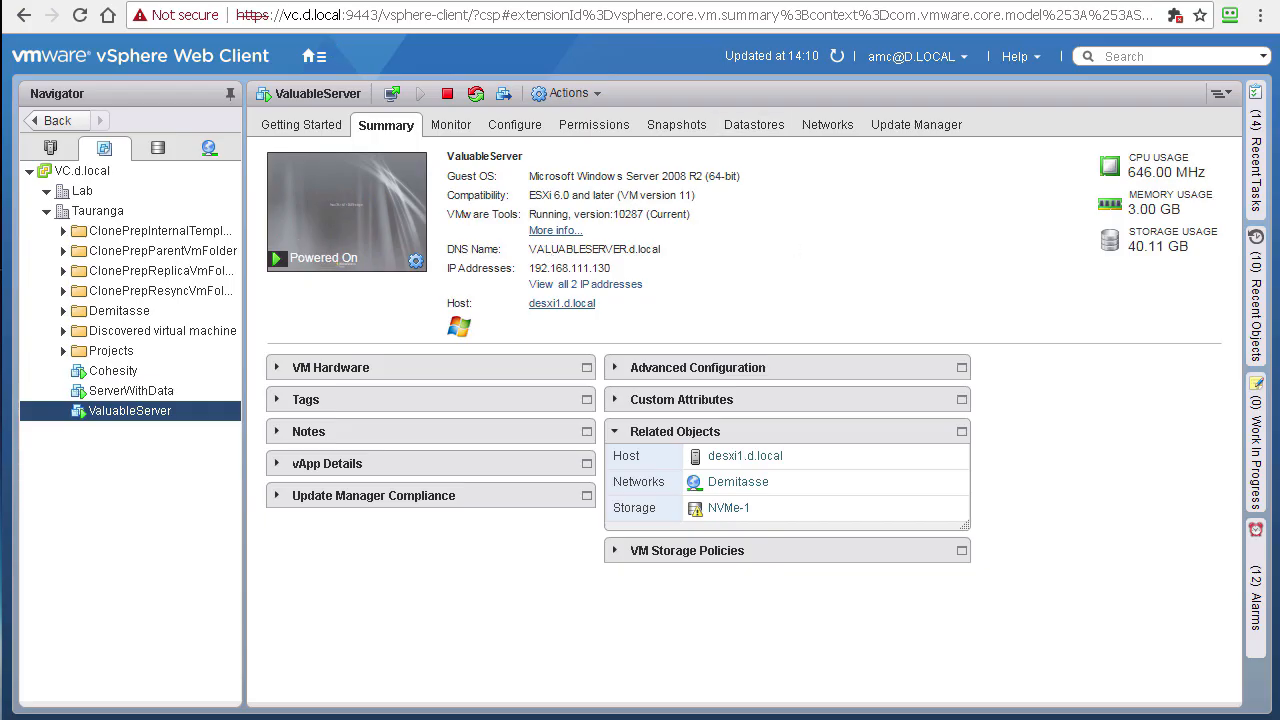
Step: Return to the Cohesity main Dashboard and show the Recover dropdown's data types
left_click(637, 1)
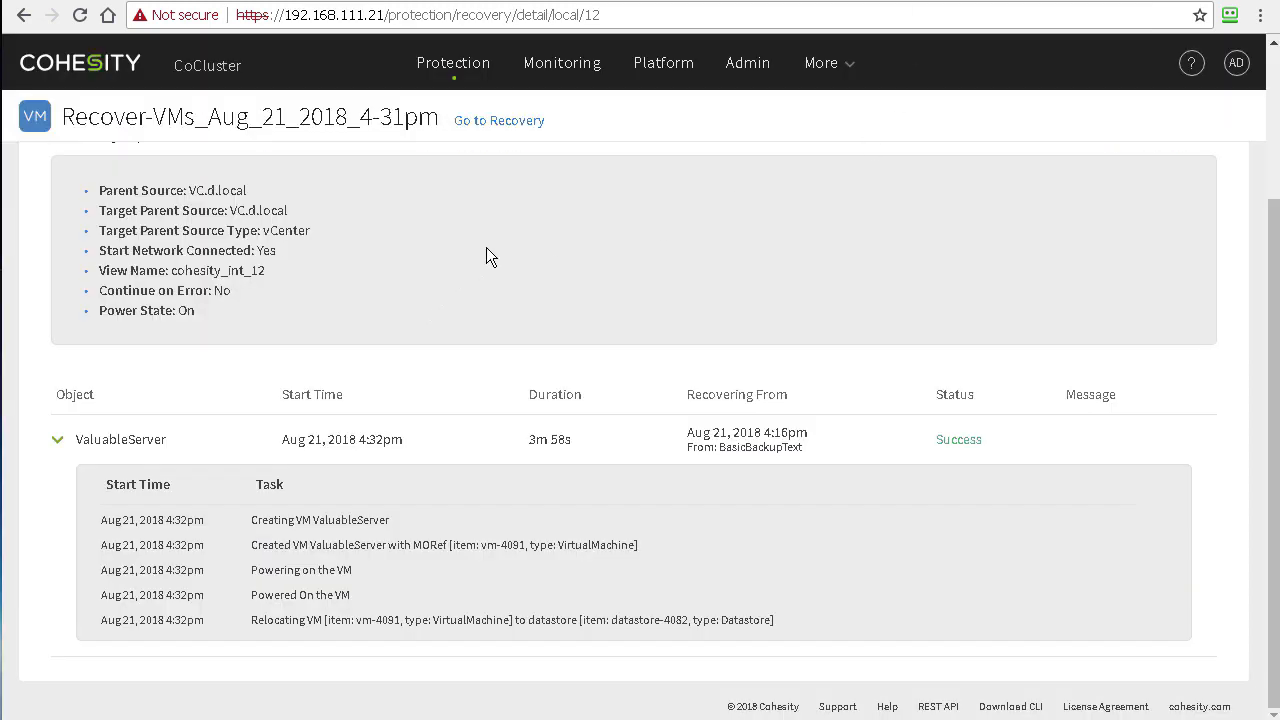
scroll(829, 261, "up", 2)
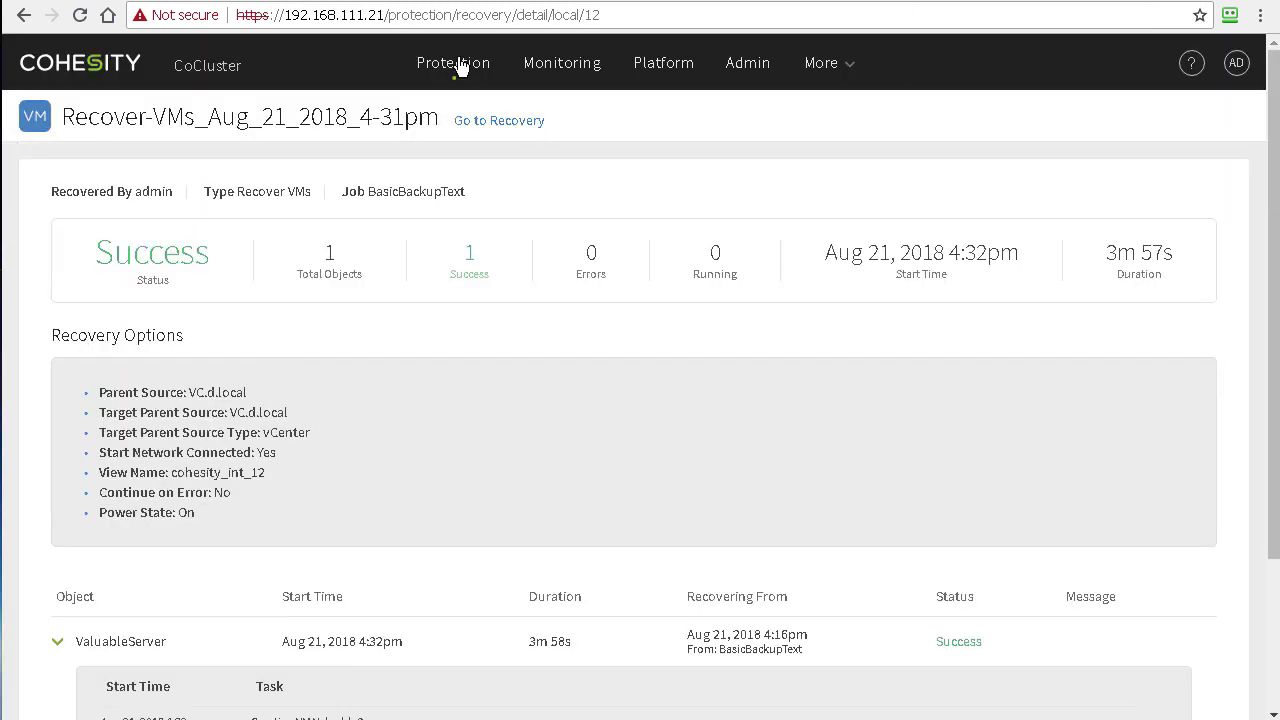
left_click(77, 63)
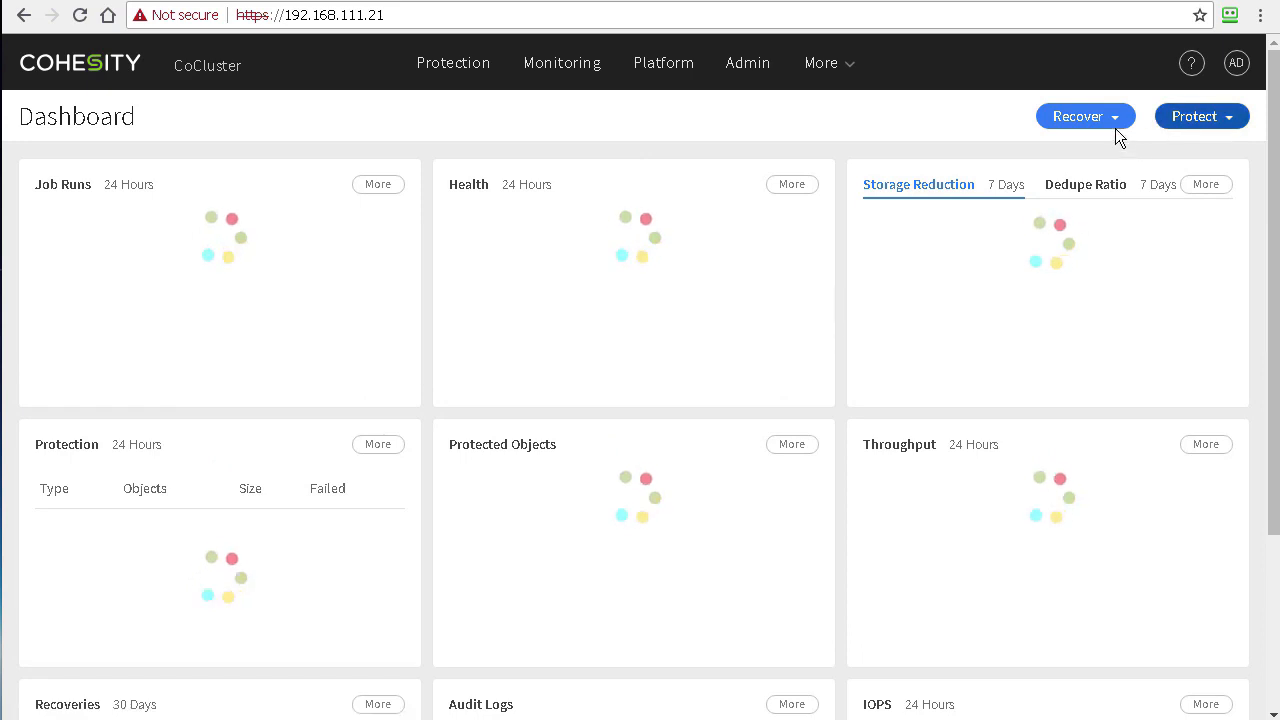
left_click(1115, 120)
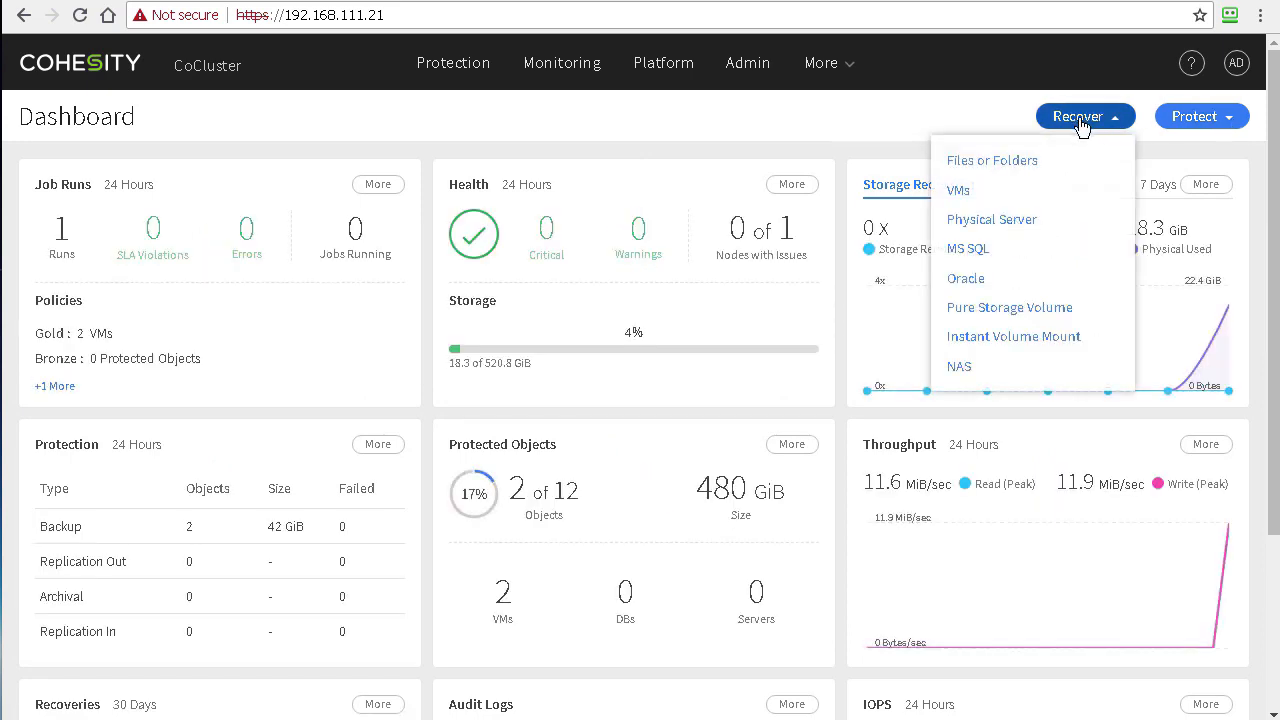
Step: Start a Files or Folders recovery and search for d:\Shared\*.pdf files from ServerWithData
left_click(1012, 163)
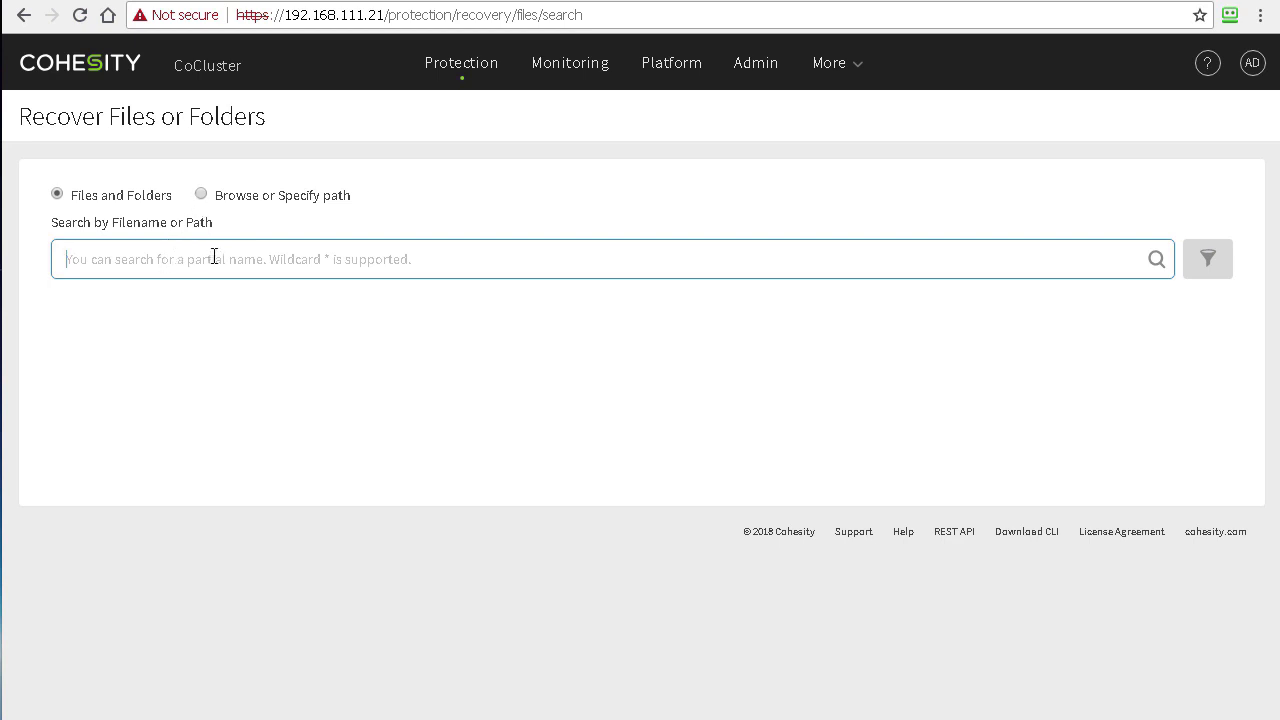
type("serverwithd")
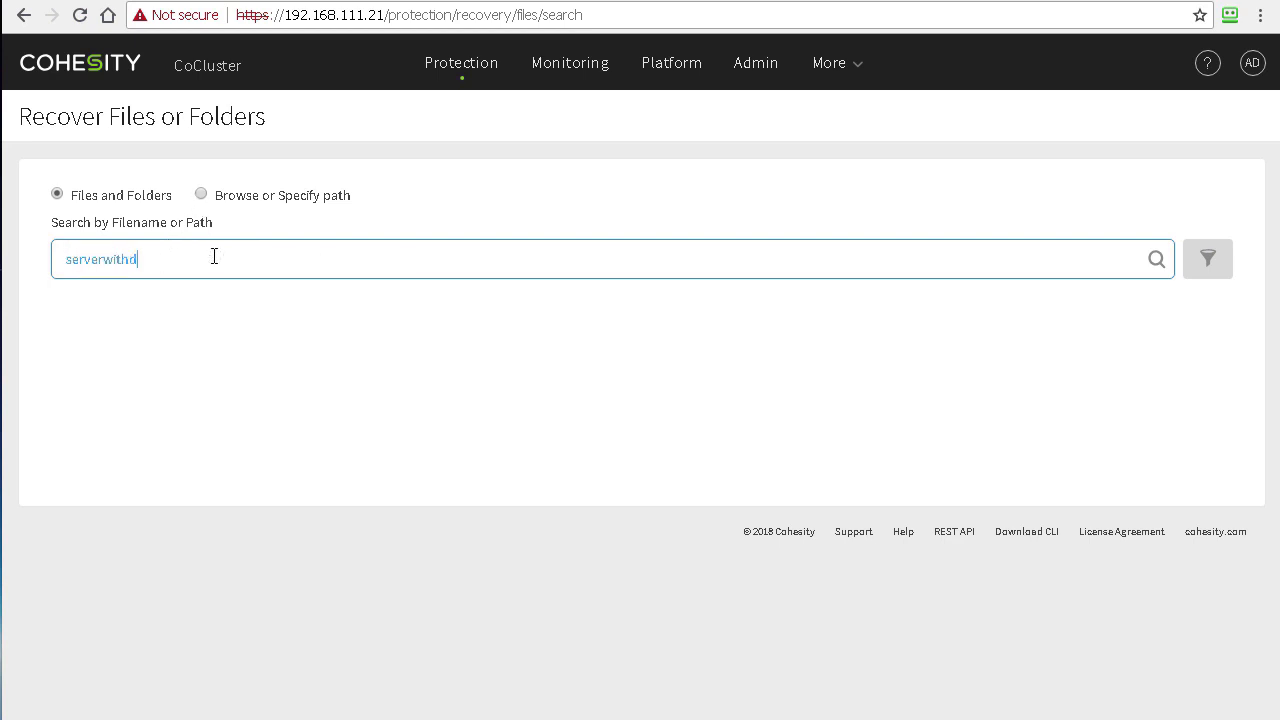
type("ata")
key("BackSpace")
key("BackSpace")
key("BackSpace")
key("BackSpace")
key("BackSpace")
key("BackSpace")
key("BackSpace")
key("BackSpace")
key("BackSpace")
key("BackSpace")
key("BackSpace")
key("BackSpace")
key("BackSpace")
key("BackSpace")
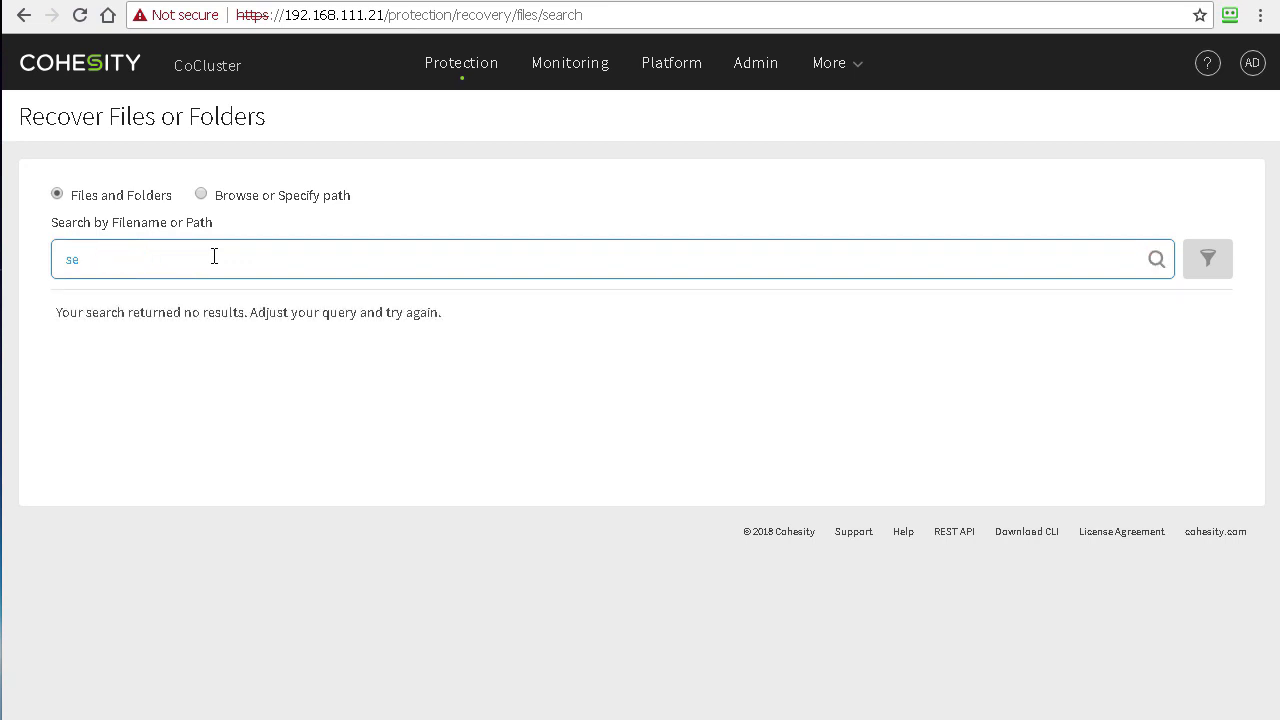
type("d:\\Shared\\*.pdf")
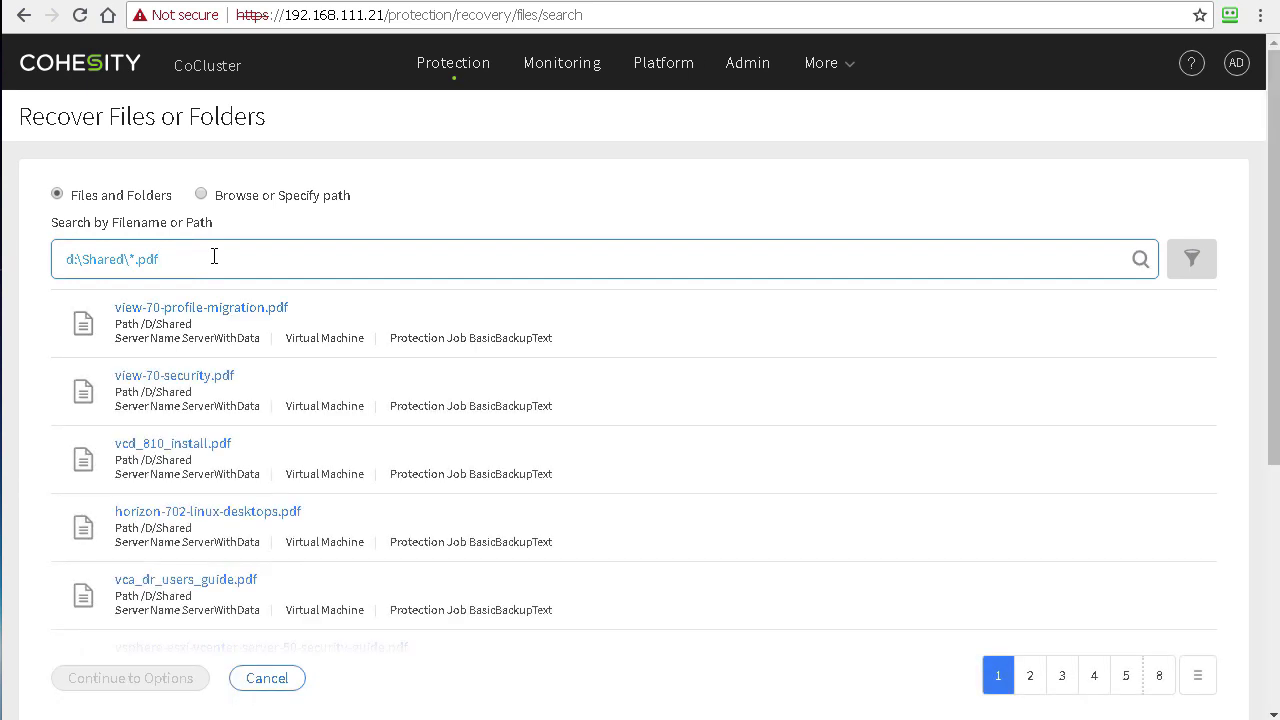
scroll(709, 317, "down", 6)
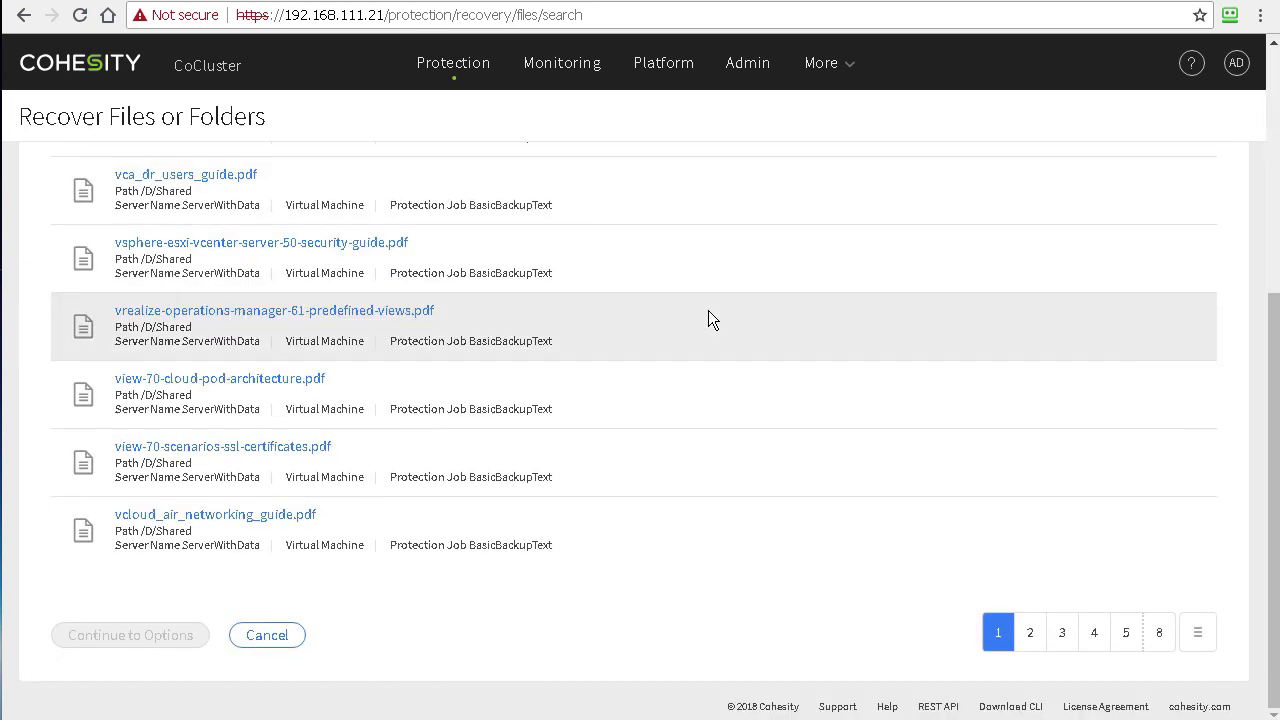
scroll(694, 274, "up", 5)
scroll(705, 276, "up", 1)
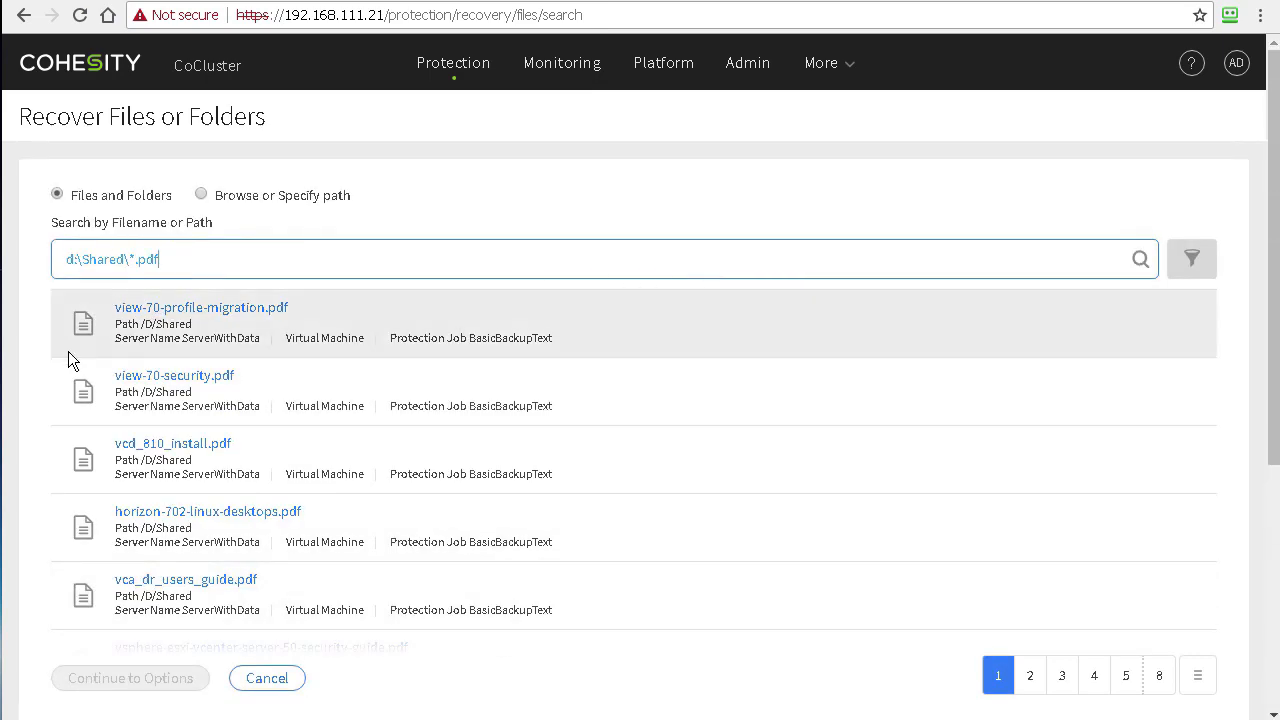
scroll(840, 302, "down", 4)
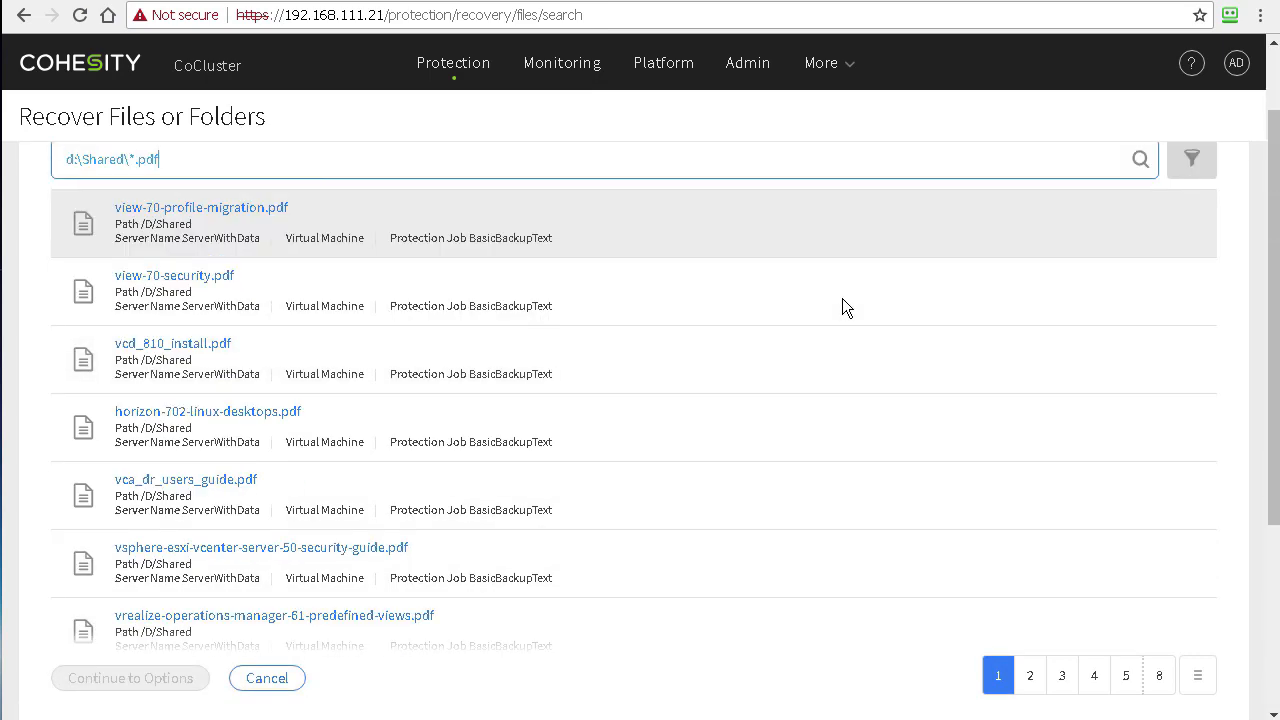
scroll(507, 395, "up", 1)
scroll(506, 390, "up", 3)
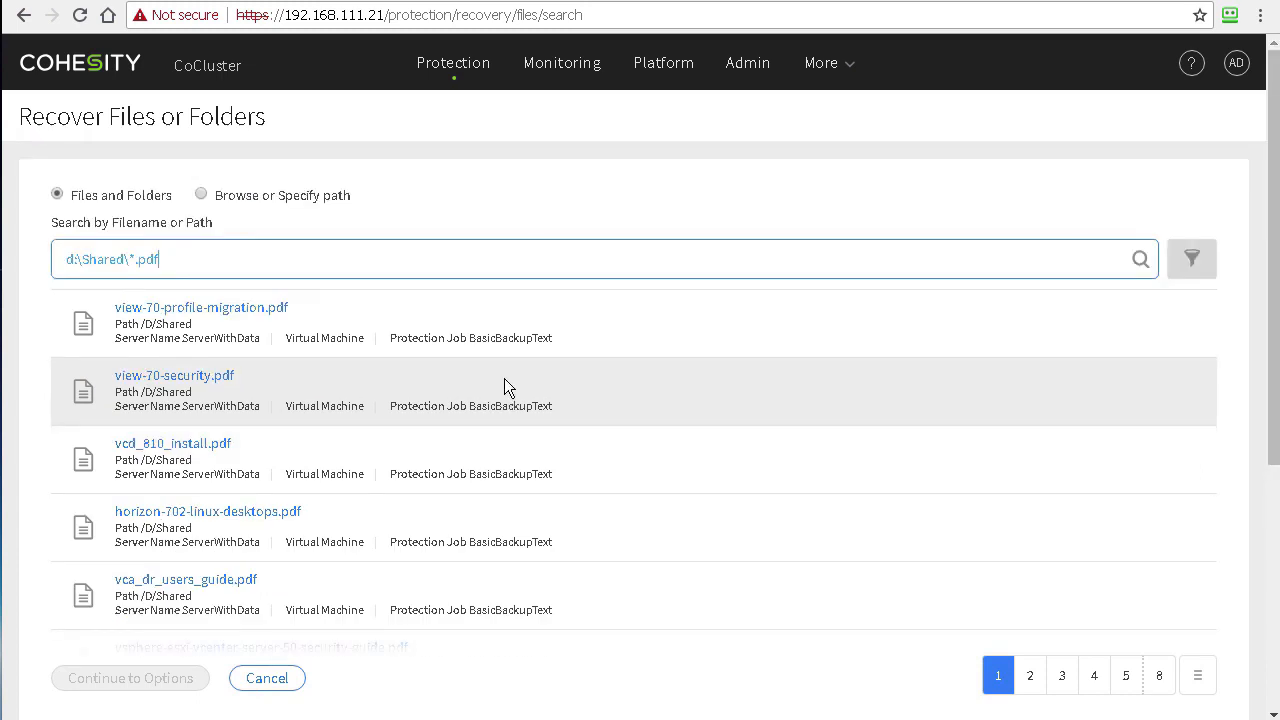
Step: Check the recover points for view-70-profile-migration.pdf, then cancel without choosing one
right_click(662, 318)
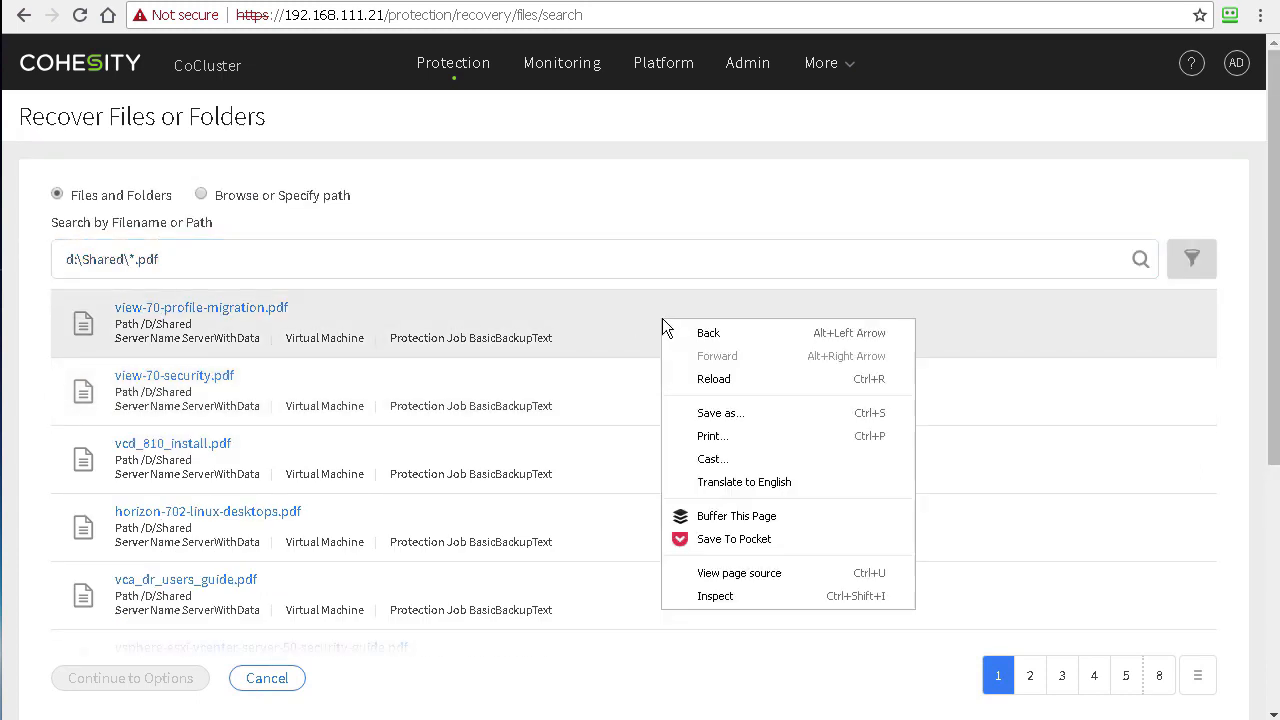
left_click(555, 311)
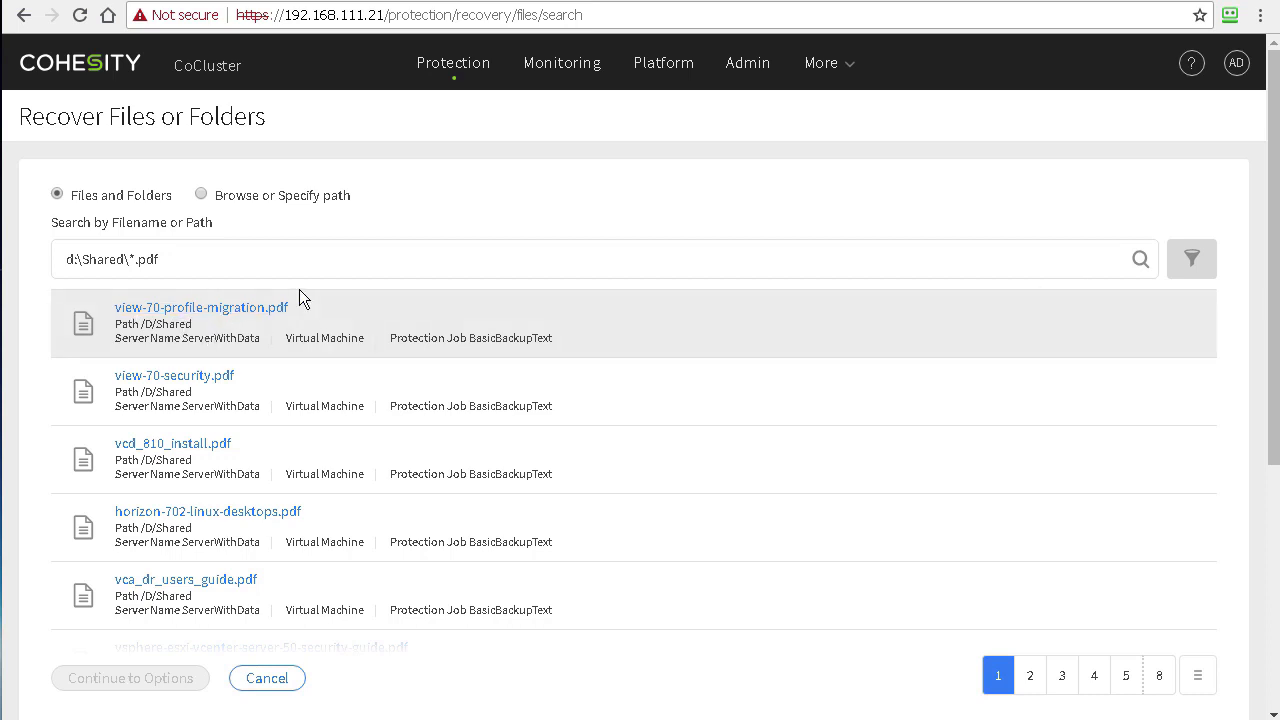
left_click(230, 307)
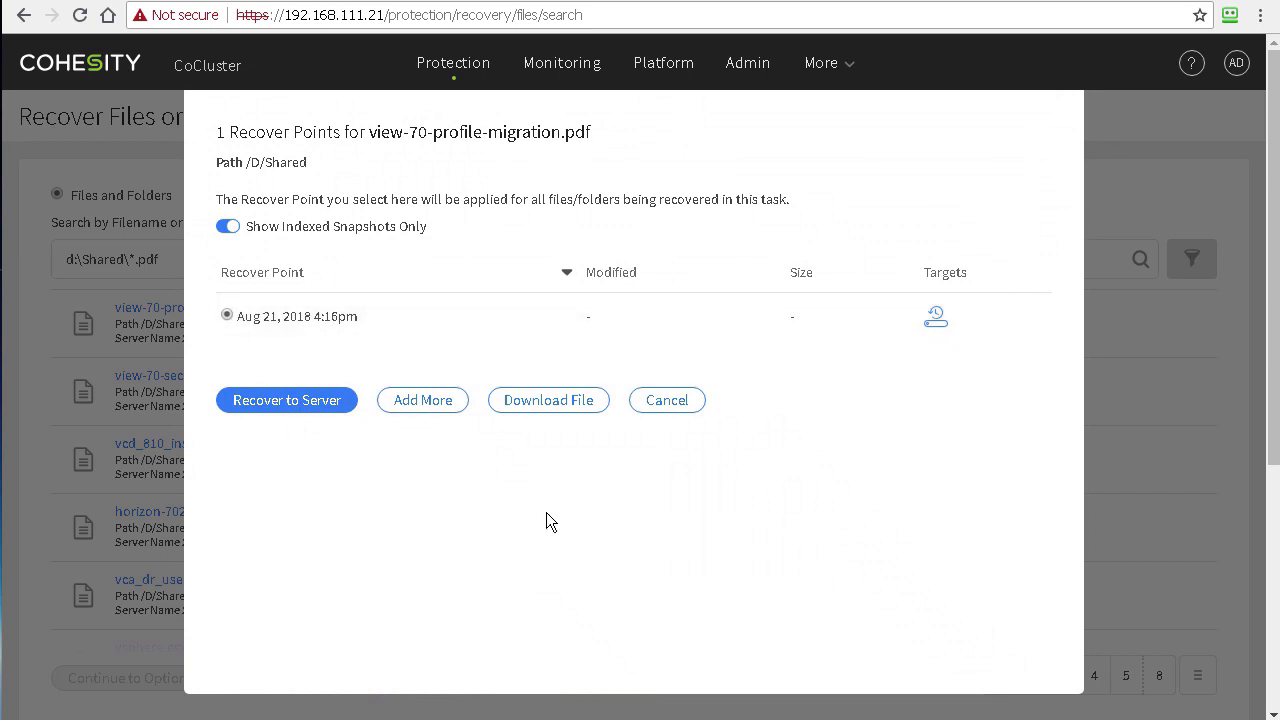
left_click(667, 400)
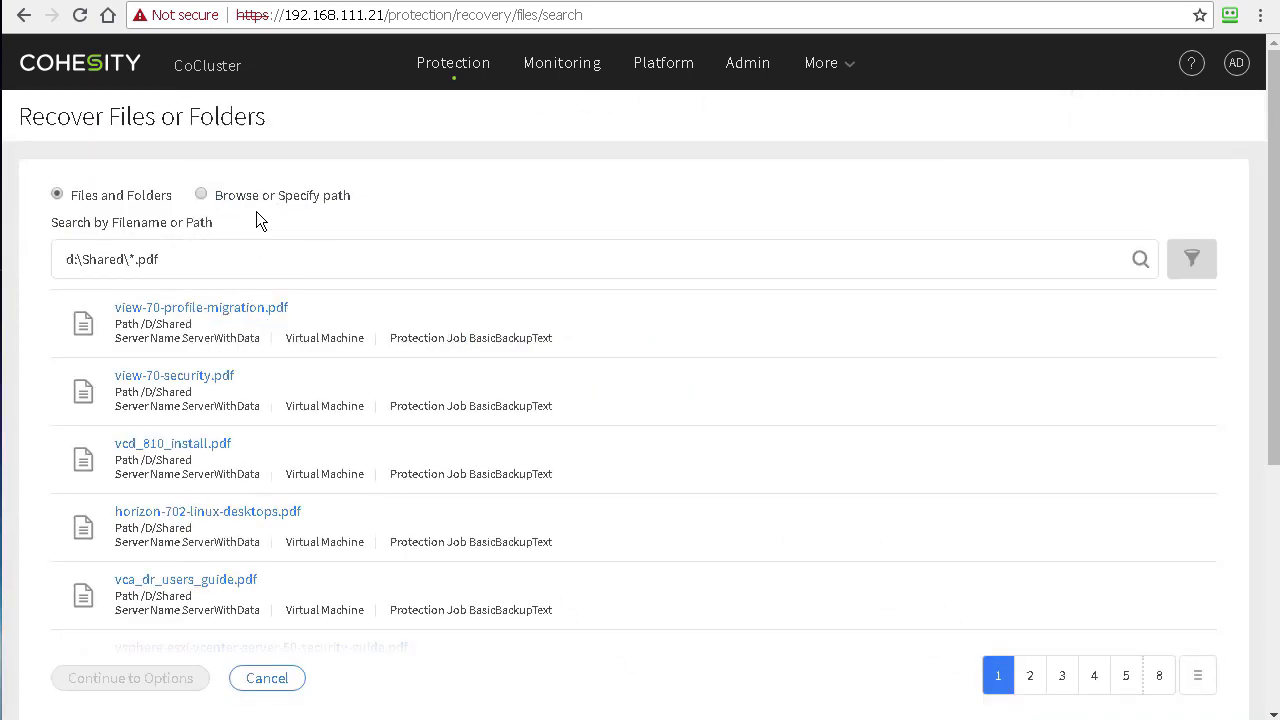
Step: Switch to Browse or Specify path, search 'server', and open the ServerWithData machine
left_click(200, 195)
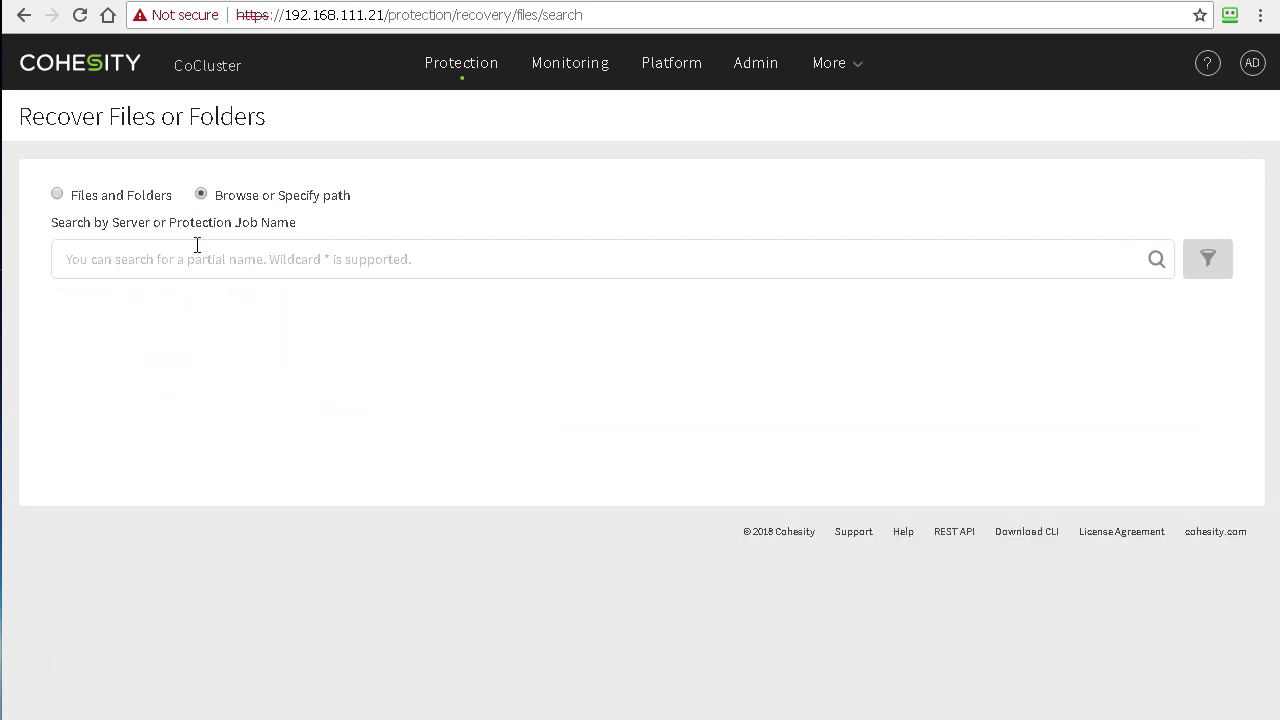
left_click(129, 254)
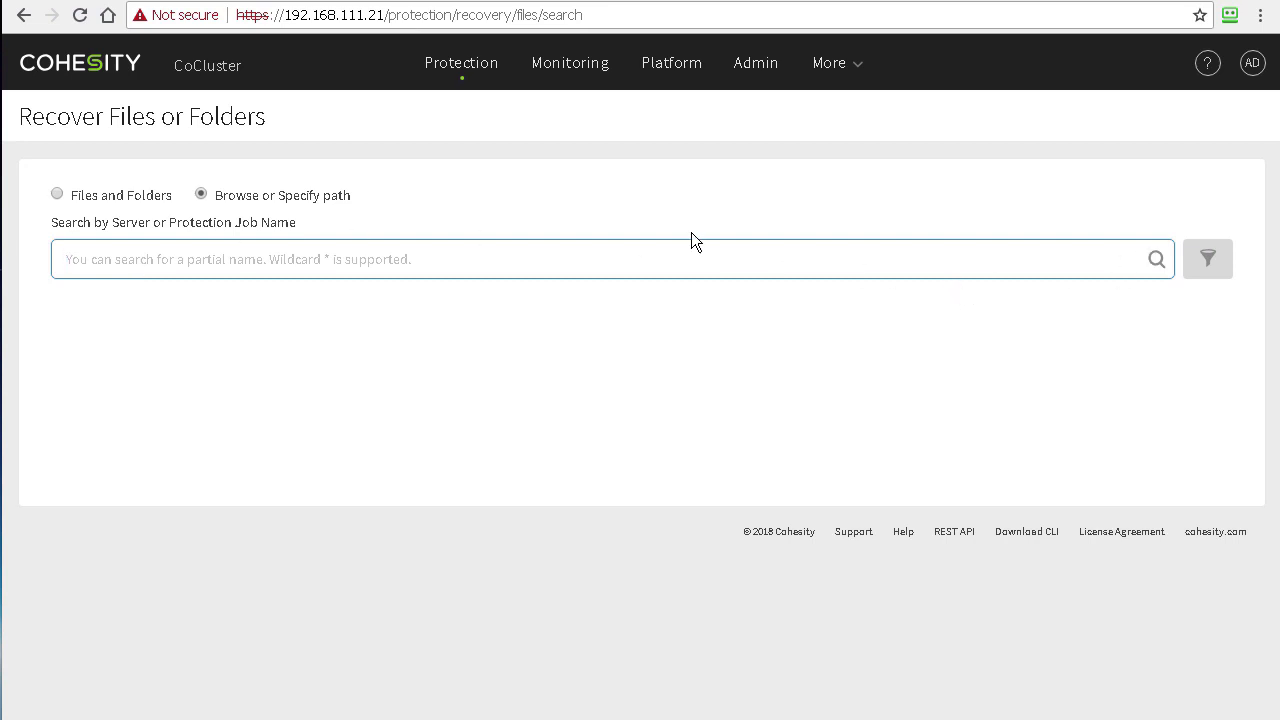
type("server")
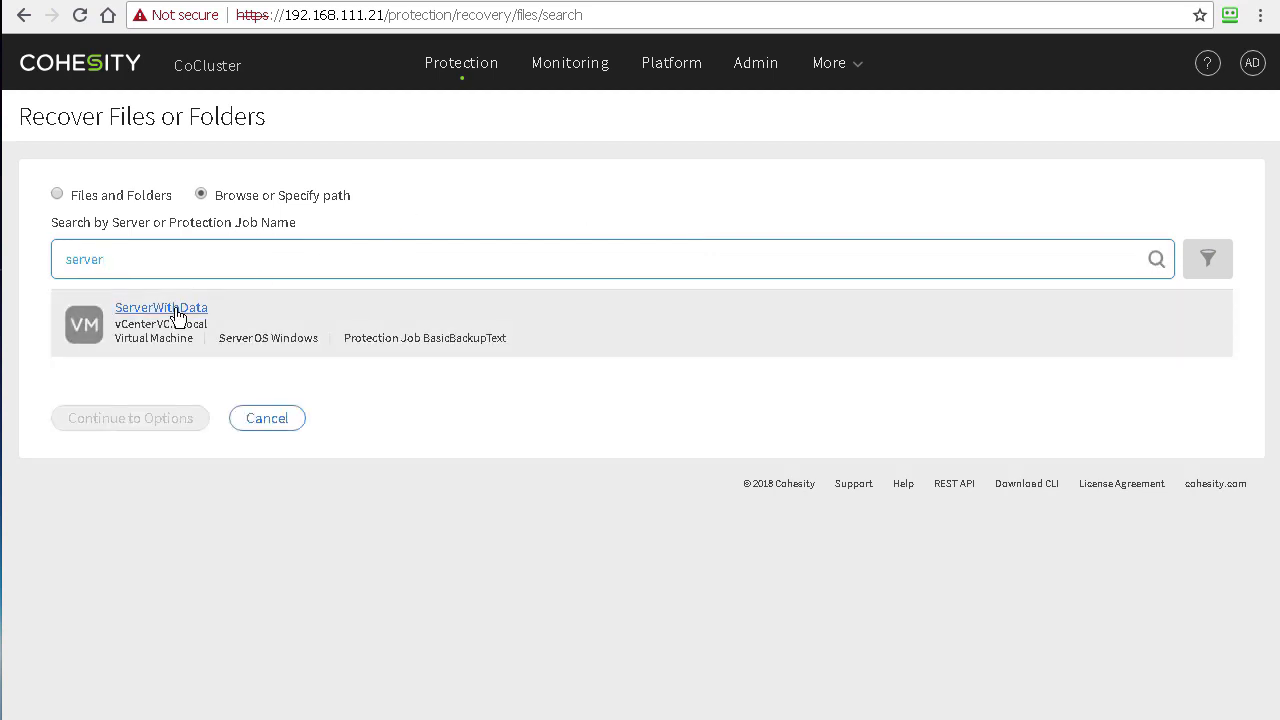
left_click(175, 310)
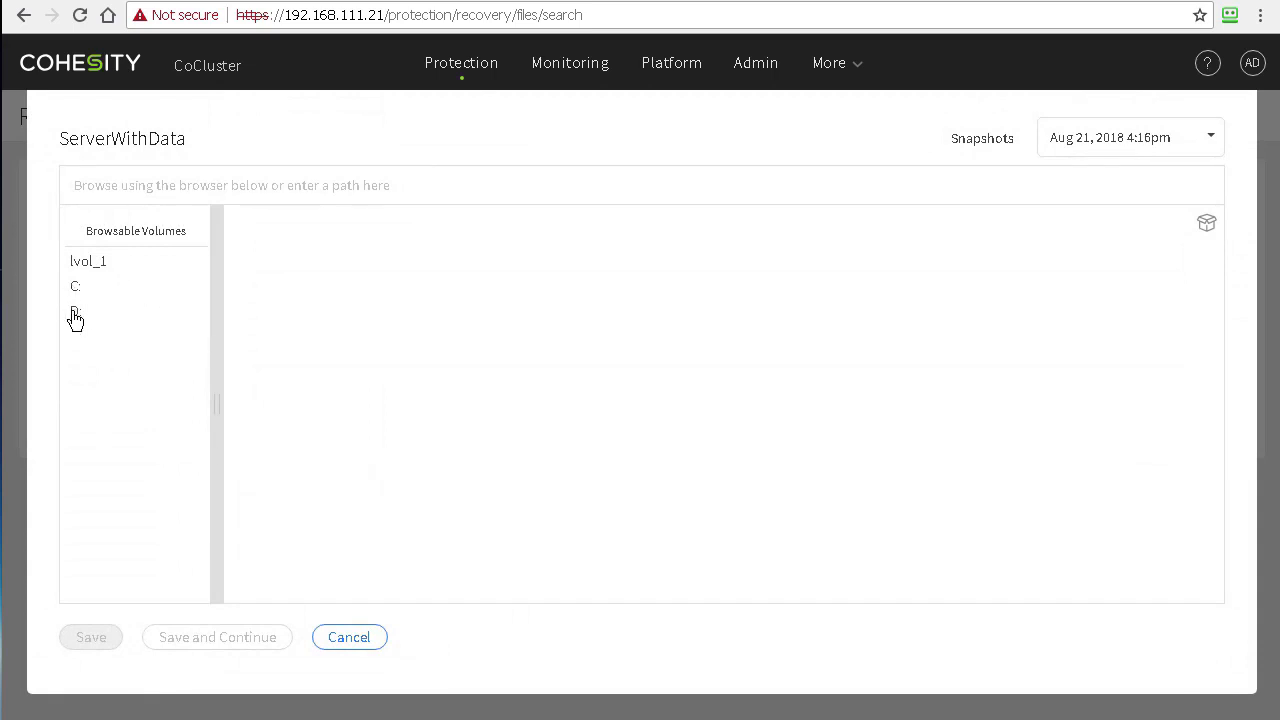
Step: Browse to the Shared folder on ServerWithData's D: volume and widen the file name column
left_click(74, 311)
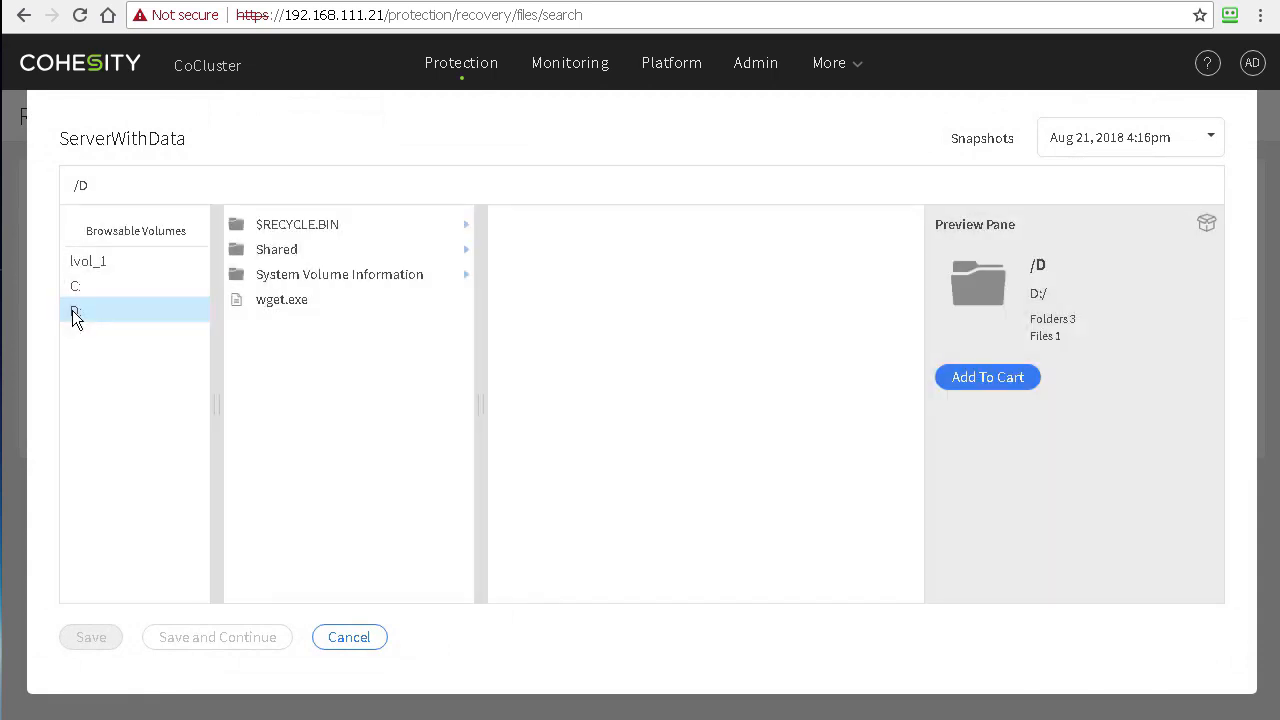
left_click(267, 252)
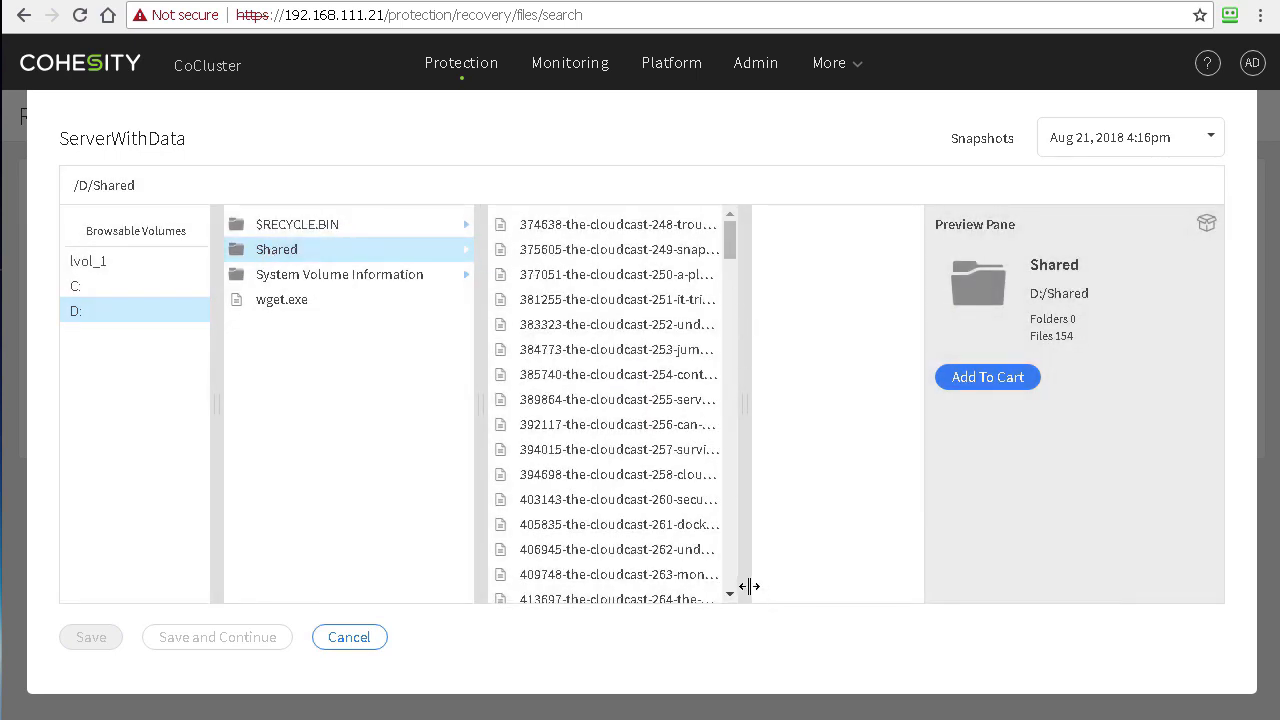
left_click_drag(749, 586, 891, 557)
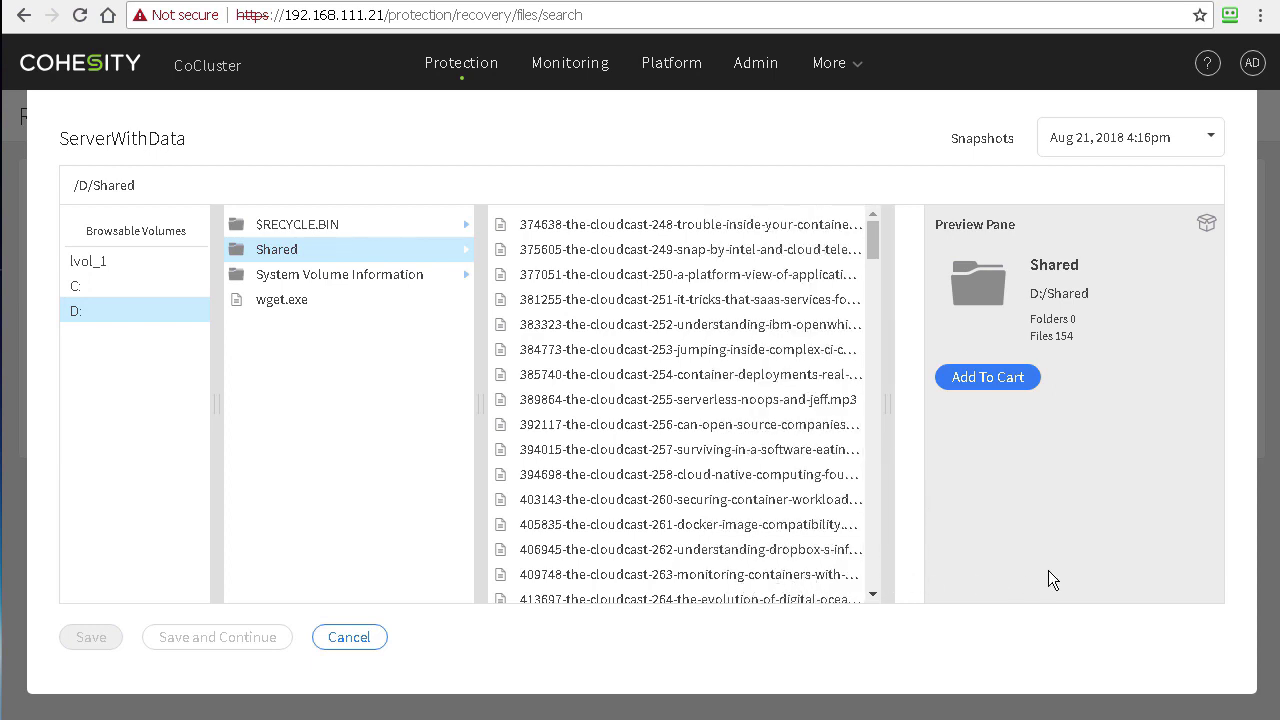
left_click_drag(657, 593, 840, 590)
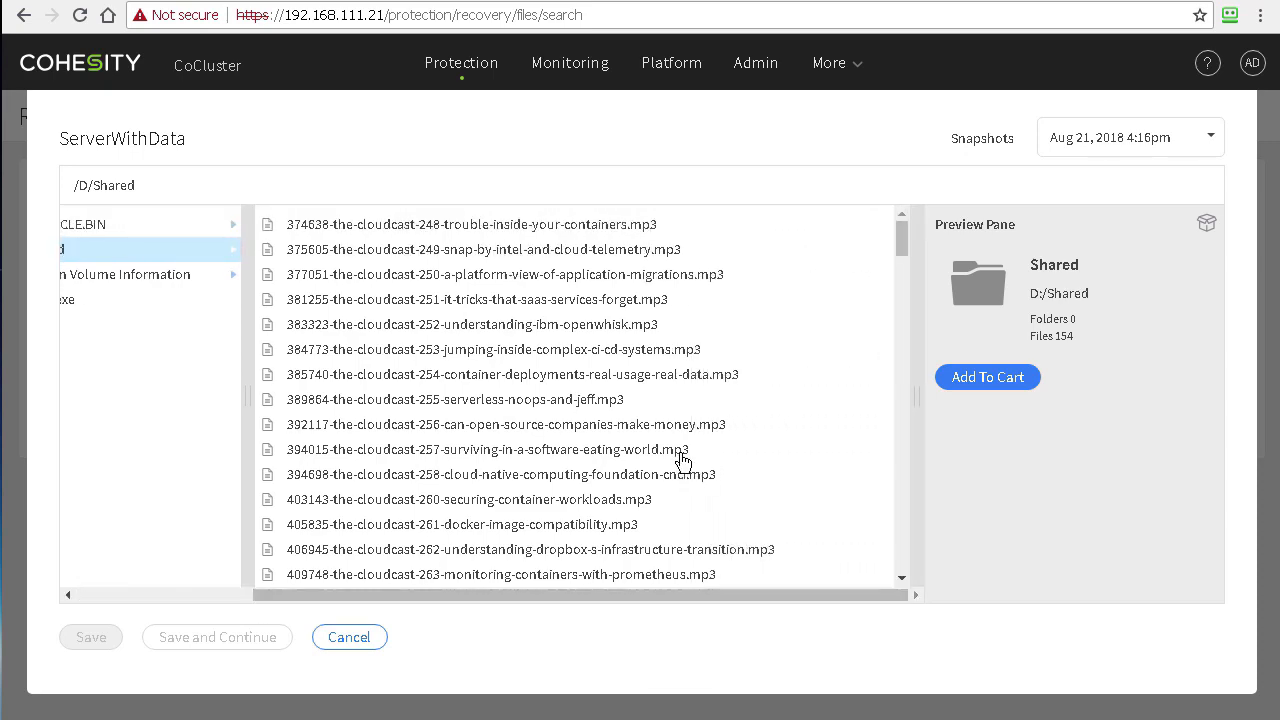
scroll(682, 461, "down", 8)
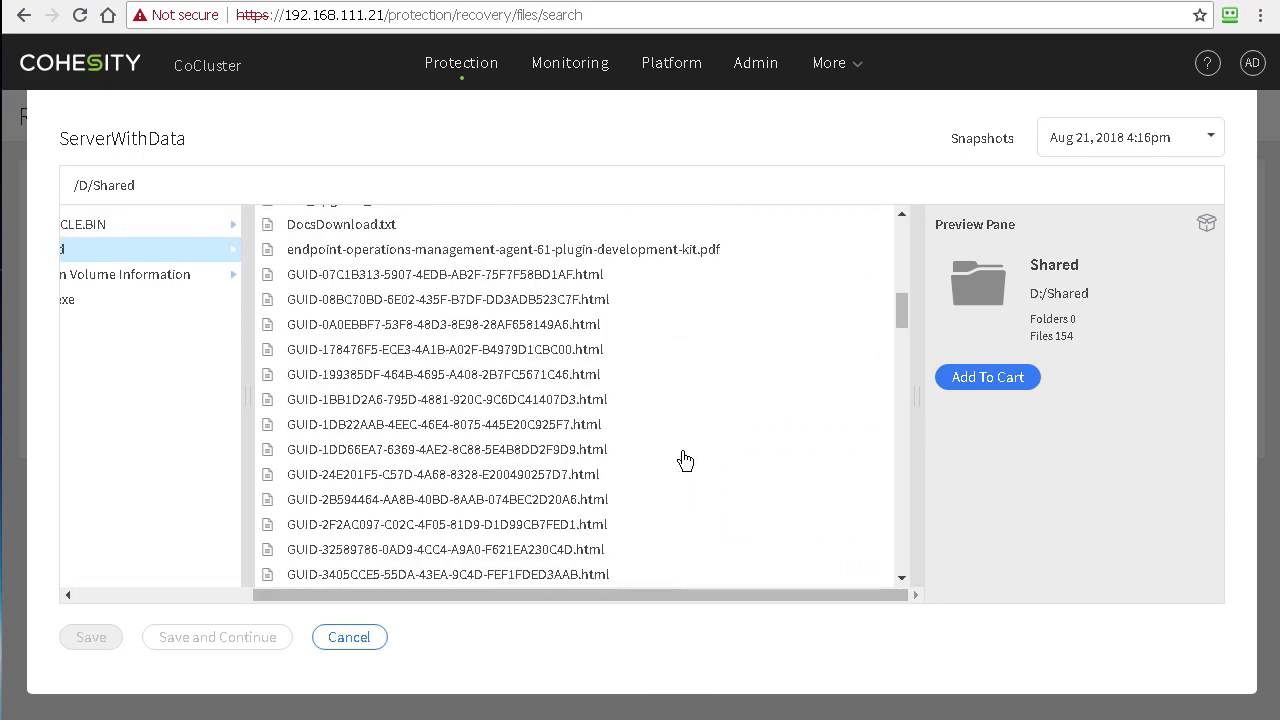
scroll(685, 460, "down", 10)
scroll(685, 460, "up", 9)
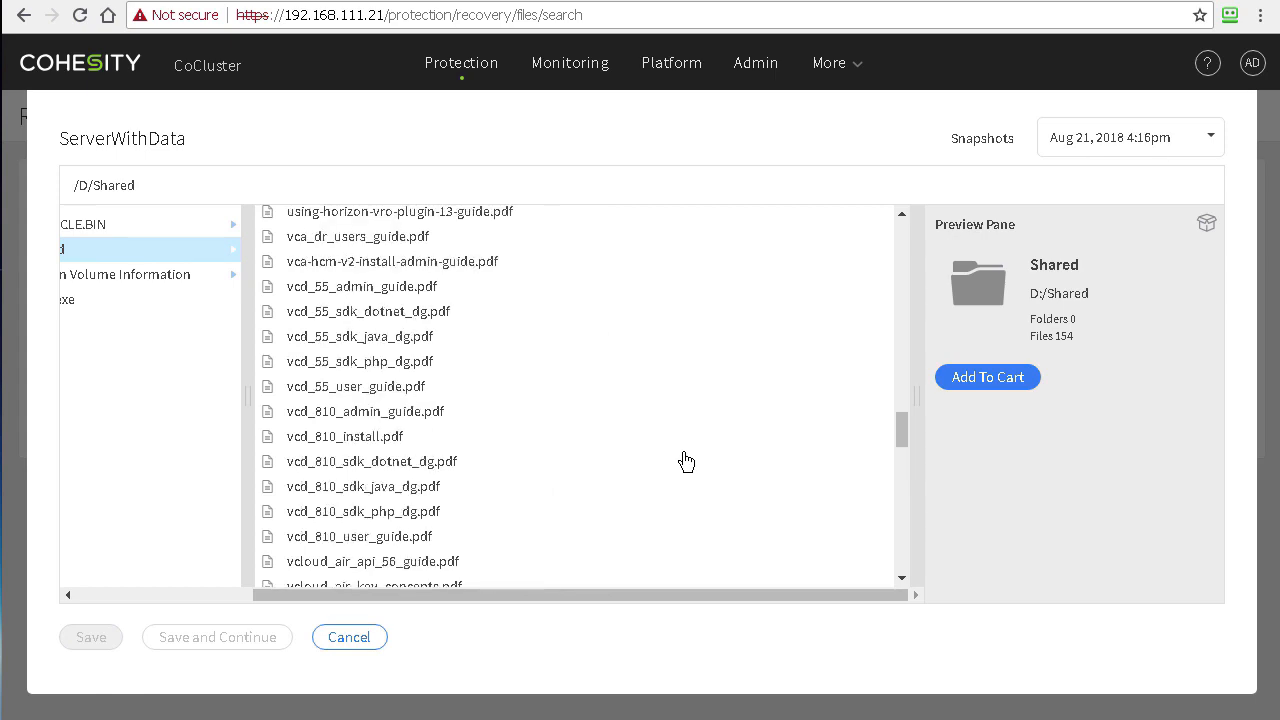
Step: Add workspace-air-resource.pdf to the recovery cart and save to continue
left_click(448, 392)
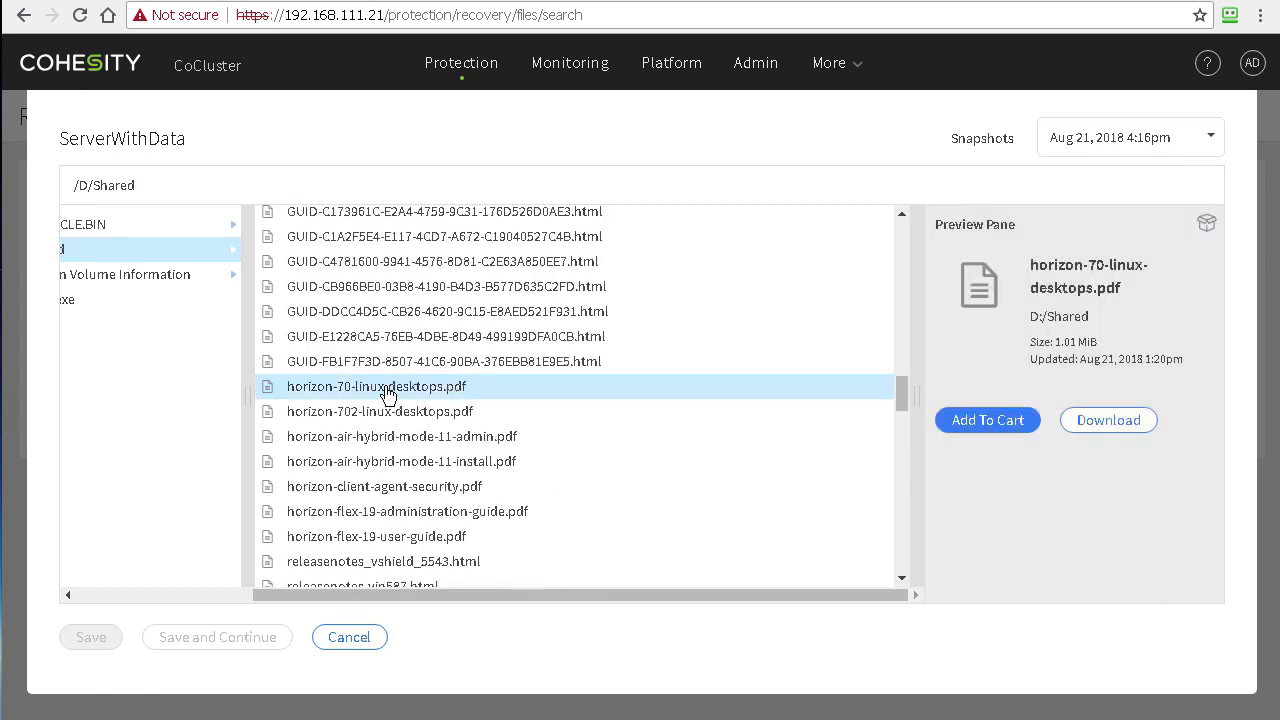
scroll(714, 456, "down", 8)
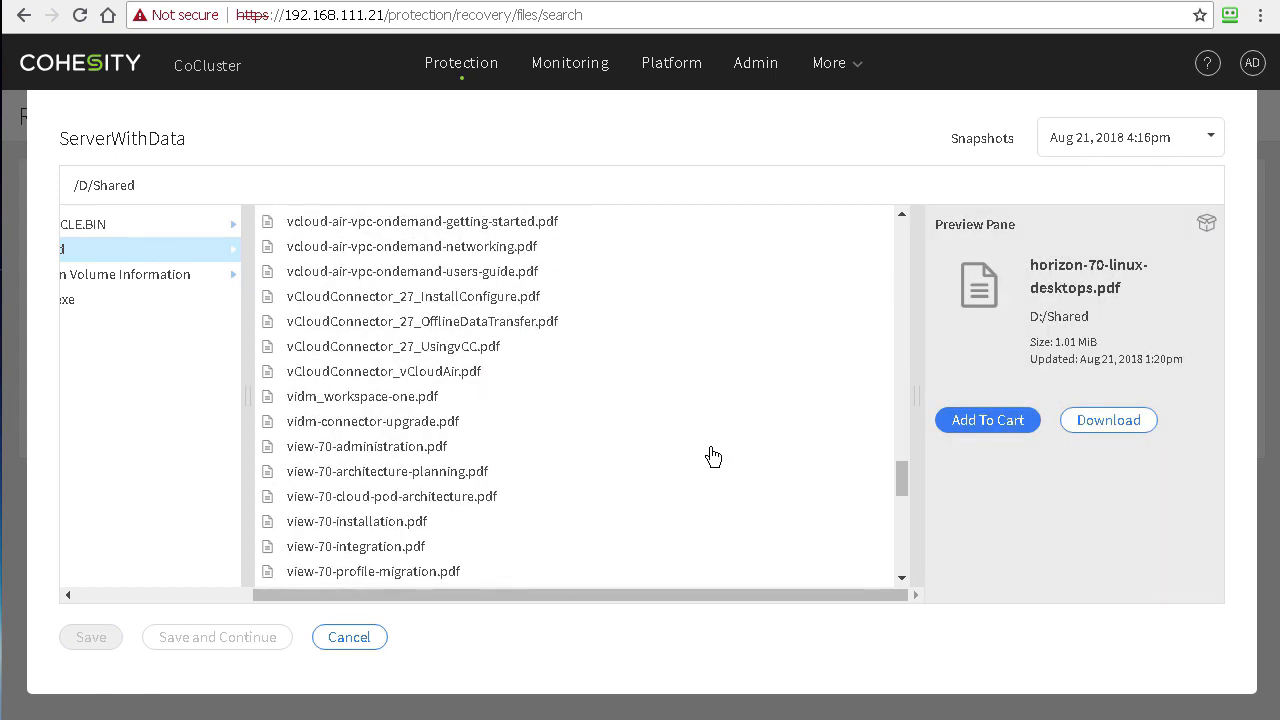
scroll(714, 452, "down", 10)
scroll(672, 444, "down", 1)
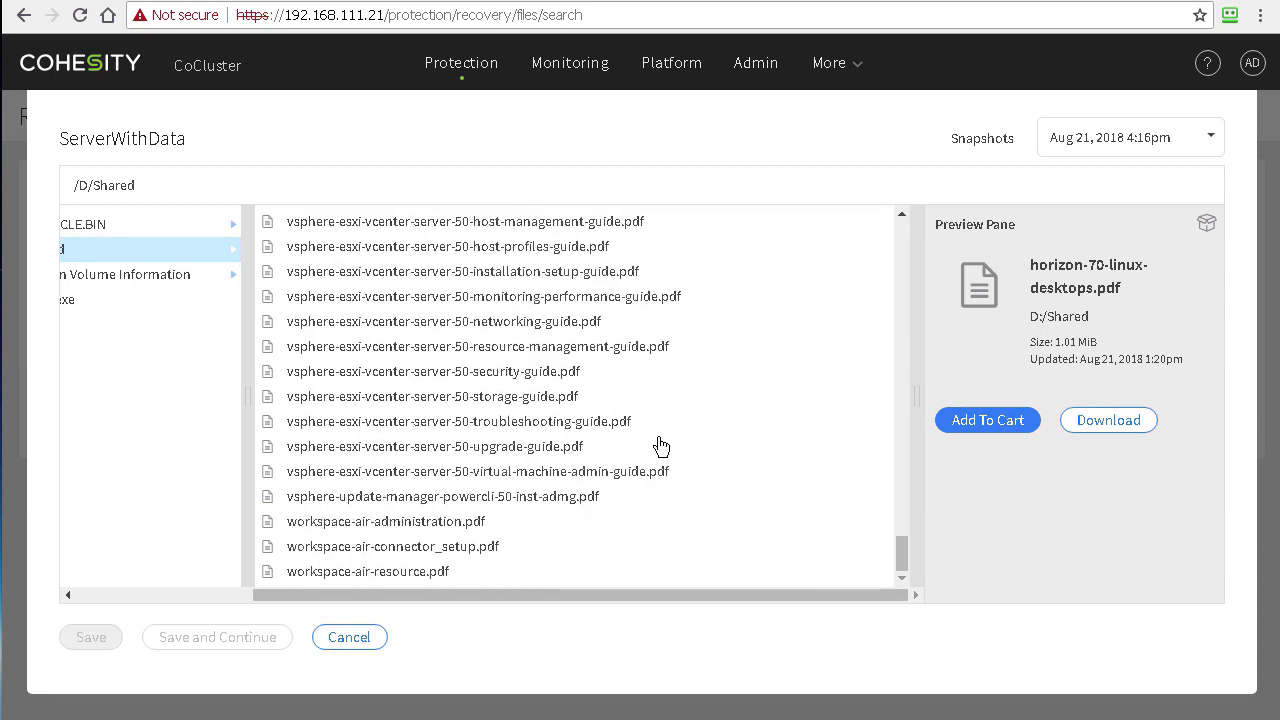
left_click(447, 581, "shift")
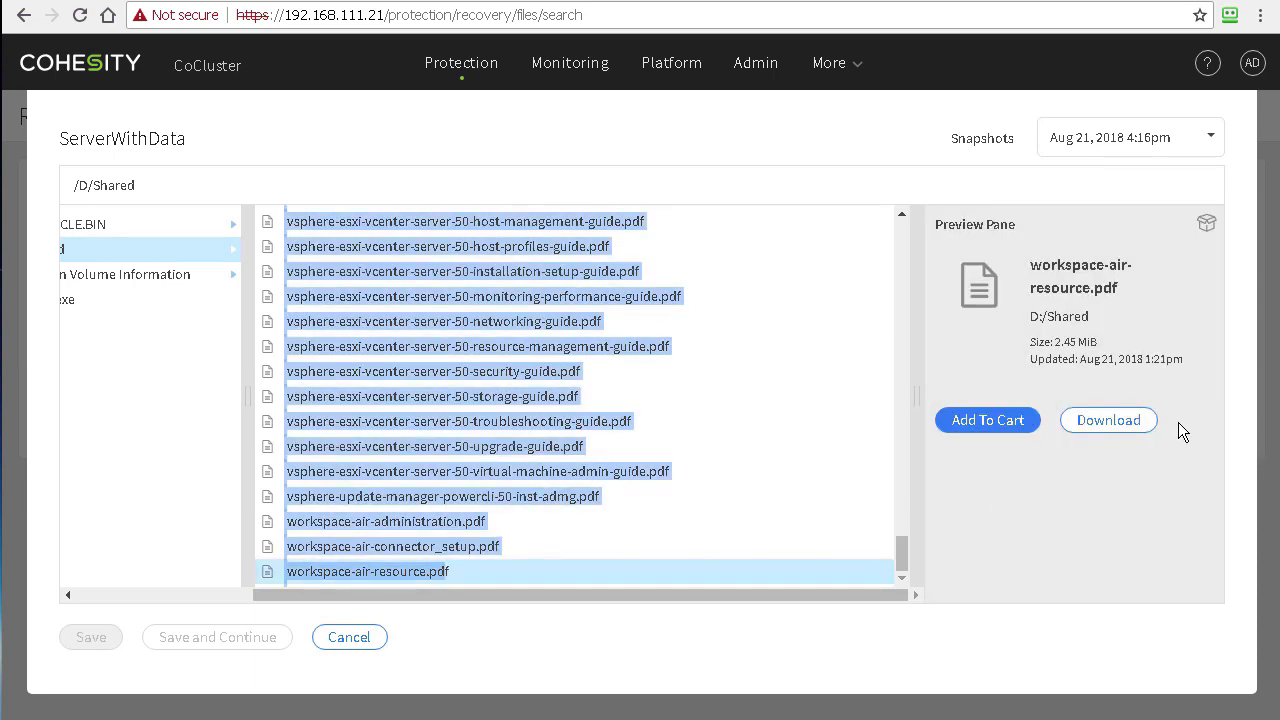
left_click(993, 422)
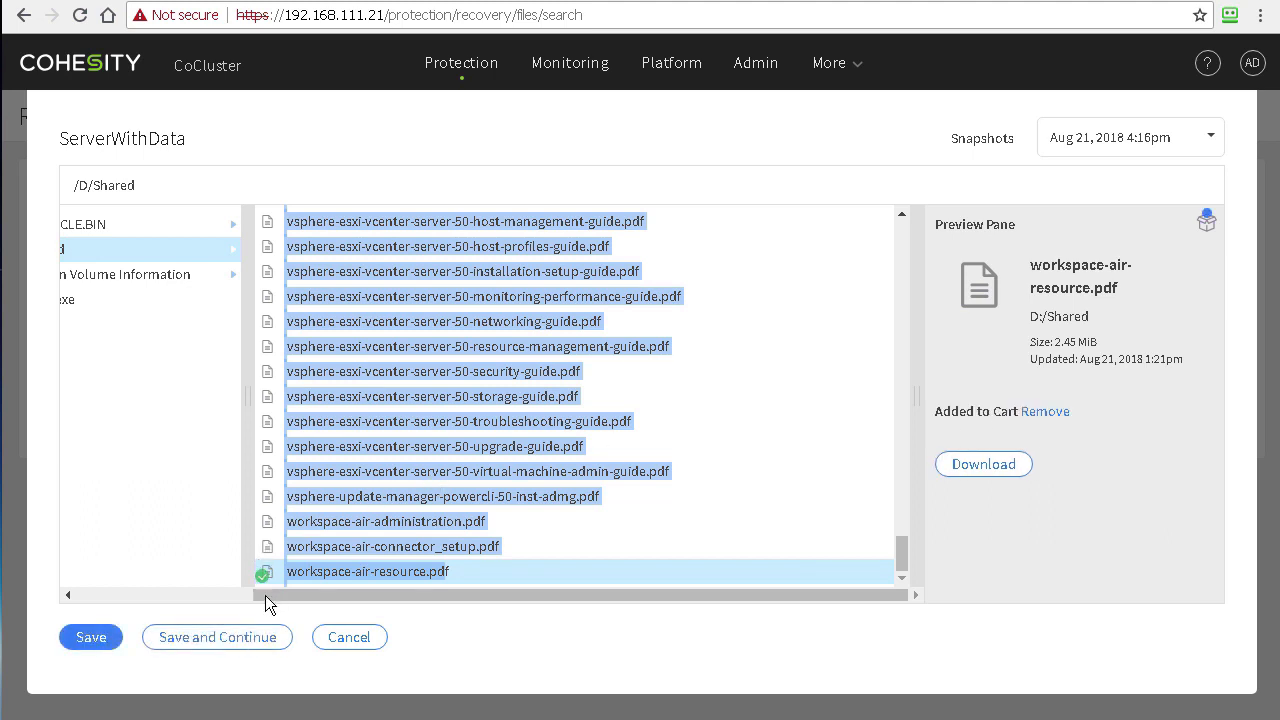
left_click(212, 644)
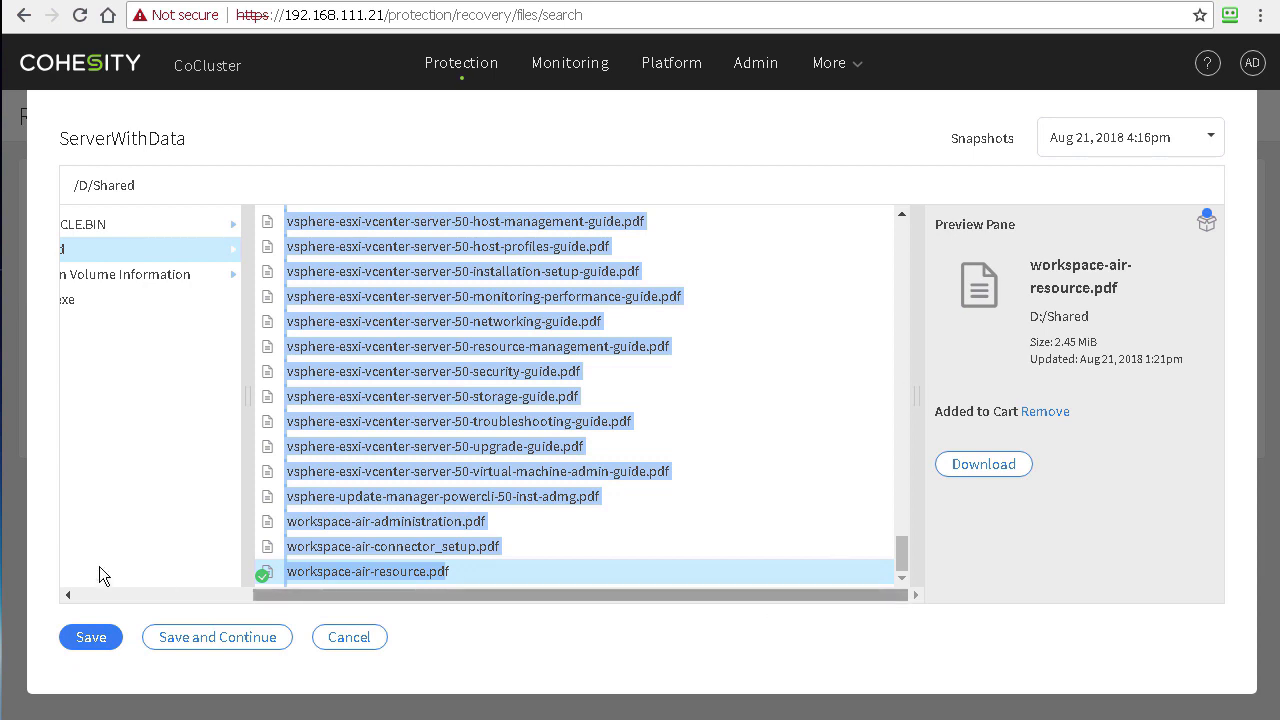
Step: Enter the target VM's administrator username and password, start Recover Files, and dismiss the Master Password popup
left_click(232, 645)
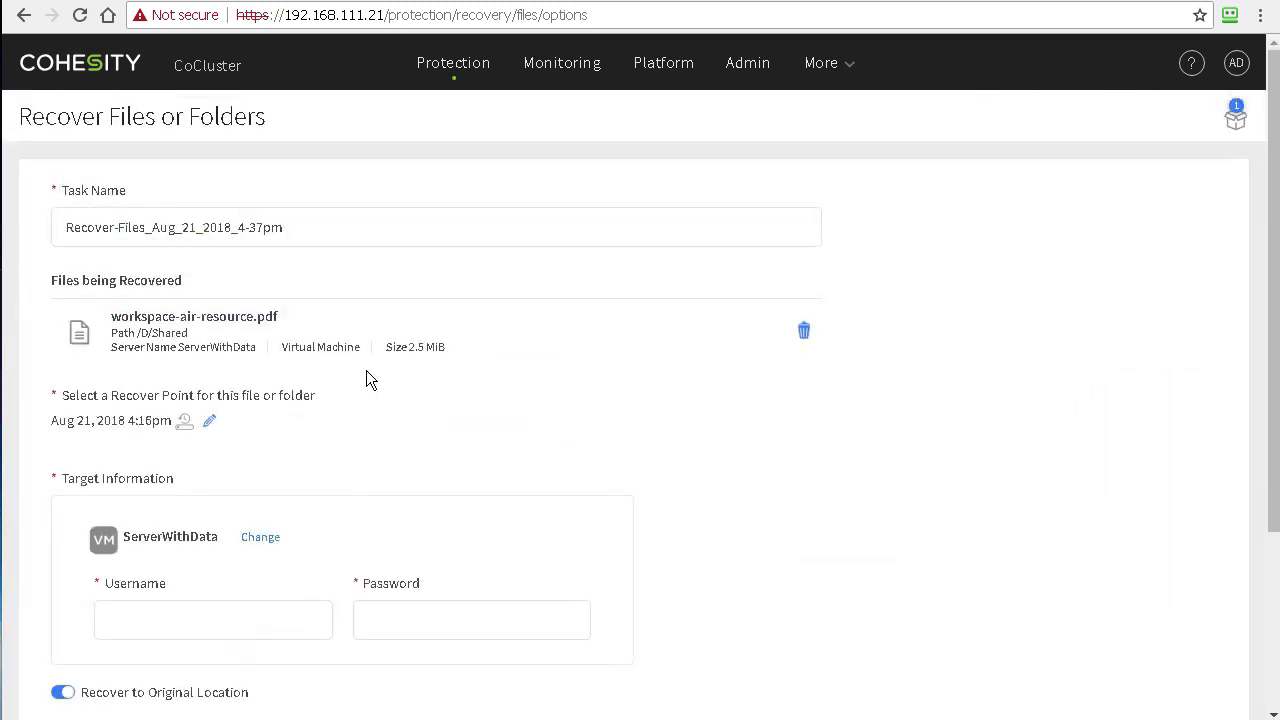
scroll(274, 462, "down", 3)
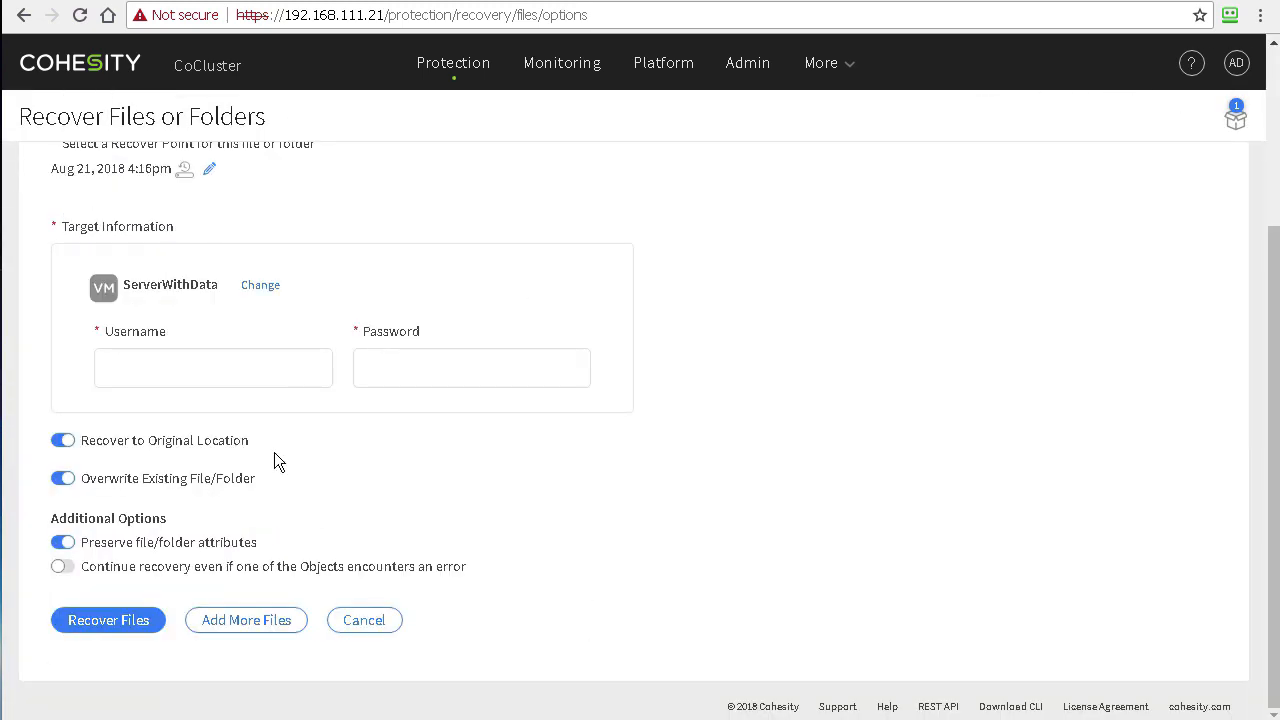
left_click(189, 372)
scroll(189, 372, "up", 3)
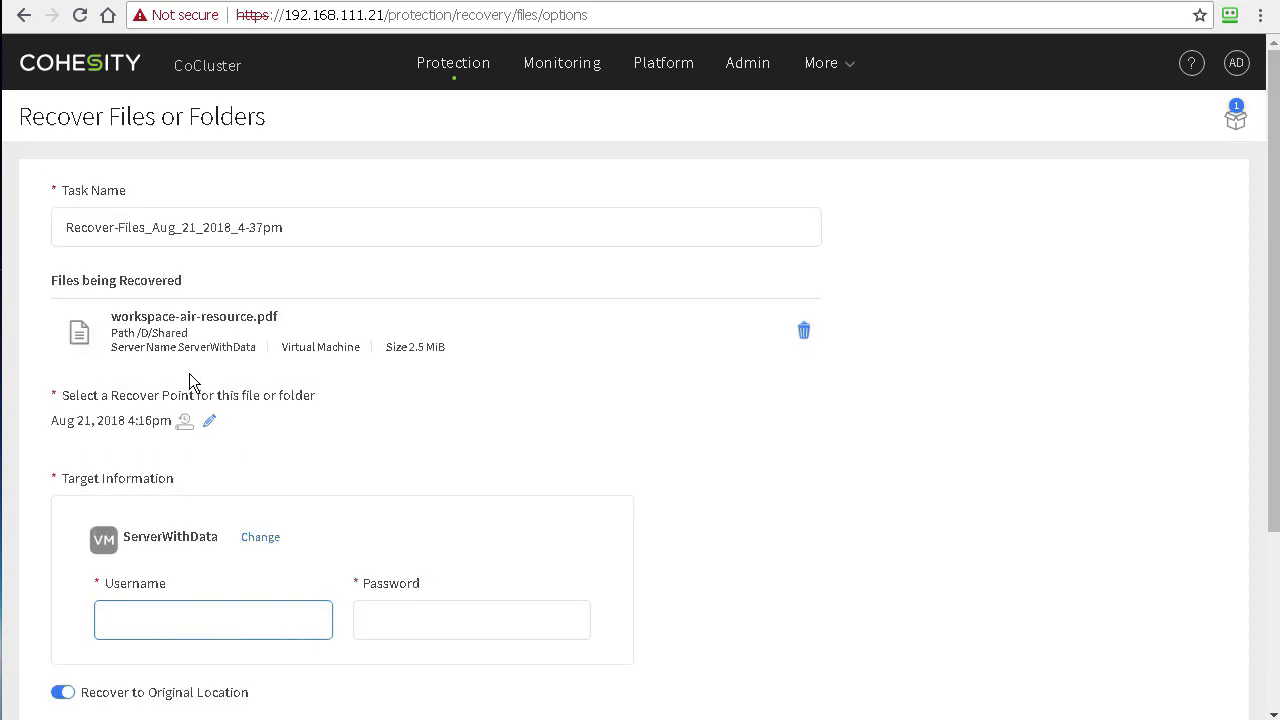
scroll(190, 371, "down", 3)
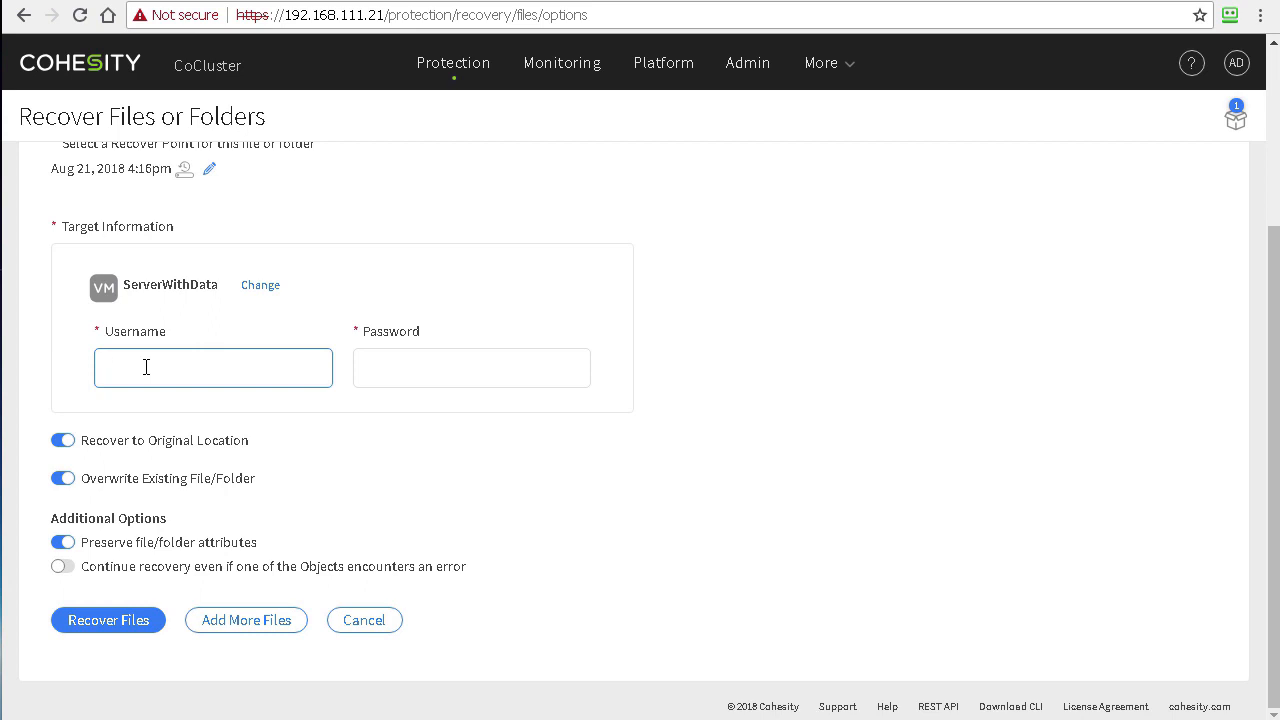
type("administrator@d.local")
key("Tab")
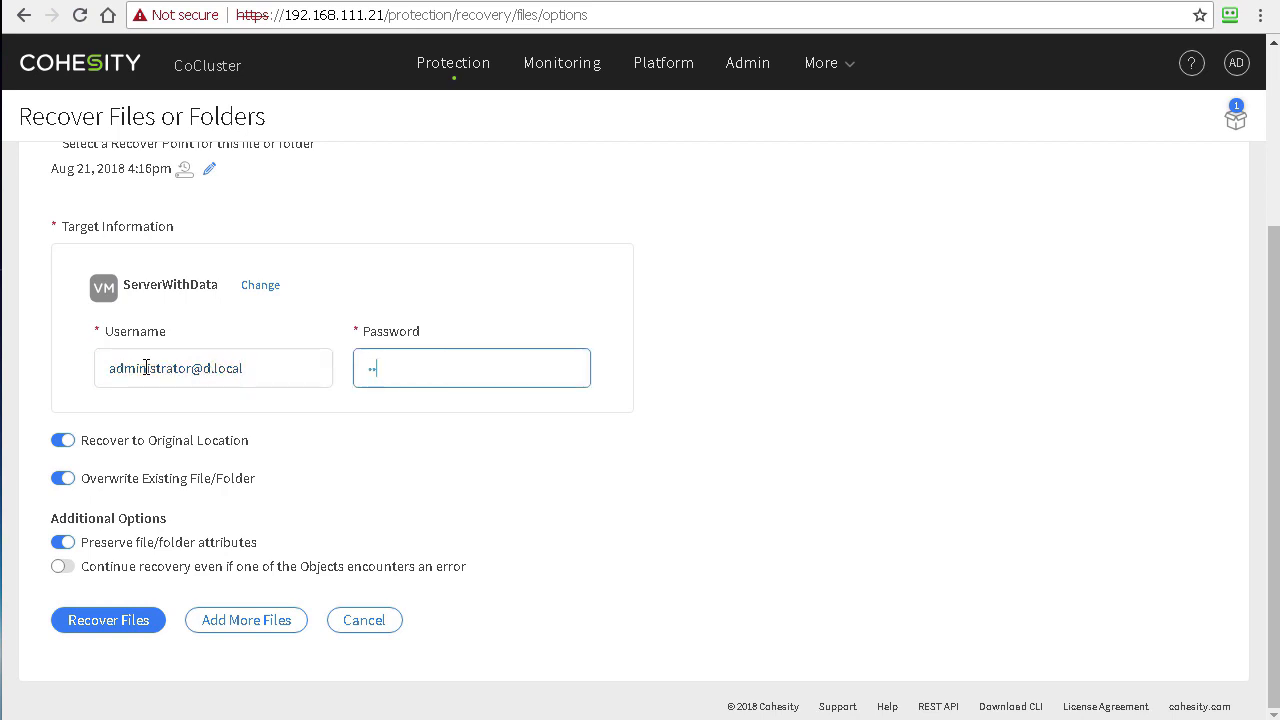
type("••••••••")
left_click(120, 621)
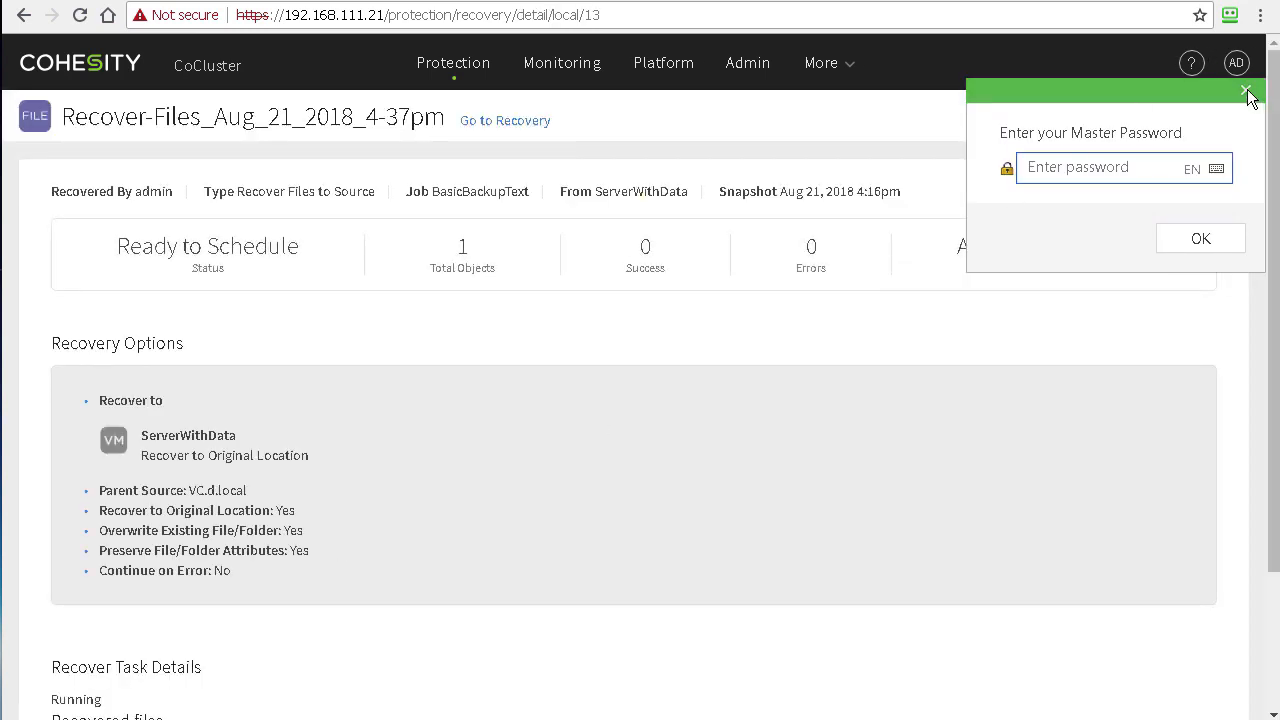
left_click(1246, 91)
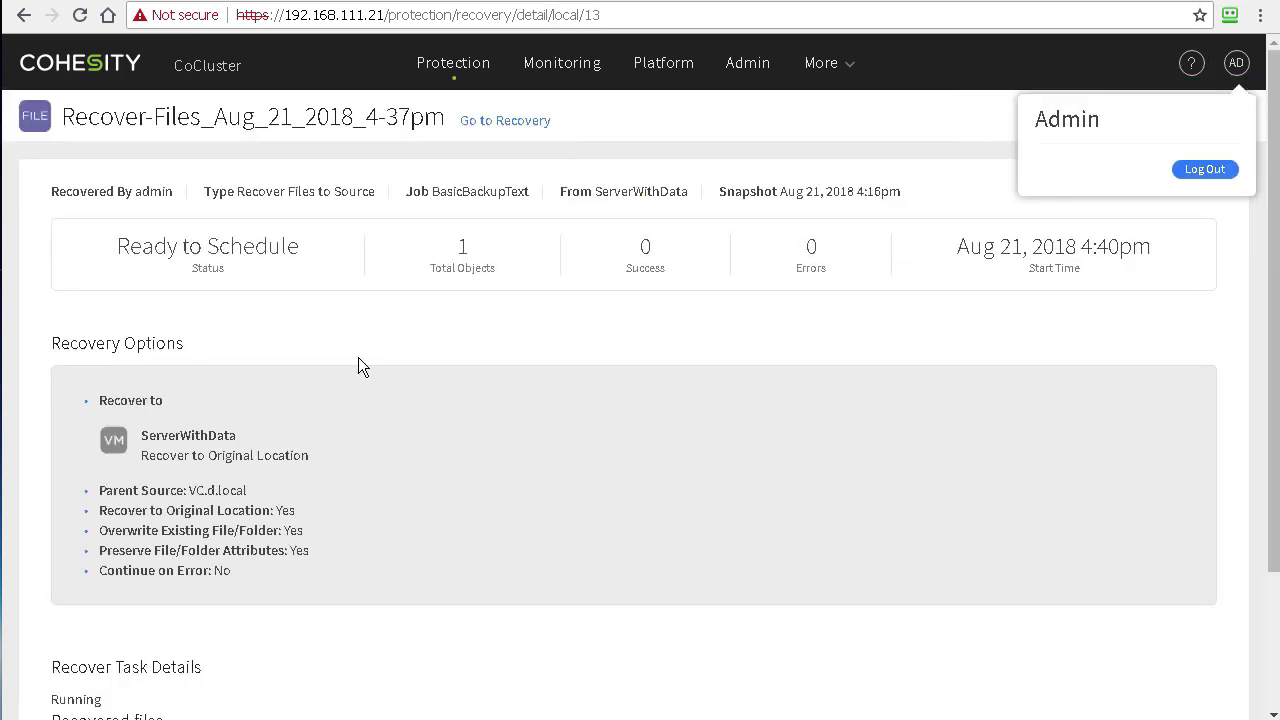
Step: Show the recovery task's subtasks and scroll to 'Restore task completed successfully'
scroll(425, 445, "down", 3)
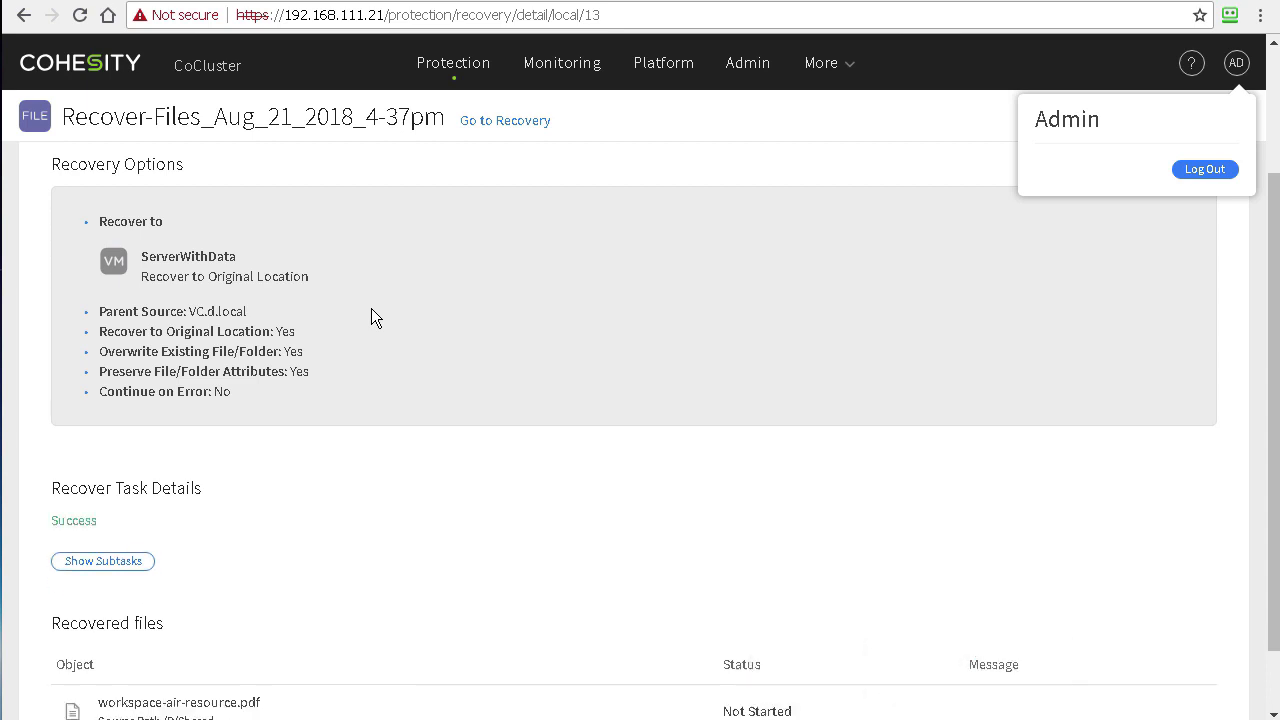
left_click(591, 476)
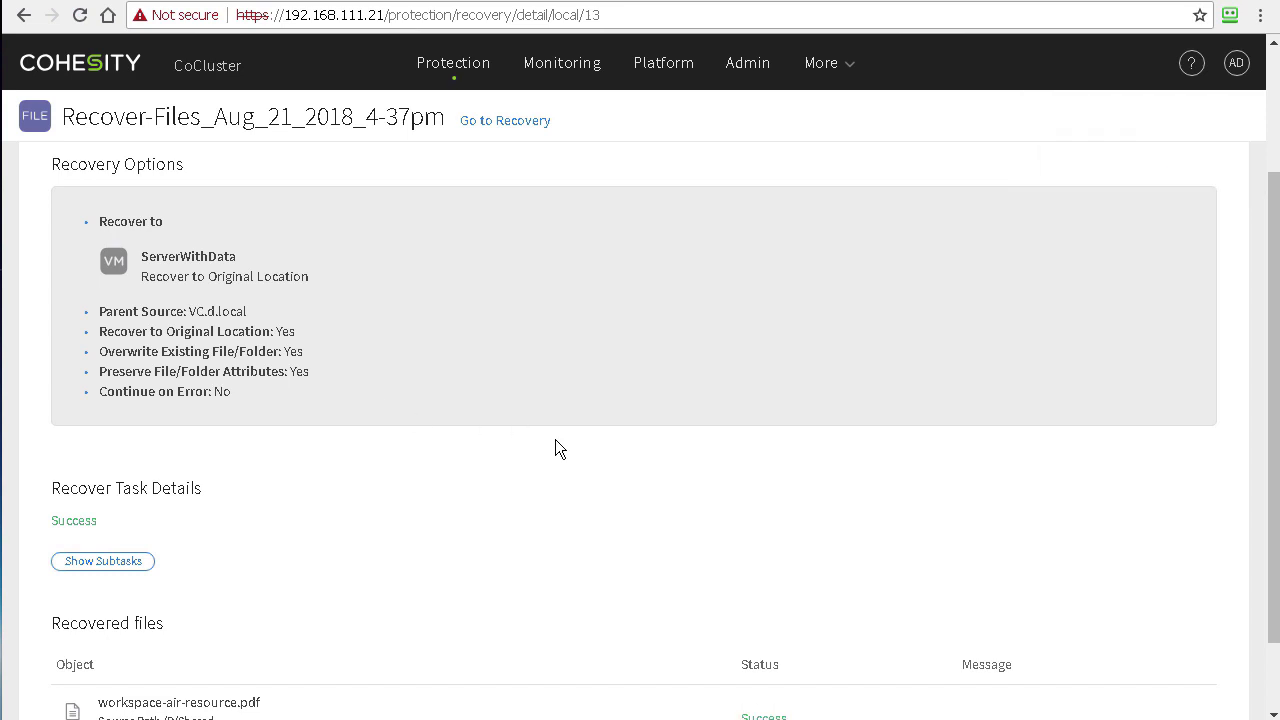
scroll(547, 439, "down", 2)
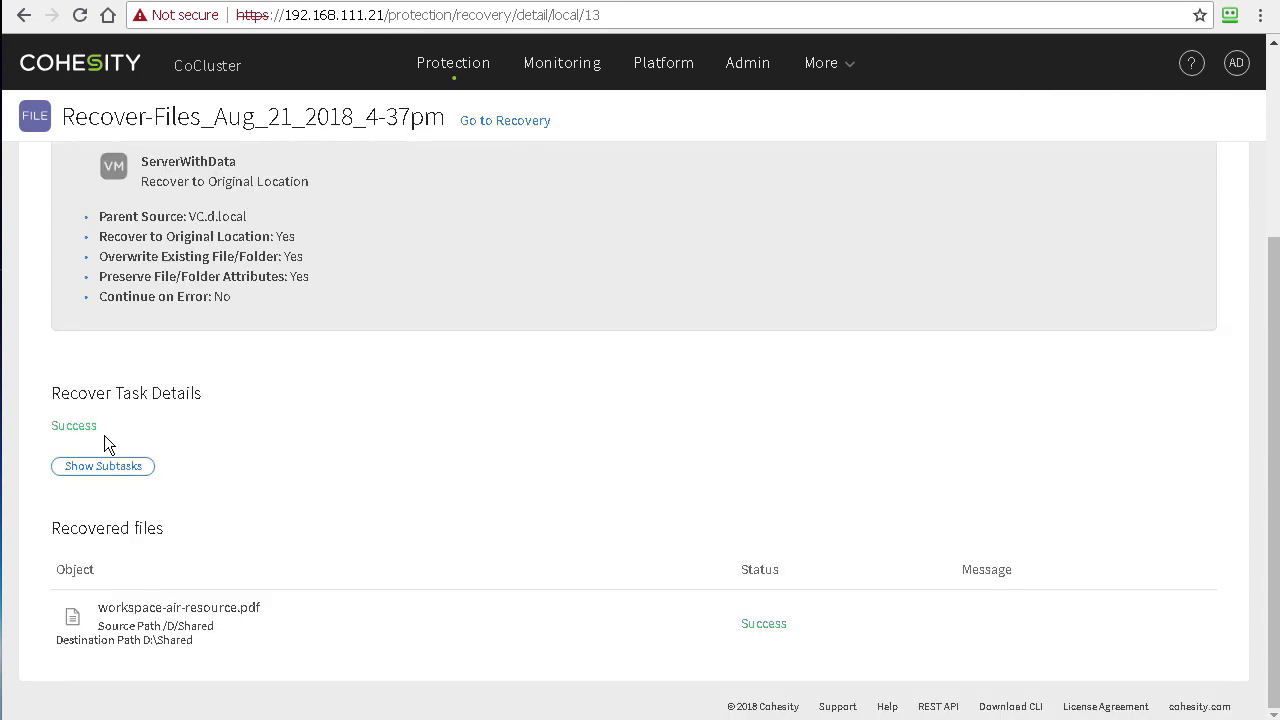
left_click(90, 466)
scroll(220, 345, "up", 3)
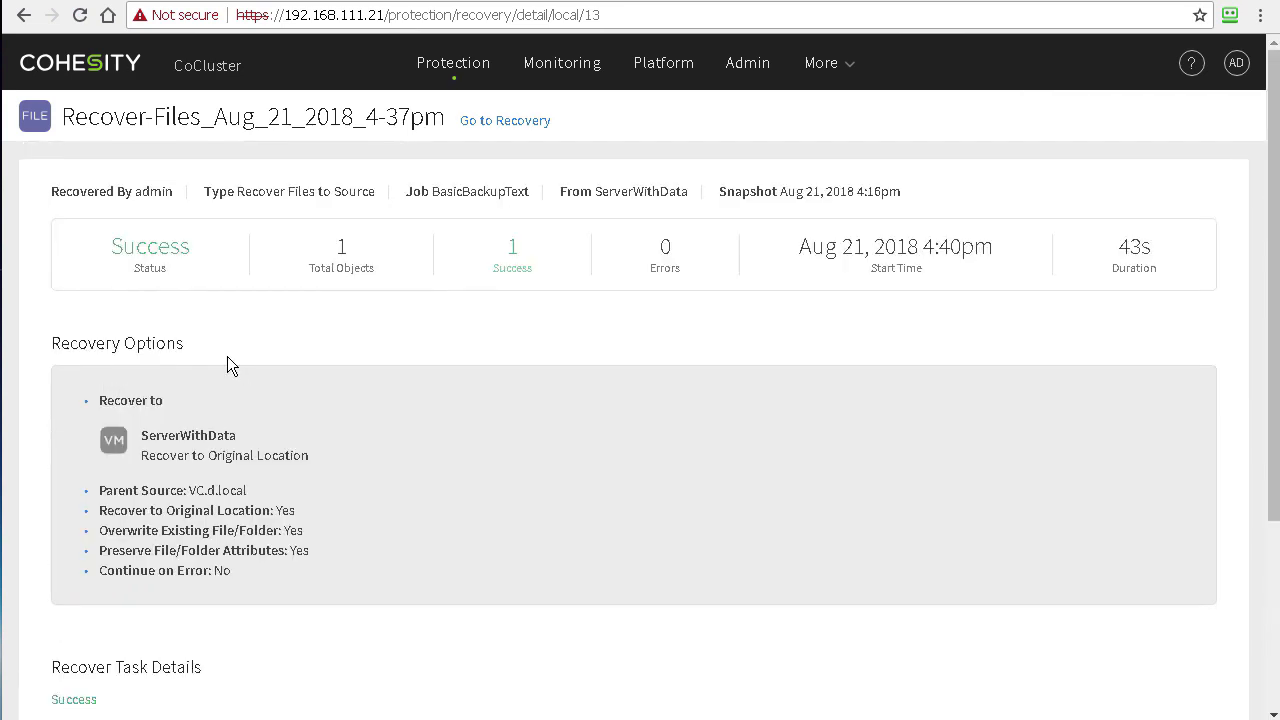
scroll(441, 396, "down", 3)
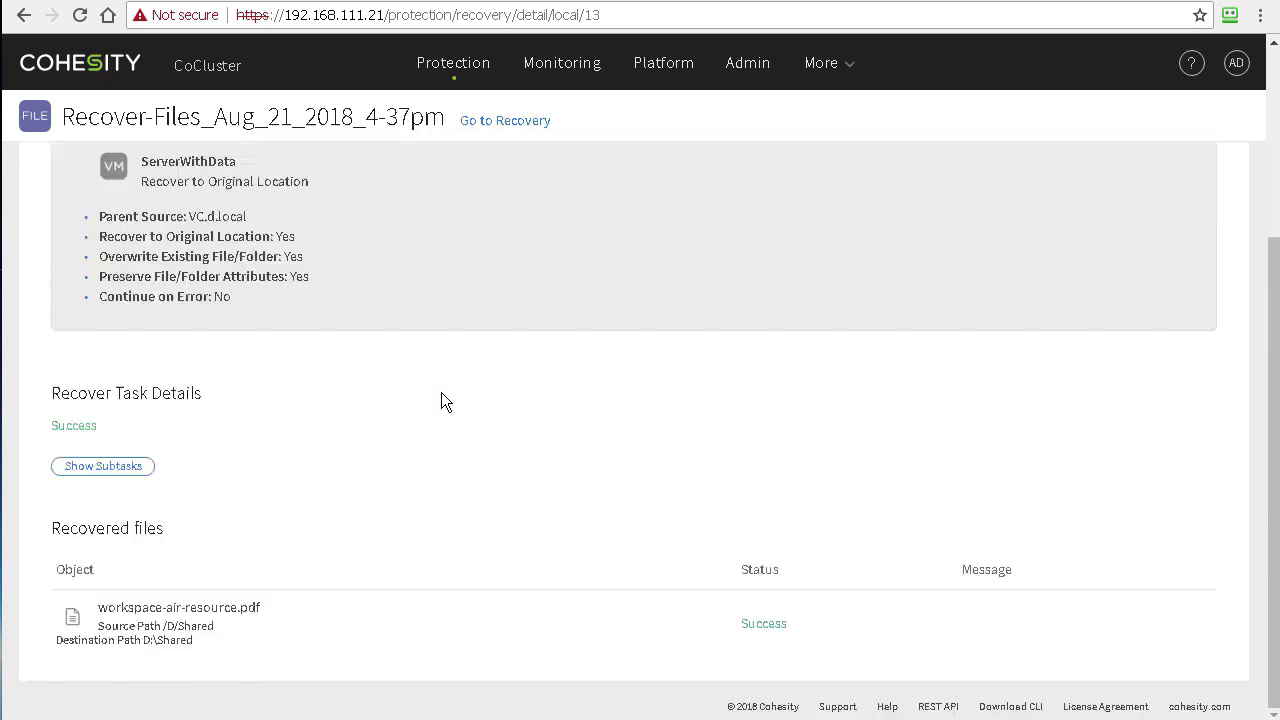
left_click(90, 467)
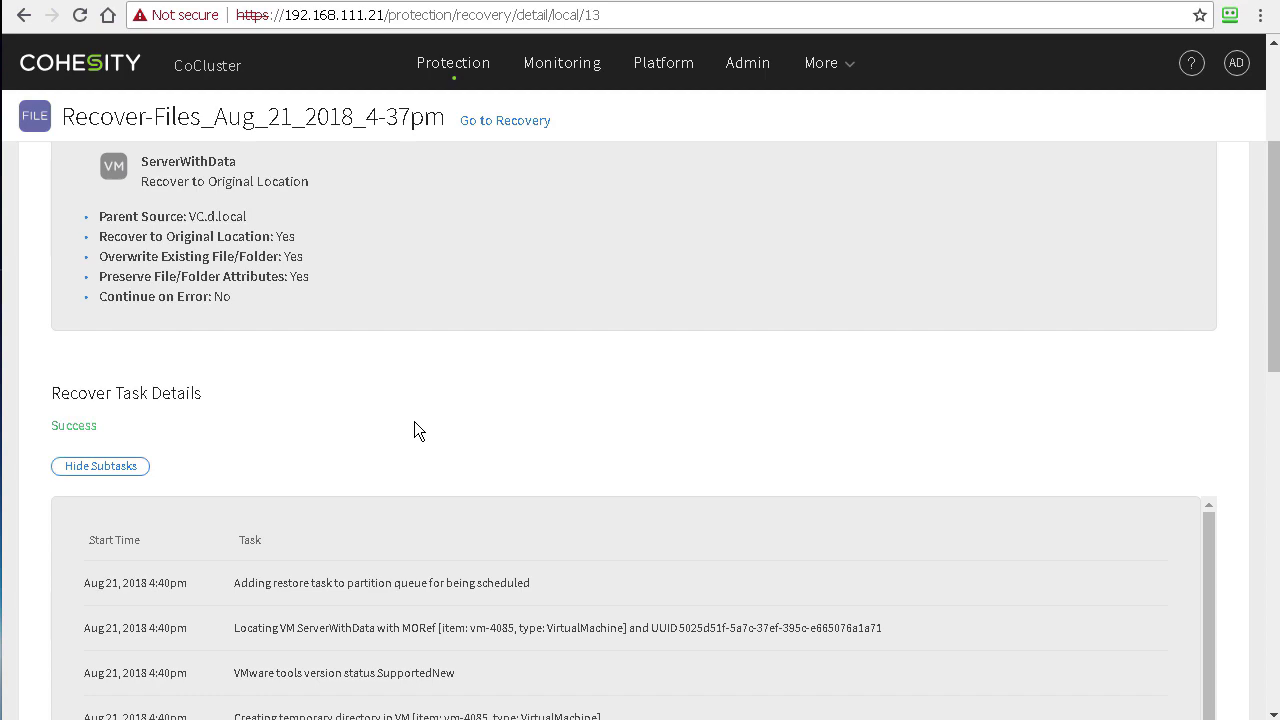
scroll(414, 421, "down", 5)
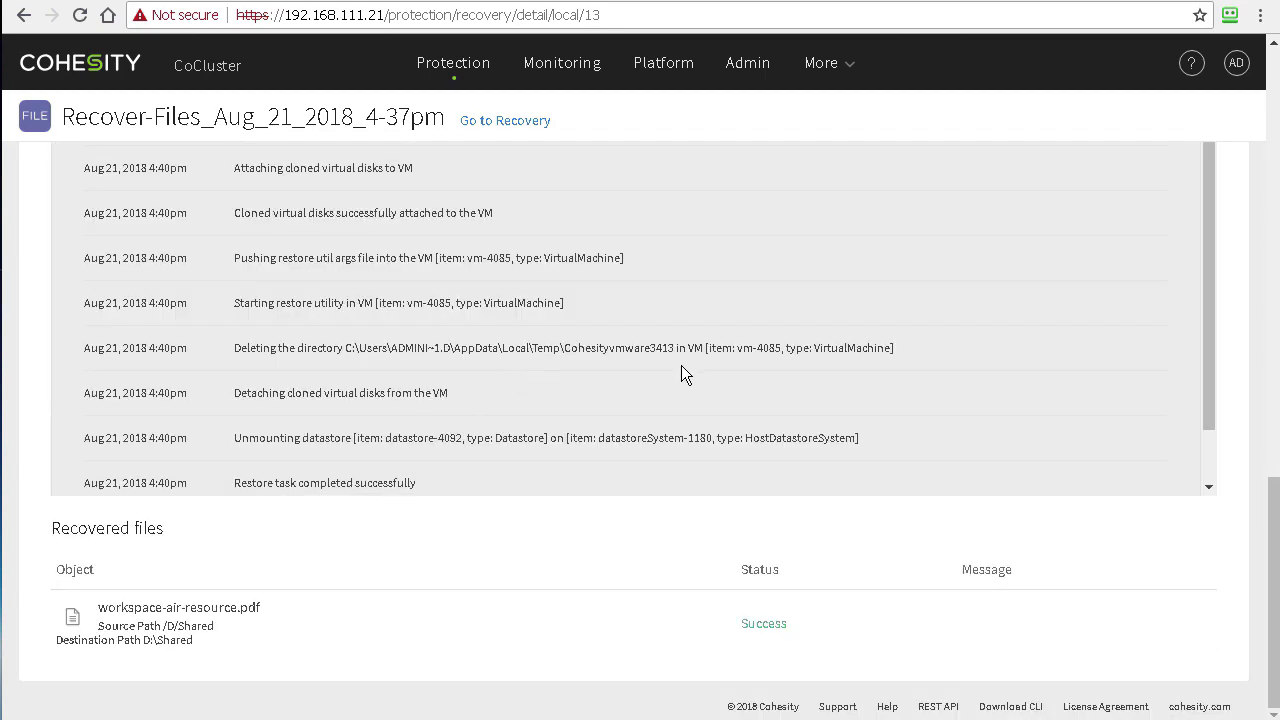
scroll(681, 365, "down", 1)
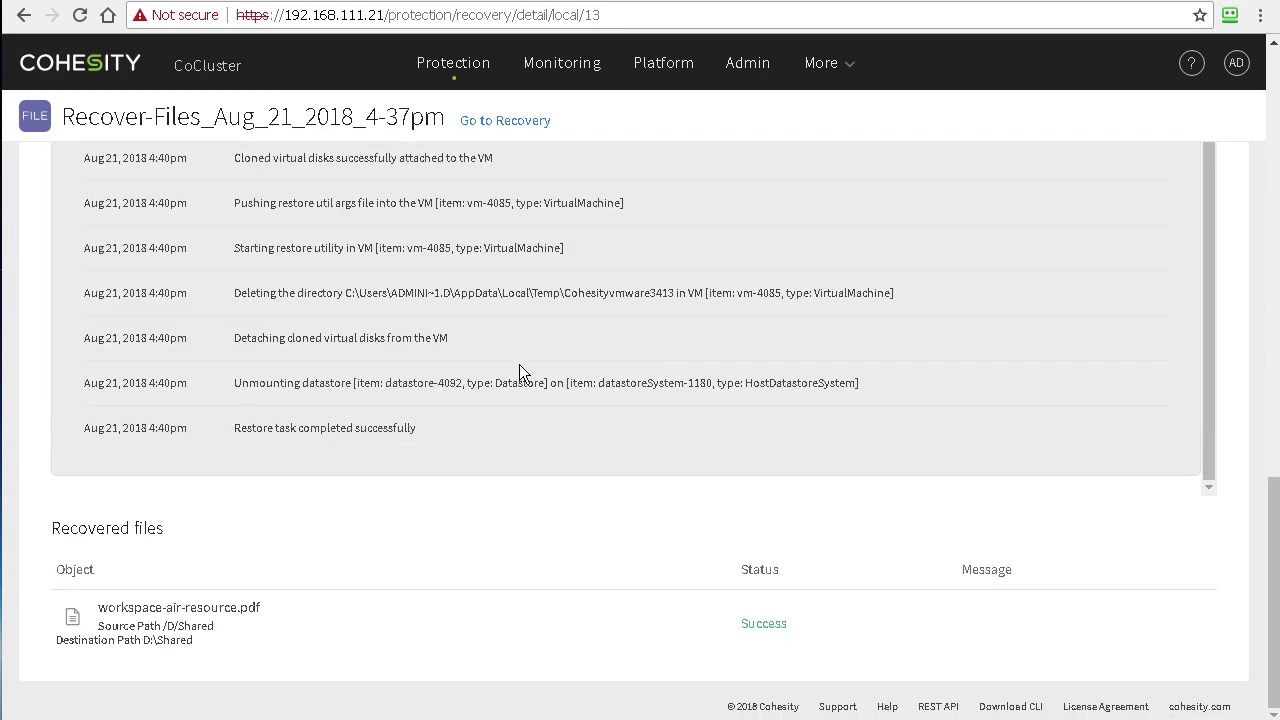
scroll(521, 370, "up", 1)
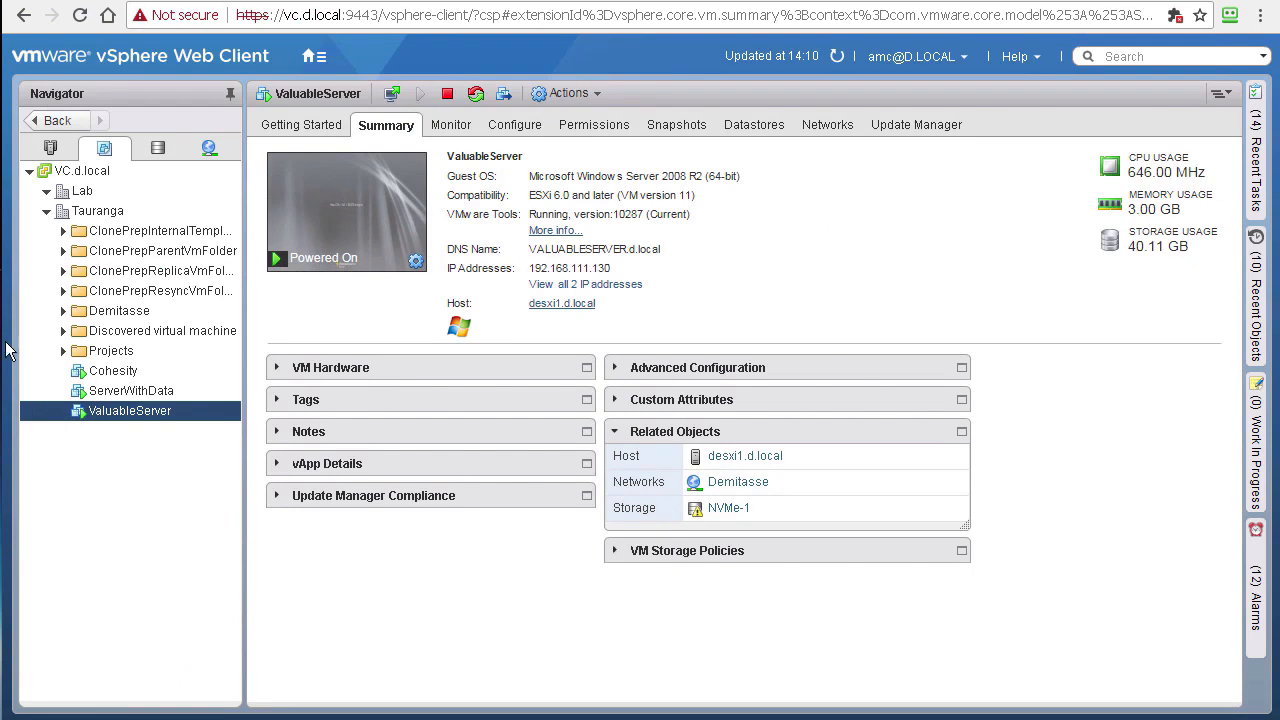
Step: Select ServerWithData in the Navigator and launch its web console from the Summary tab
left_click(135, 391)
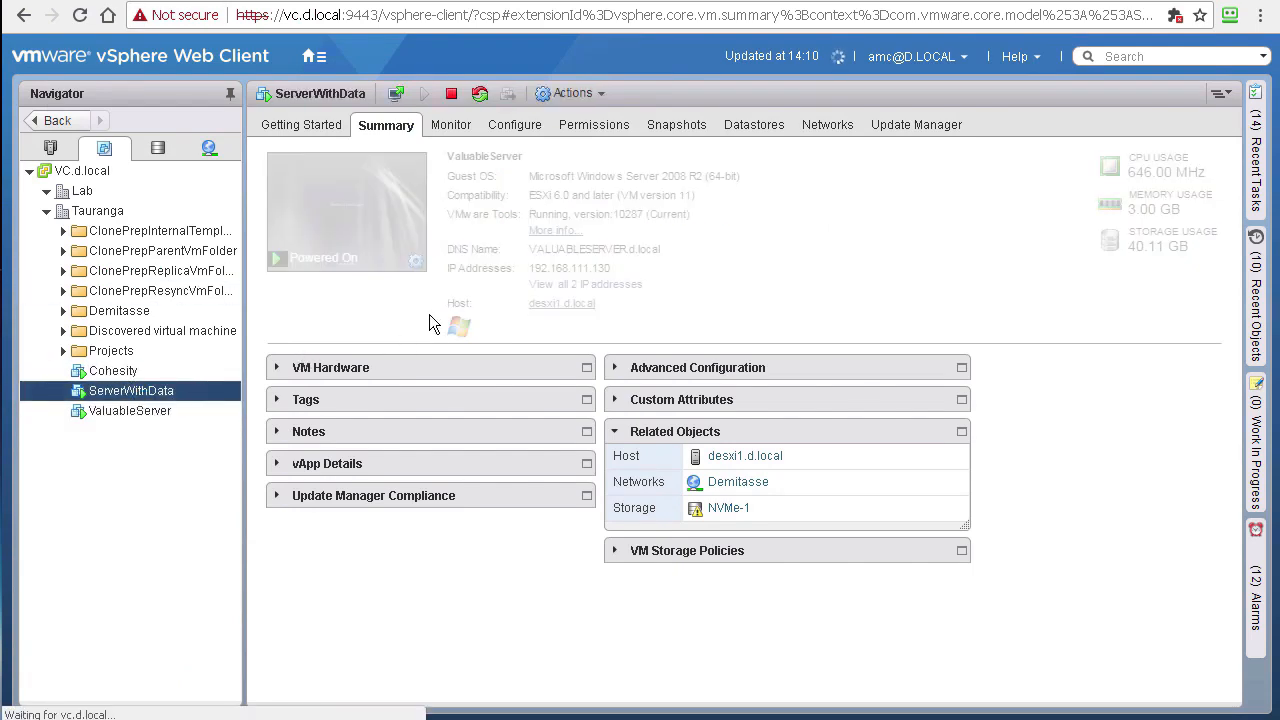
left_click(344, 226)
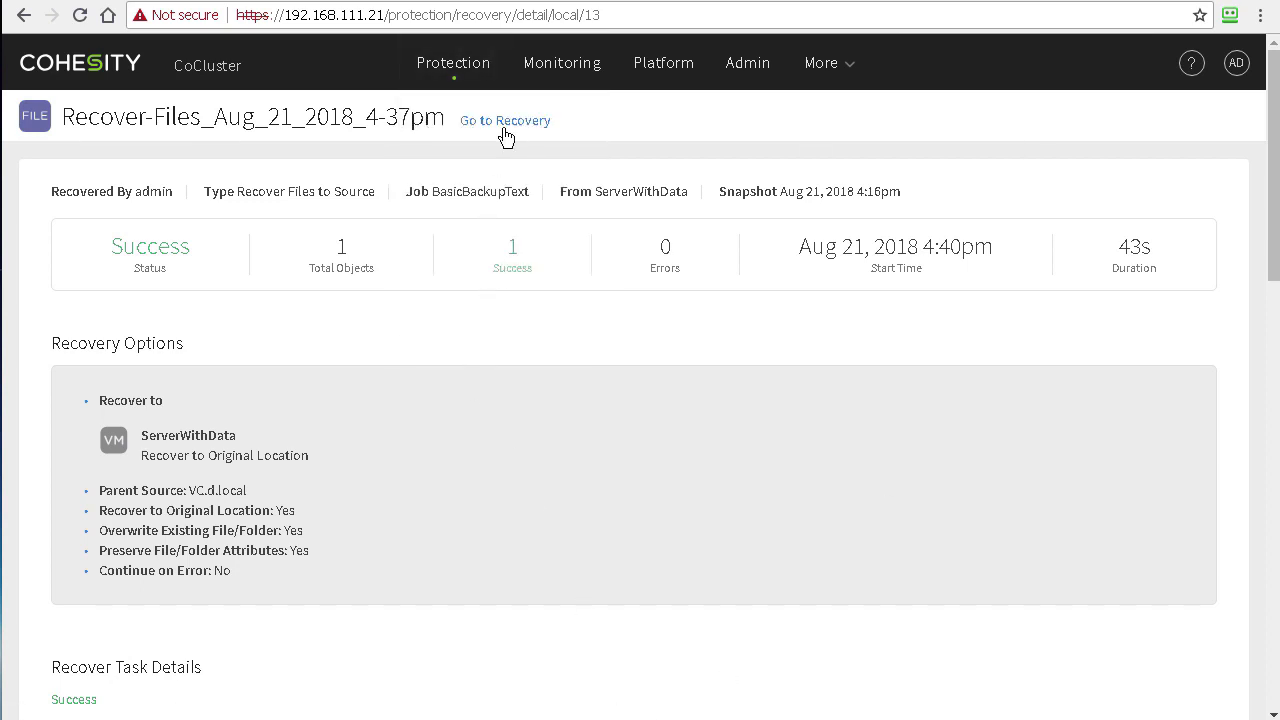
Step: From the Recovery task list, start a new Files or Folders recovery
left_click(504, 124)
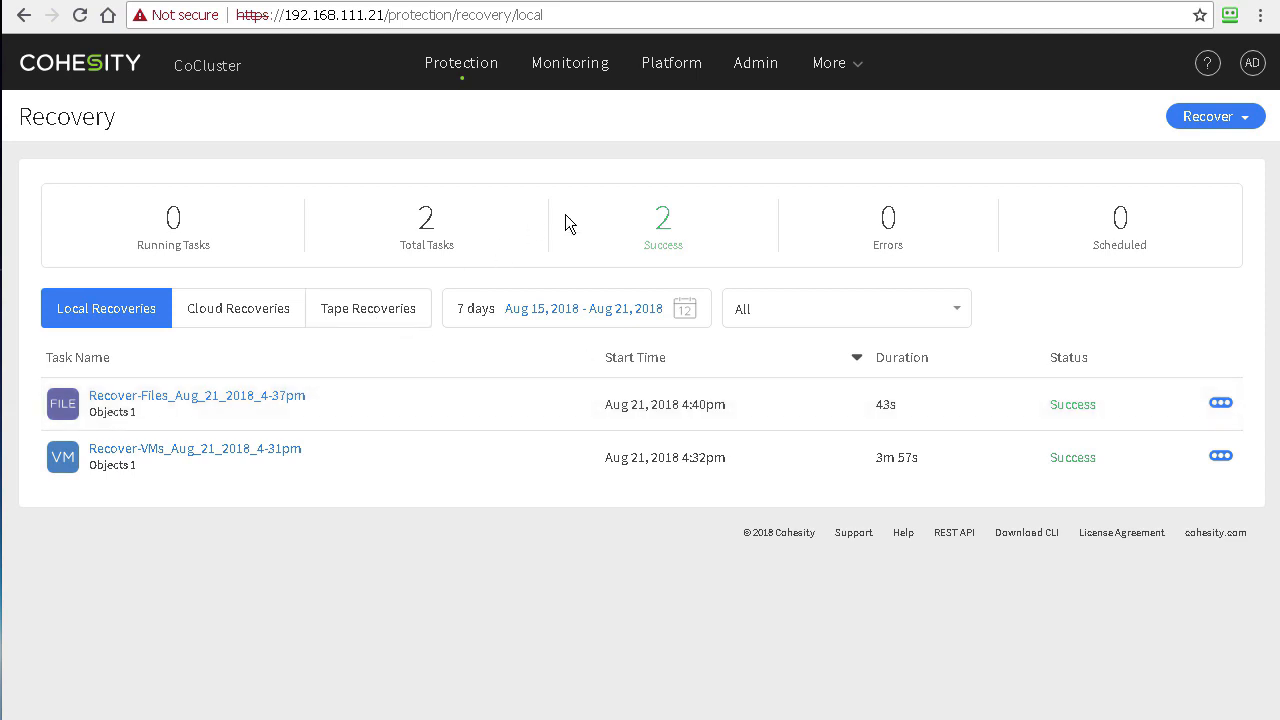
left_click(1214, 118)
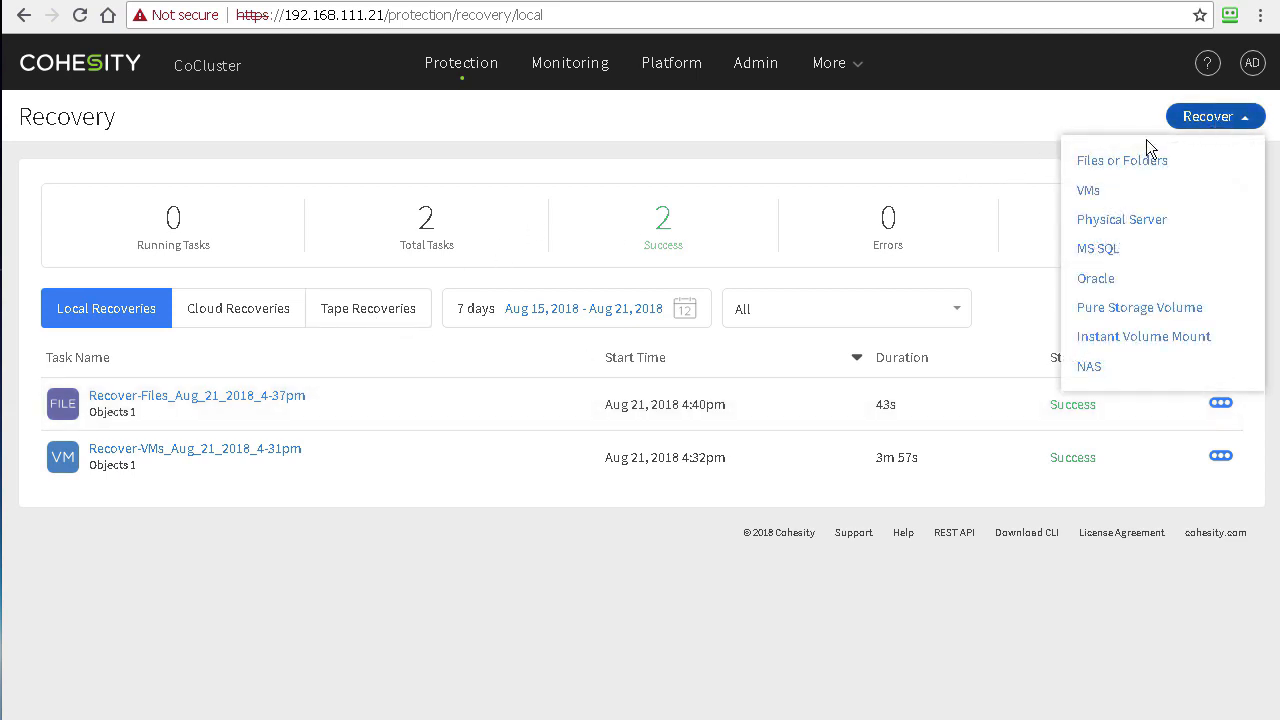
left_click(1118, 162)
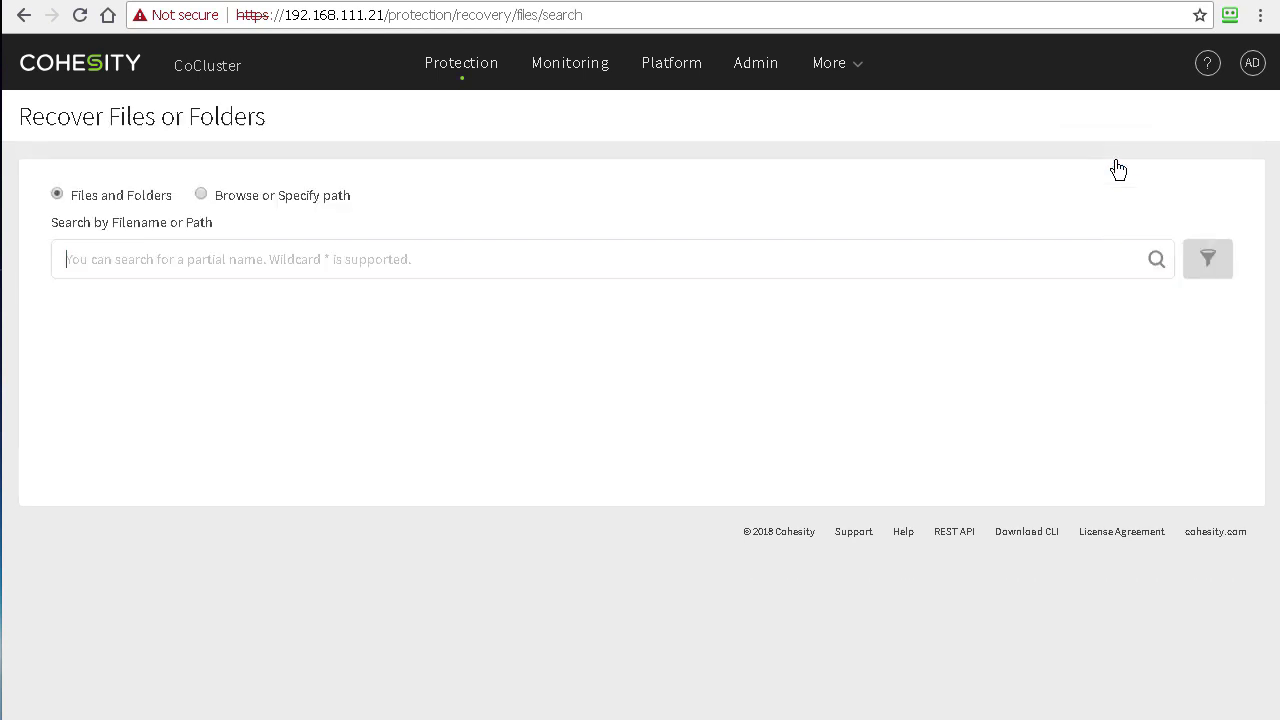
Step: Search for the ServerWithData server and browse to its D:/Shared folder
left_click(202, 195)
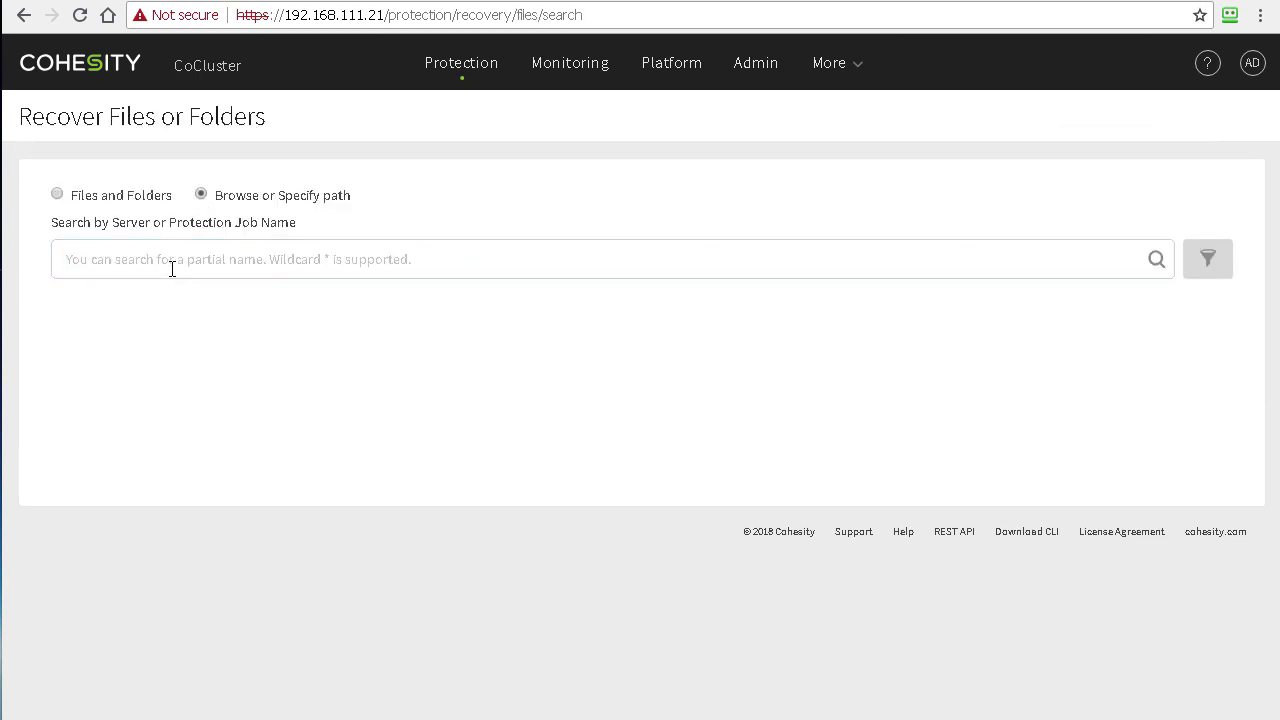
left_click(163, 262)
type("server")
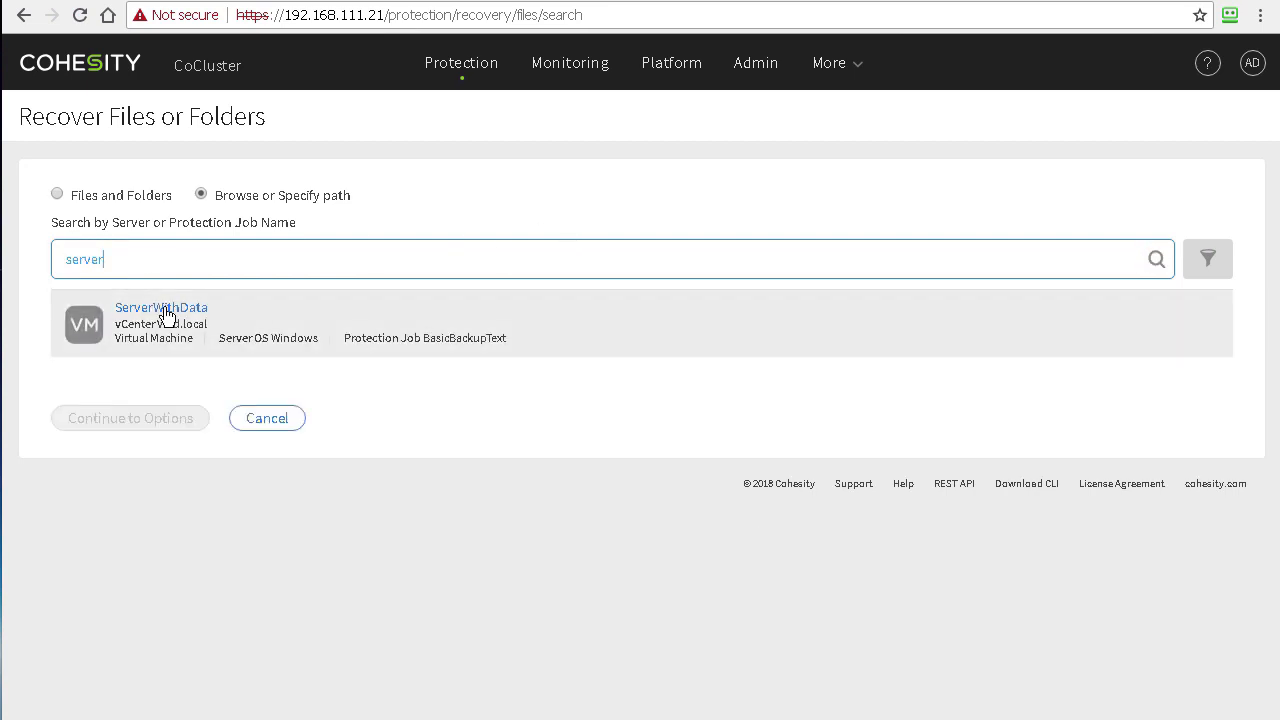
left_click(165, 307)
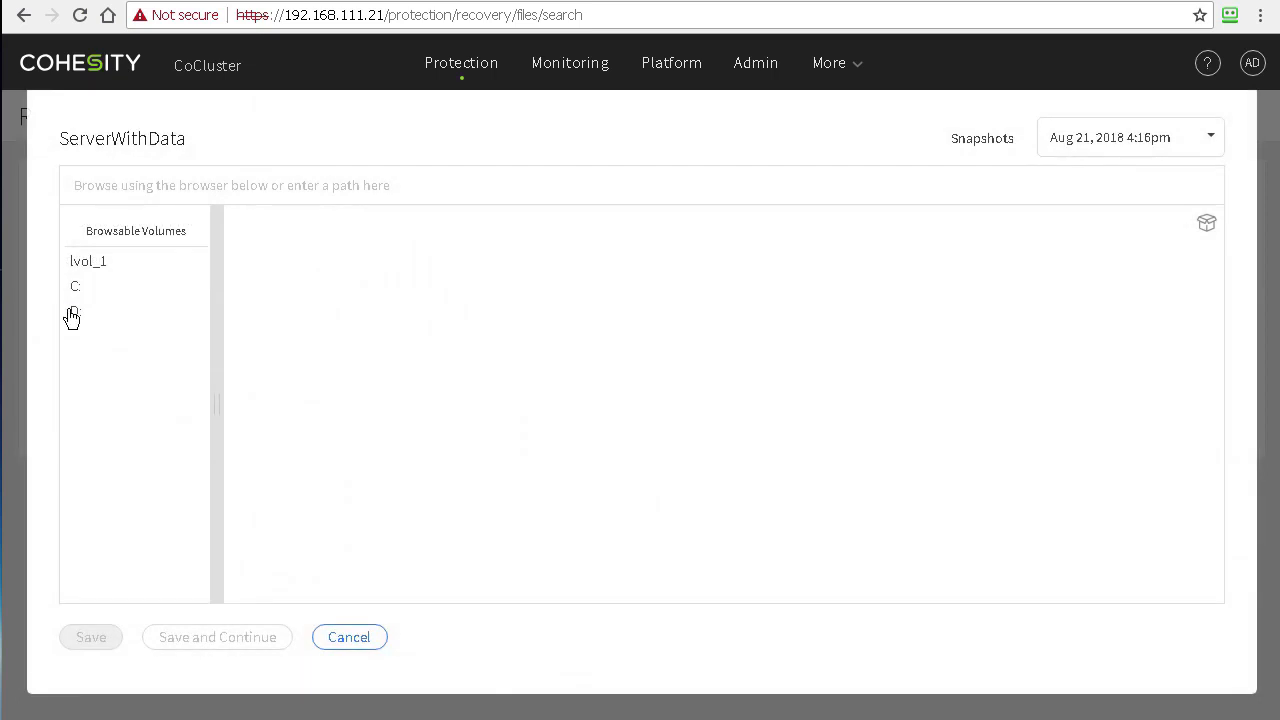
left_click(74, 313)
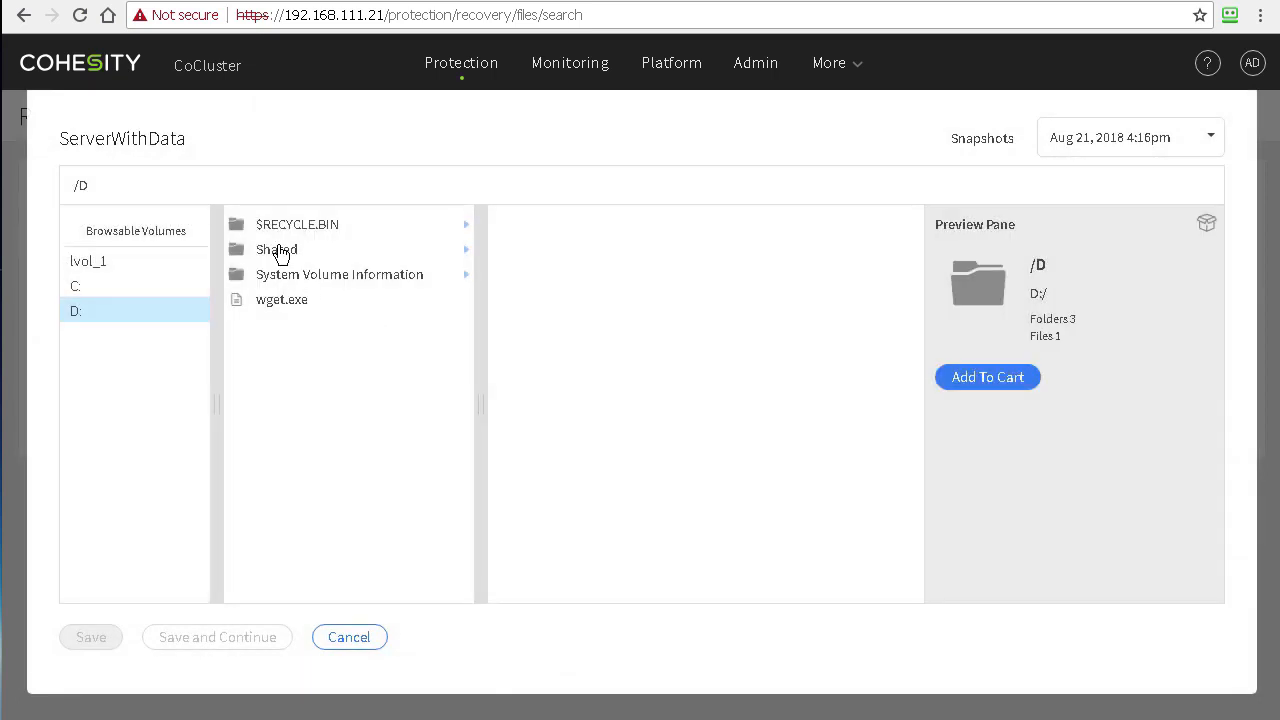
left_click(283, 249)
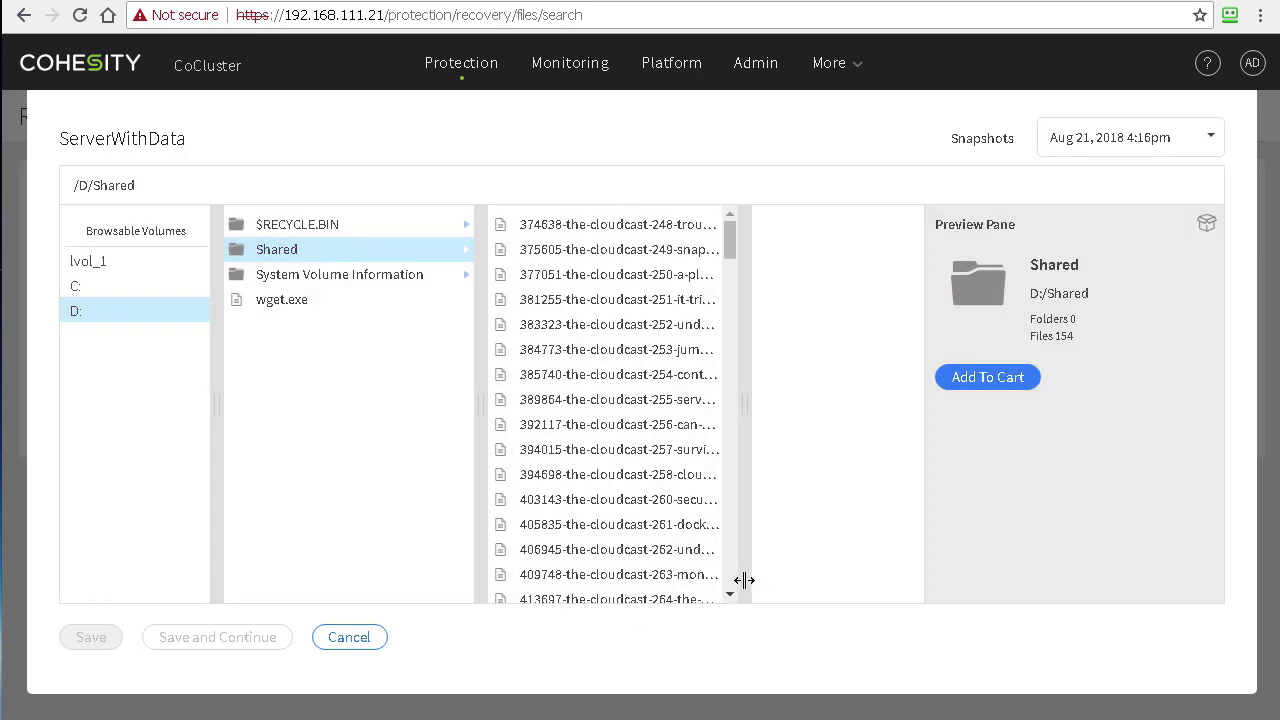
Step: Add horizon-70-linux-desktops.pdf, horizon-702-linux-desktops.pdf and horizon-air-hybrid-mode-11-admin.pdf to the recovery cart
left_click_drag(740, 580, 966, 589)
scroll(720, 455, "down", 15)
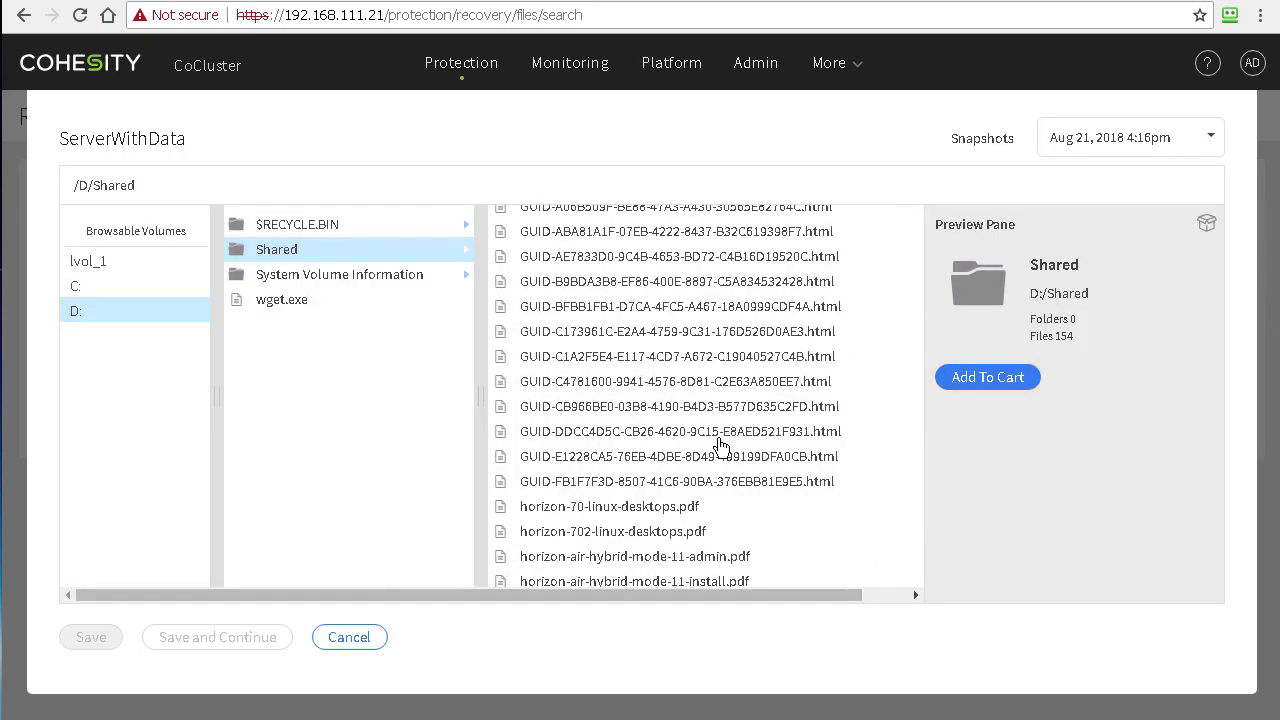
scroll(686, 367, "up", 10)
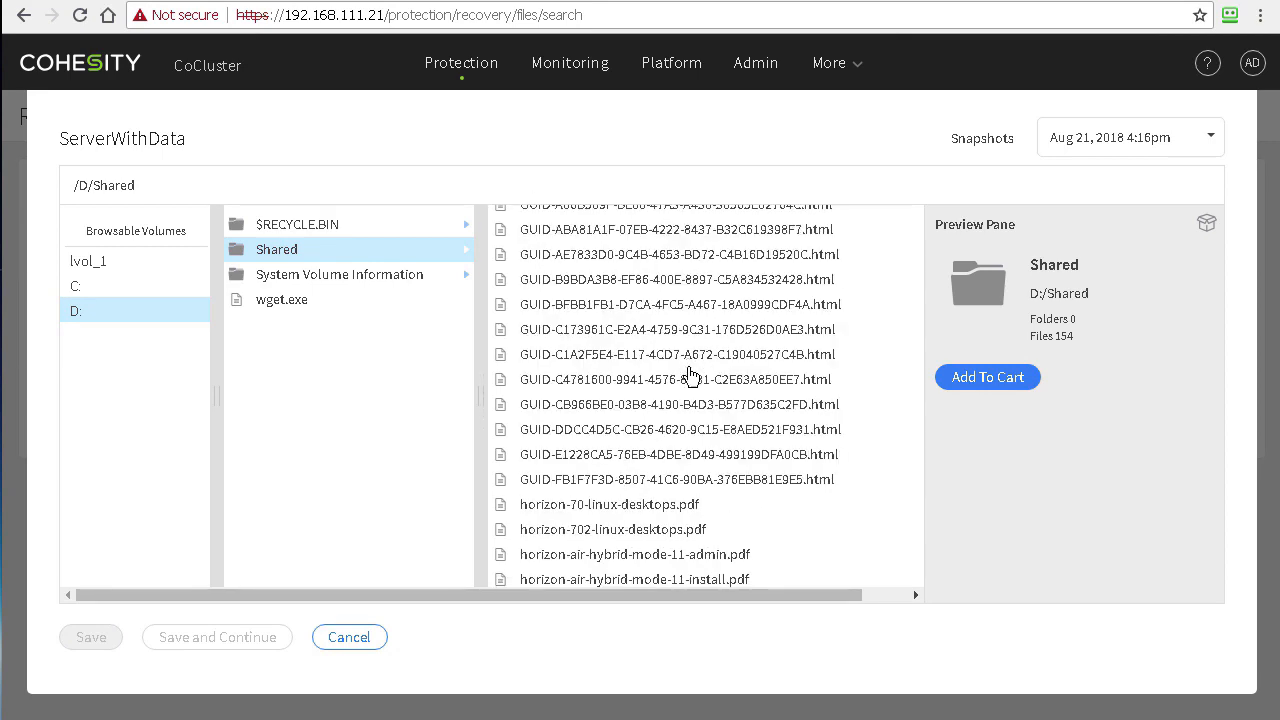
left_click(674, 510)
left_click(635, 554, "shift")
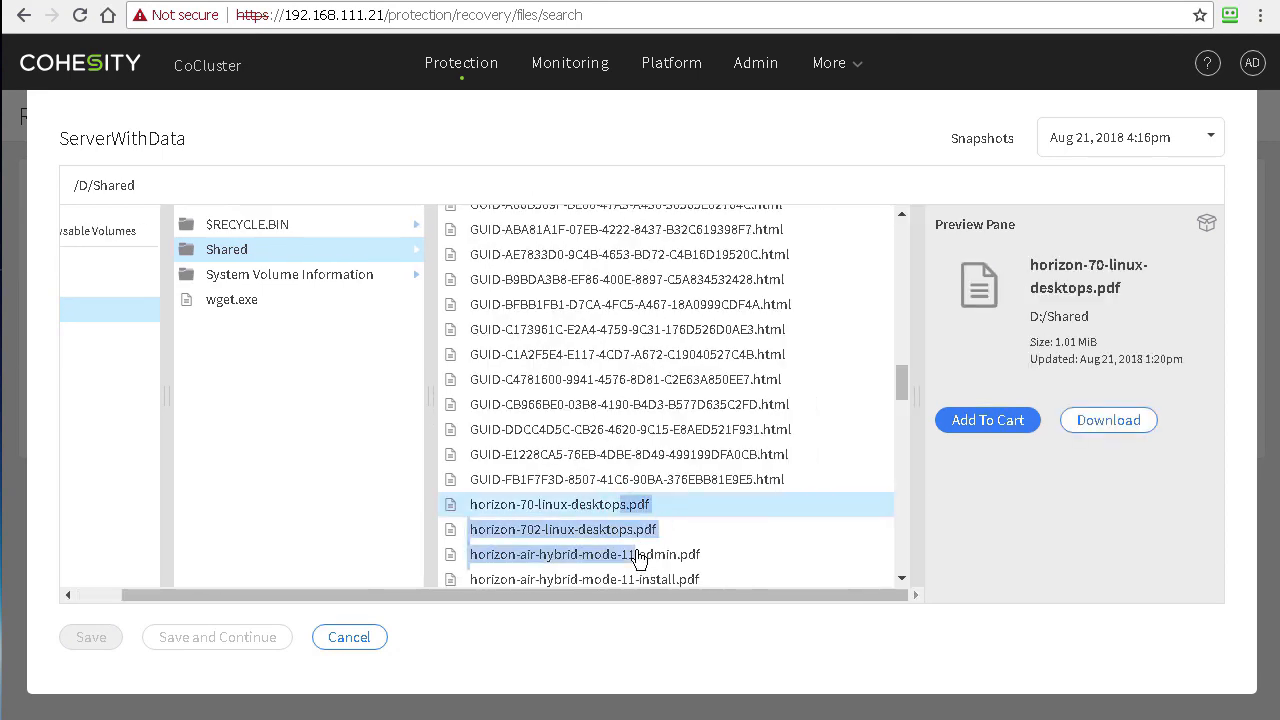
left_click(778, 502)
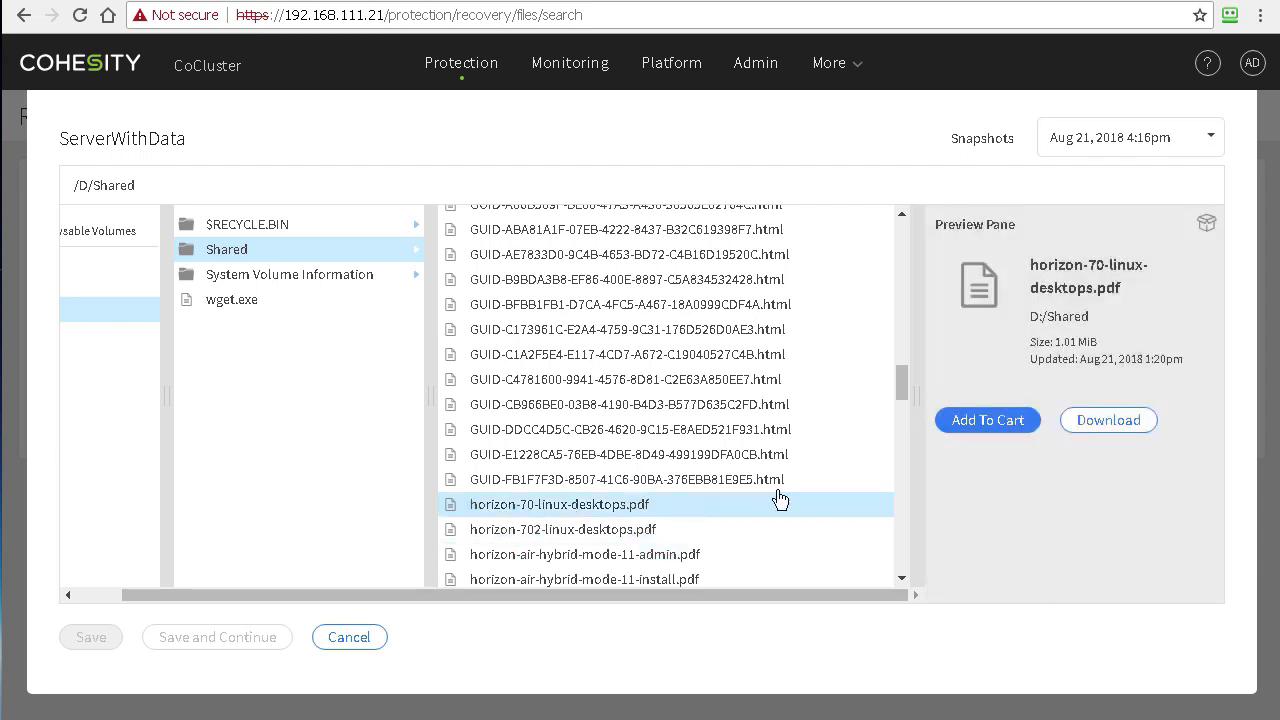
left_click(980, 428)
left_click(640, 530)
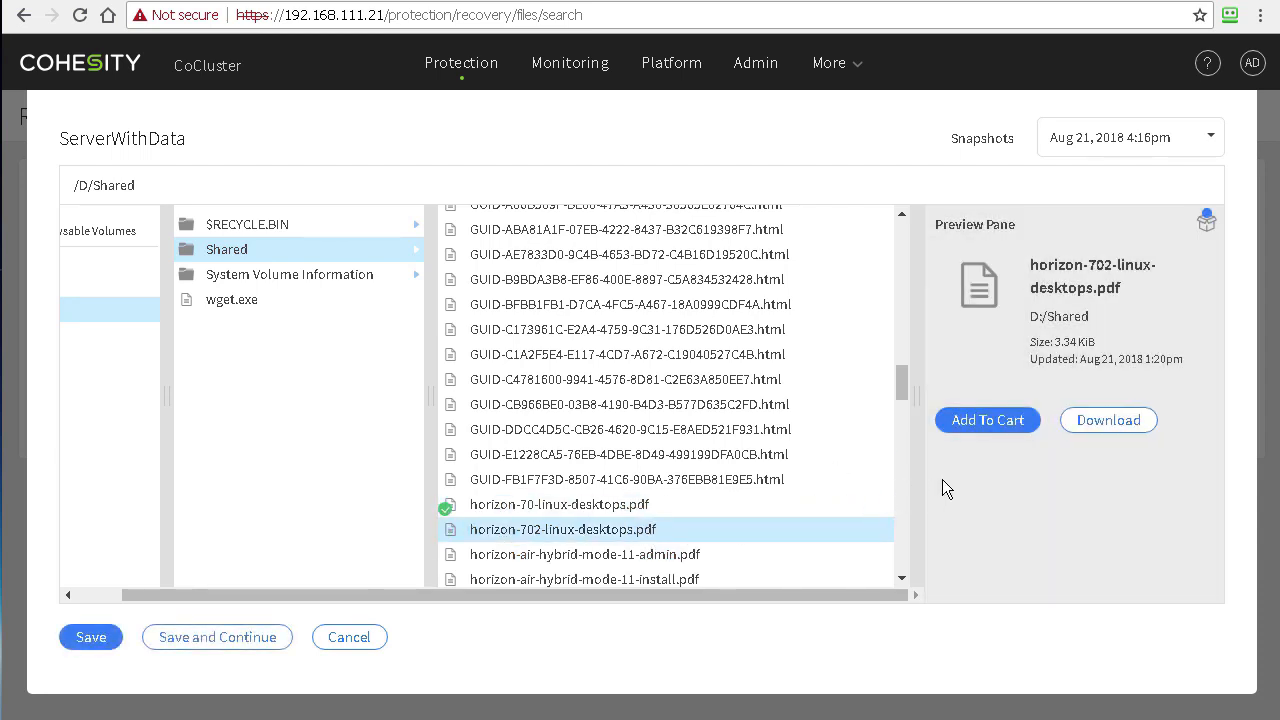
left_click(975, 420)
left_click(857, 552)
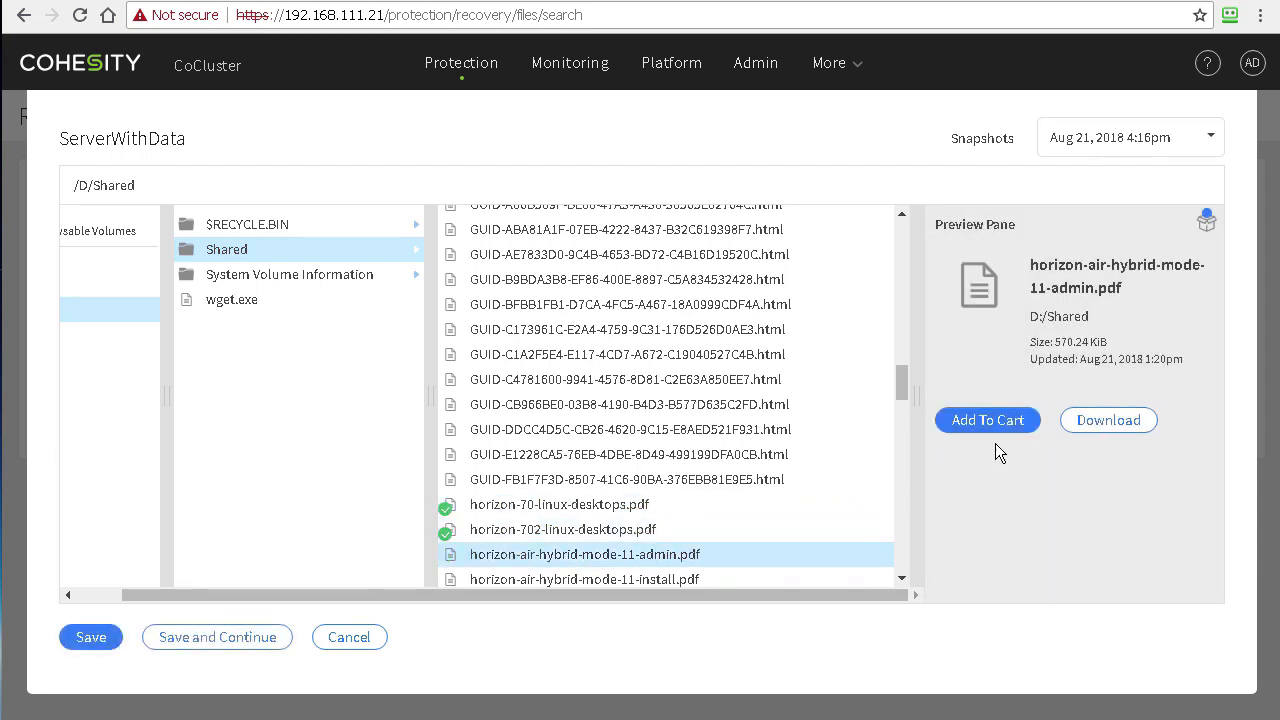
left_click(975, 425)
Step: Add the horizon-air-hybrid-mode-11-install, horizon-client-agent-security, horizon-flex-19-administration-guide and horizon-flex-19-user-guide PDFs
scroll(640, 450, "down", 2)
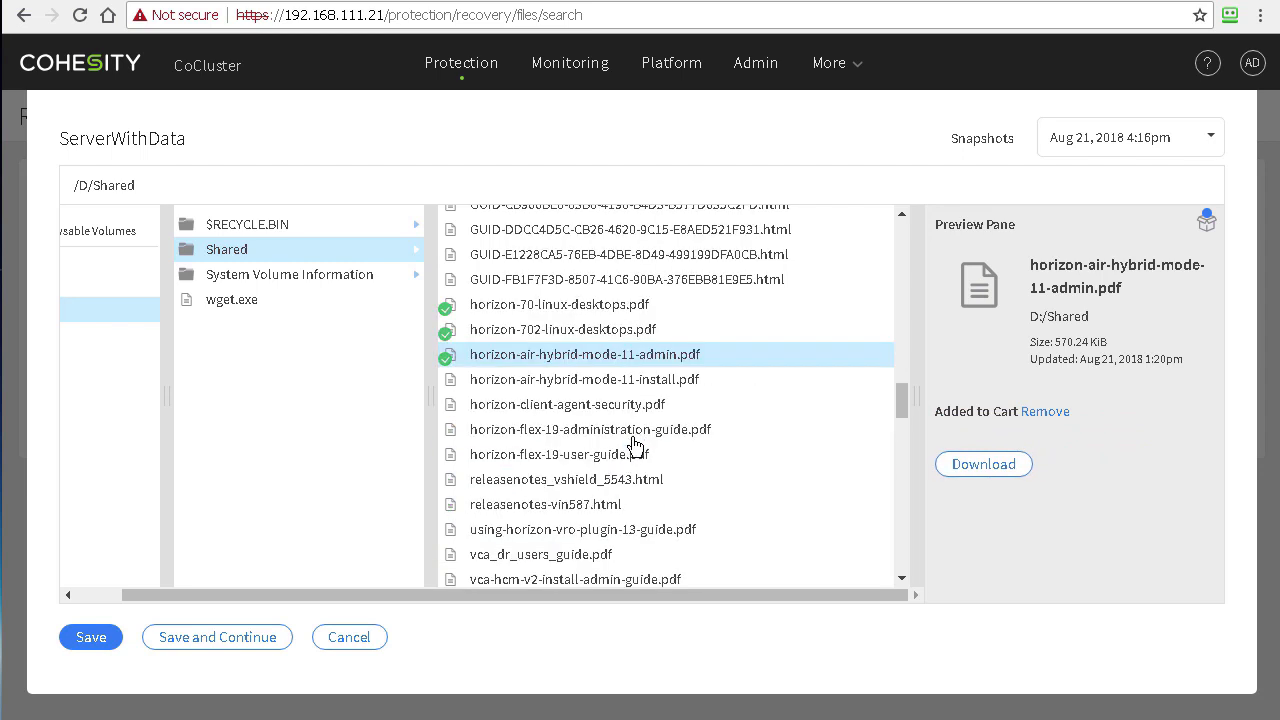
left_click(612, 388)
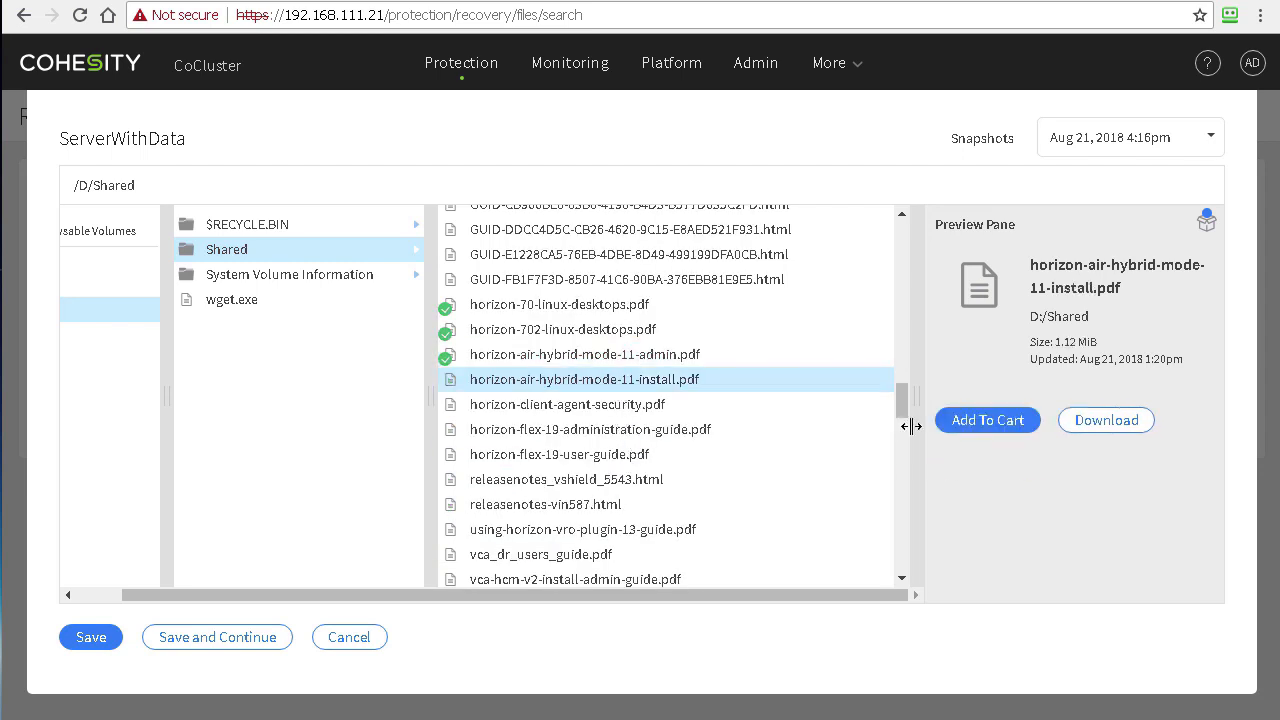
left_click(975, 423)
left_click(566, 410)
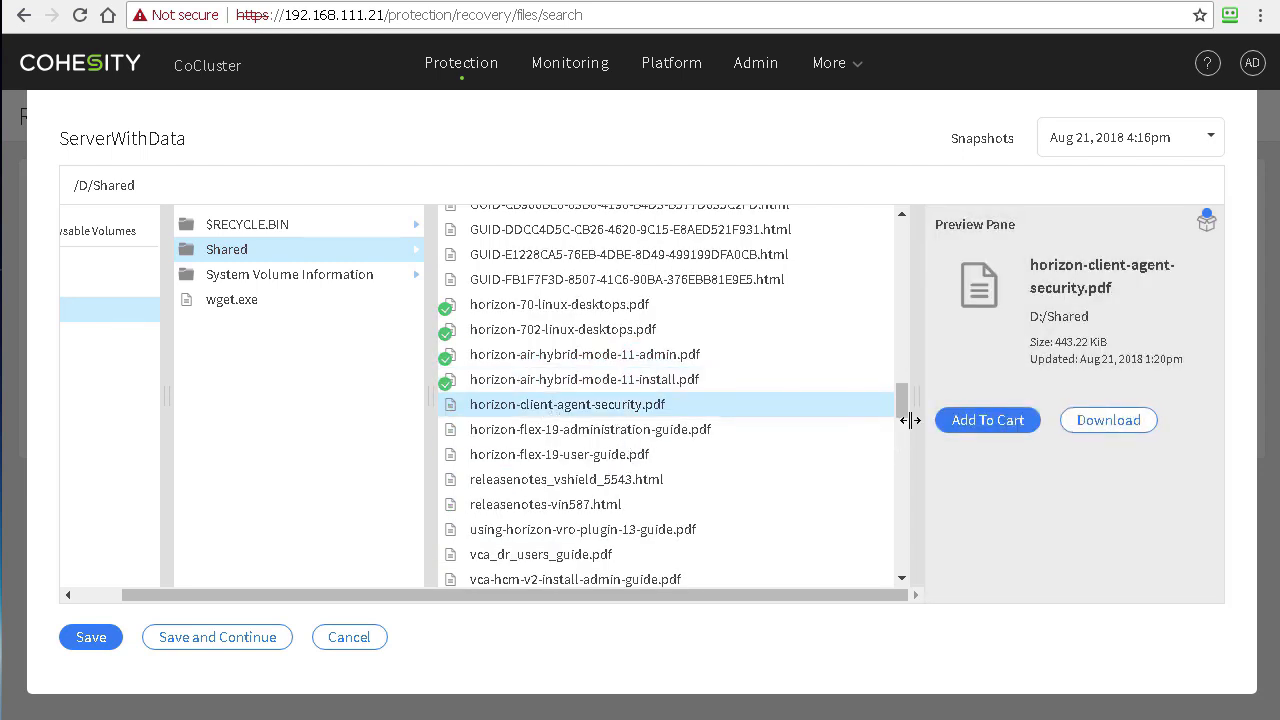
left_click(983, 424)
left_click(686, 436)
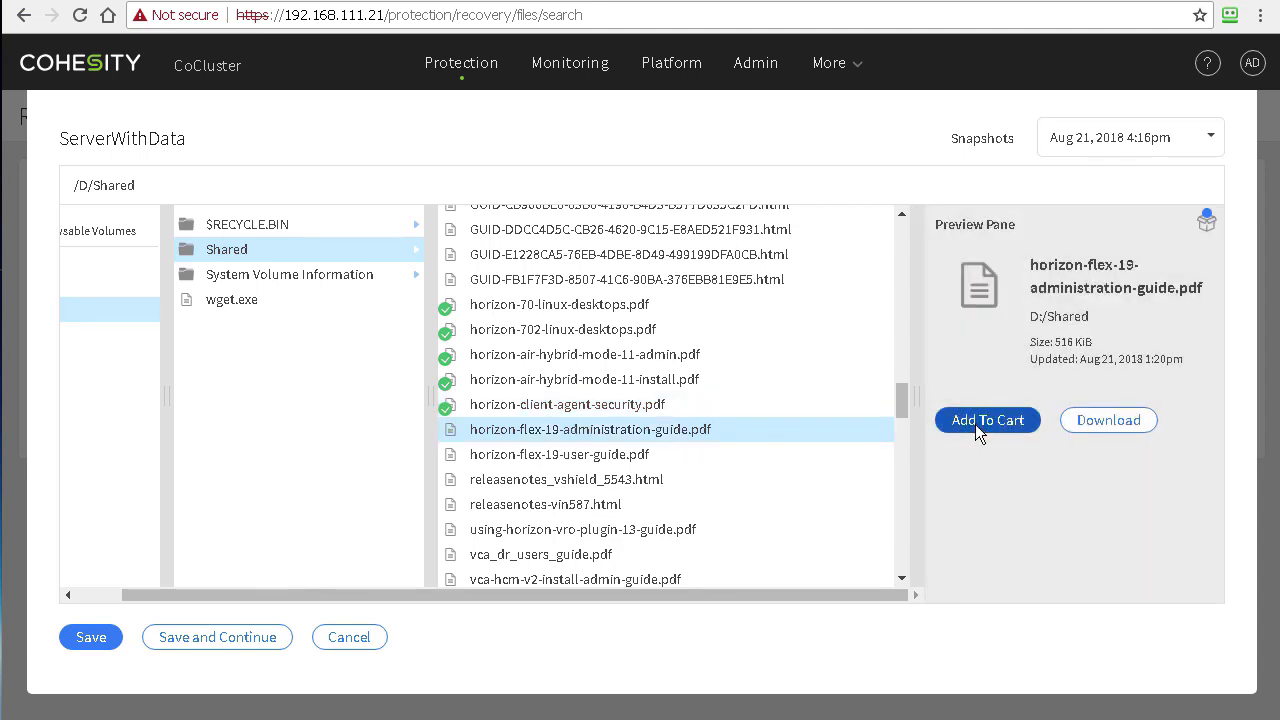
left_click(963, 424)
left_click(773, 458)
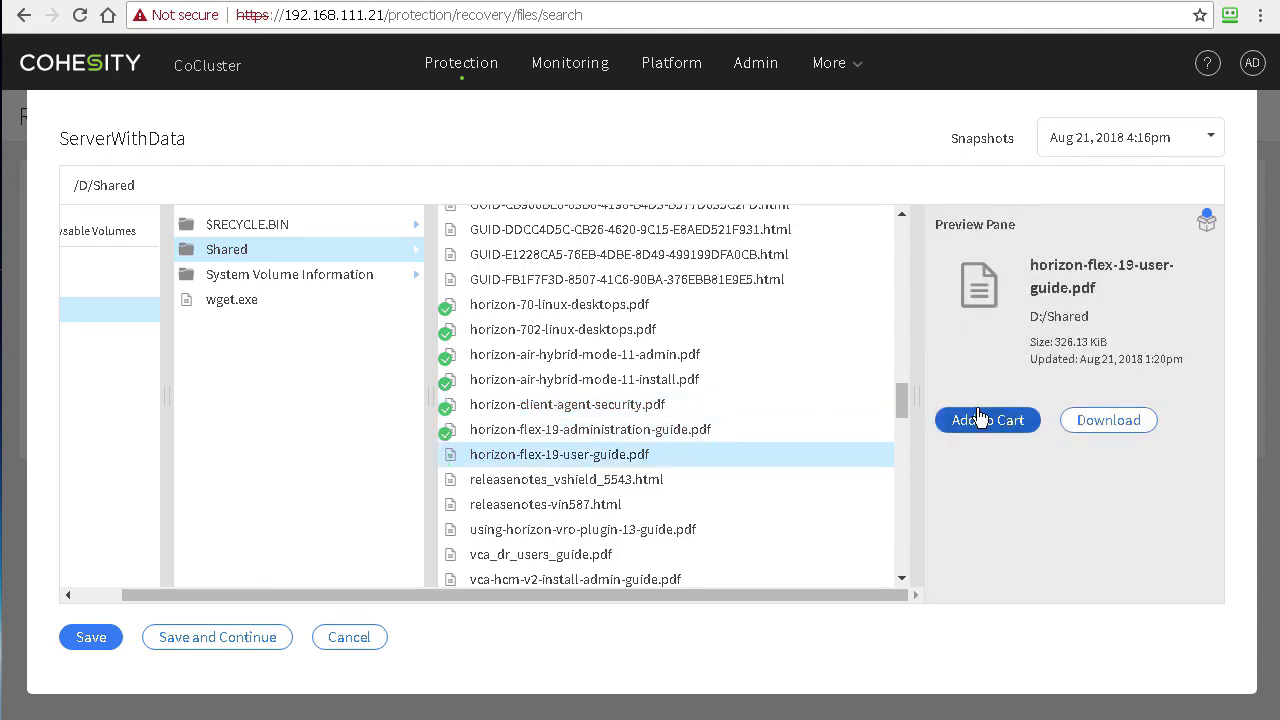
left_click(977, 422)
Step: Add releasenotes_vshield_5543.html to the cart, then take it back out
left_click(694, 489)
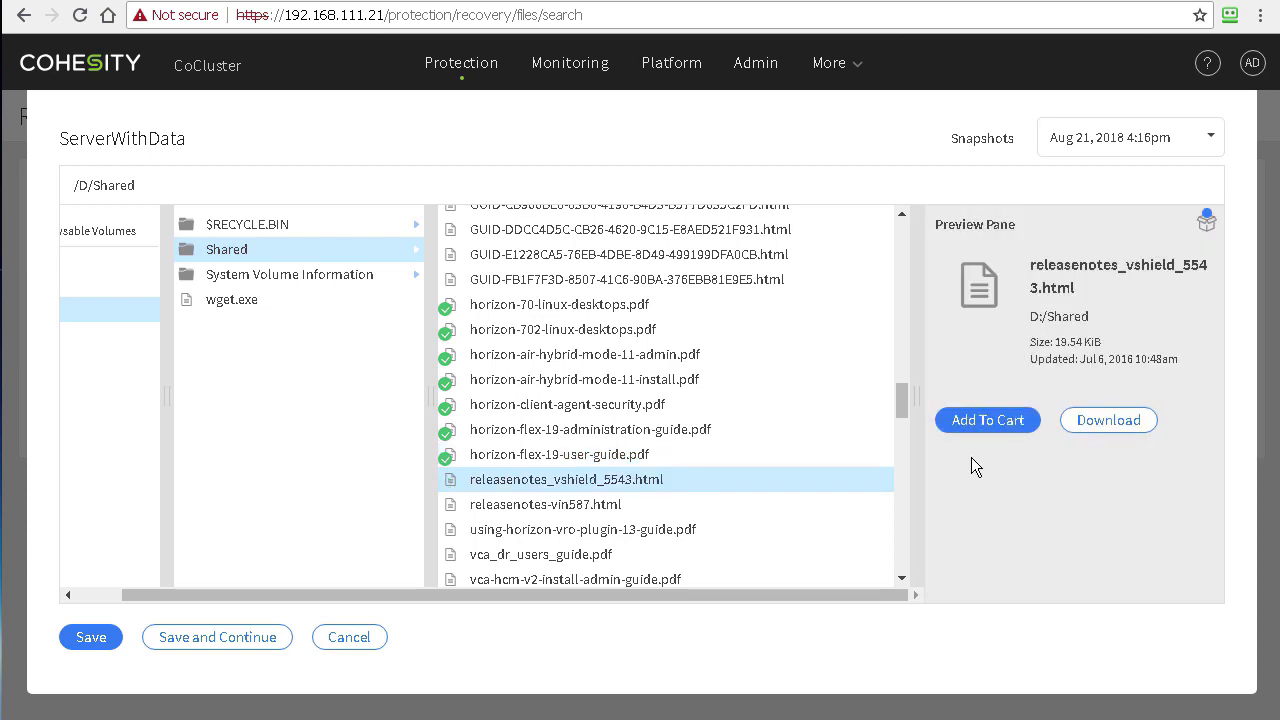
left_click(988, 428)
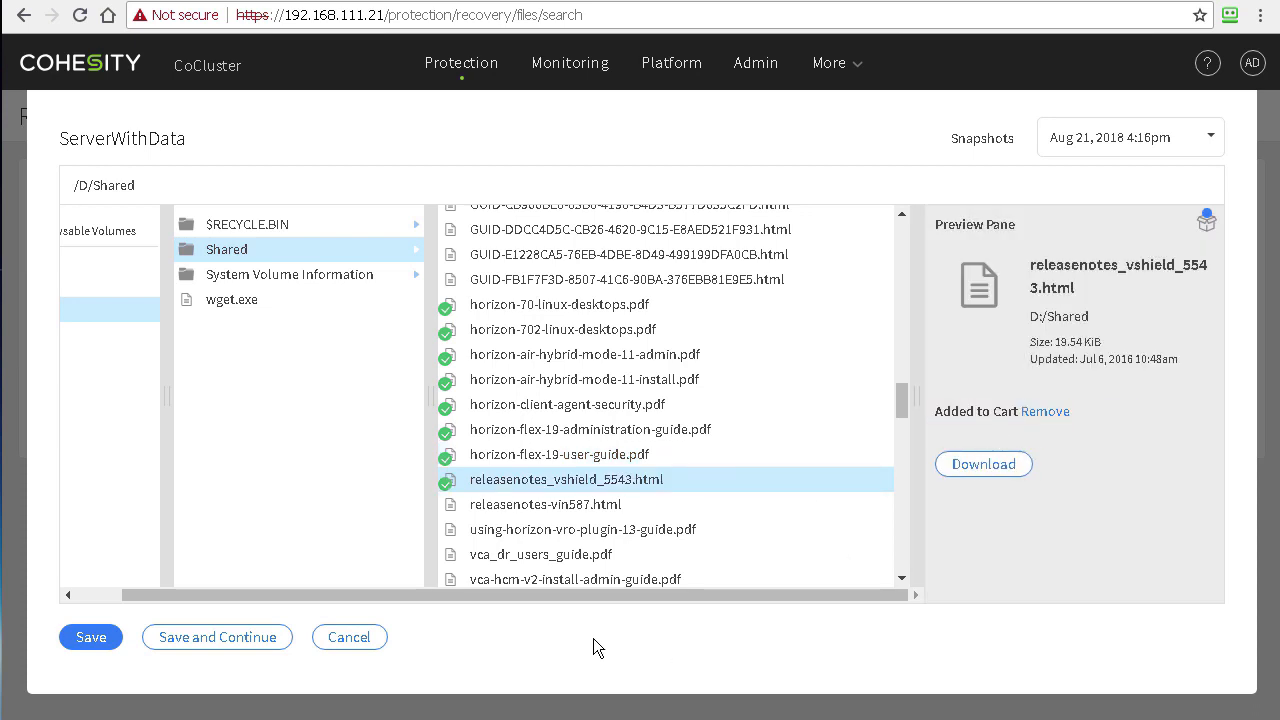
left_click(563, 510)
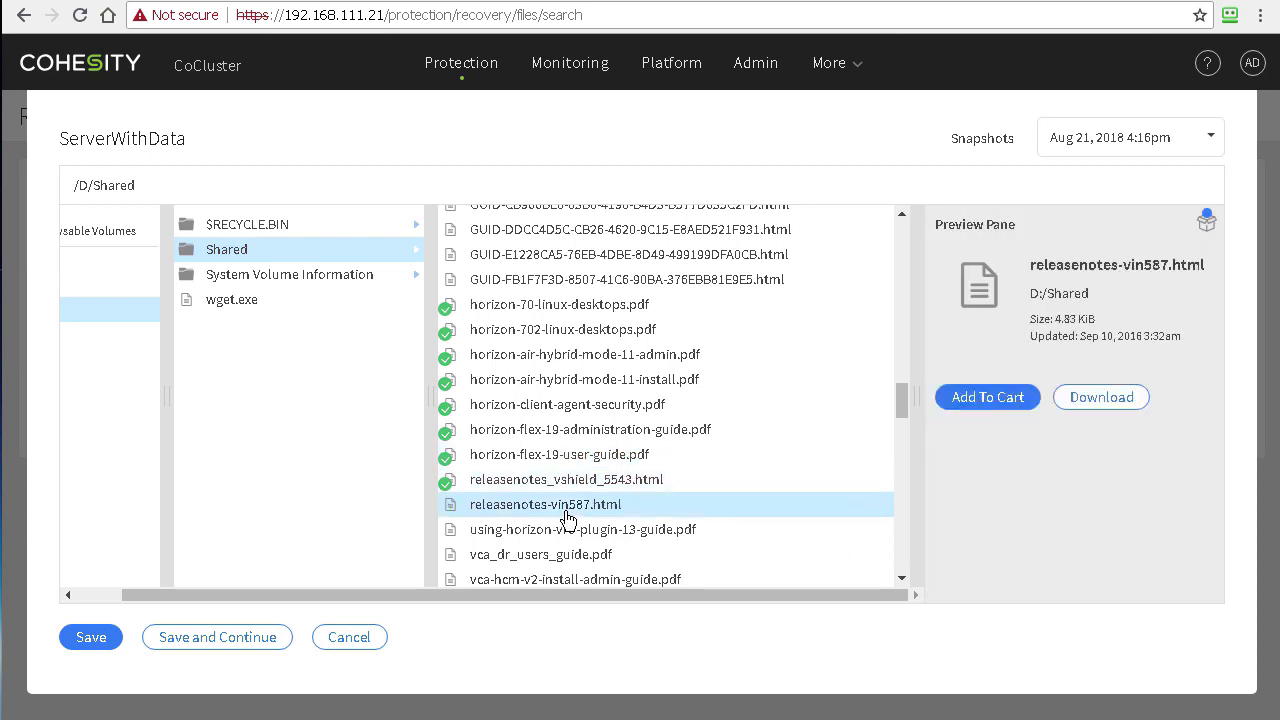
left_click(450, 487)
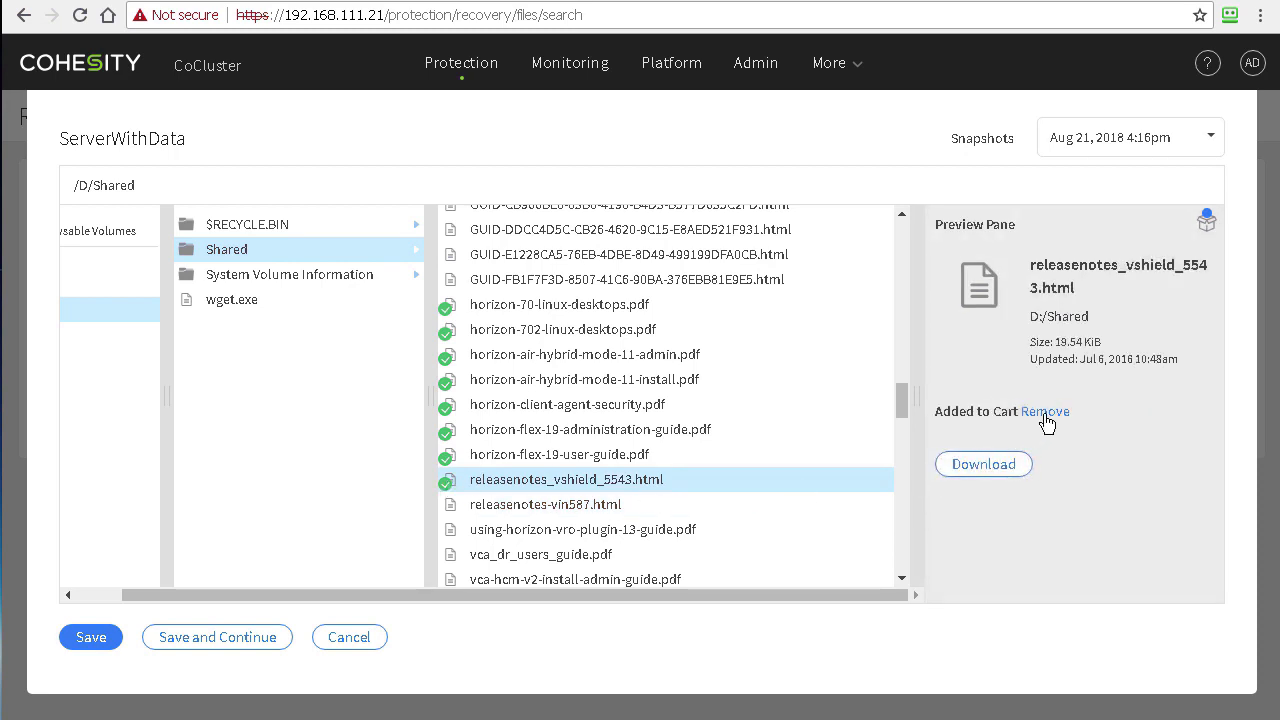
left_click(1045, 413)
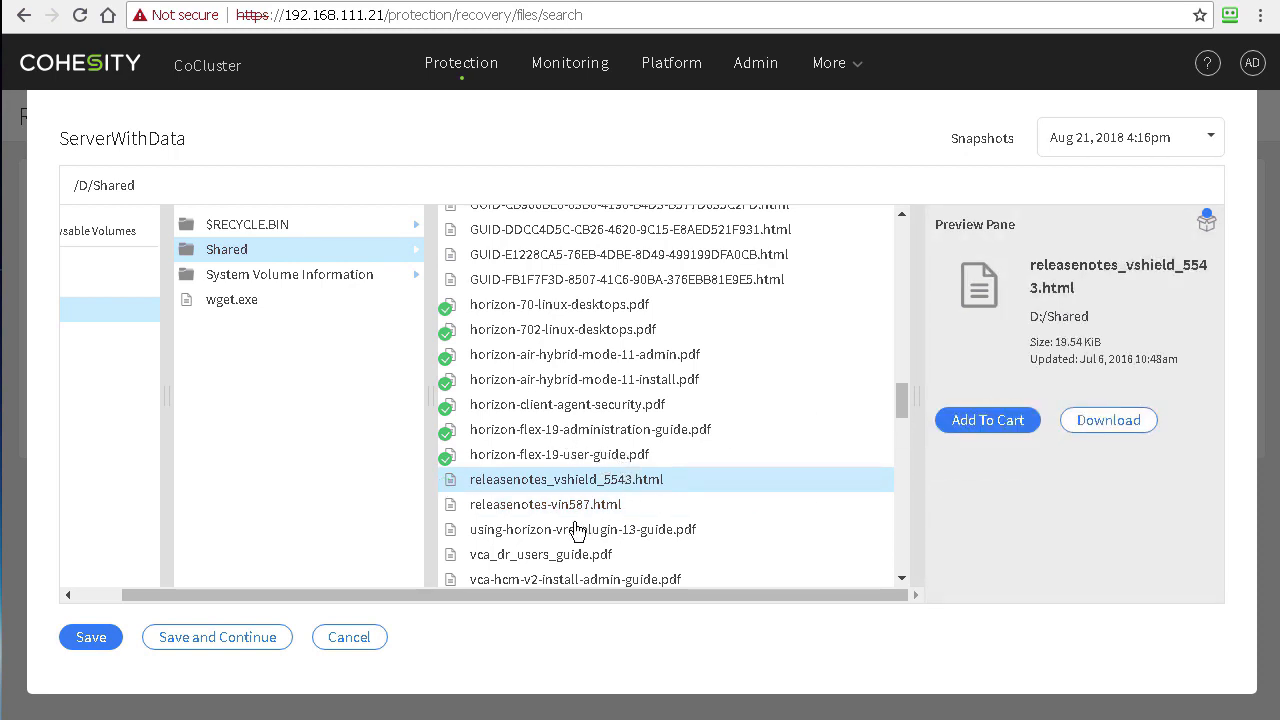
Step: Add using-horizon-vro-plugin-13-guide.pdf, vca_dr_users_guide.pdf and vca-hcm-v2-install-admin-guide.pdf to the cart
left_click(690, 532)
left_click(987, 420)
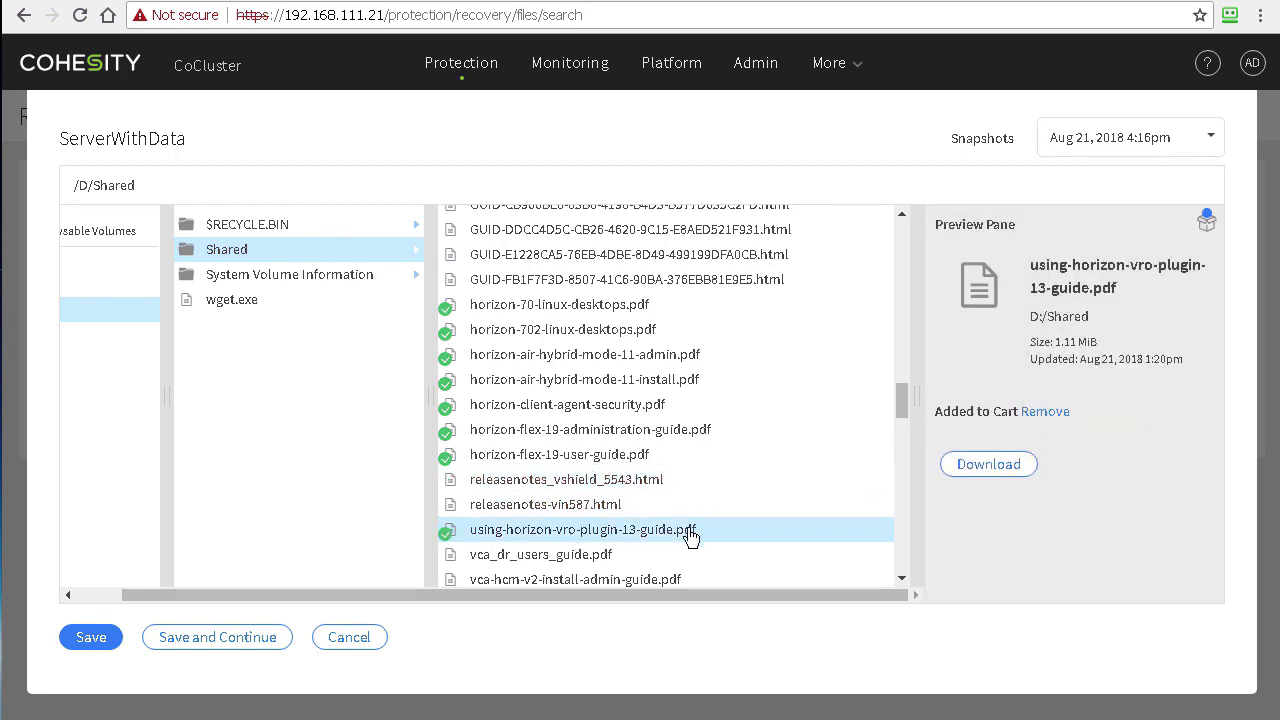
left_click(594, 558)
left_click(994, 417)
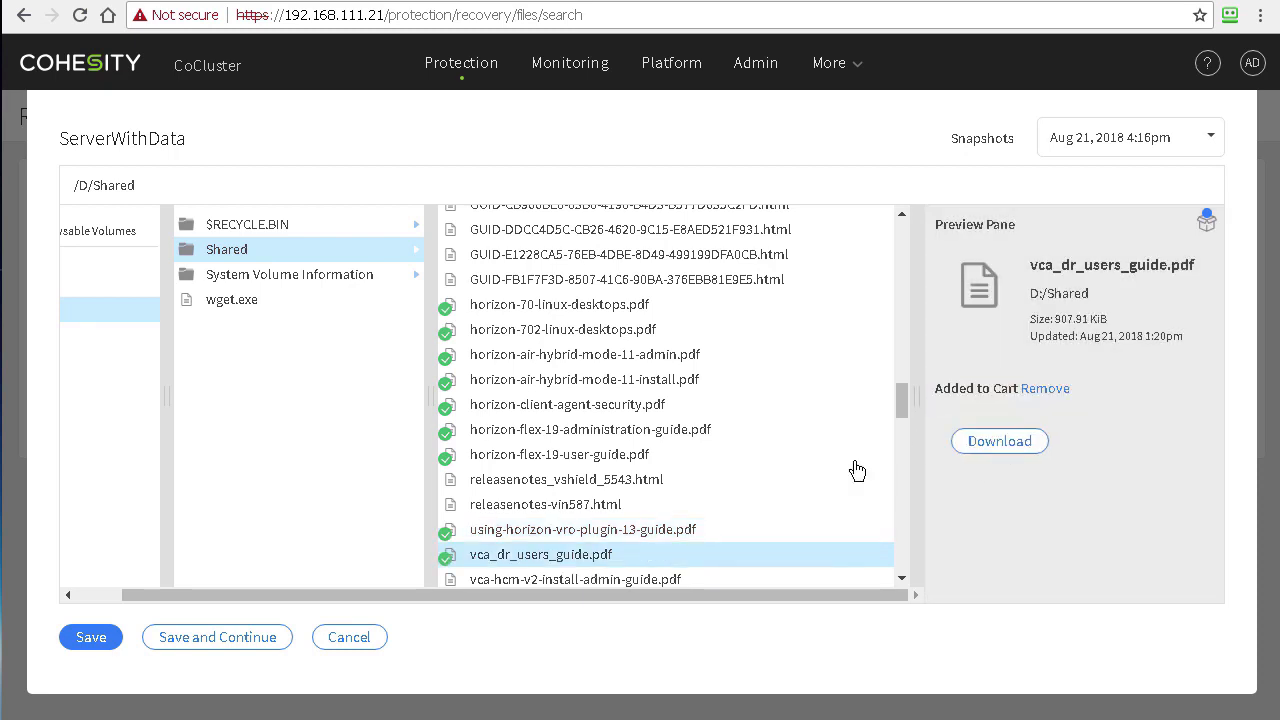
left_click(646, 584)
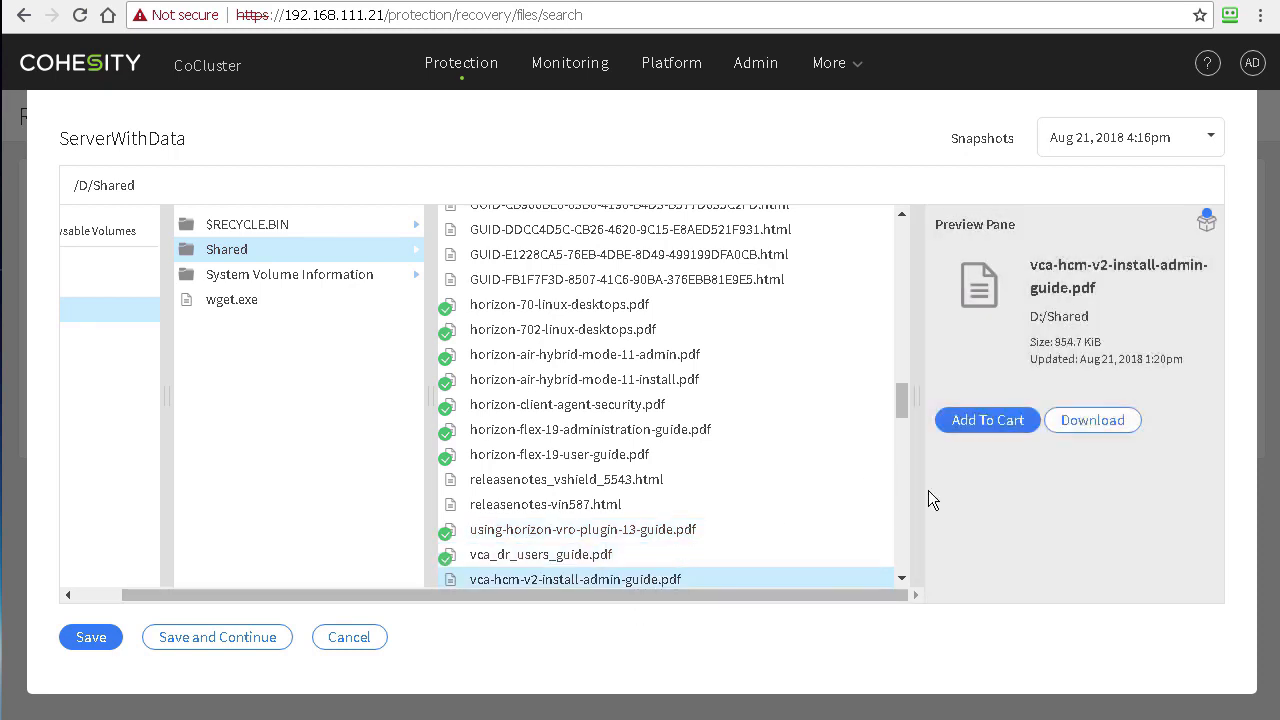
left_click(1005, 420)
Step: Add vcd_55_admin_guide.pdf and vcd_55_sdk_dotnet_dg.pdf to the cart, then select the Shared folder
left_click_drag(902, 405, 898, 438)
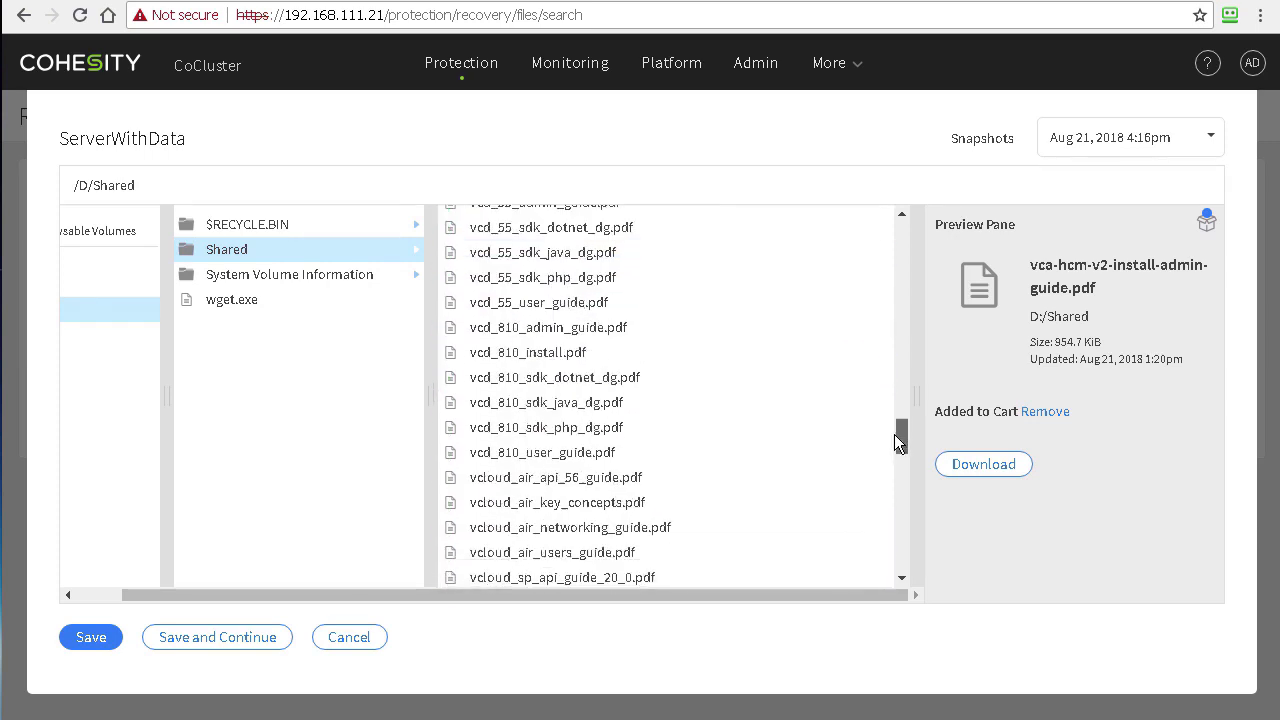
left_click(903, 216)
left_click(600, 368)
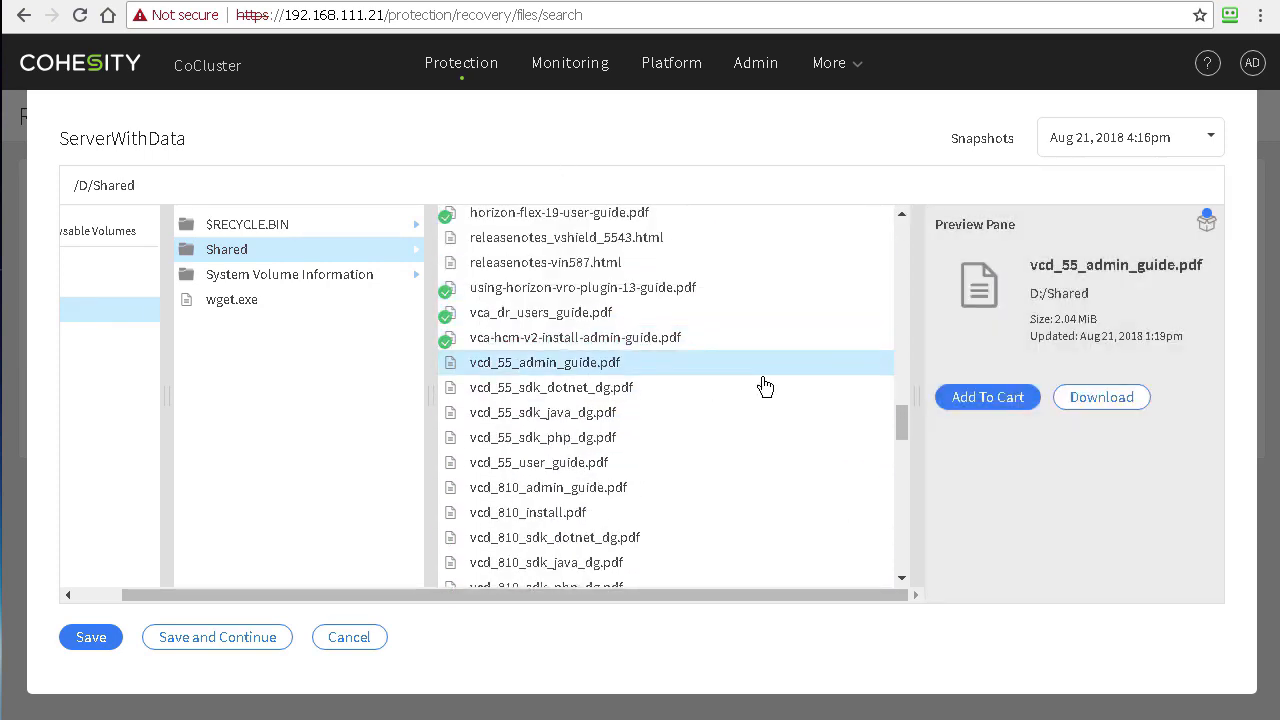
left_click(993, 402)
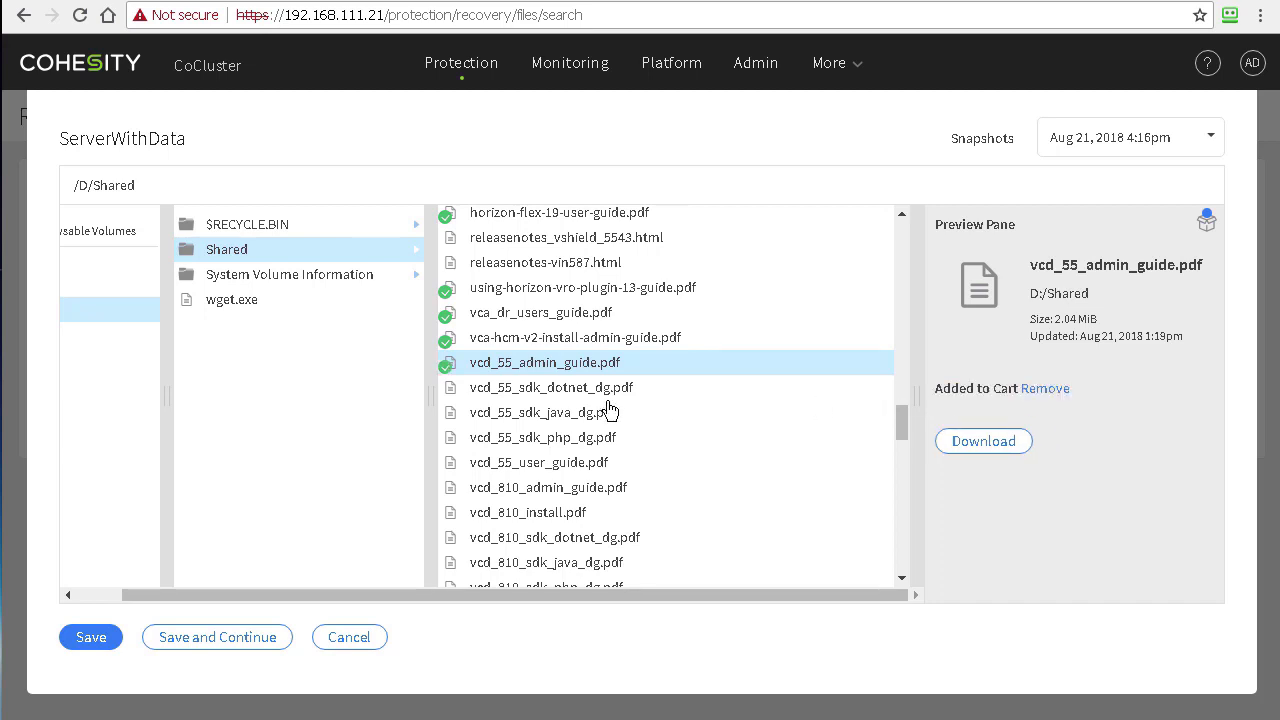
left_click(608, 392)
left_click(954, 420)
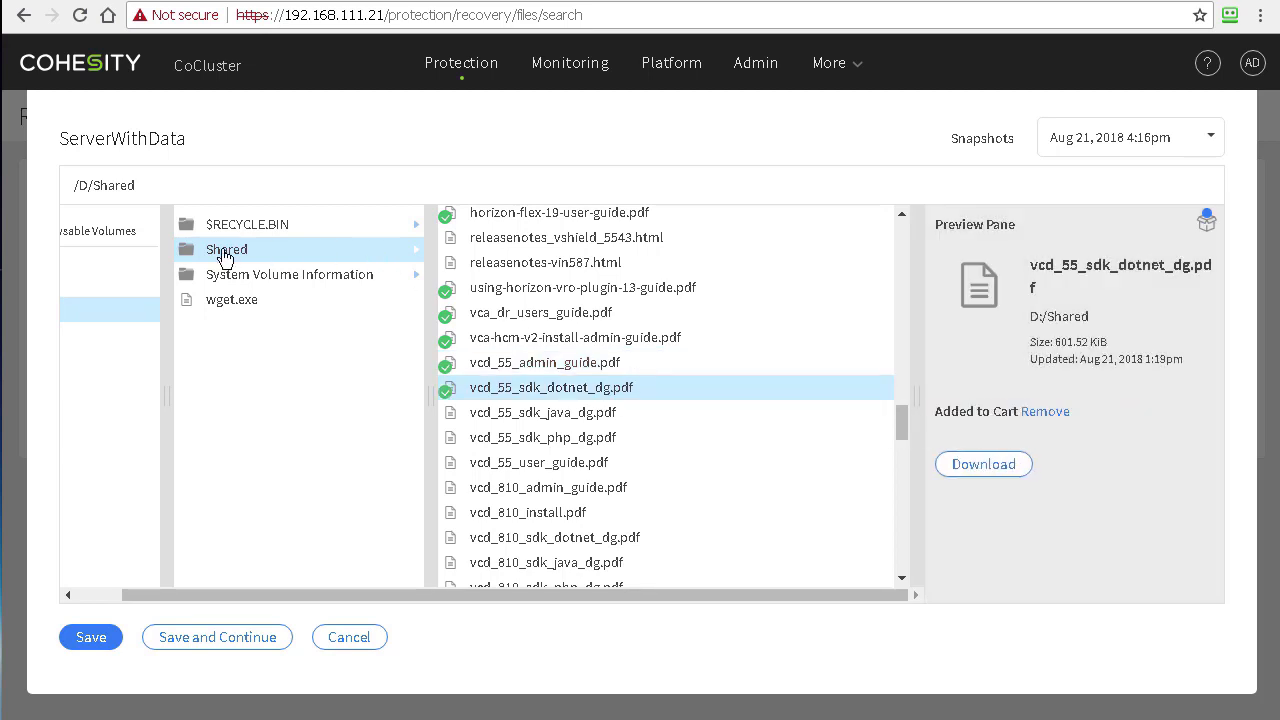
left_click(225, 255)
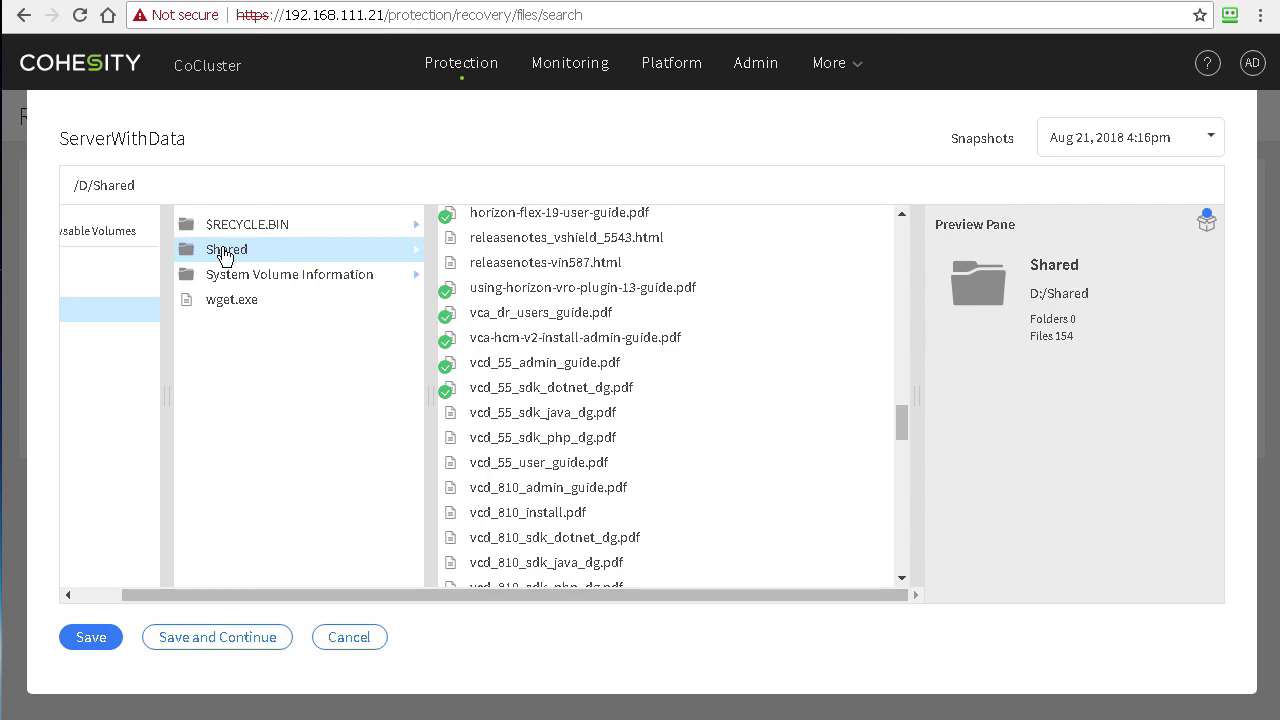
Step: Continue from the cart, enter the server's administrator username and password, and launch Recover Files
left_click(218, 638)
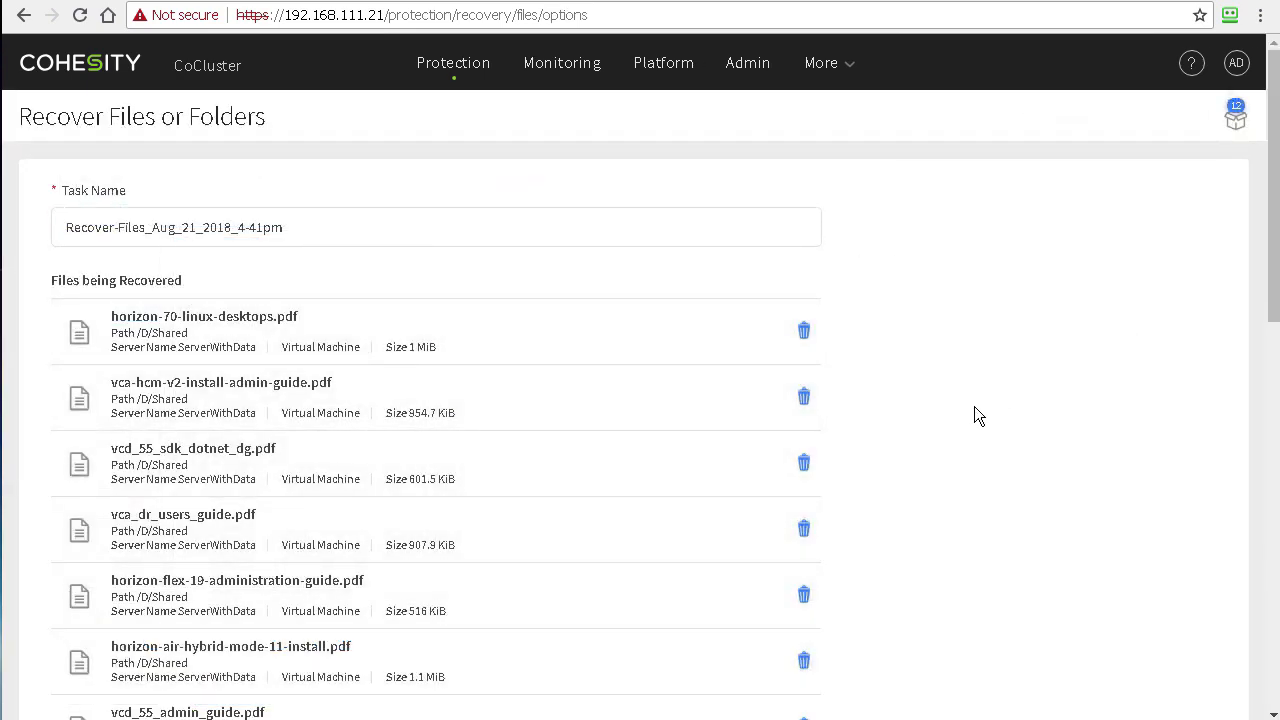
scroll(978, 415, "down", 10)
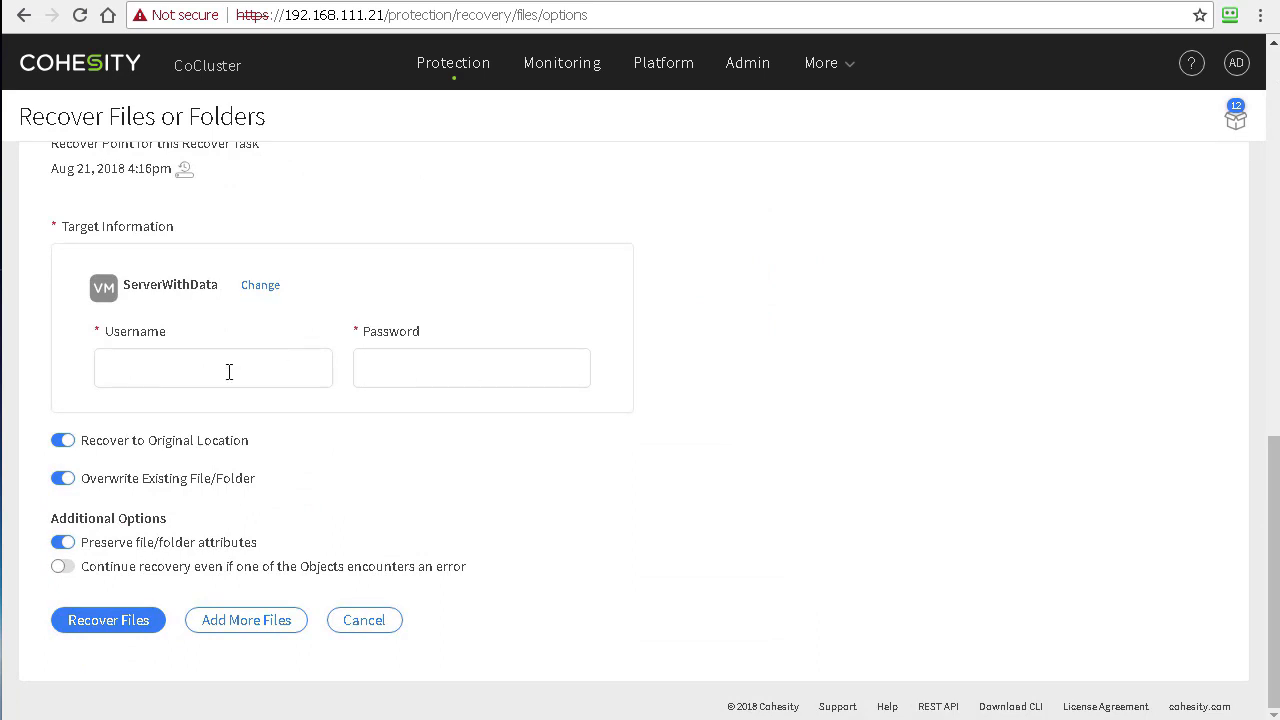
left_click(229, 371)
type("administrator@d.local")
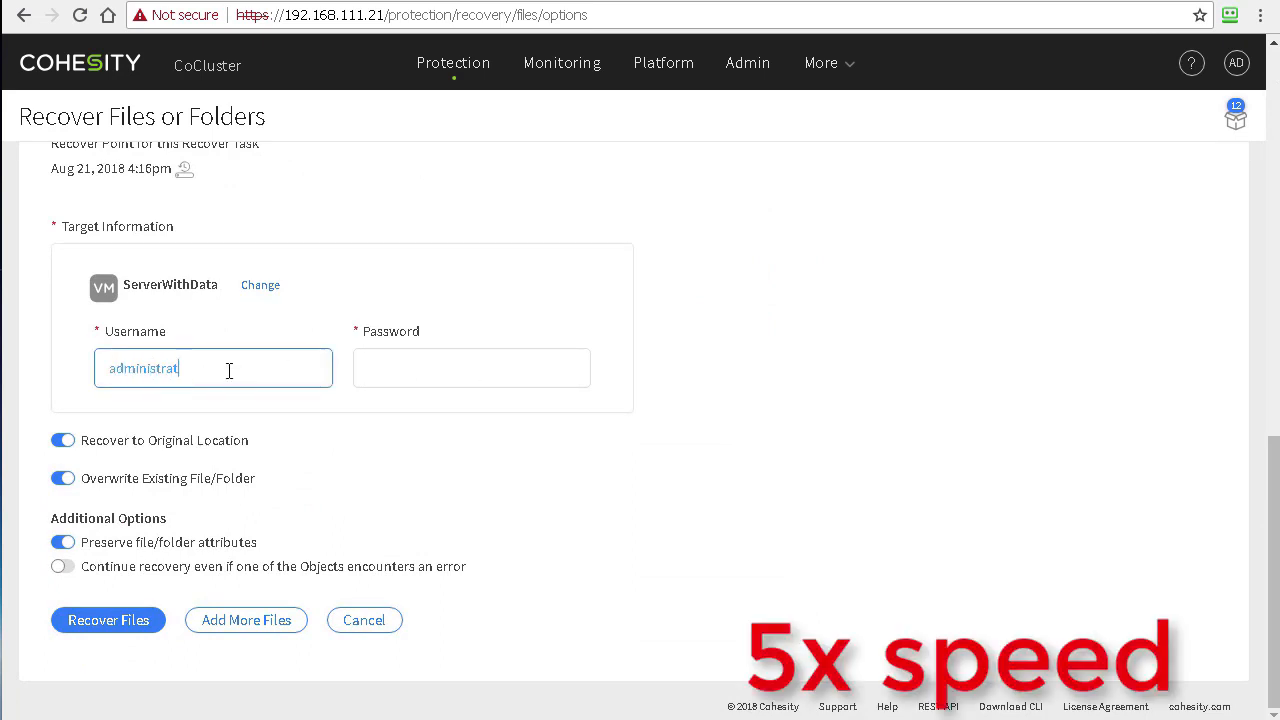
key("Tab")
type("********")
left_click(108, 620)
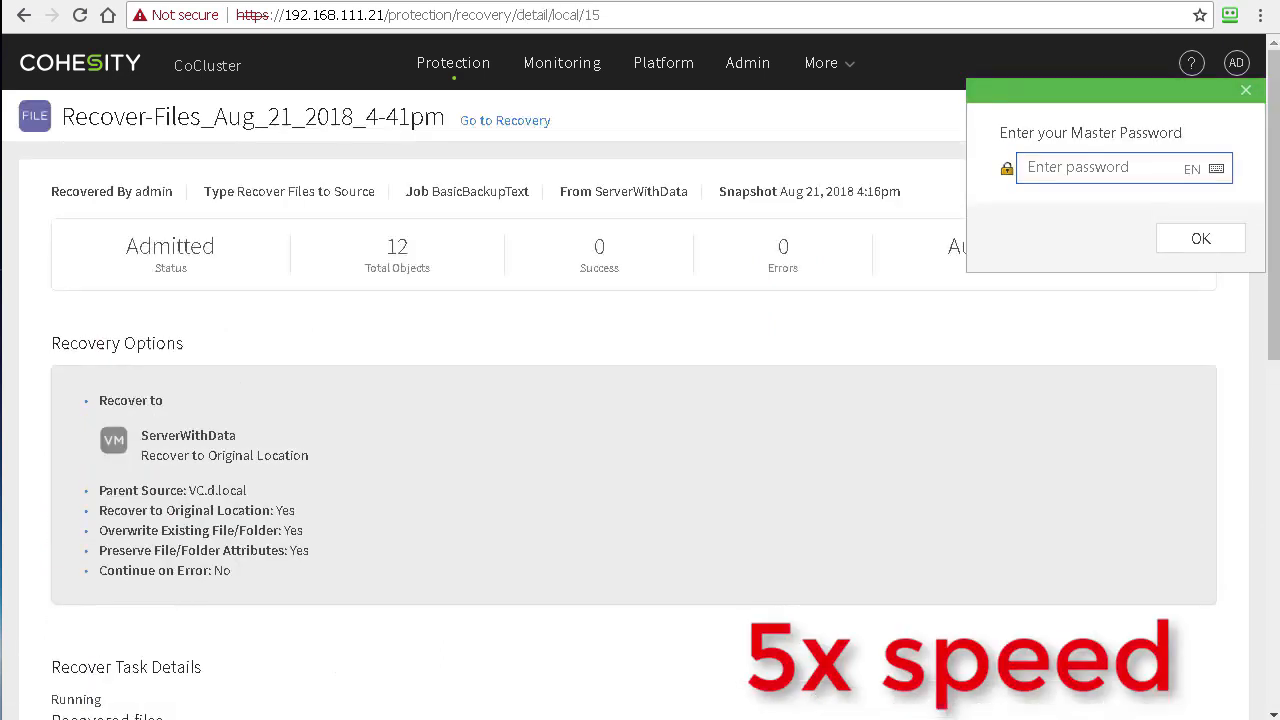
Step: Watch the Recover-Files_Aug_21_2018_4-41pm details until every file shows Success in D:\Shared
scroll(630, 365, "down", 7)
scroll(560, 390, "up", 5)
scroll(485, 427, "down", 4)
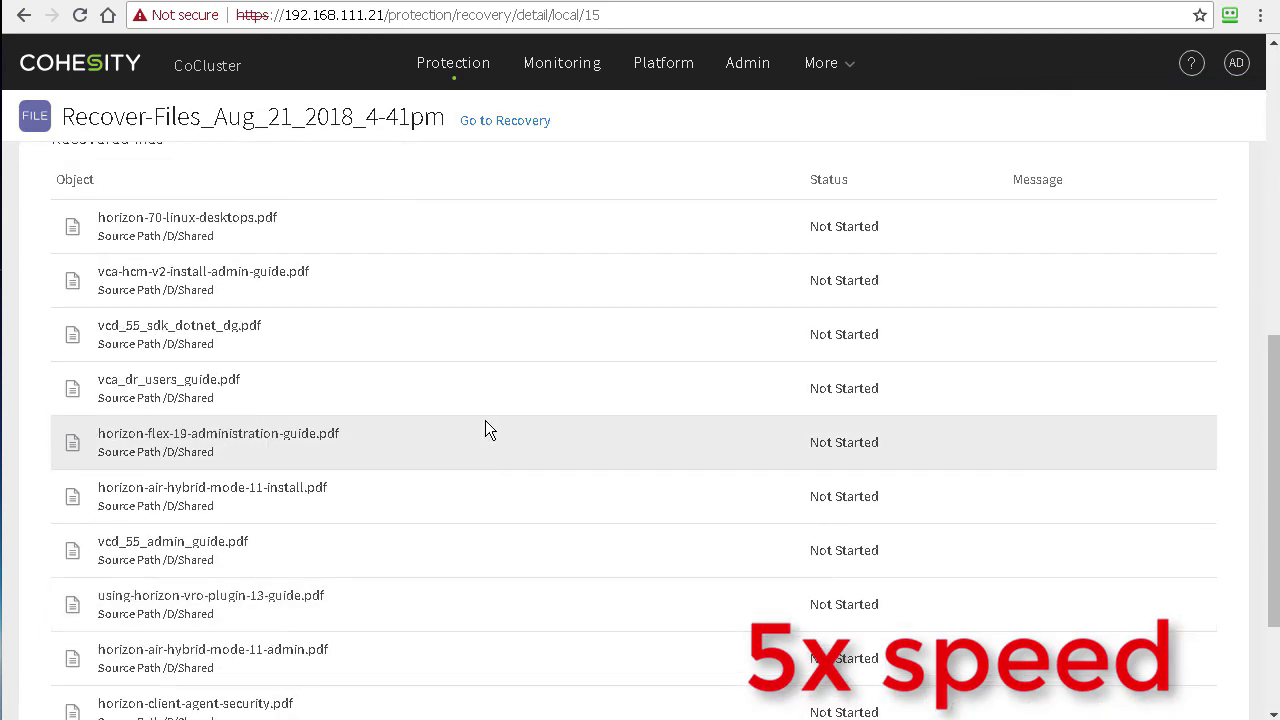
scroll(1069, 201, "up", 2)
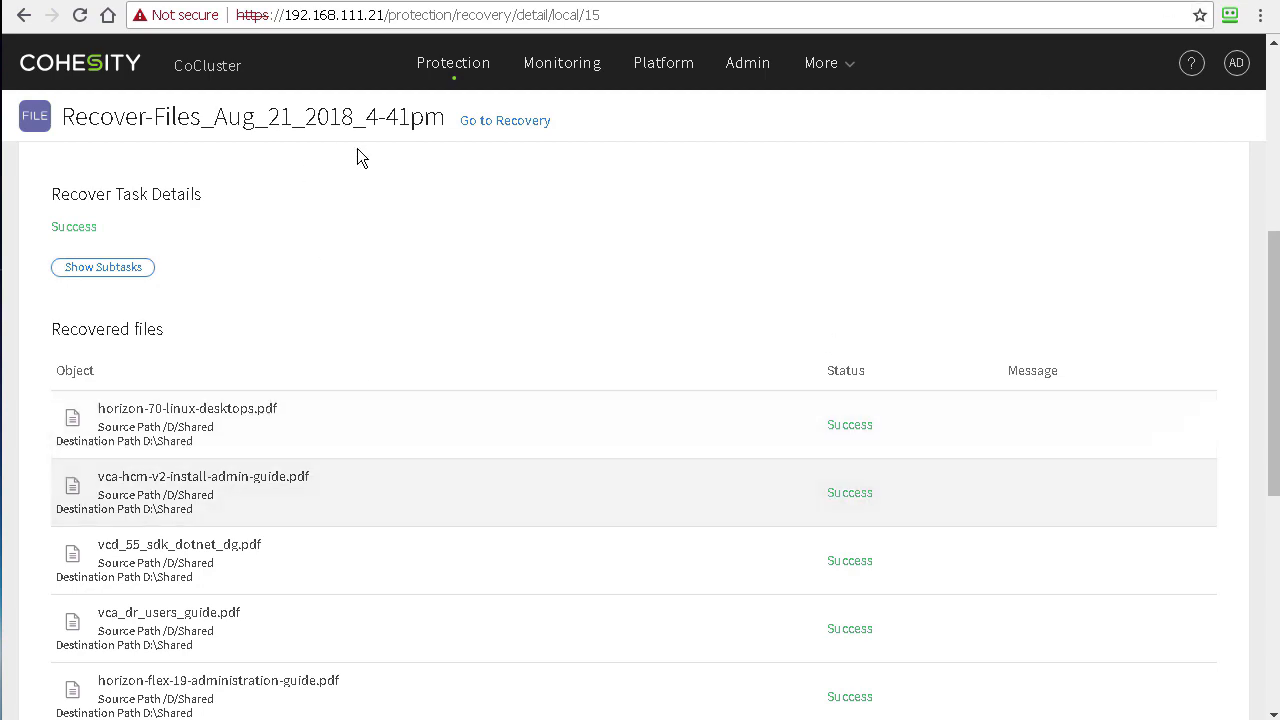
left_click(270, 2)
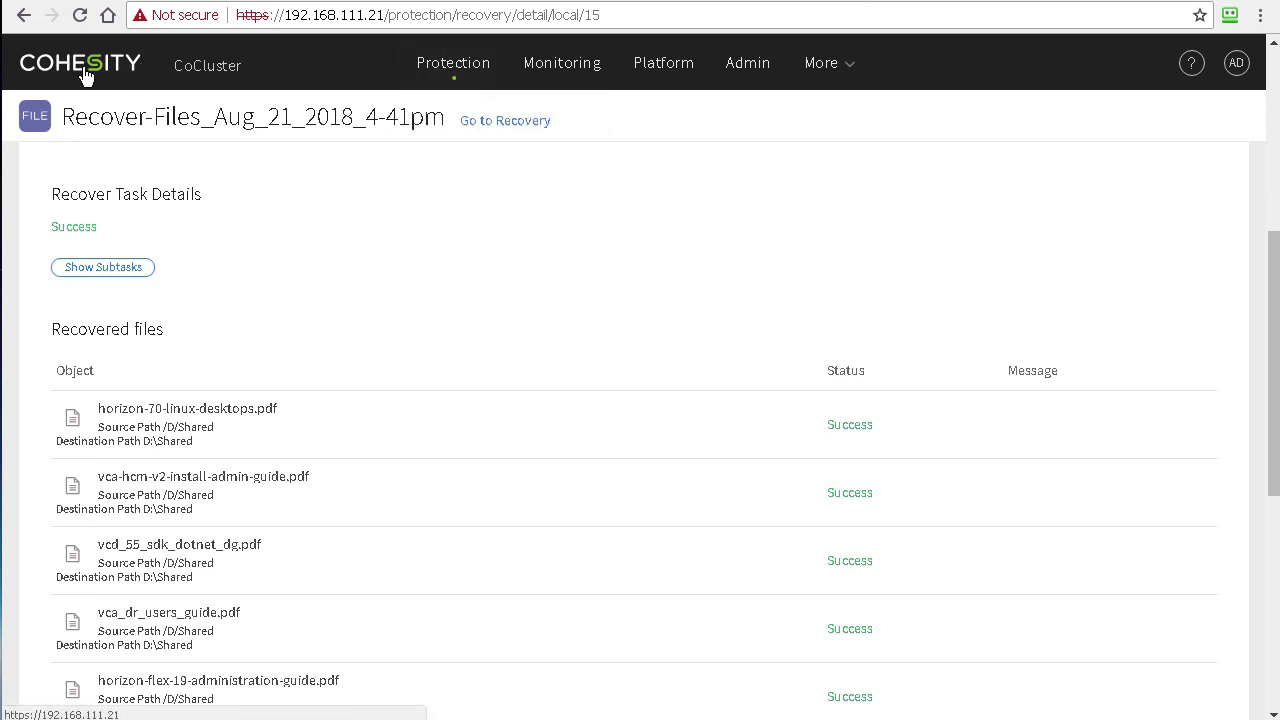
Step: Open the main Dashboard and review its cards, including 3 recoveries totalling 920 GiB
left_click(86, 74)
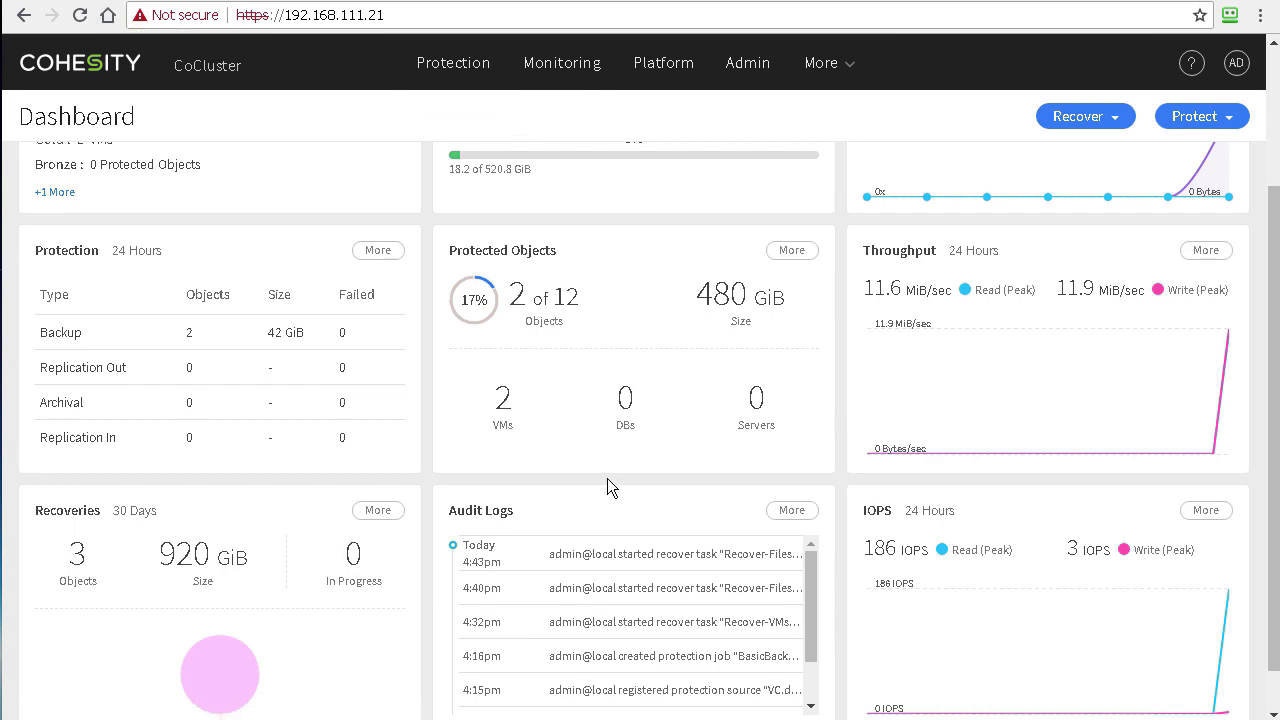
scroll(615, 478, "up", 2)
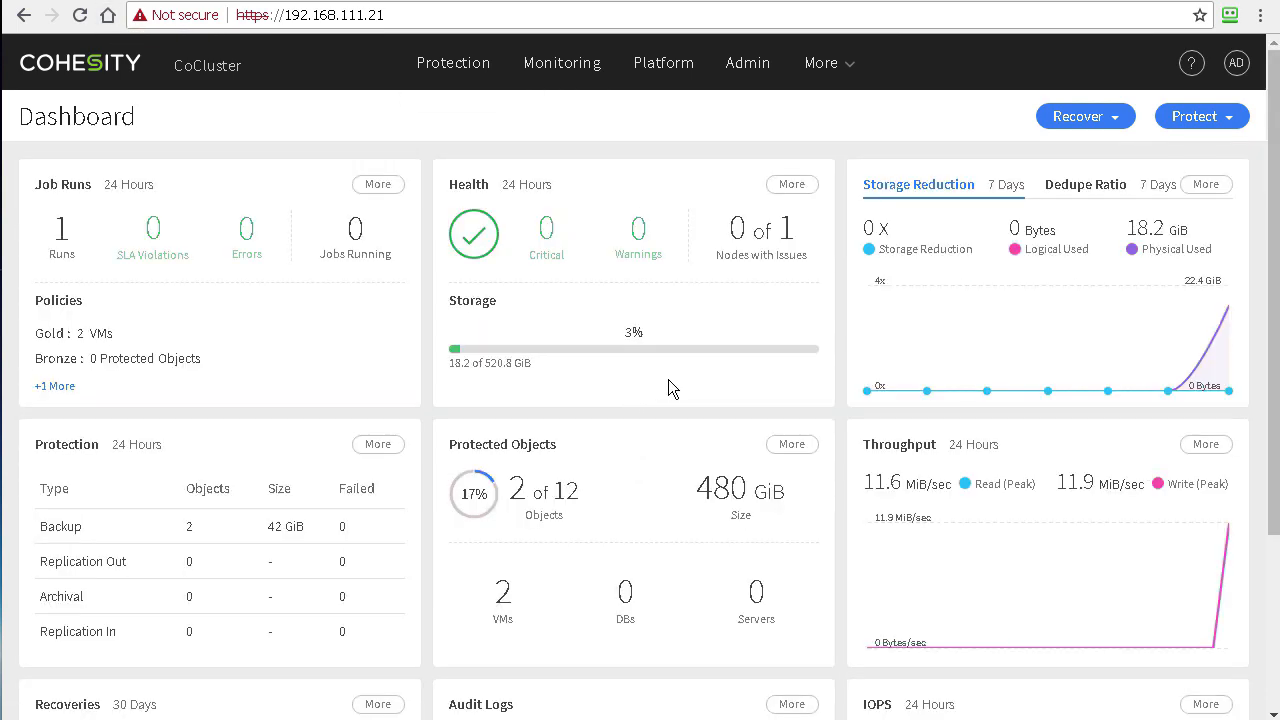
scroll(694, 376, "down", 3)
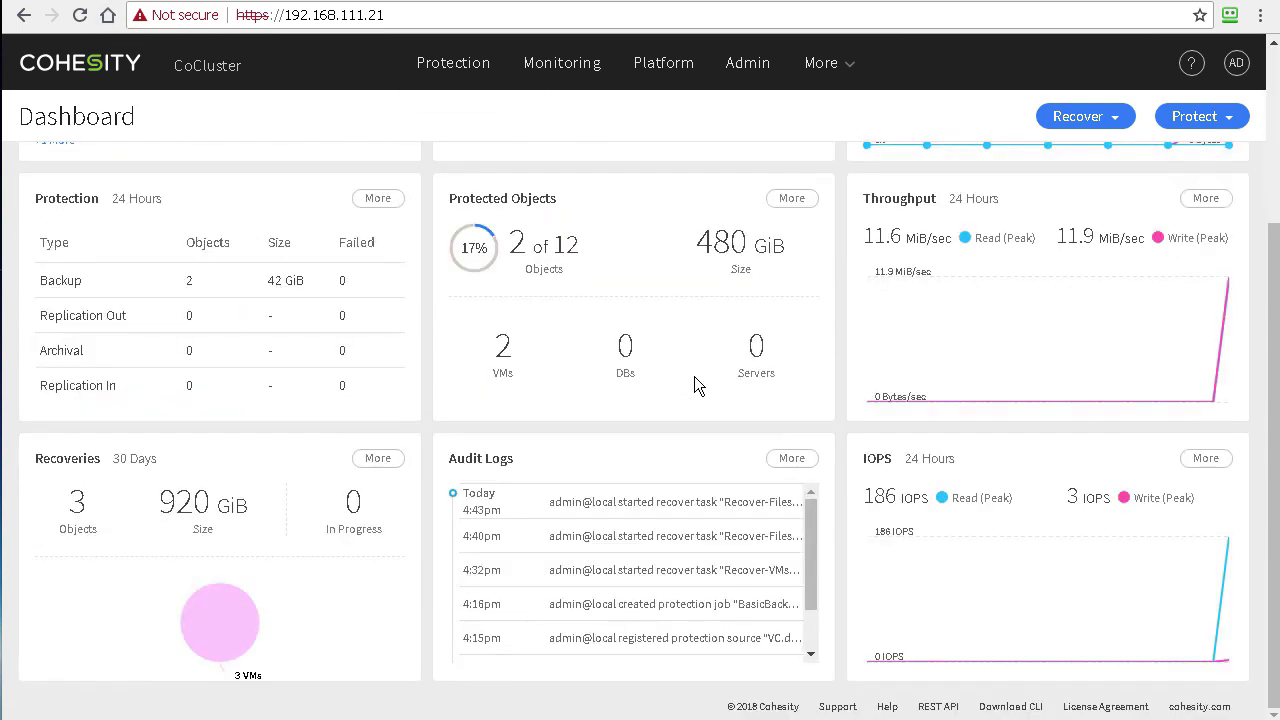
scroll(692, 376, "up", 3)
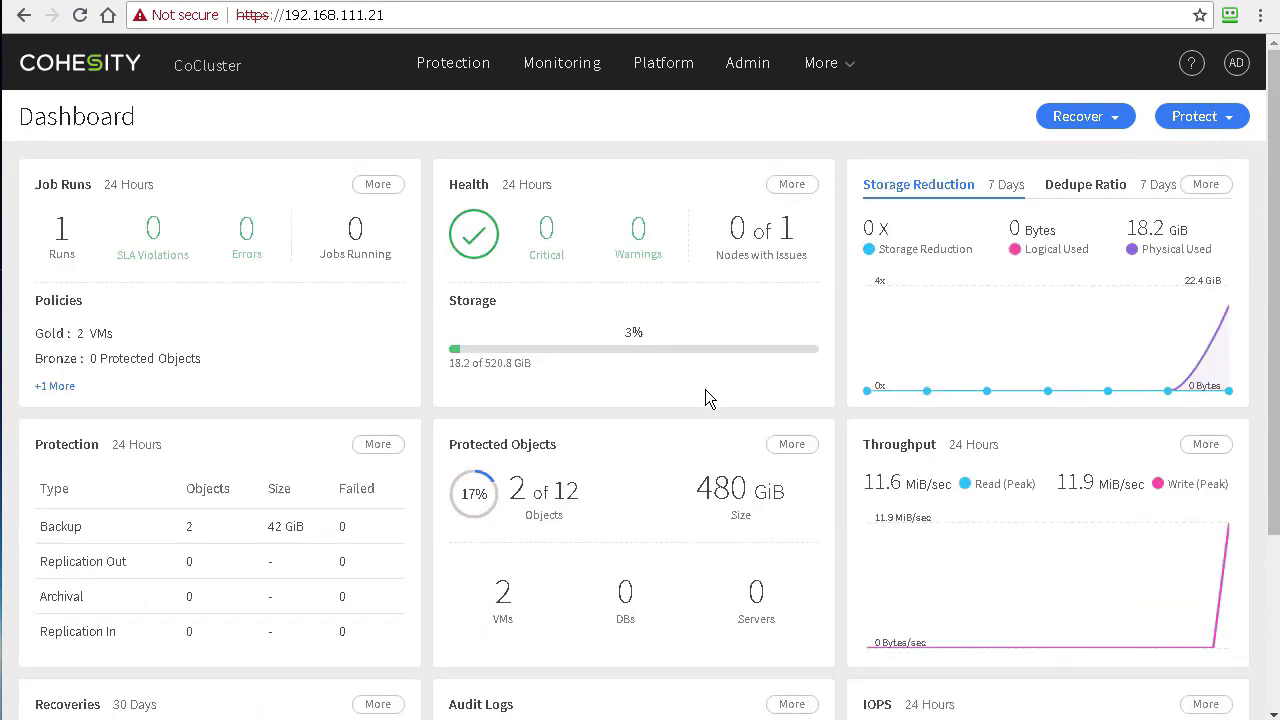